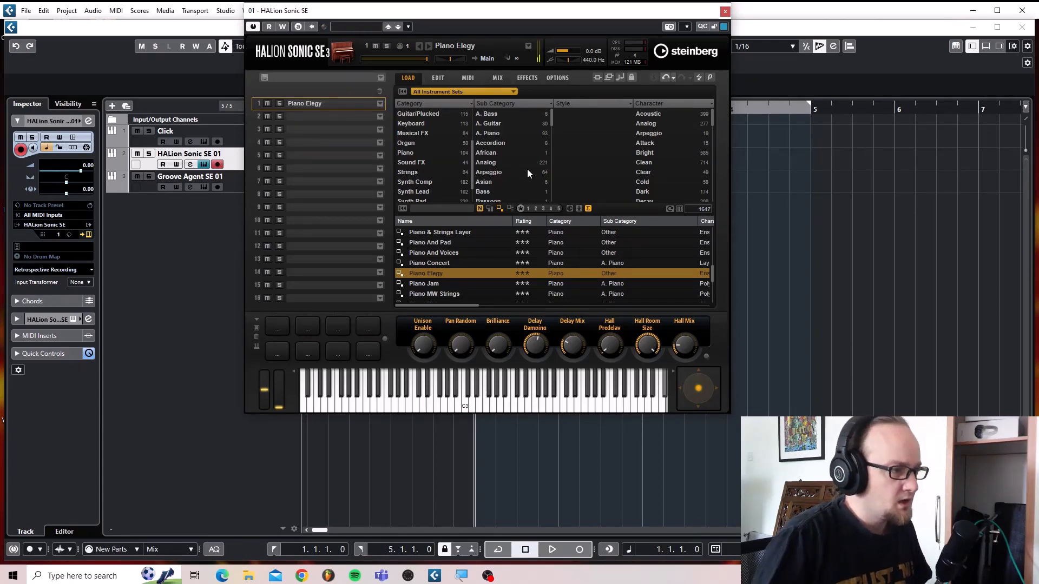
Look over the Groove Agent SE drum instrument and the Loops & Samples media browser, closing each again.
left_click(724, 11)
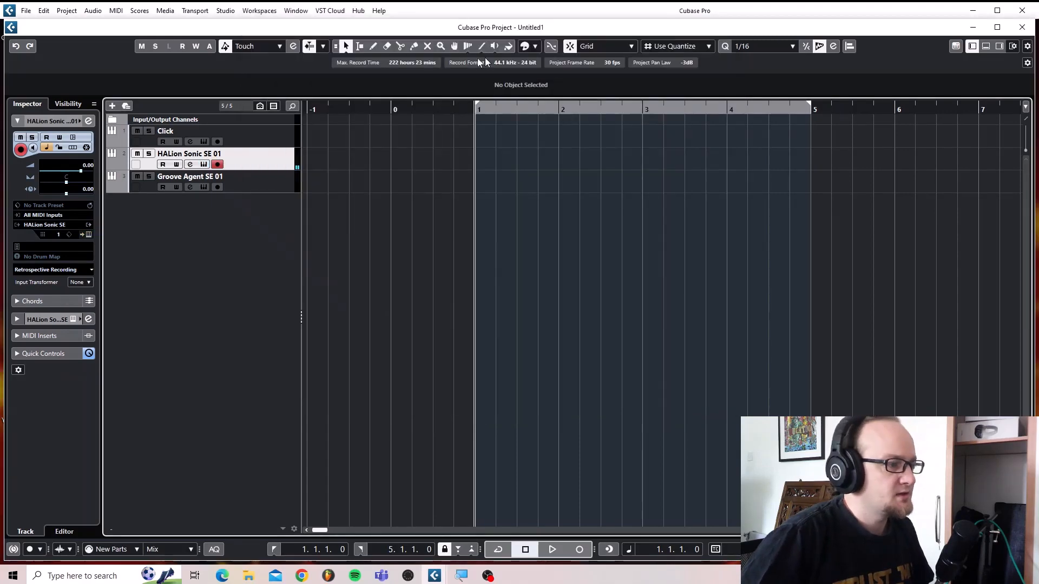
left_click(202, 186)
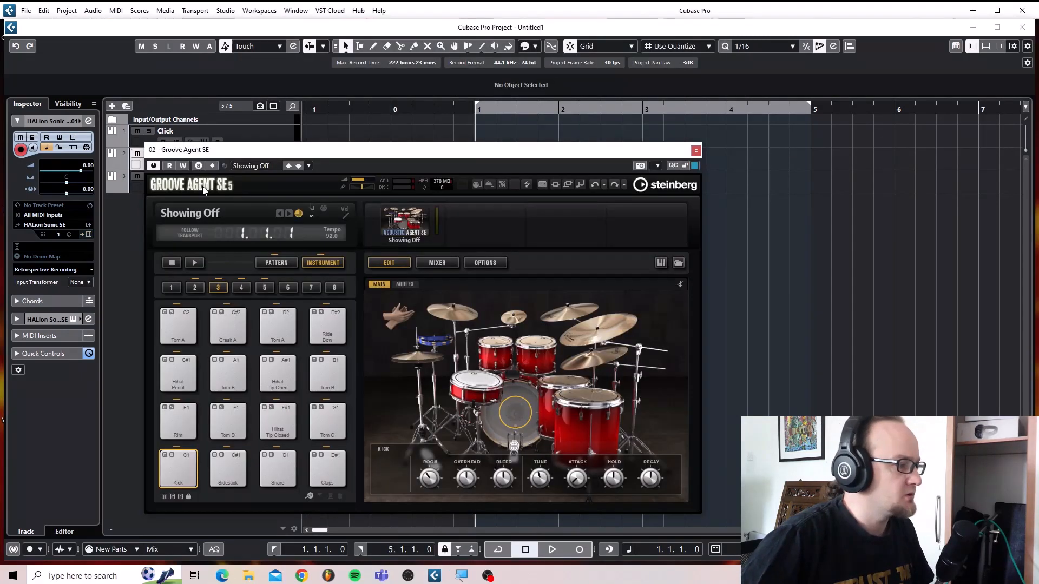
left_click(695, 150)
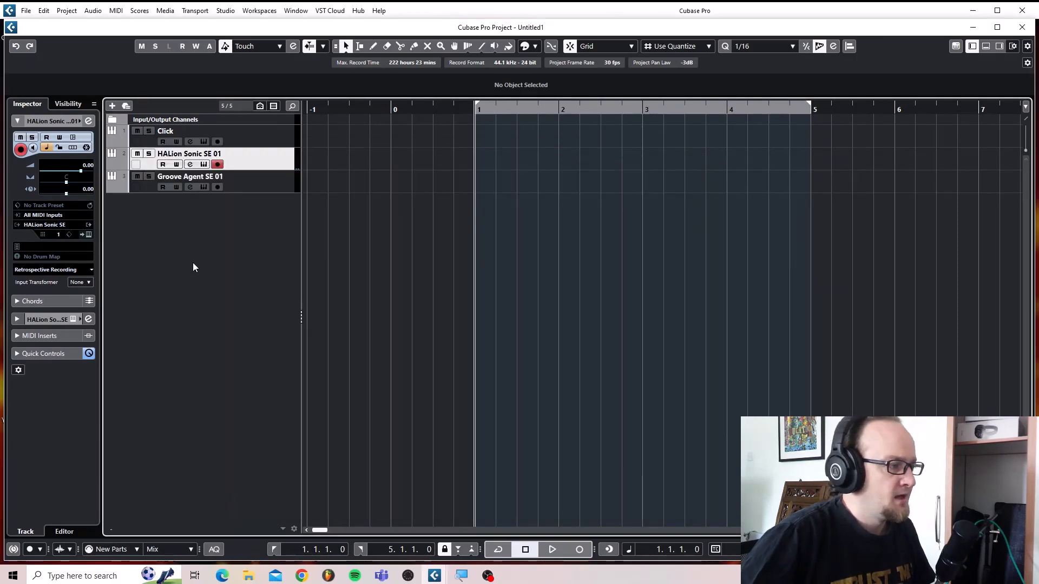
left_click(999, 47)
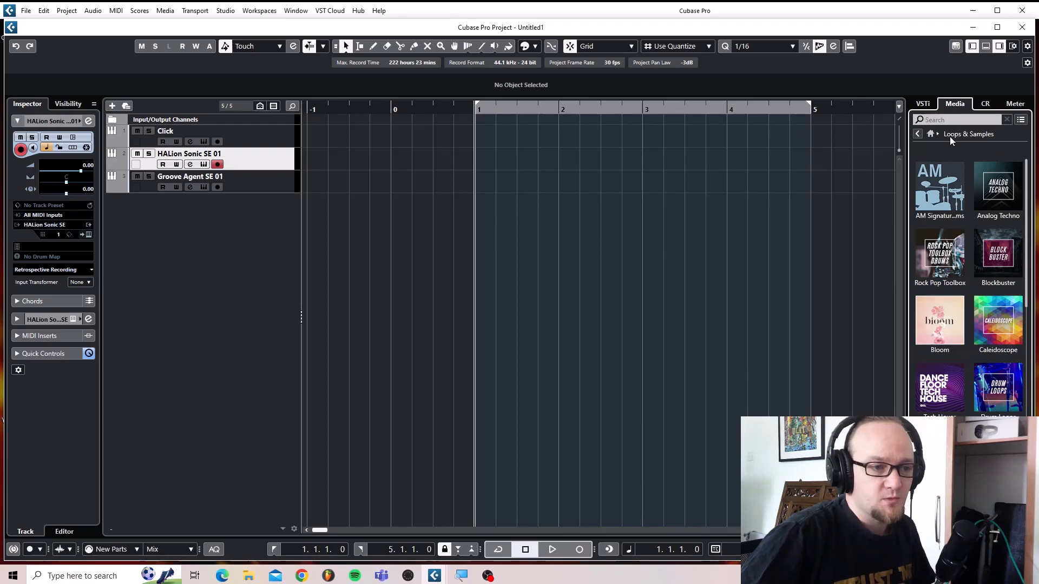
left_click(1003, 48)
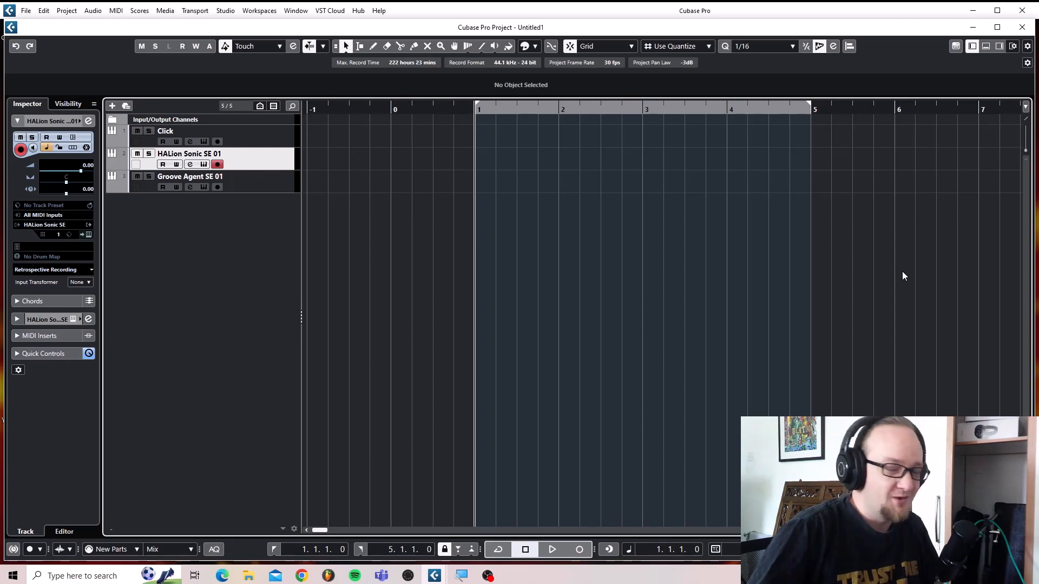
Inspect the Click track's LABS percussion instrument and listen to the click from bar 1.
left_click(214, 136)
left_click(204, 141)
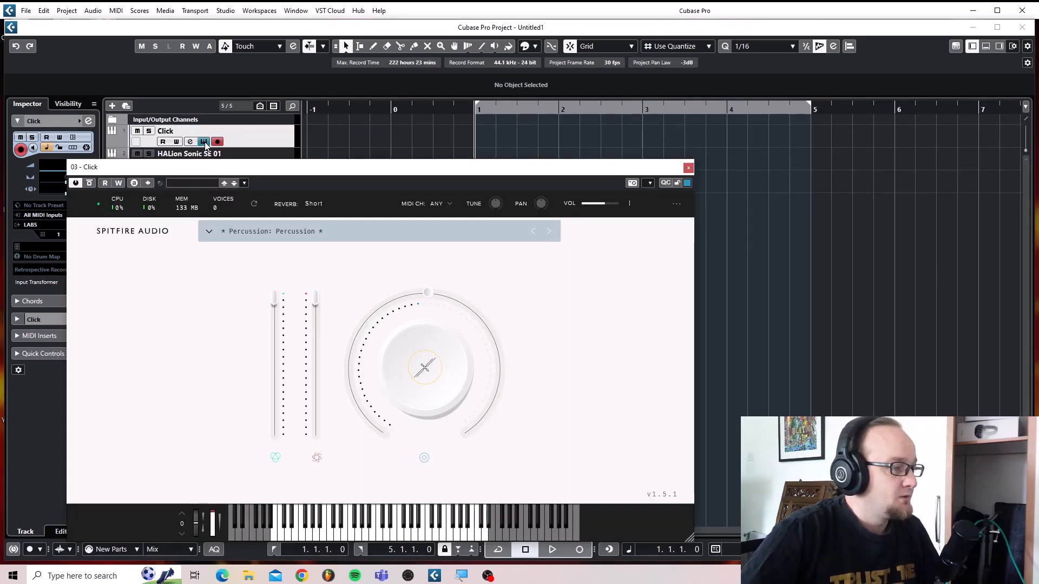
left_click(688, 167)
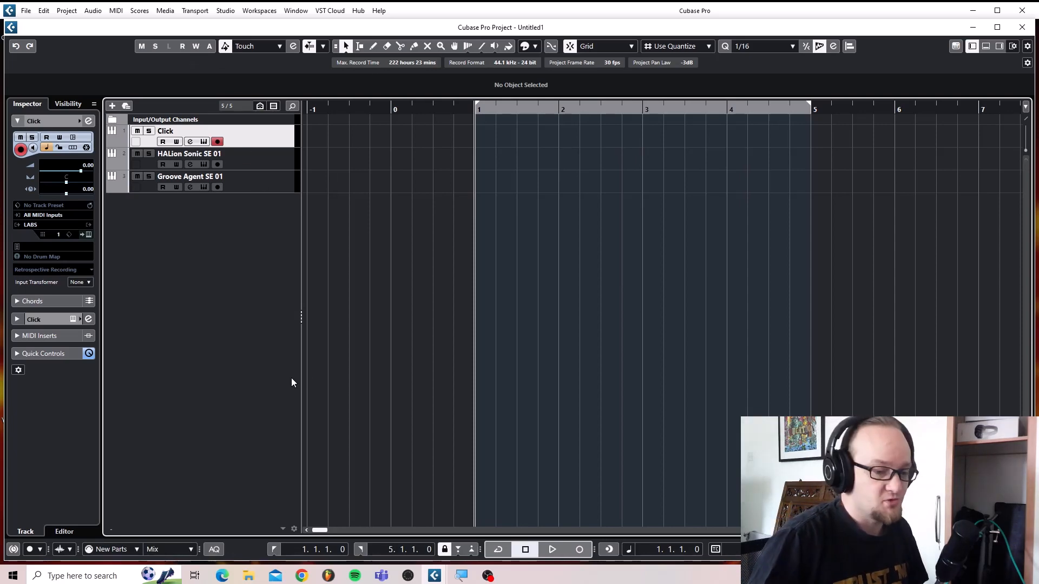
key("space")
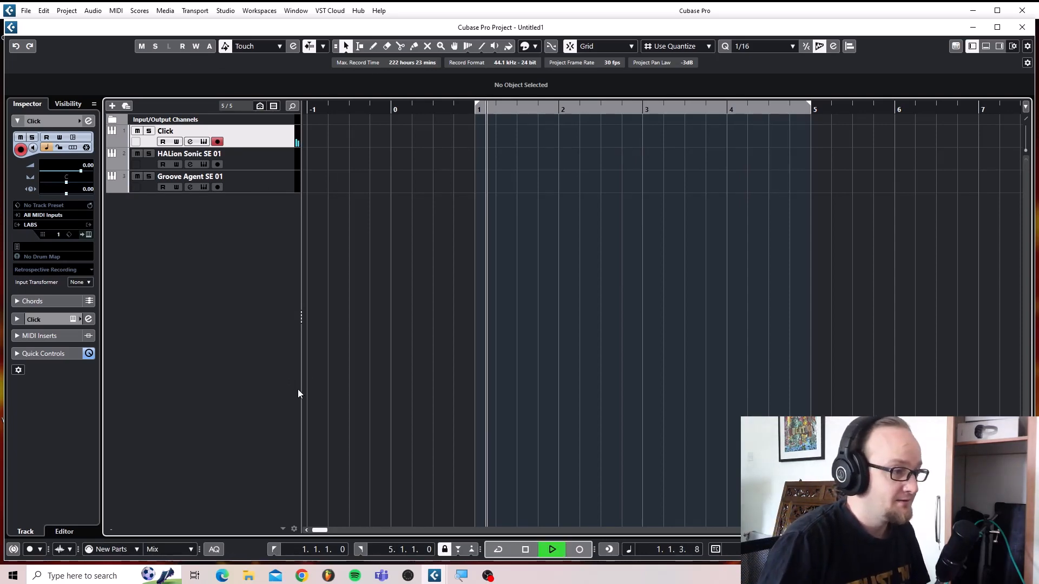
key("space")
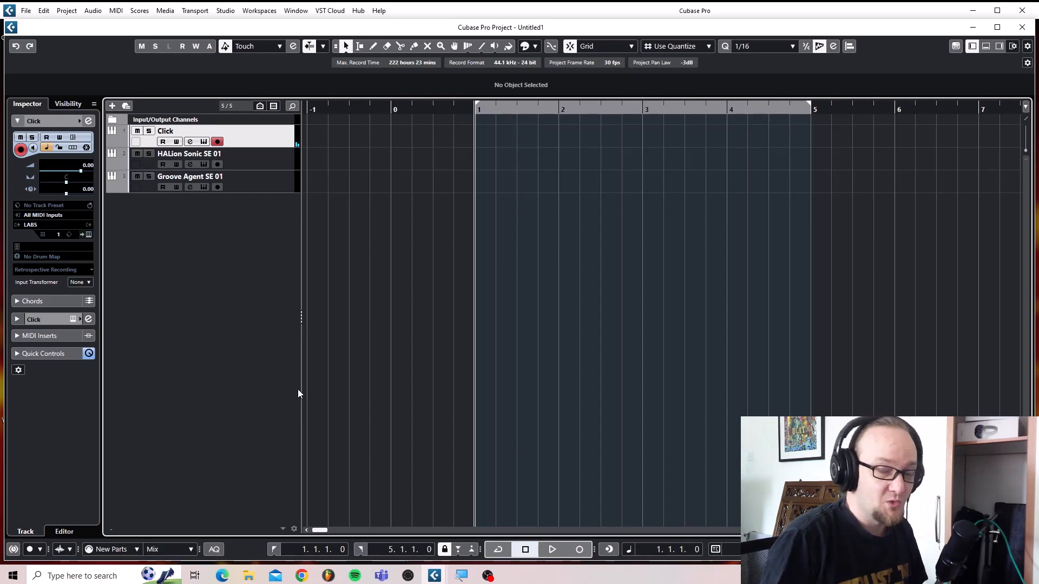
Place the cursor at bar 0, select the HALion Sonic SE 01 track and rehearse its part over the running click.
left_click(392, 110)
key("Down")
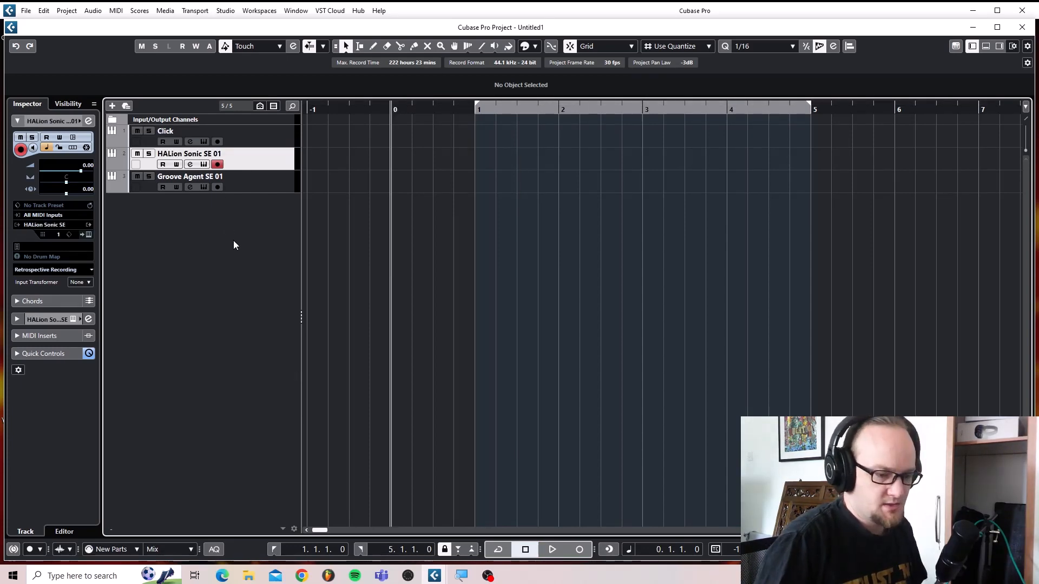
key("space")
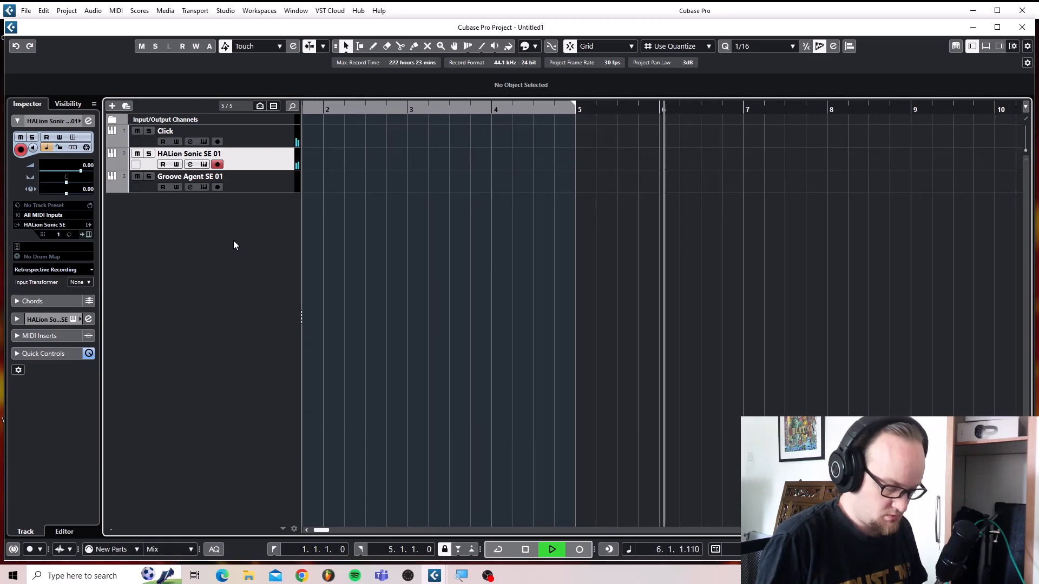
key("space")
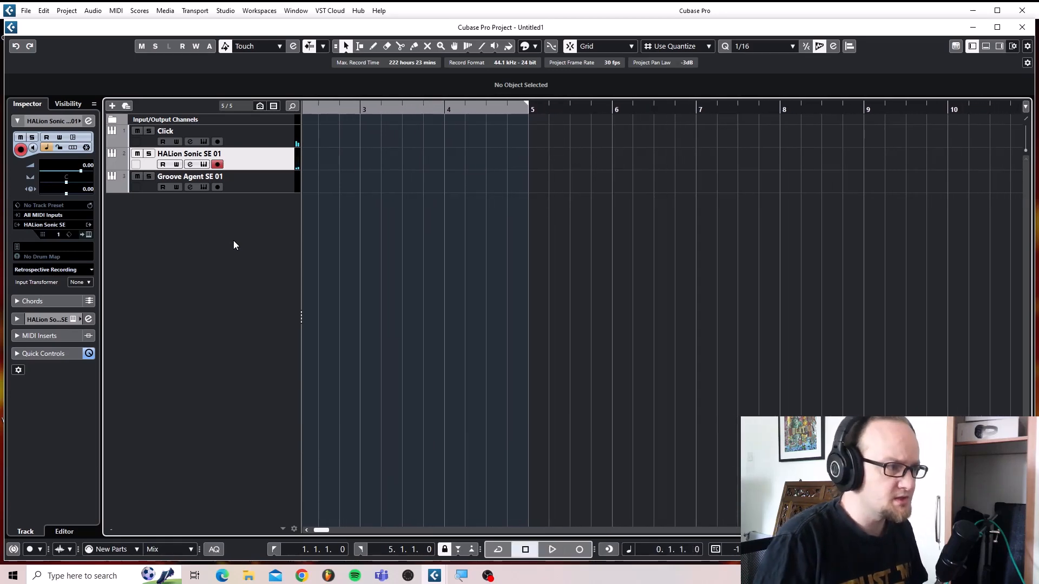
key("space")
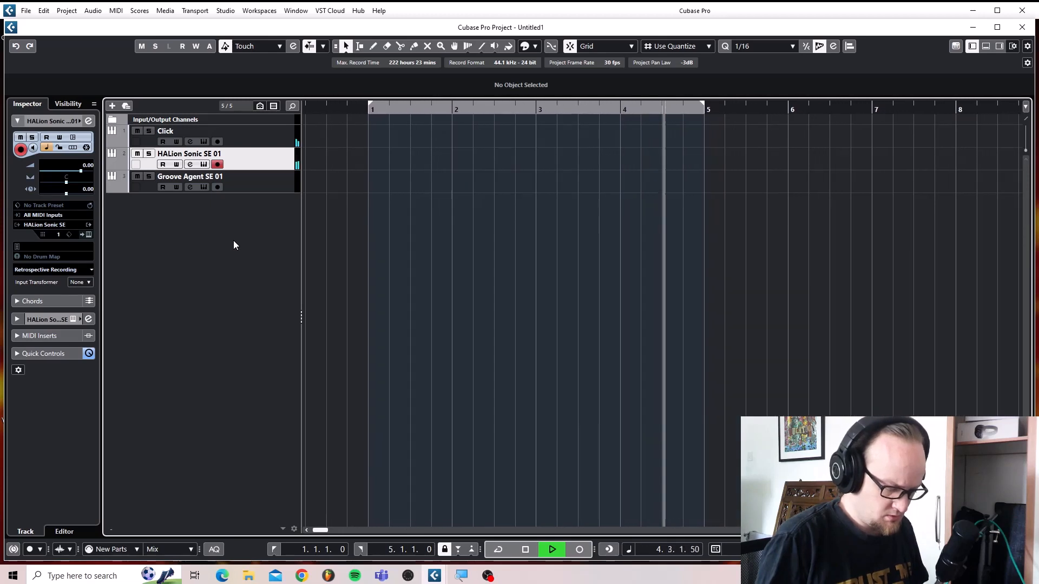
key("space")
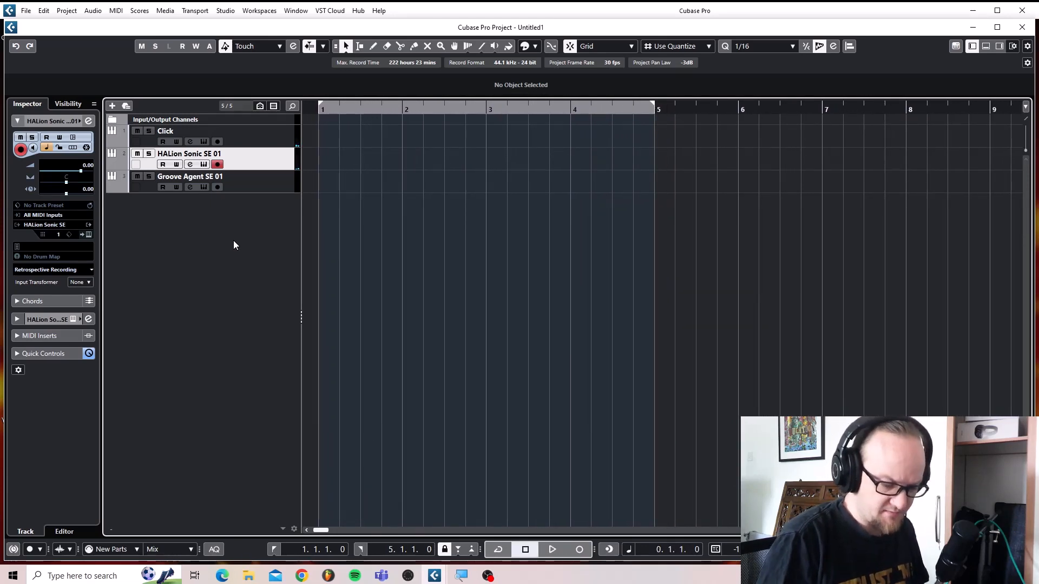
key("space")
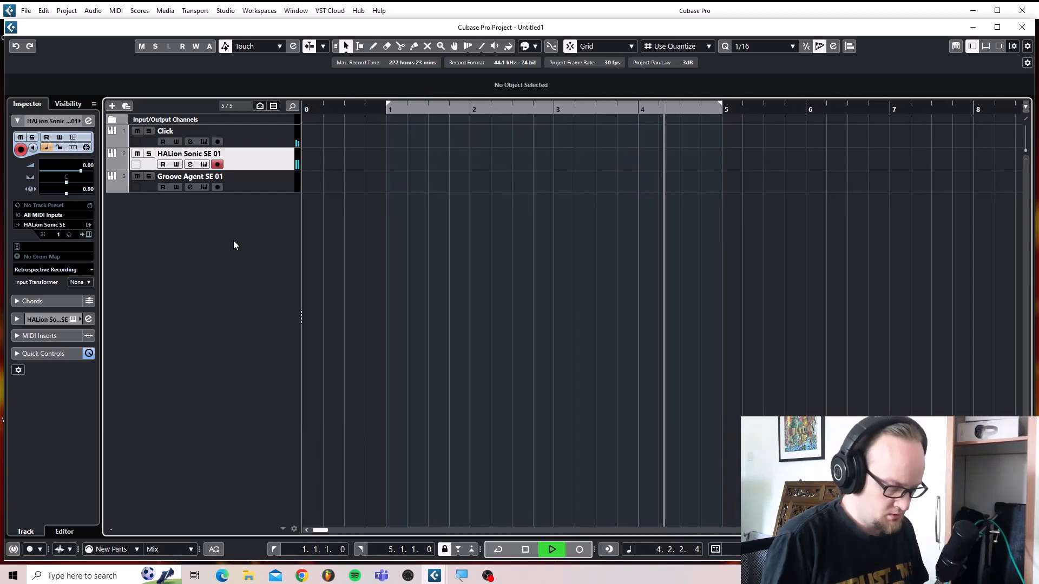
key("space")
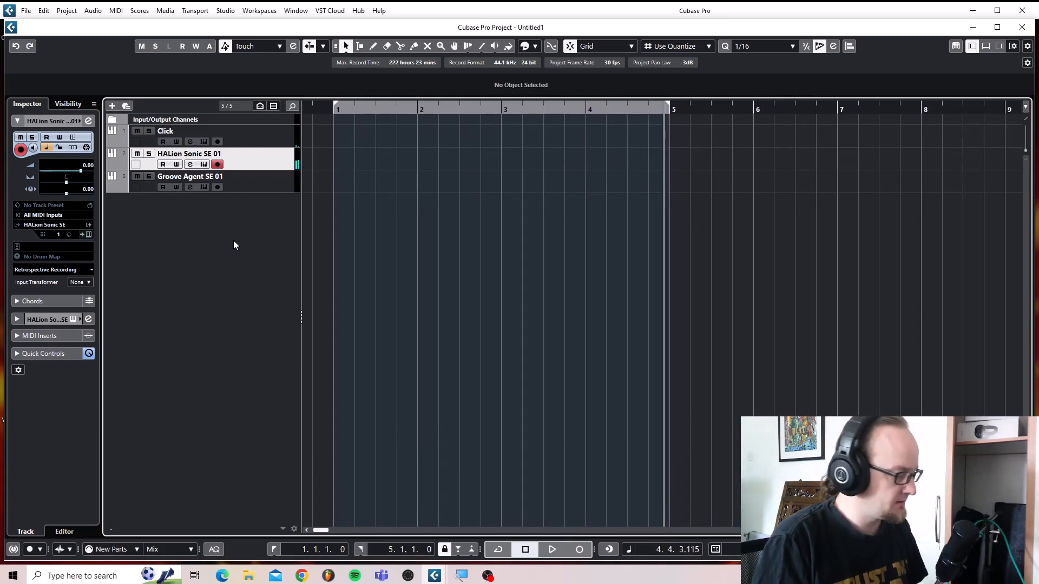
Check the sound loaded in HALion Sonic SE and return the project cursor to bar 0.
left_click(203, 164)
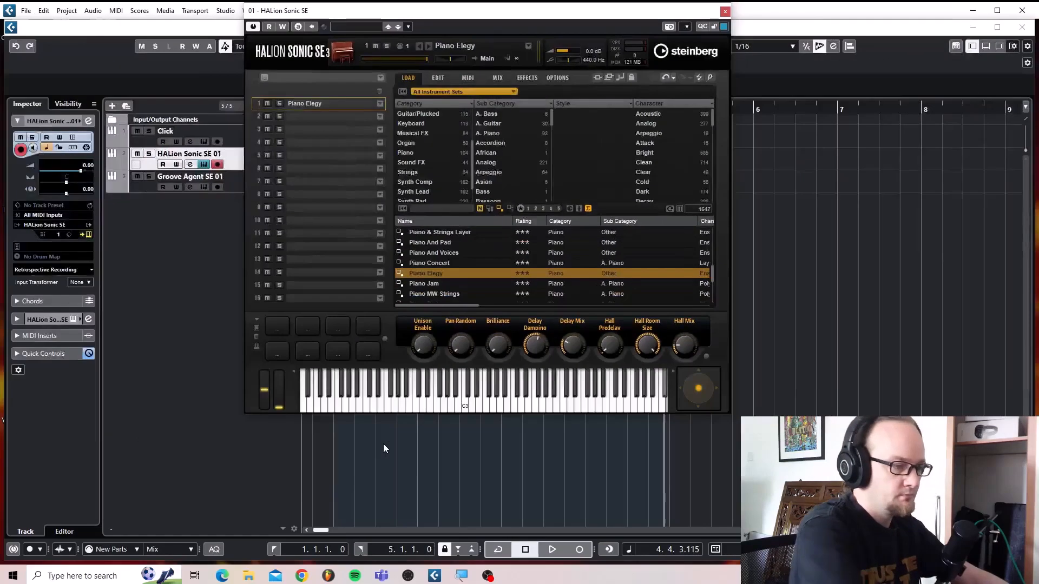
left_click(724, 11)
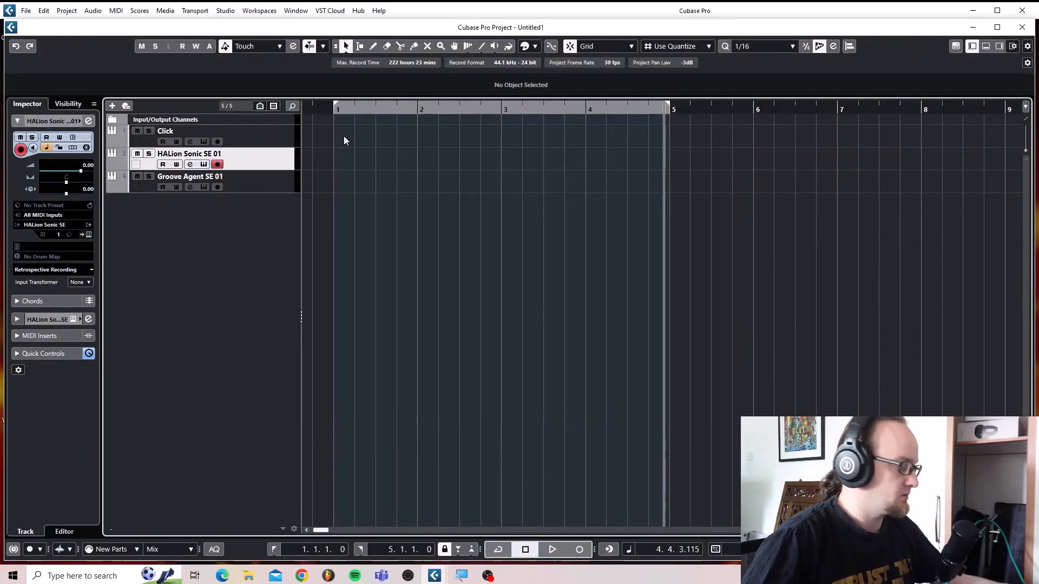
scroll(346, 145, "left", 3)
left_click(391, 110)
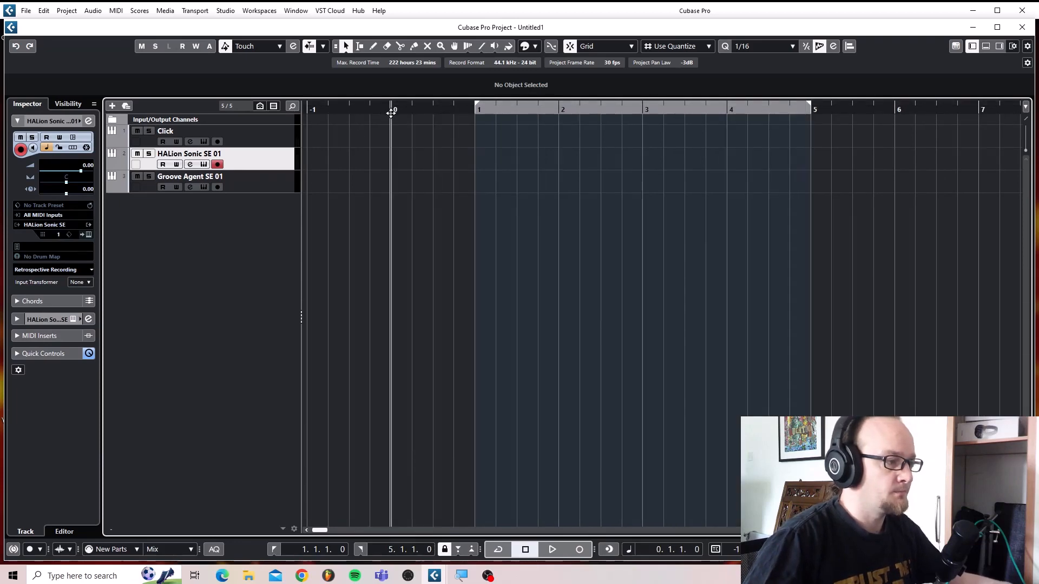
key("KP_Multiply")
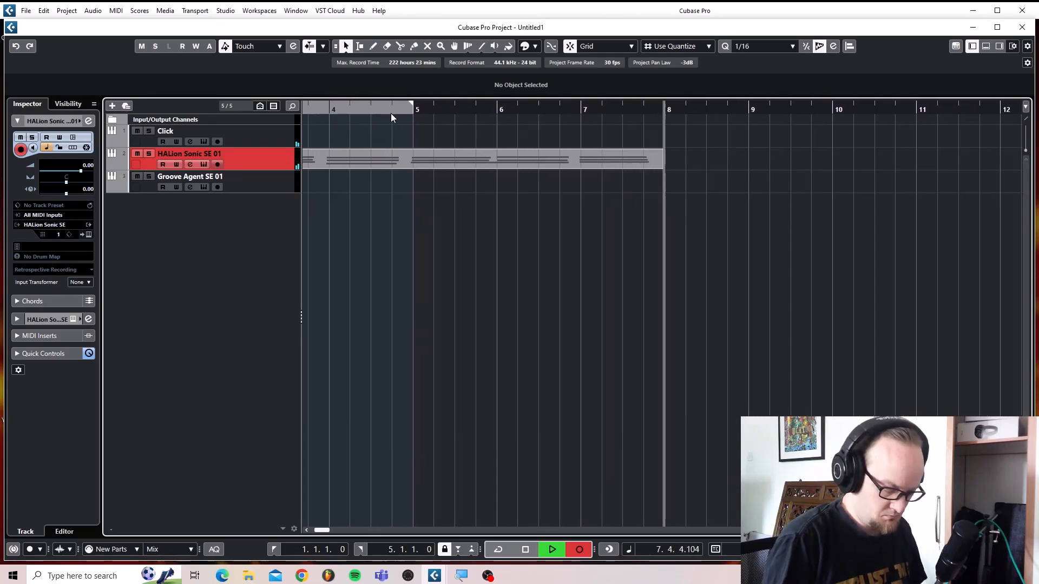
key("space")
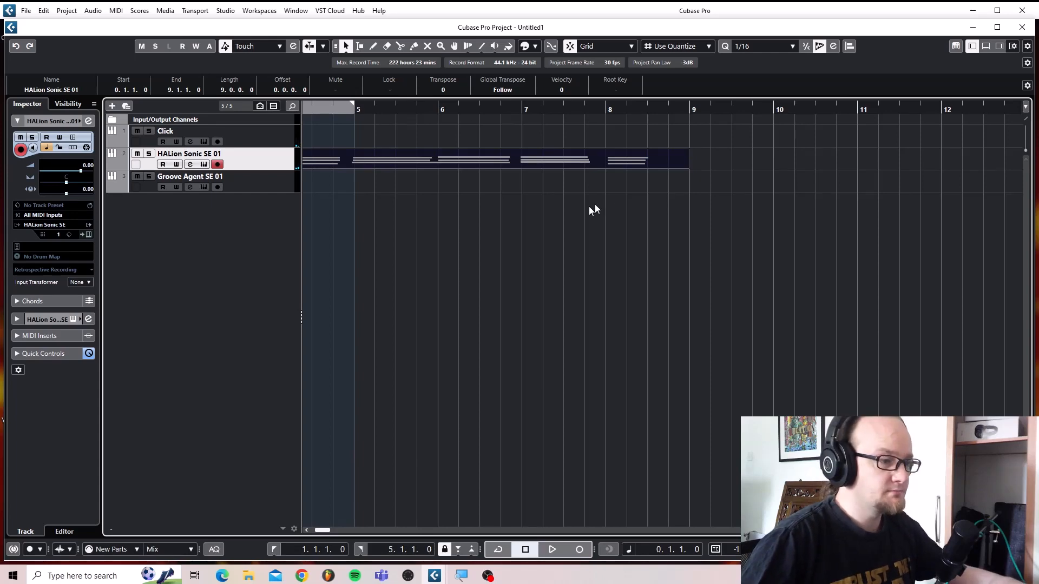
key("Delete")
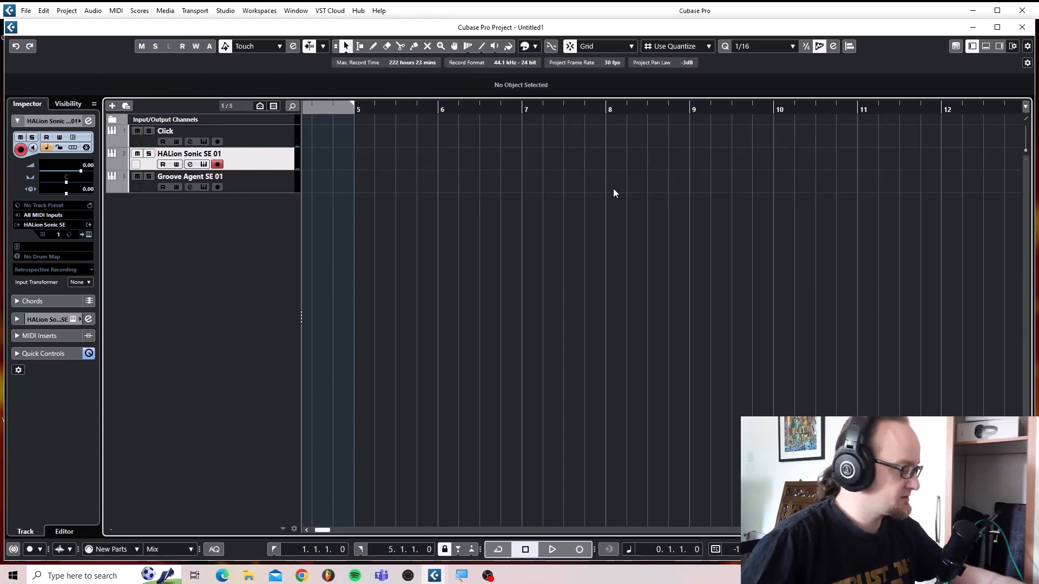
Record a MIDI take of the chords on the HALion Sonic SE 01 track, starting from bar 0.
scroll(615, 192, "left", 6)
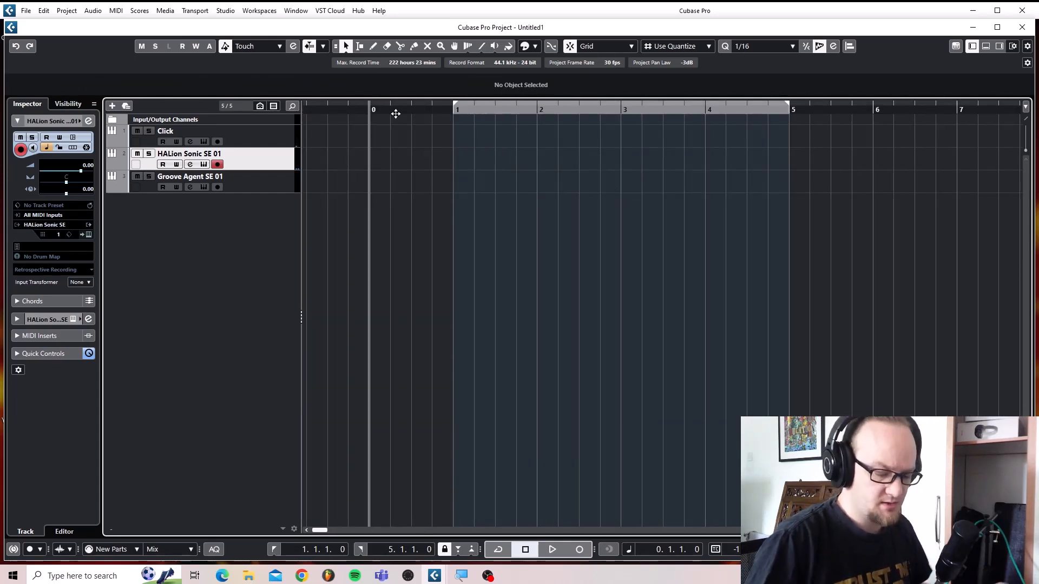
key("KP_Multiply")
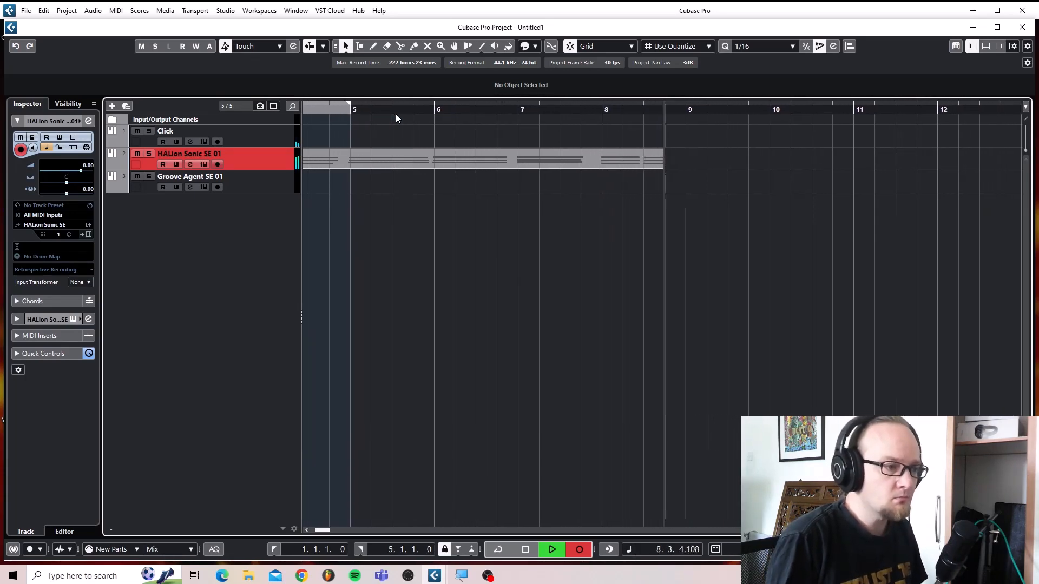
key("space")
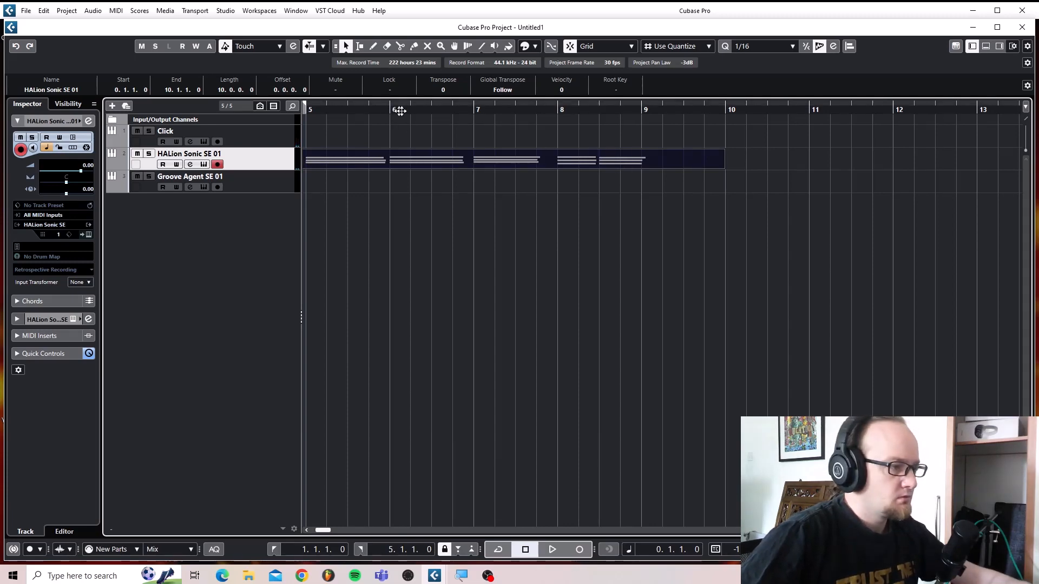
Play back the end of the recorded HALion Sonic SE 01 take from bar 7.
left_click(472, 109)
key("space")
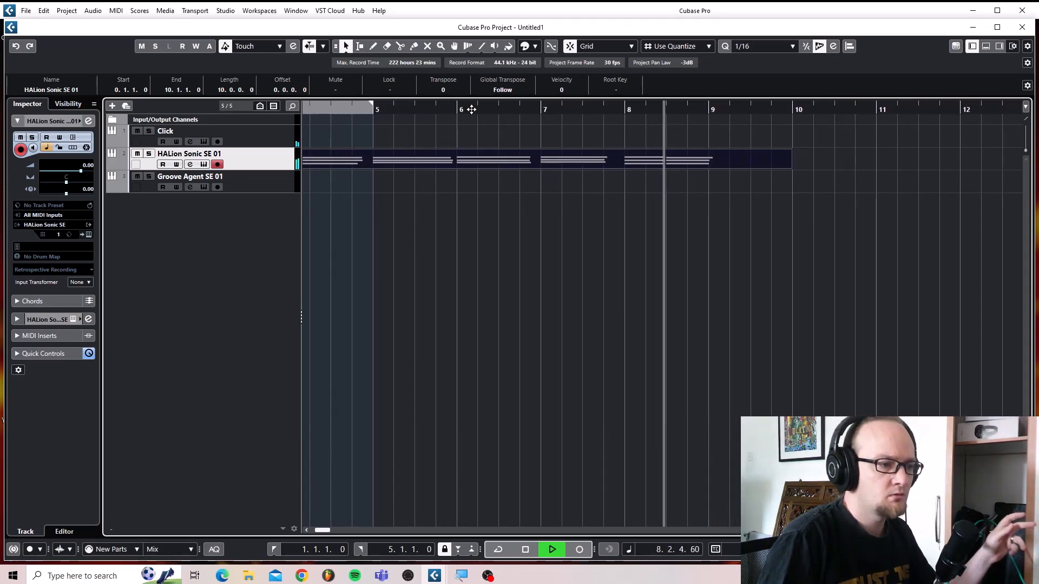
key("space")
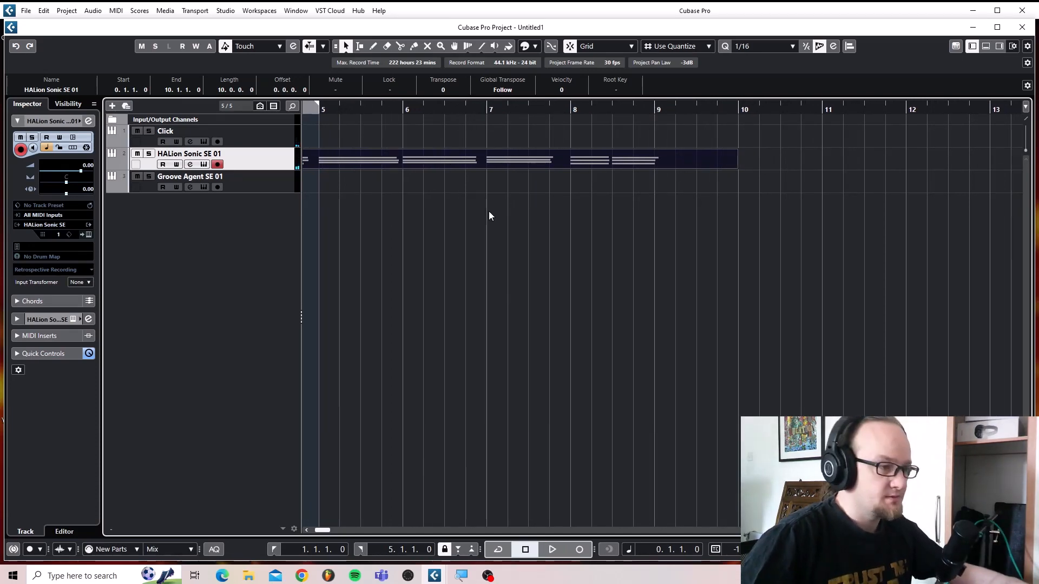
Extend the right locator to bar 9 and trim the HALion Sonic SE 01 part to span bars 1 to 9.
left_click_drag(320, 105, 655, 128)
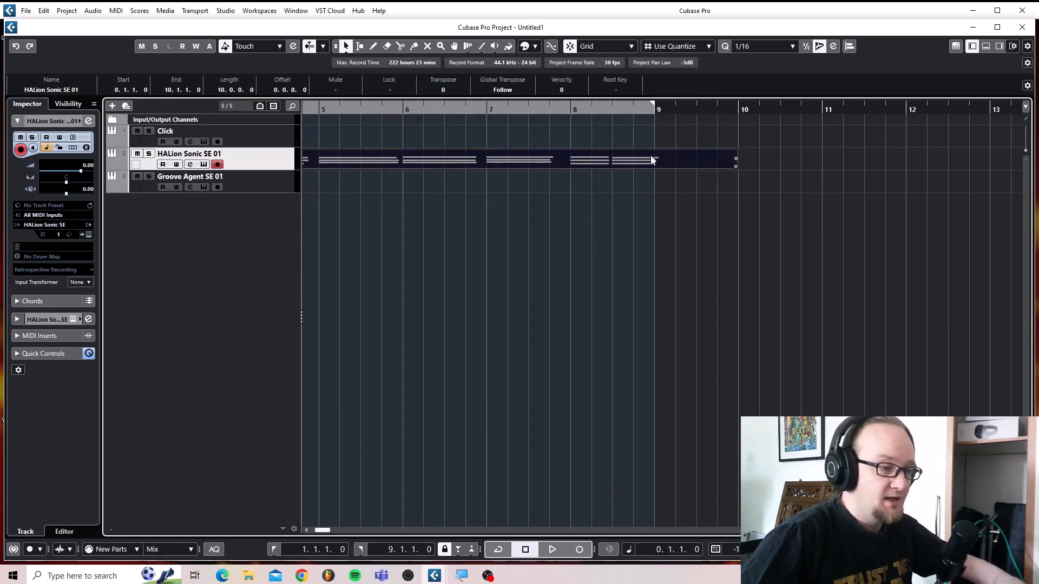
scroll(634, 193, "left", 5)
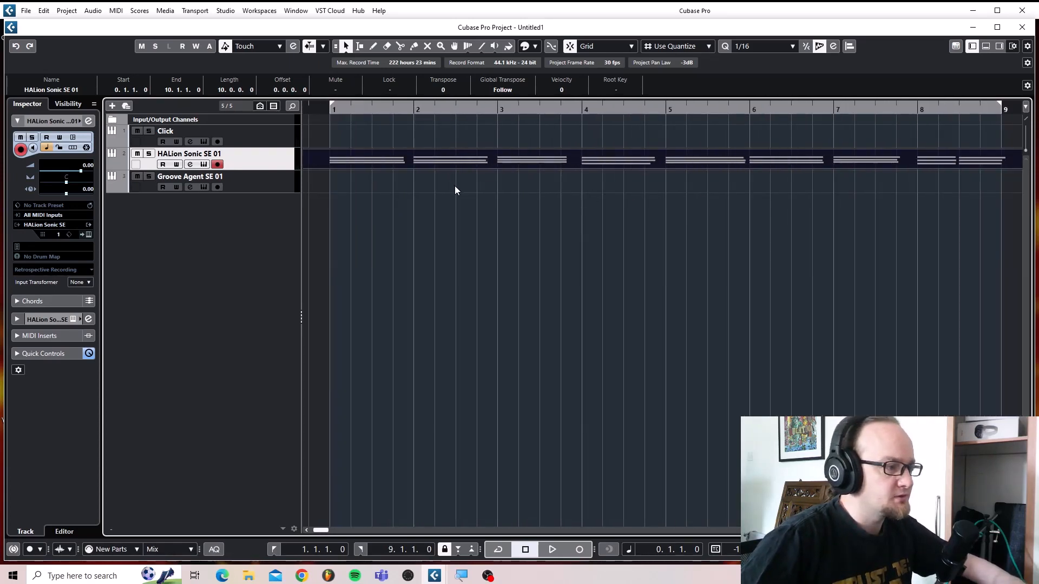
scroll(405, 171, "left", 2)
left_click_drag(393, 166, 477, 167)
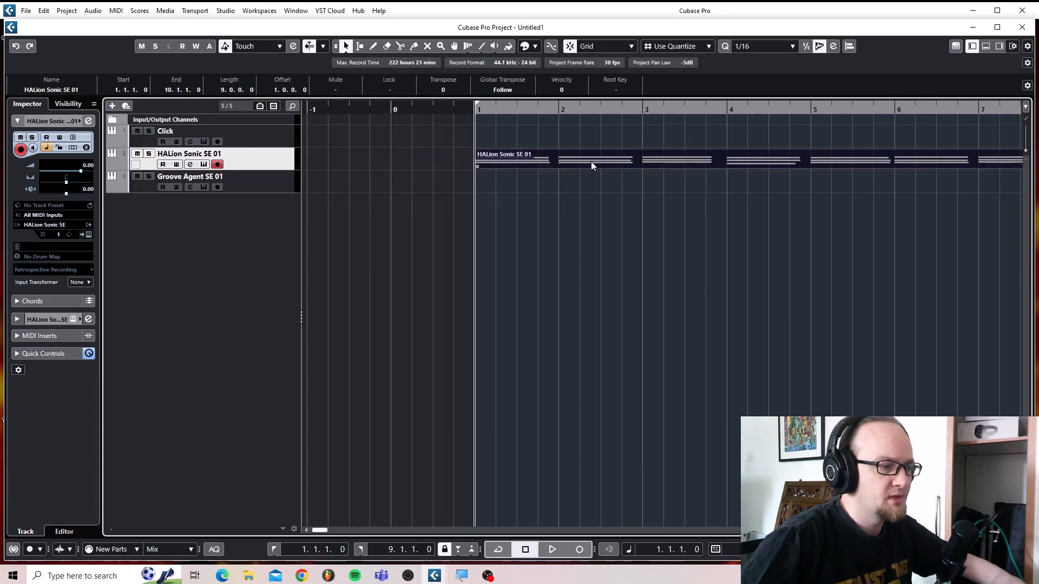
key("Delete")
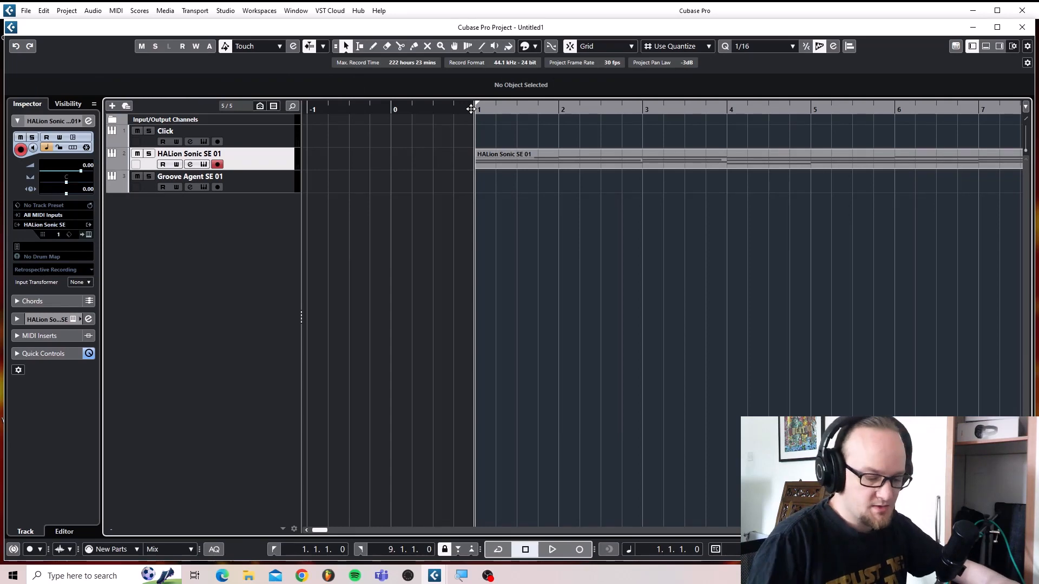
Play the HALion Sonic SE 01 part through to bar 9 and return to its beginning.
key("space")
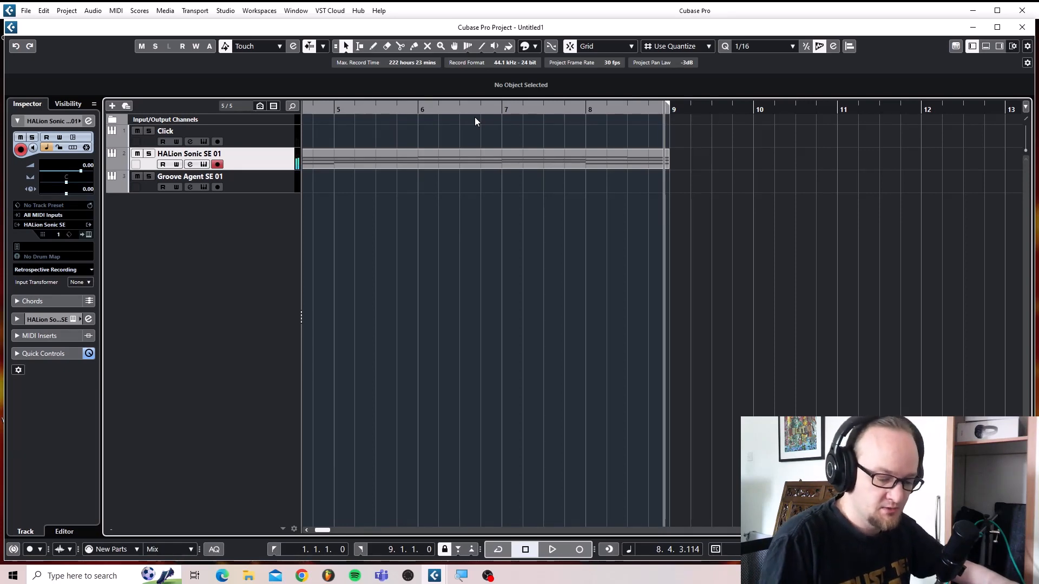
scroll(543, 215, "left", 4)
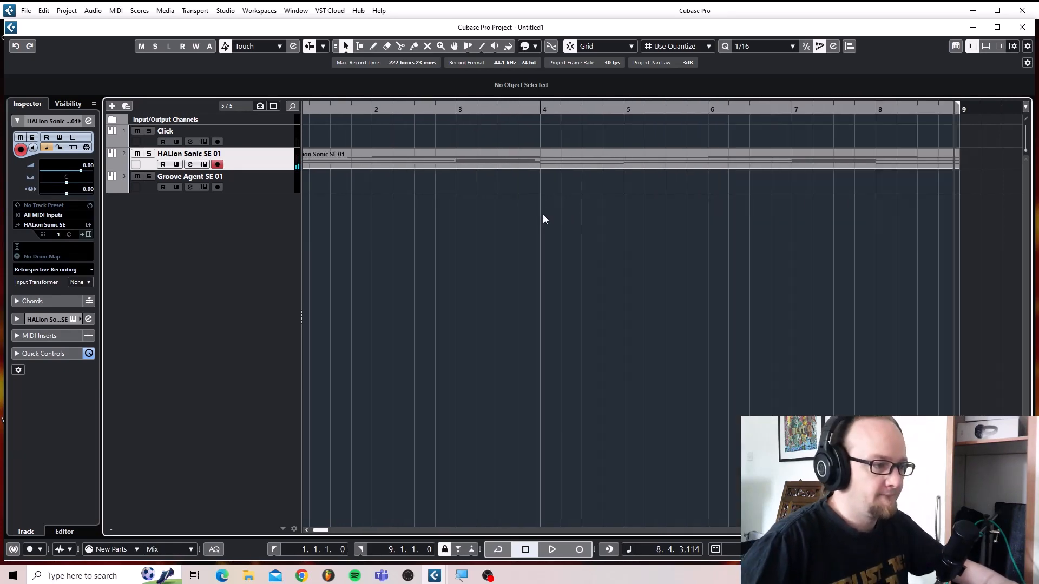
scroll(543, 215, "left", 3)
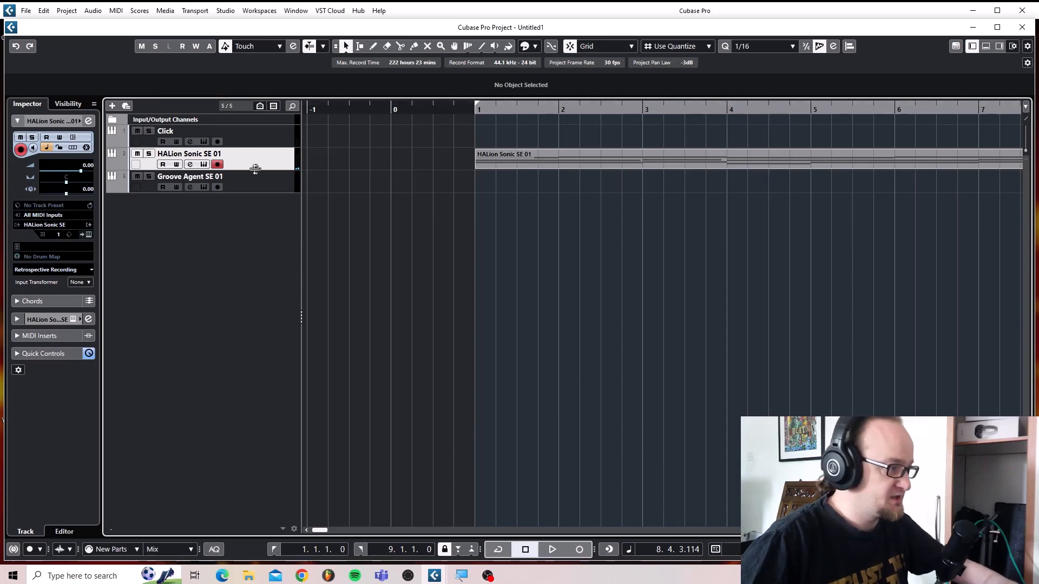
Draw an empty part from bar 1 to bar 5 on the Groove Agent SE 01 track and open it for note editing.
left_click(255, 188)
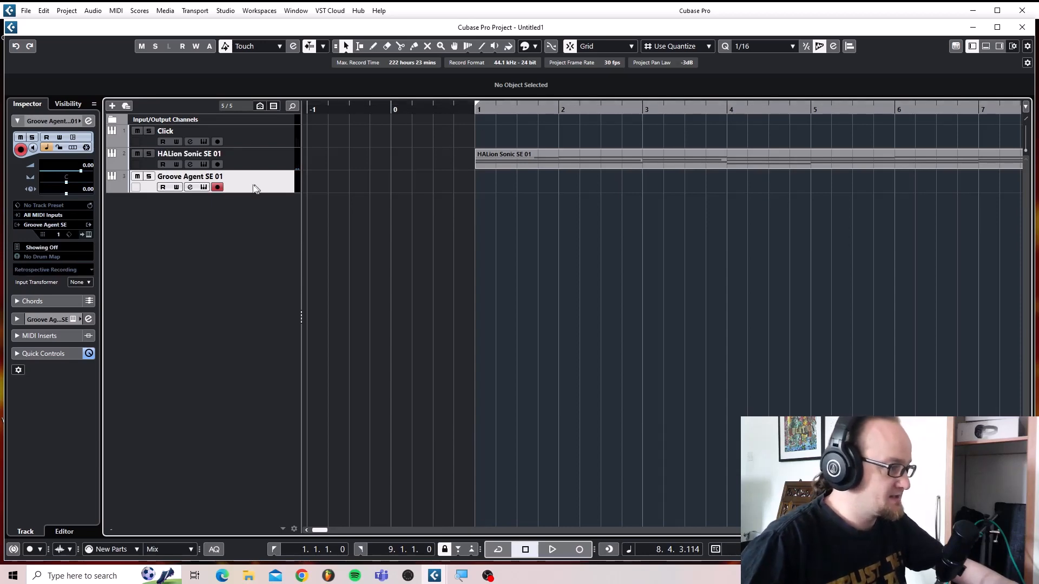
left_click(204, 187)
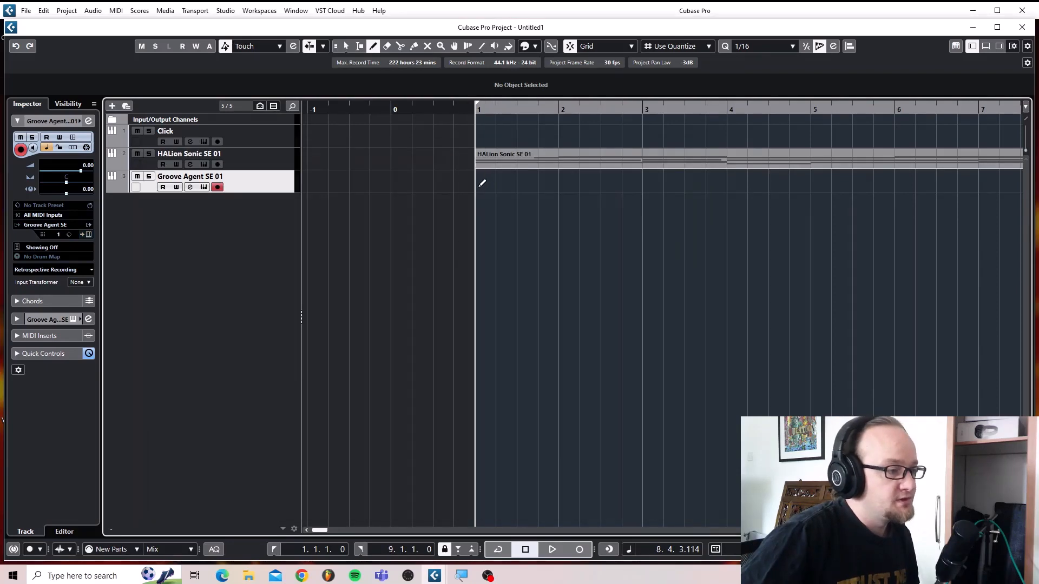
mouse_move(478, 186)
left_mouse_down()
mouse_move(498, 182)
mouse_move(484, 184)
left_mouse_up()
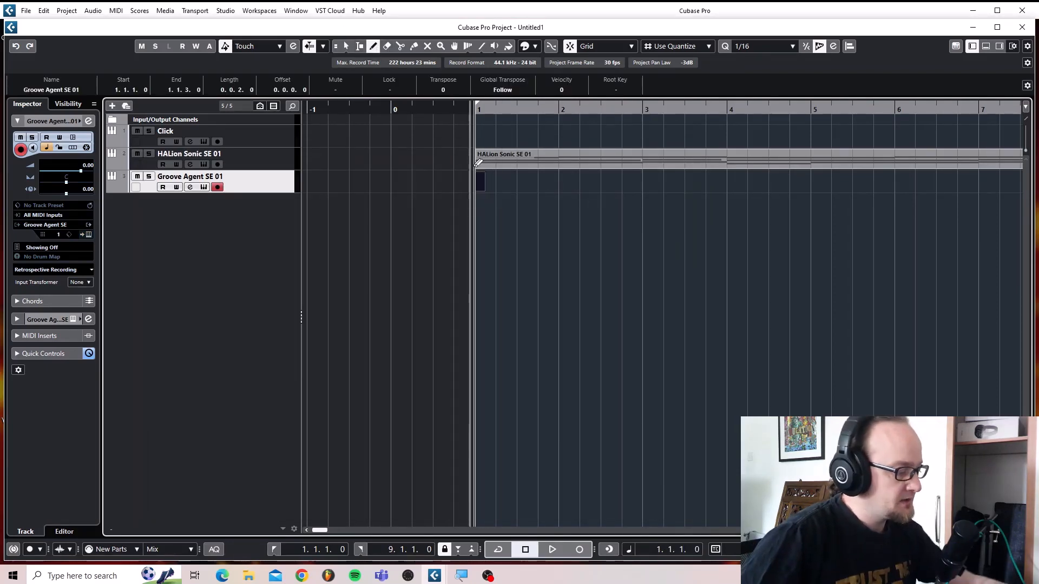
key("Delete")
mouse_move(481, 185)
left_mouse_down()
mouse_move(733, 198)
mouse_move(811, 186)
left_mouse_up()
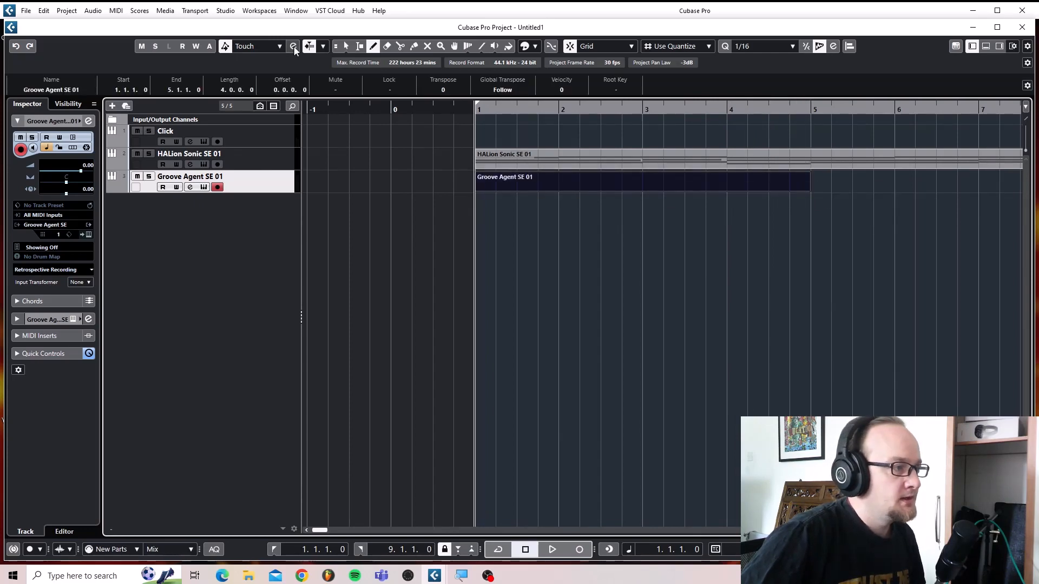
double_click(577, 178)
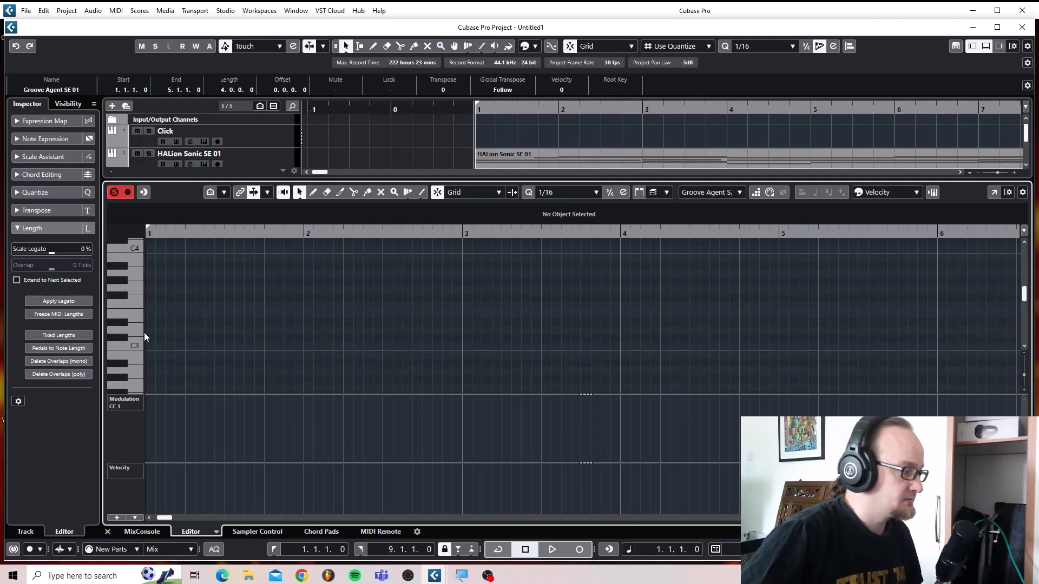
Audition the Groove Agent drum sounds on the editor's piano keys, working down to the octave around C1.
left_click(129, 355)
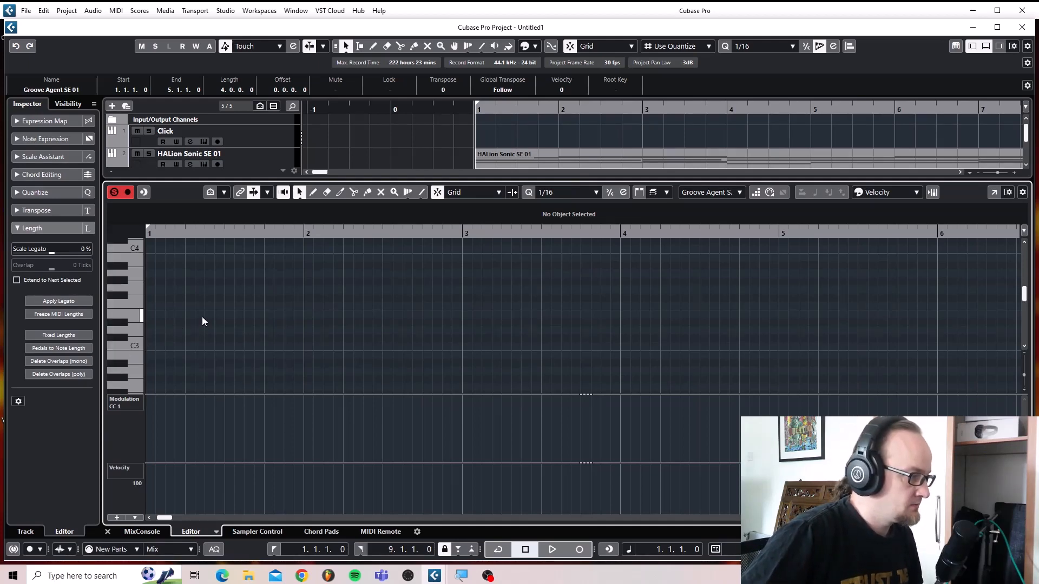
scroll(203, 317, "down", 5)
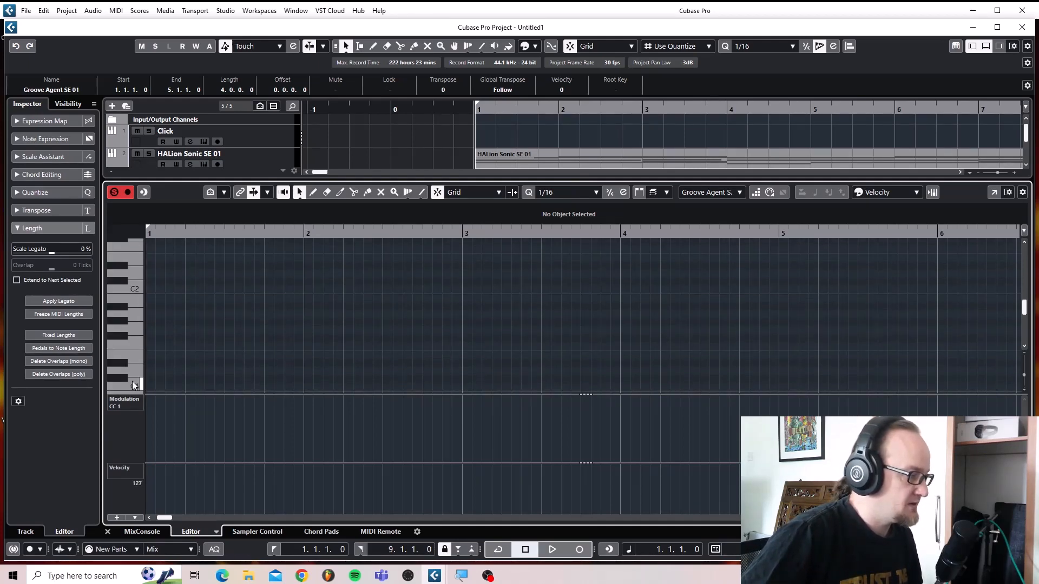
scroll(168, 365, "down", 2)
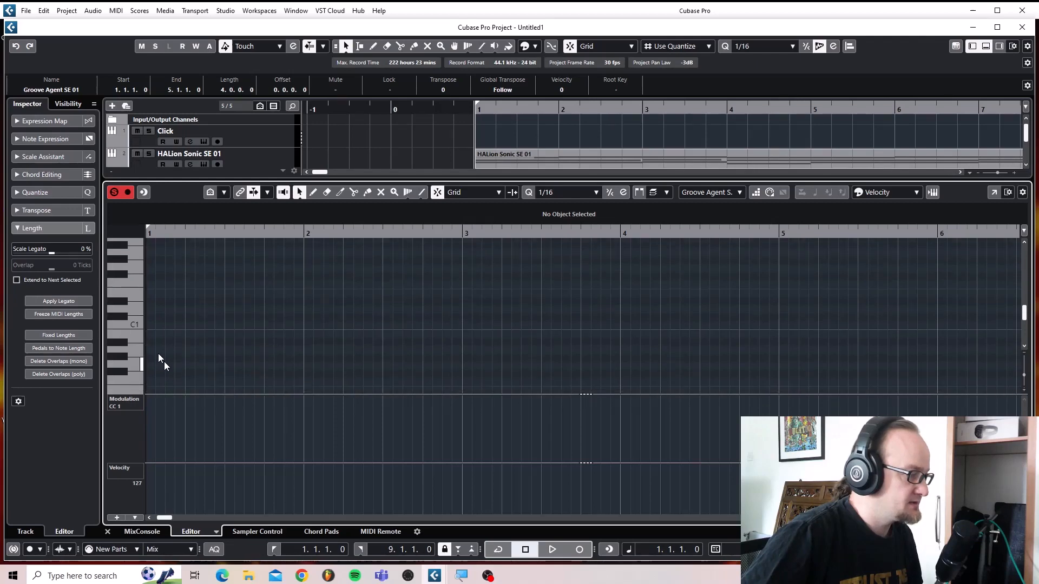
double_click(150, 327)
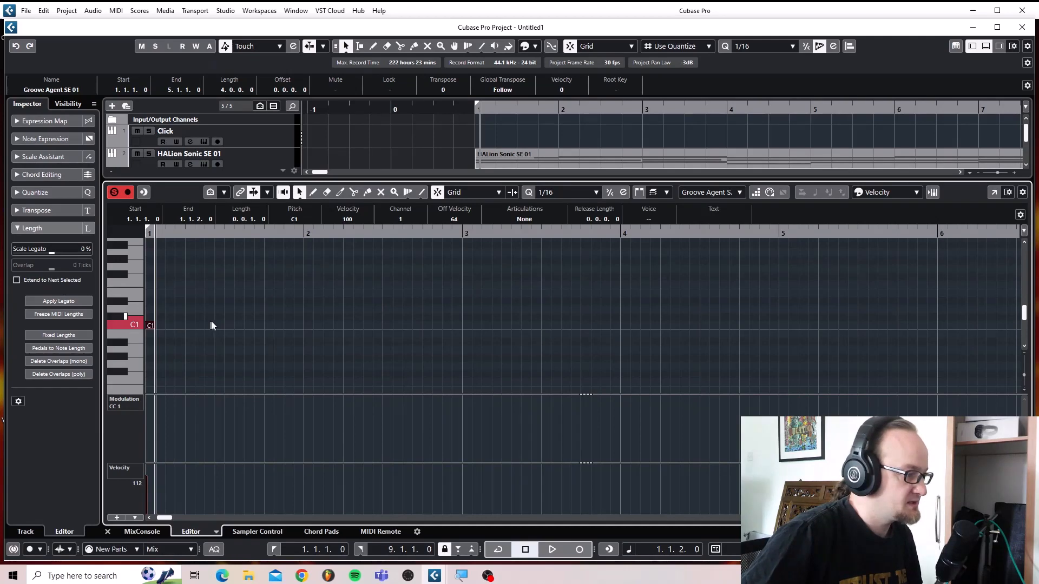
double_click(301, 316)
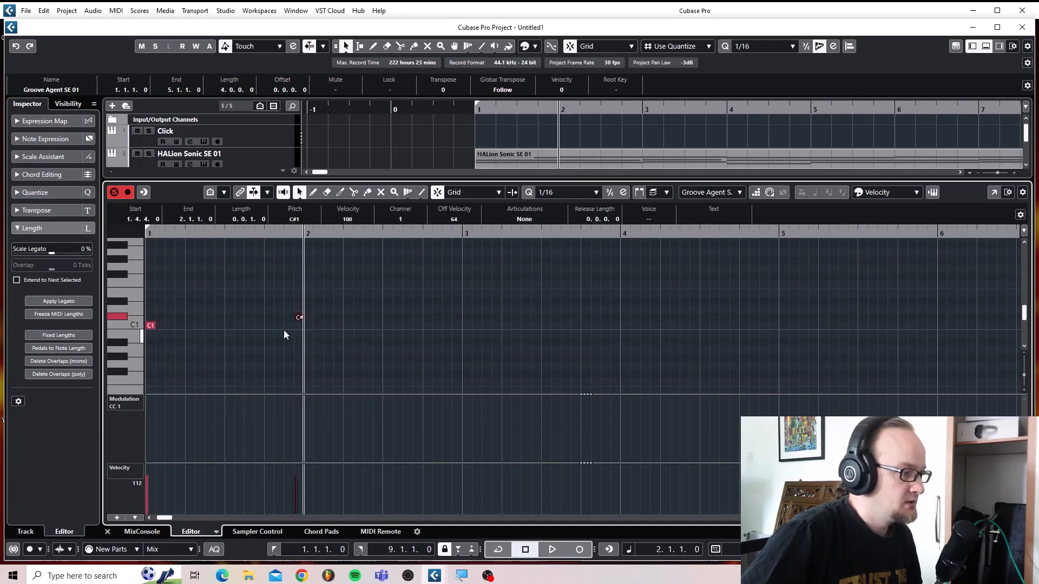
double_click(282, 293)
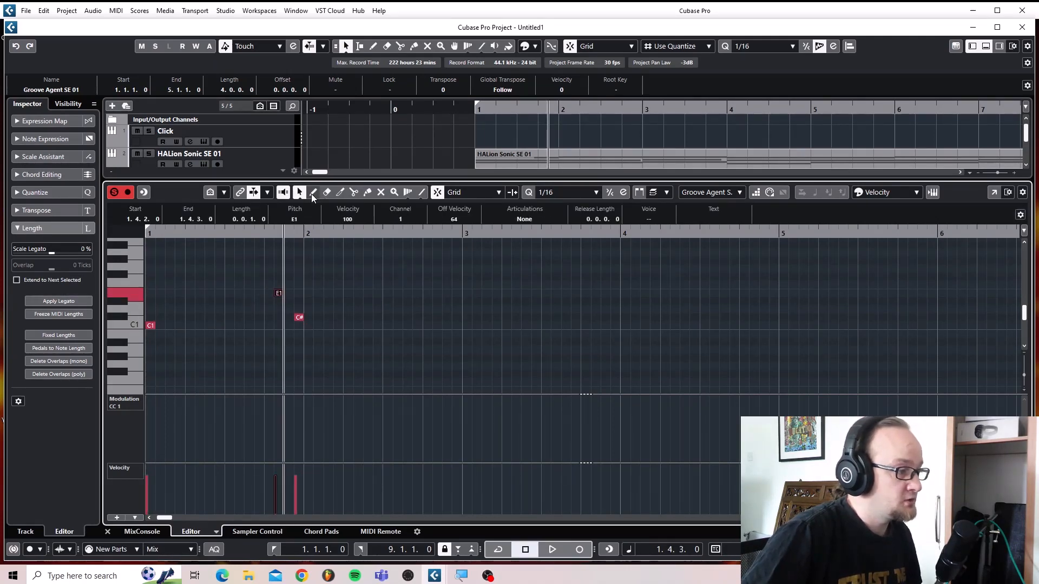
left_click(259, 301)
left_click(249, 269)
left_click(279, 269)
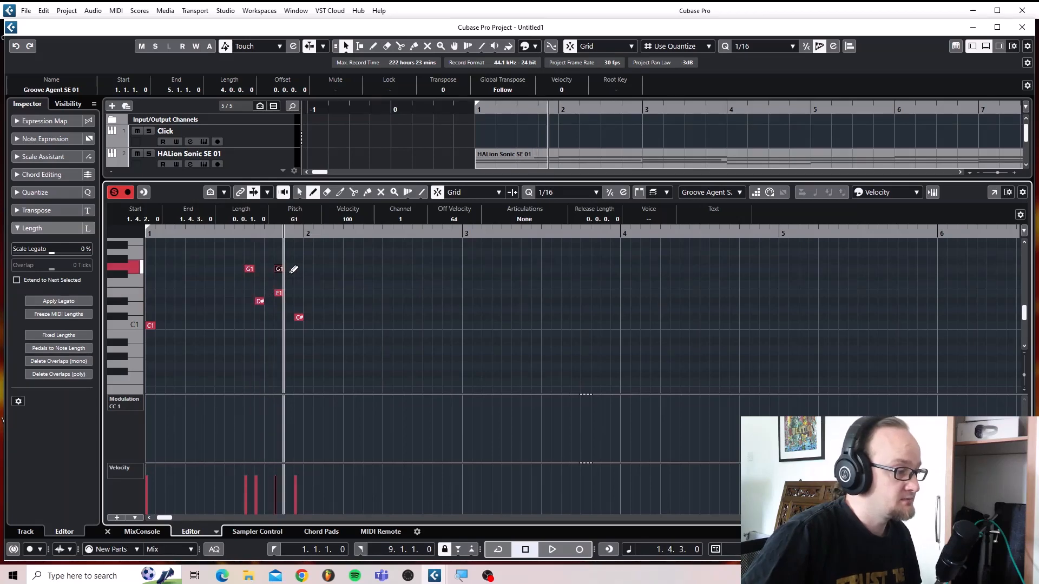
left_click(309, 277)
left_click(321, 293)
key("ctrl+a")
key("Delete")
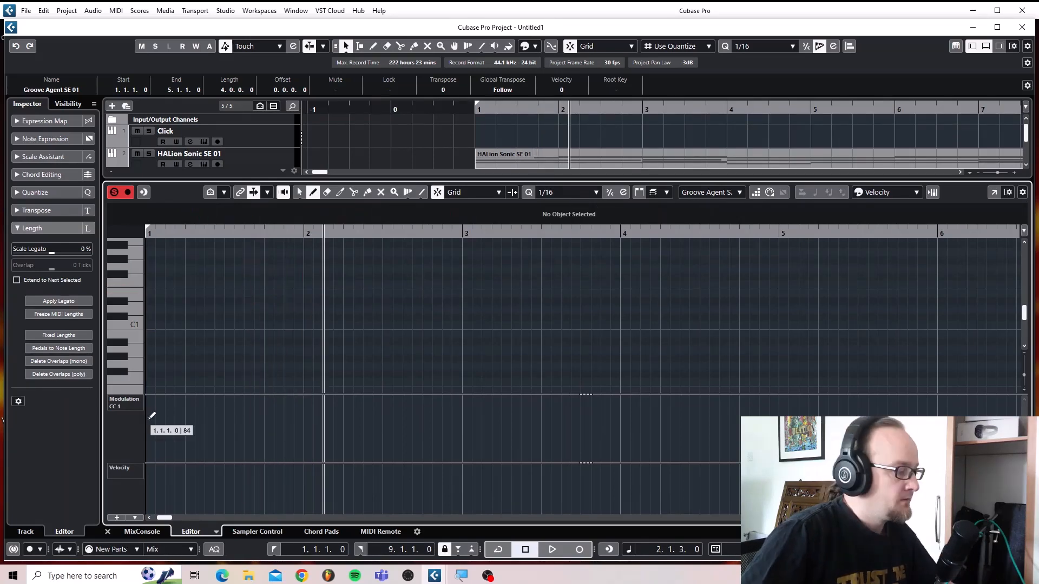
Switch the Groove Agent part to the Drum Editor and look through its list of drum instruments.
left_click(217, 533)
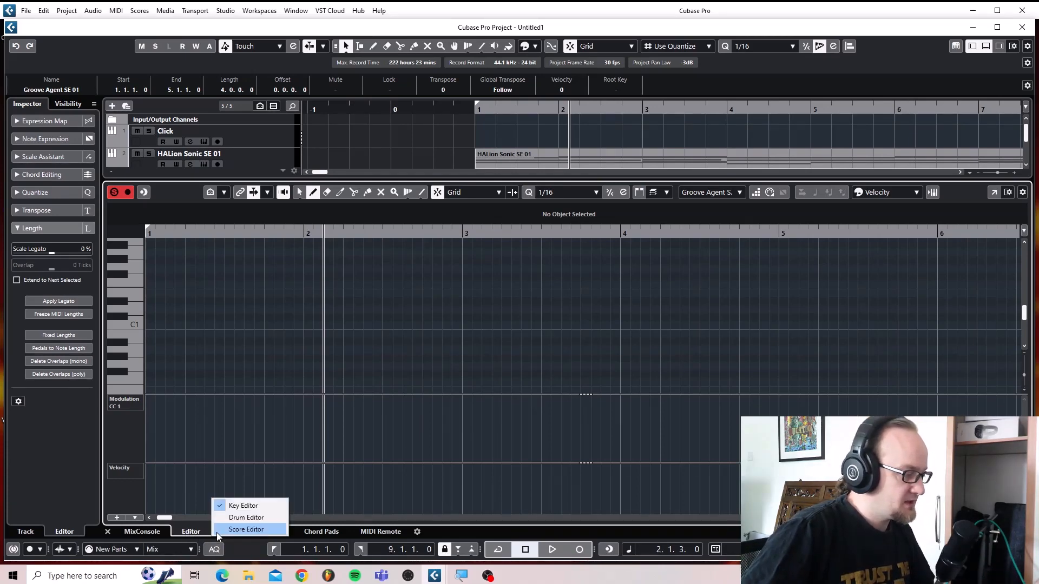
left_click(242, 518)
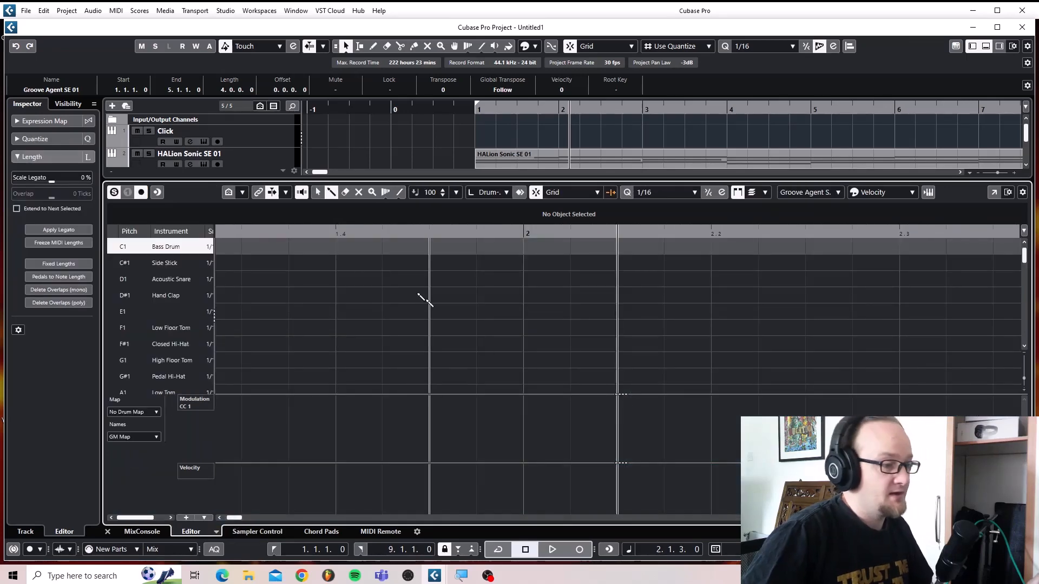
scroll(529, 295, "down", 4)
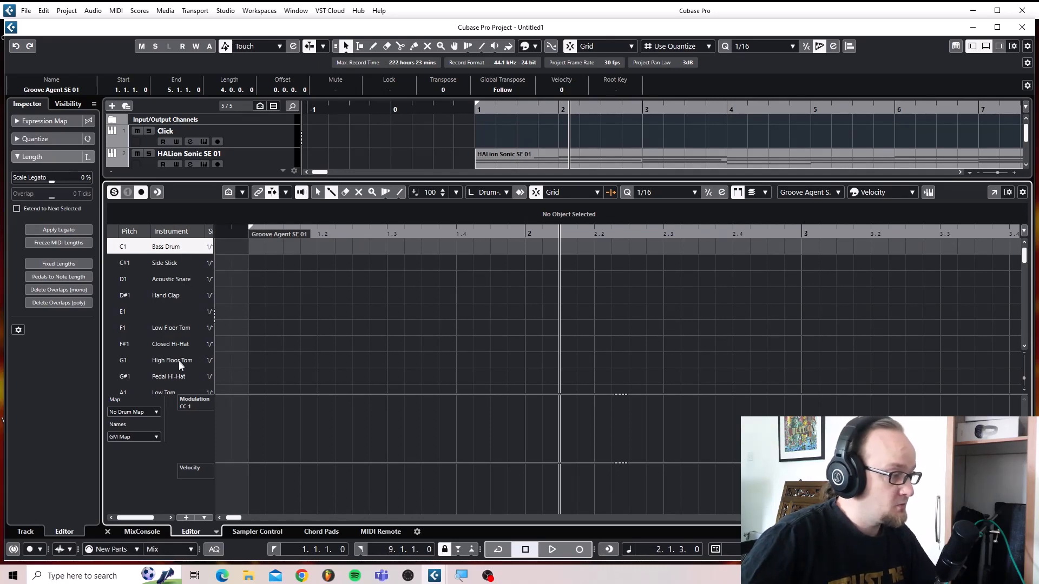
scroll(175, 334, "down", 5)
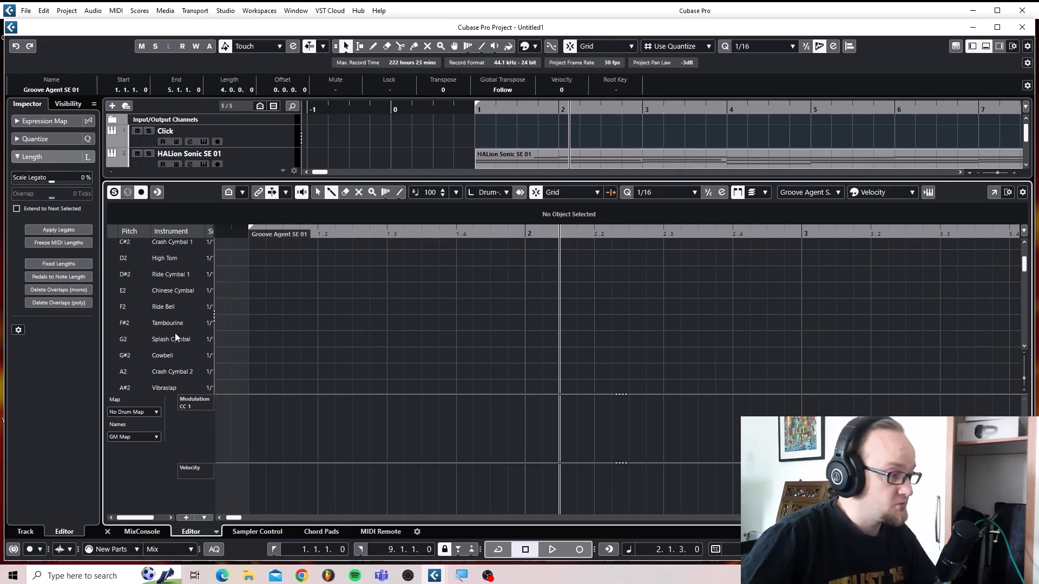
scroll(174, 333, "up", 5)
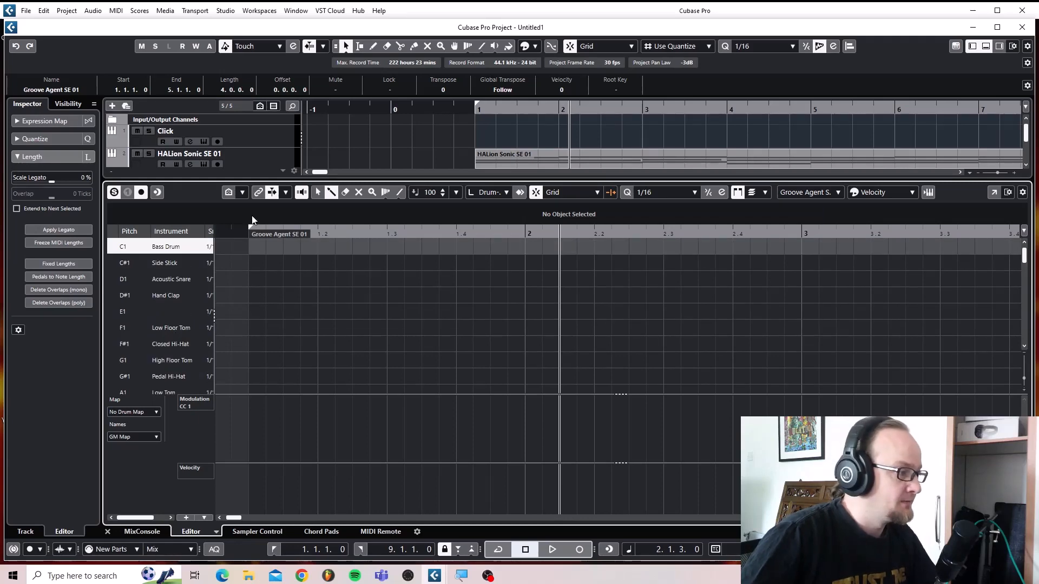
left_click(250, 251)
left_click(336, 262)
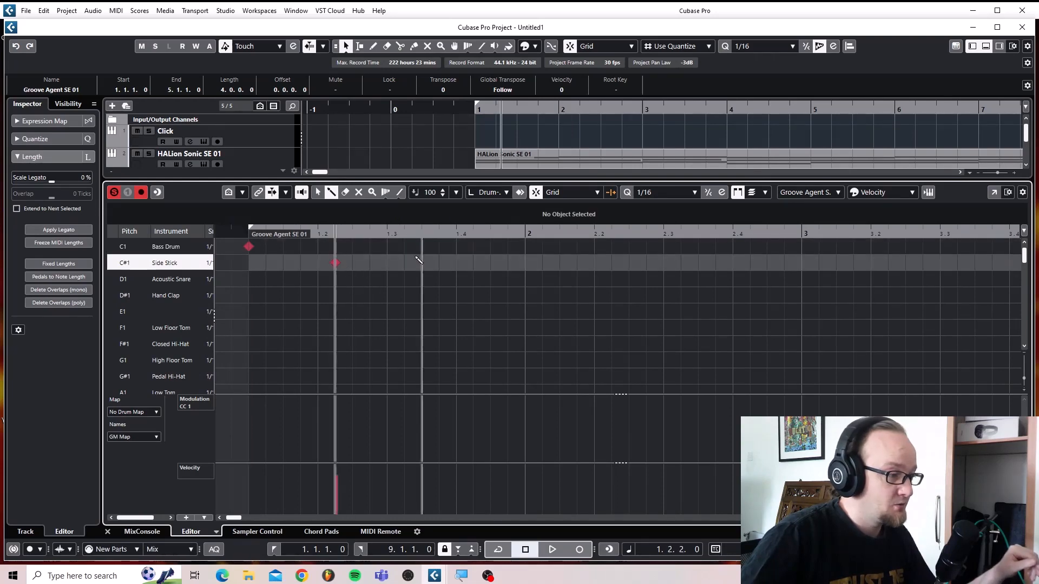
left_click(387, 247)
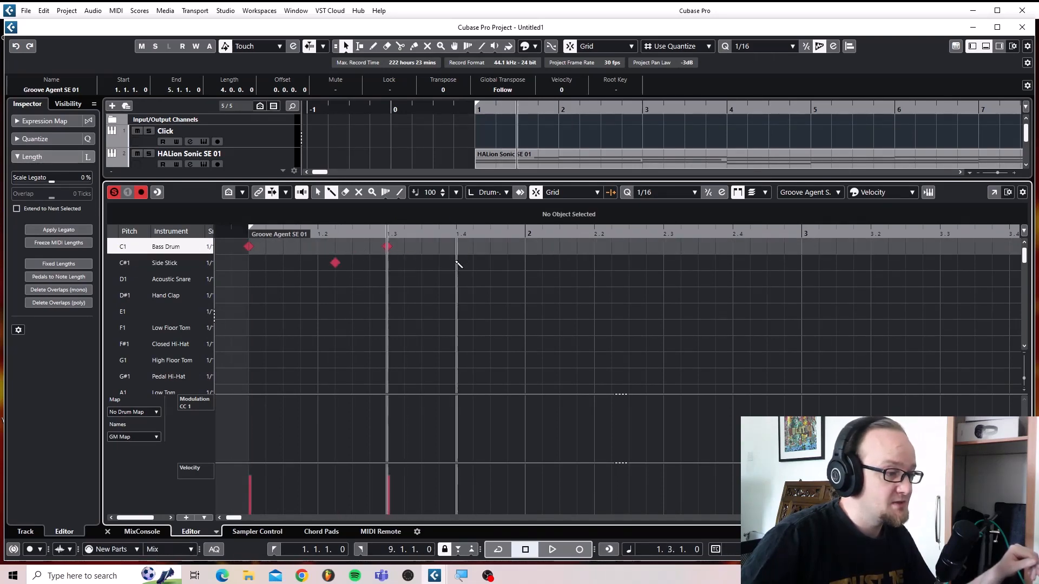
left_click(457, 263)
left_click(526, 246)
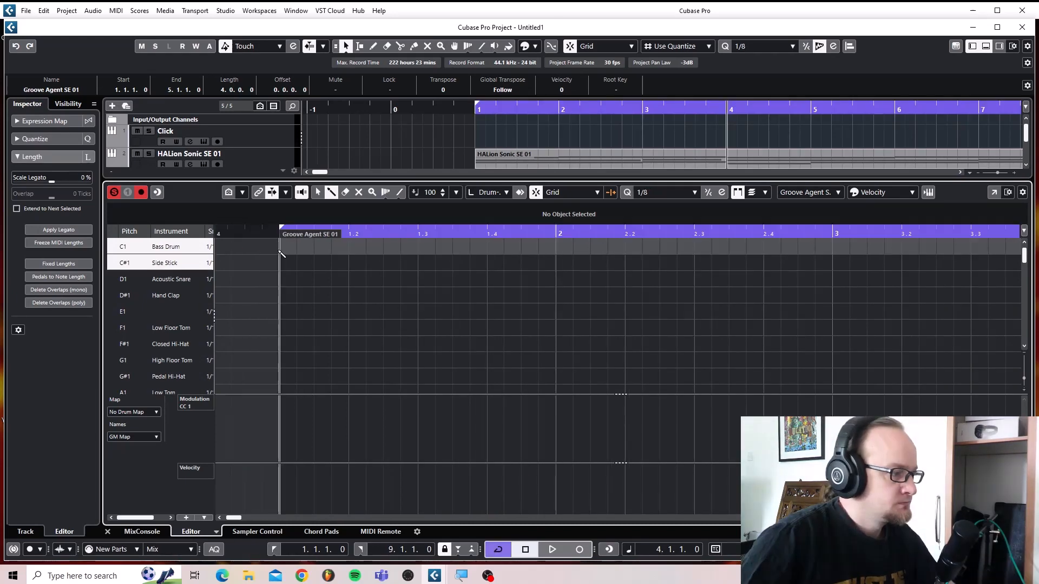
Place Bass Drum hits on beats 1 and 3 and Acoustic Snare hits on beats 2 and 4 of bar 1.
left_click(281, 247)
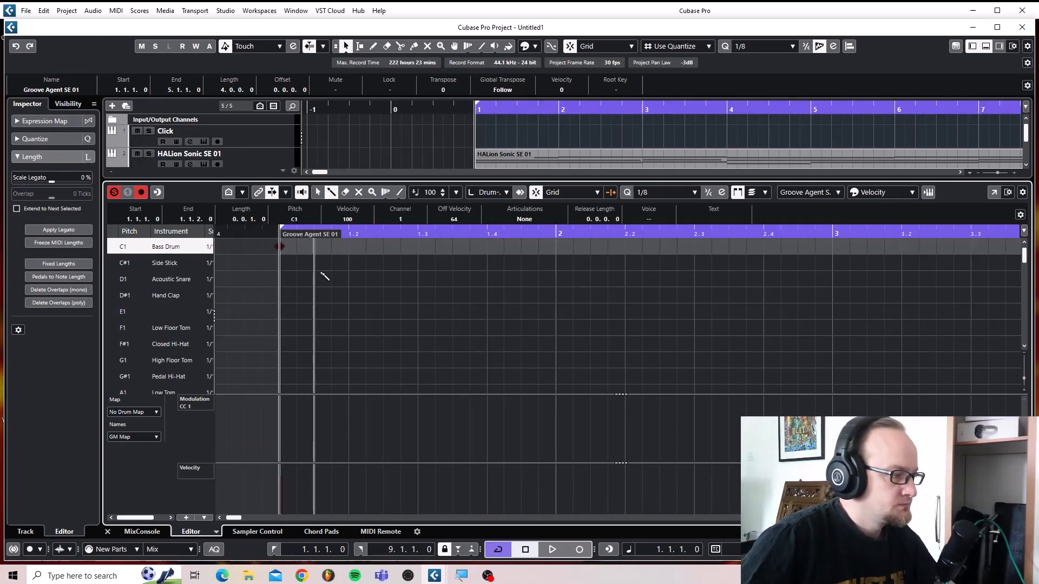
left_click(349, 279)
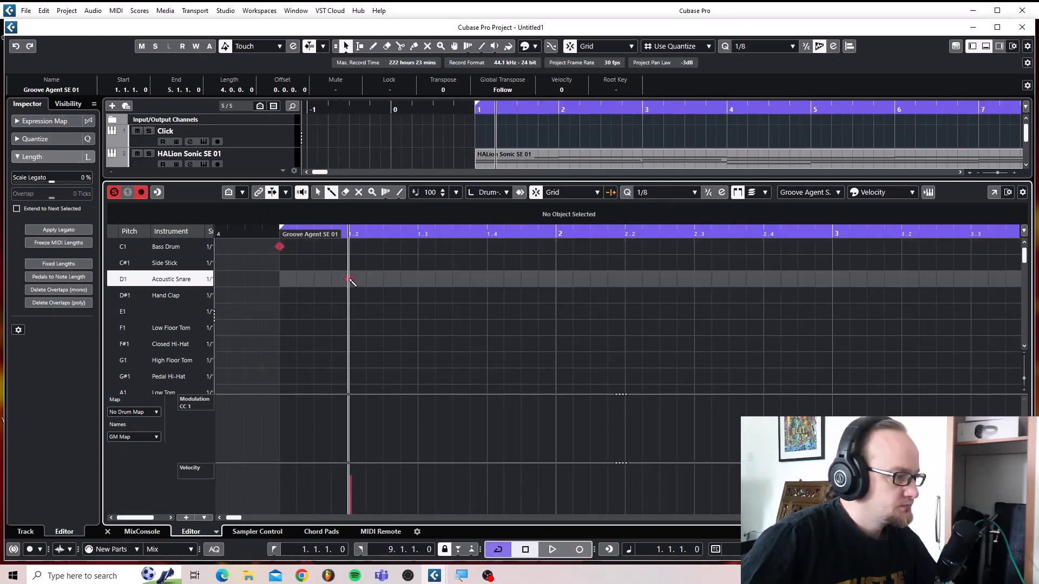
left_click(419, 247)
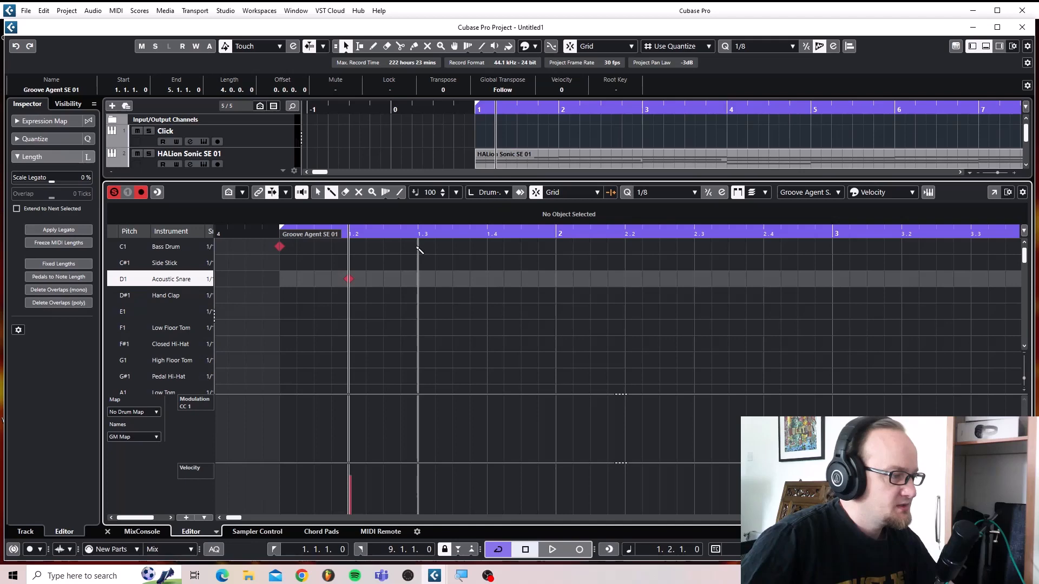
left_click(487, 279)
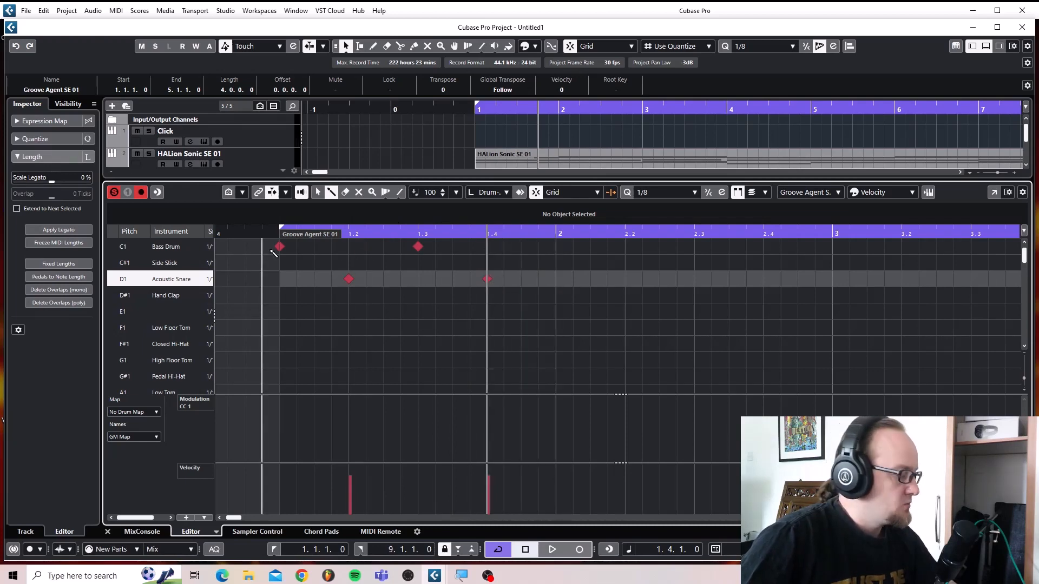
Duplicate the one-bar bass drum and snare pattern and align the copies to the starts of bars 2, 3 and 4.
key("ctrl+a")
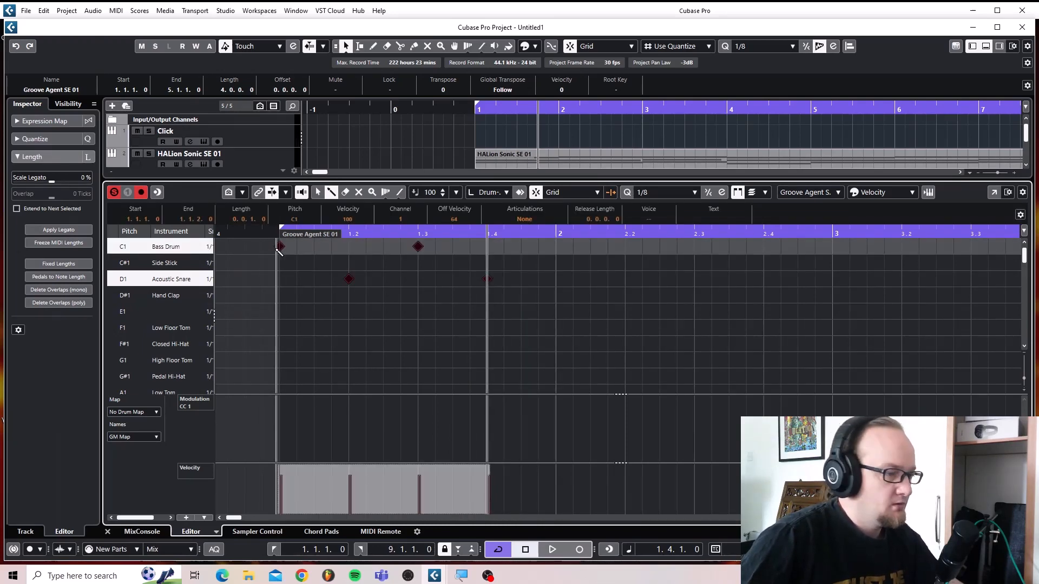
key("ctrl+d")
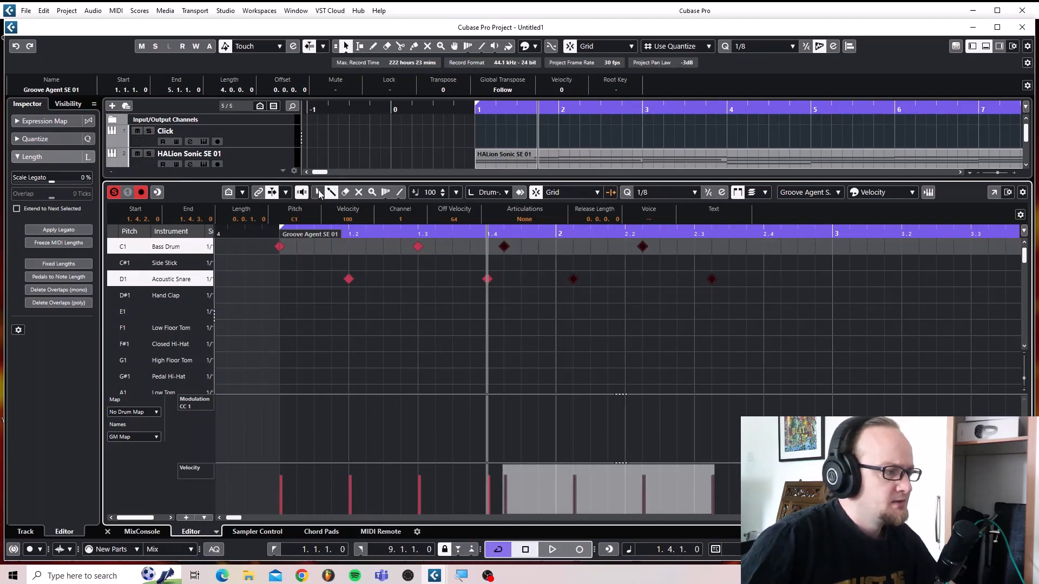
left_click_drag(503, 247, 556, 248)
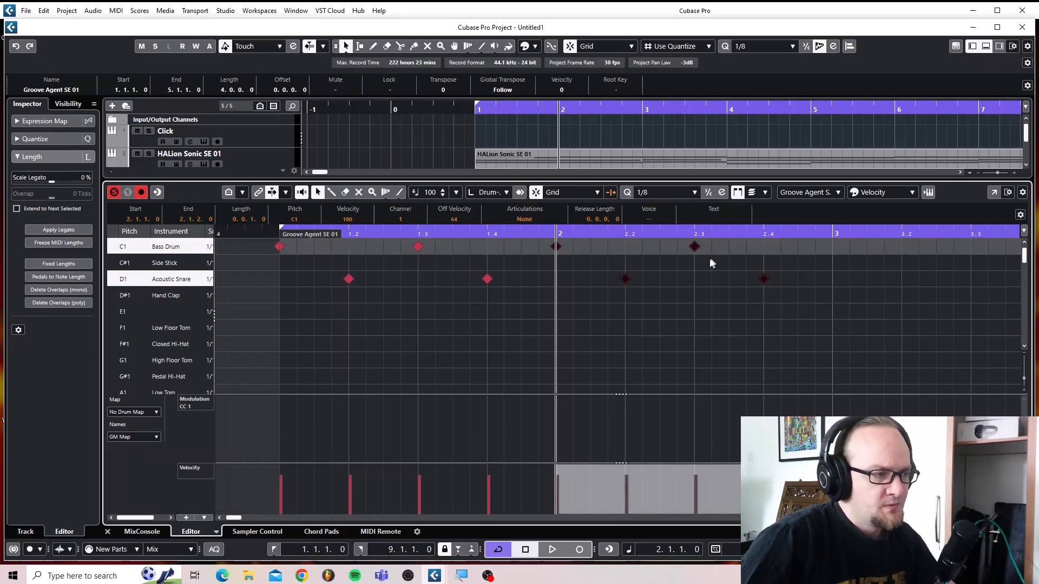
key("ctrl+d")
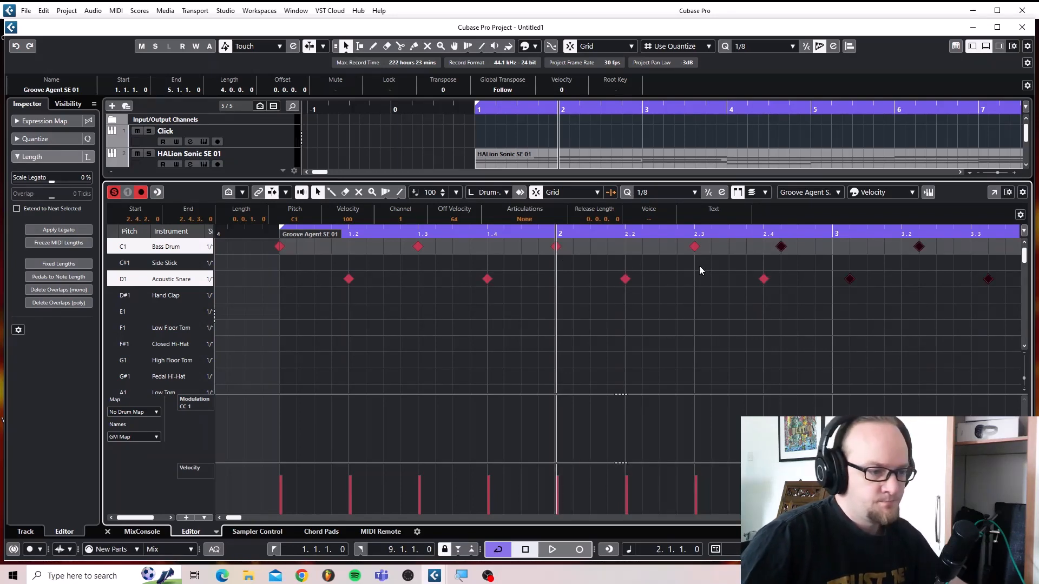
left_click_drag(780, 247, 827, 249)
scroll(810, 272, "up", 2)
scroll(809, 273, "down", 3)
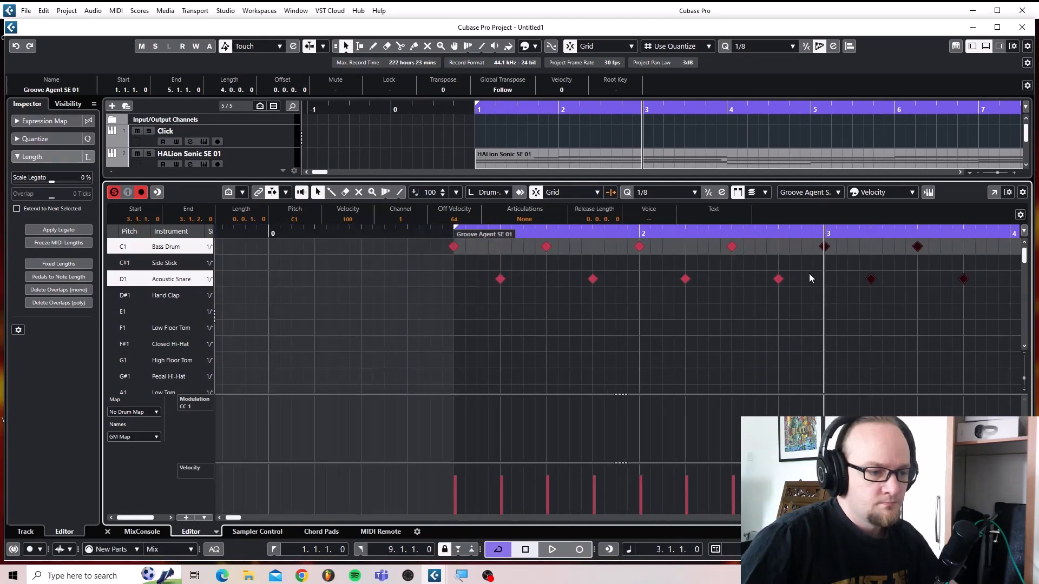
scroll(621, 258, "right", 3)
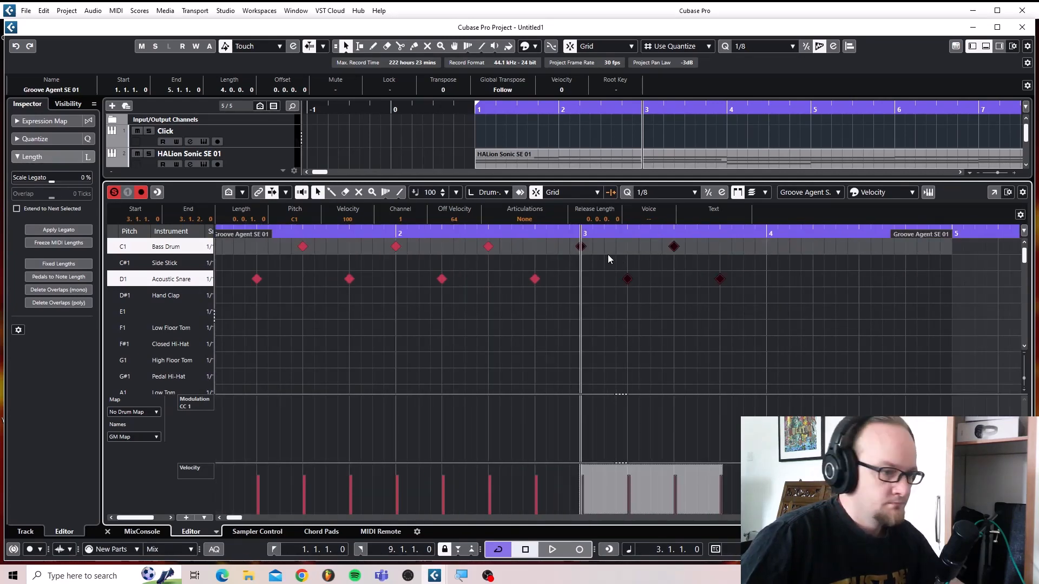
key("ctrl+d")
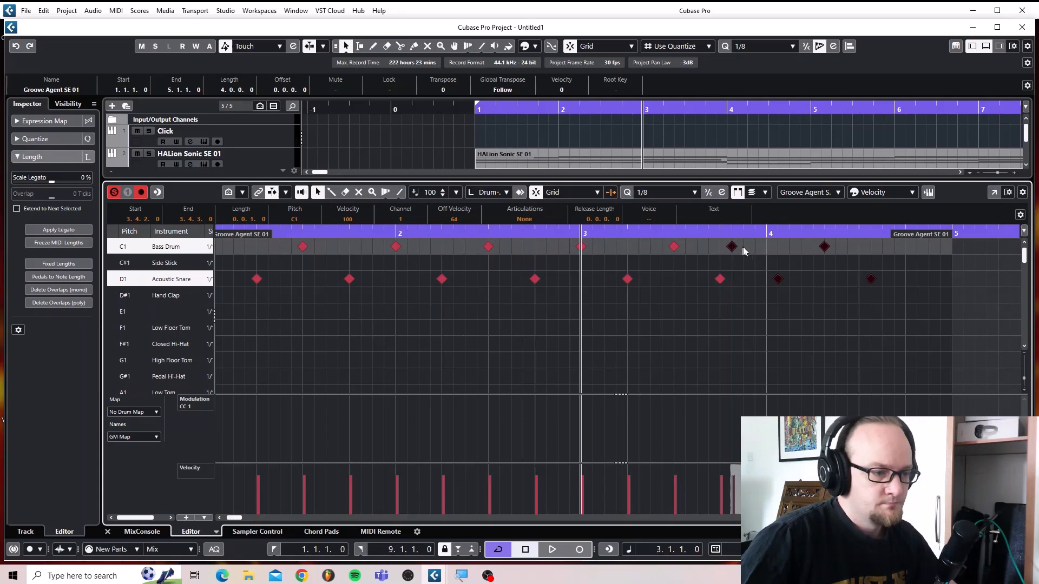
left_click_drag(732, 247, 770, 249)
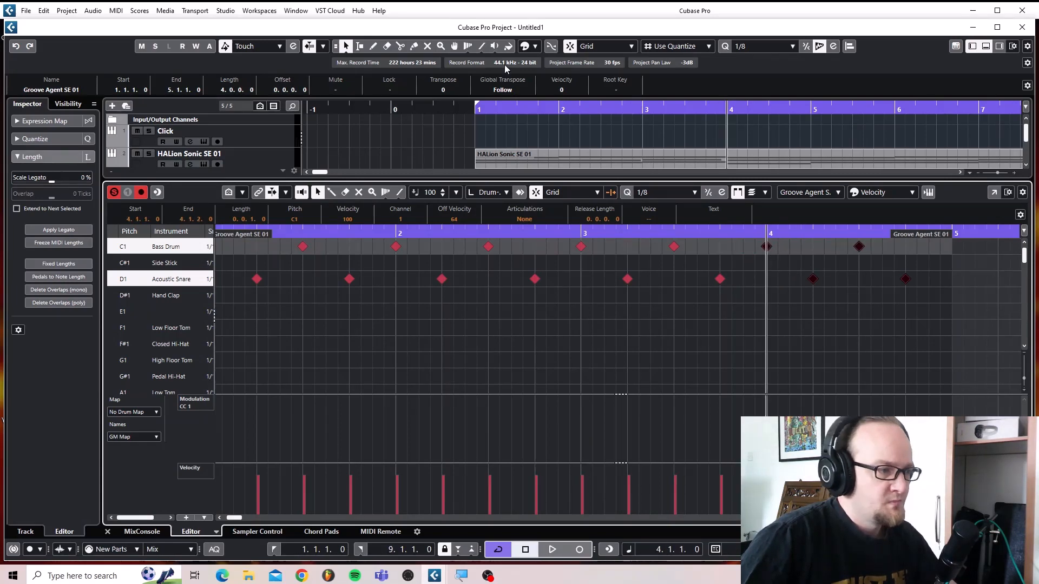
Play back the drum pattern together with the HALion Sonic SE 01 part from bar 1.
left_click(475, 111)
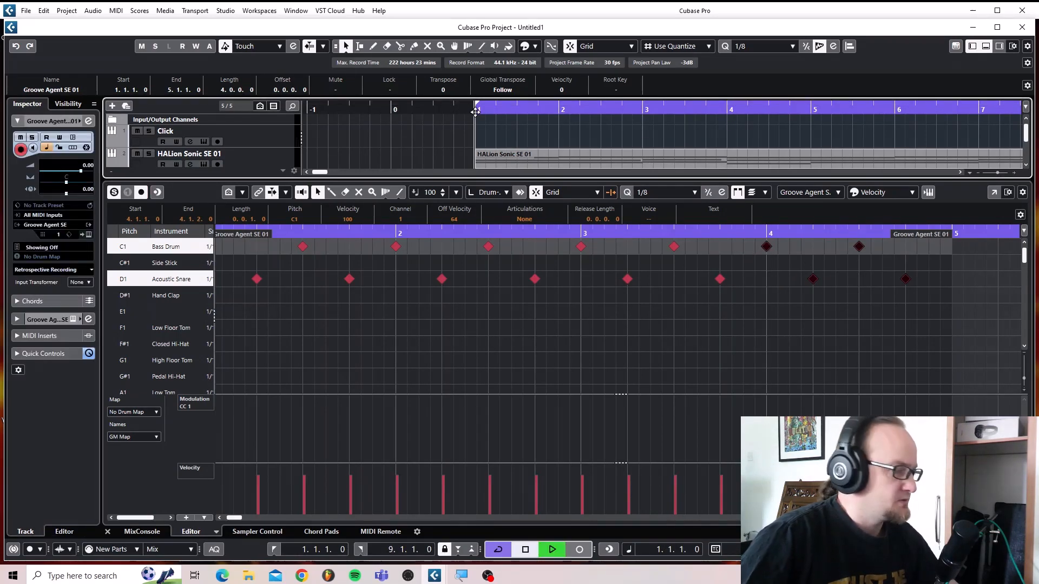
key("space")
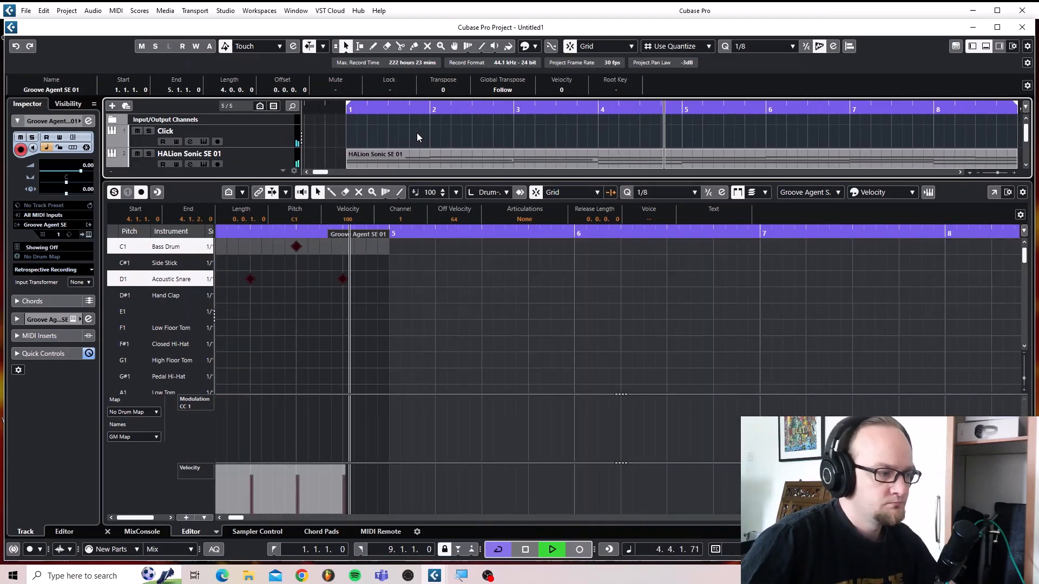
Place Closed Hi-Hat hits on every beat of bars 1 and 2 and on beat 1 of bar 3.
key("space")
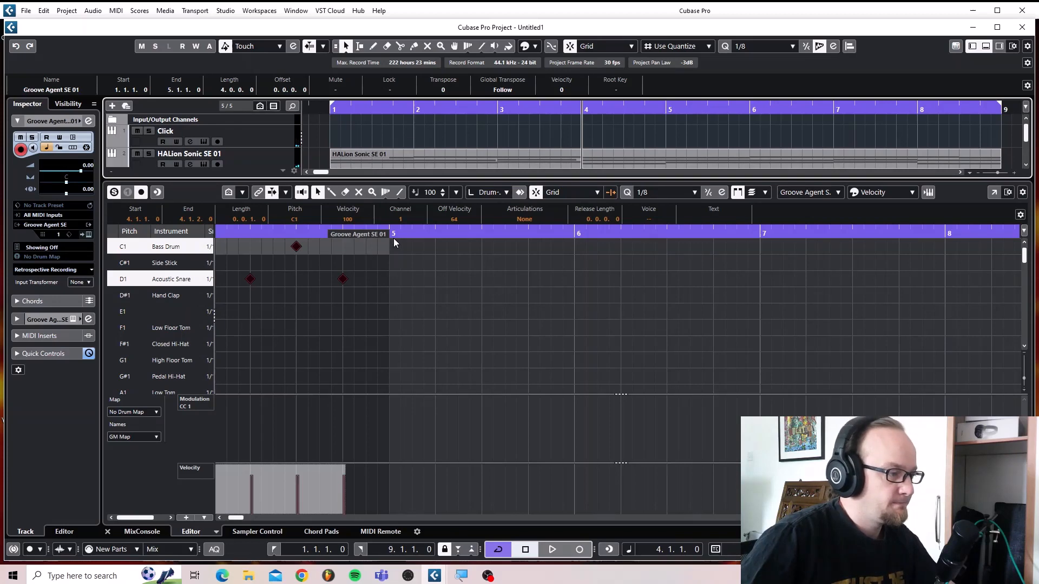
scroll(393, 243, "left", 10)
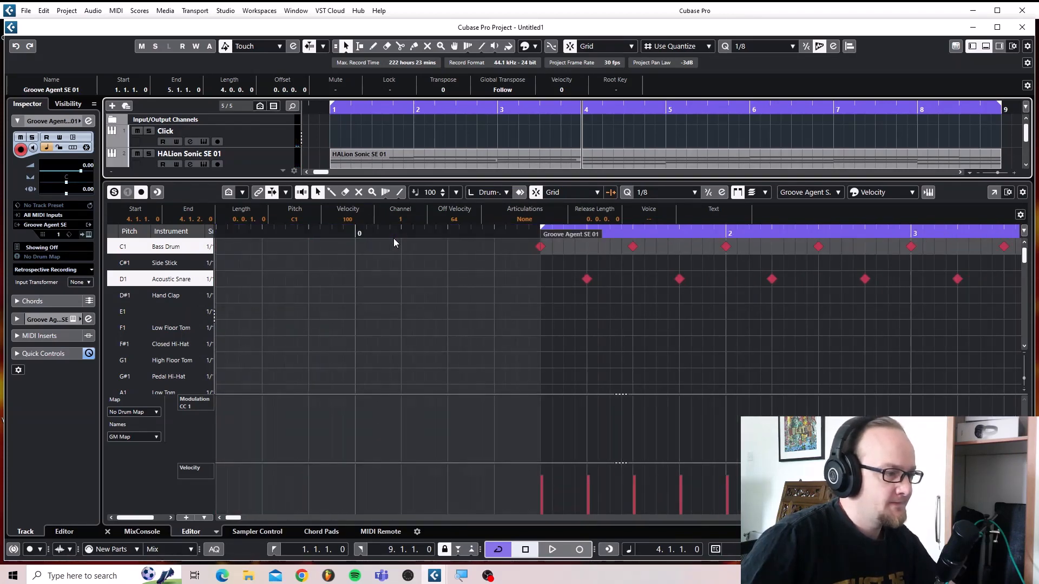
scroll(394, 243, "right", 3)
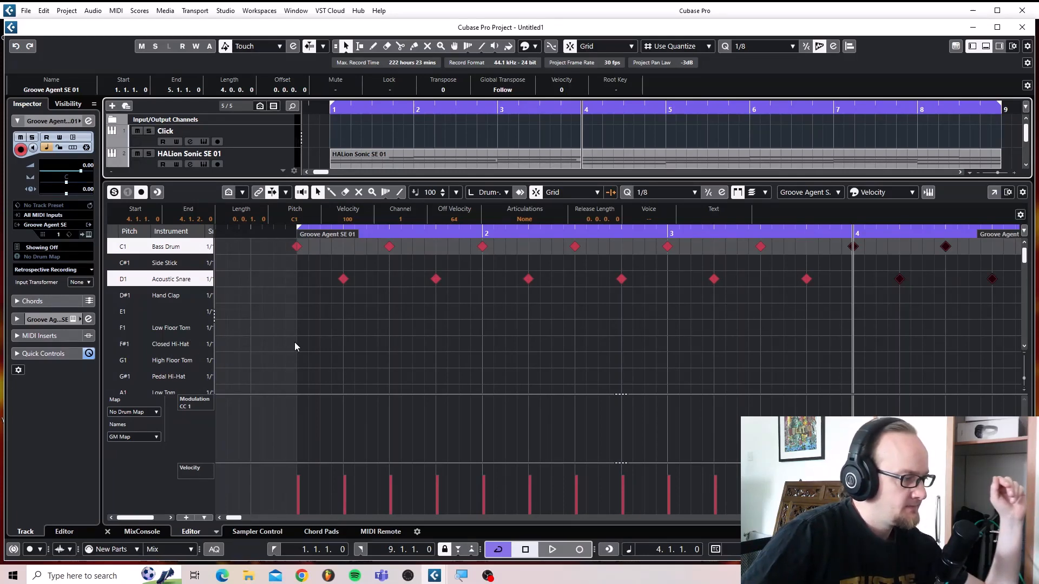
left_click(331, 193)
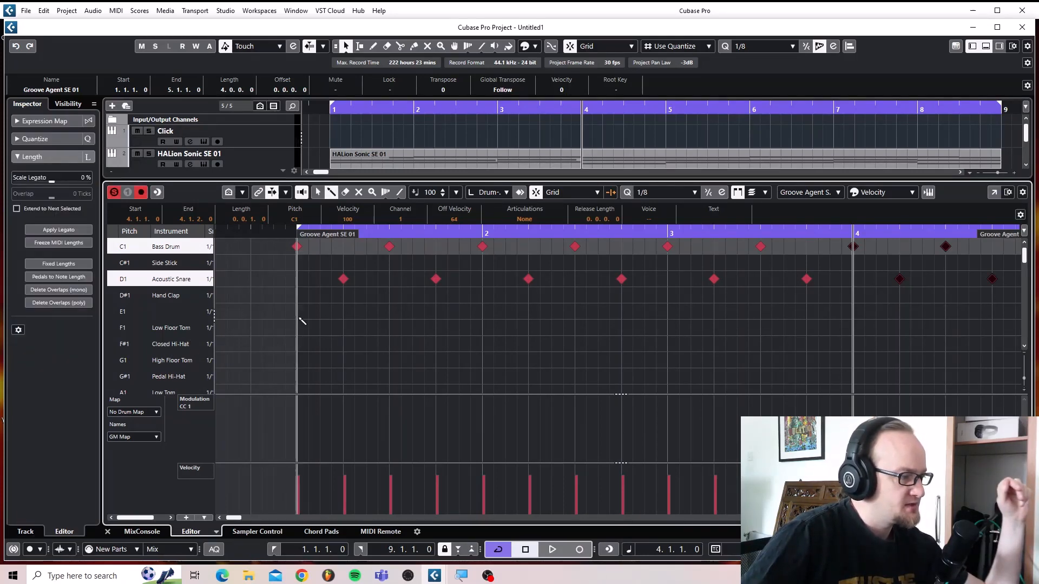
left_click(297, 345)
left_click(343, 344)
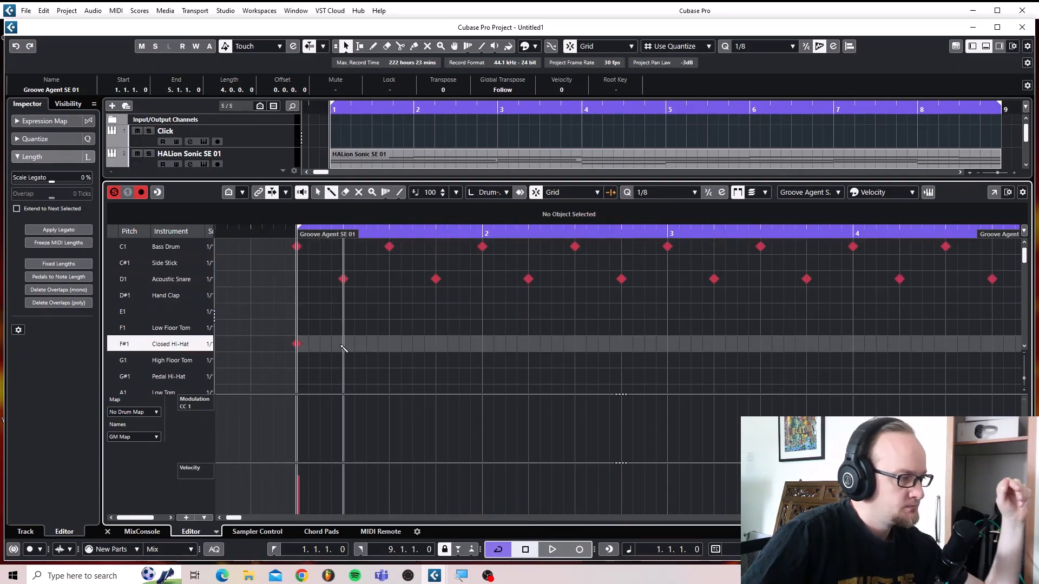
left_click(390, 346)
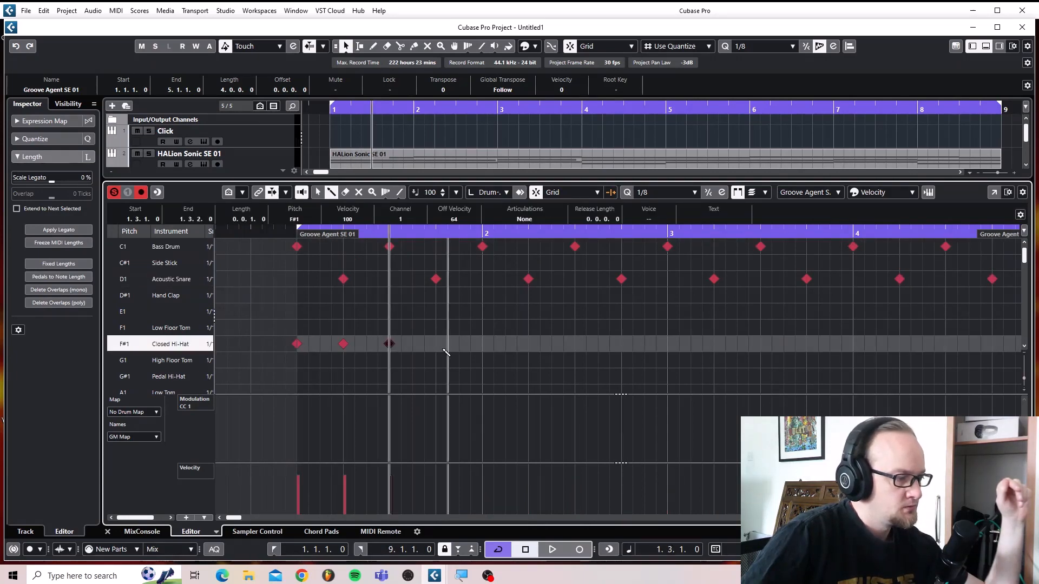
left_click(436, 347)
left_click(482, 345)
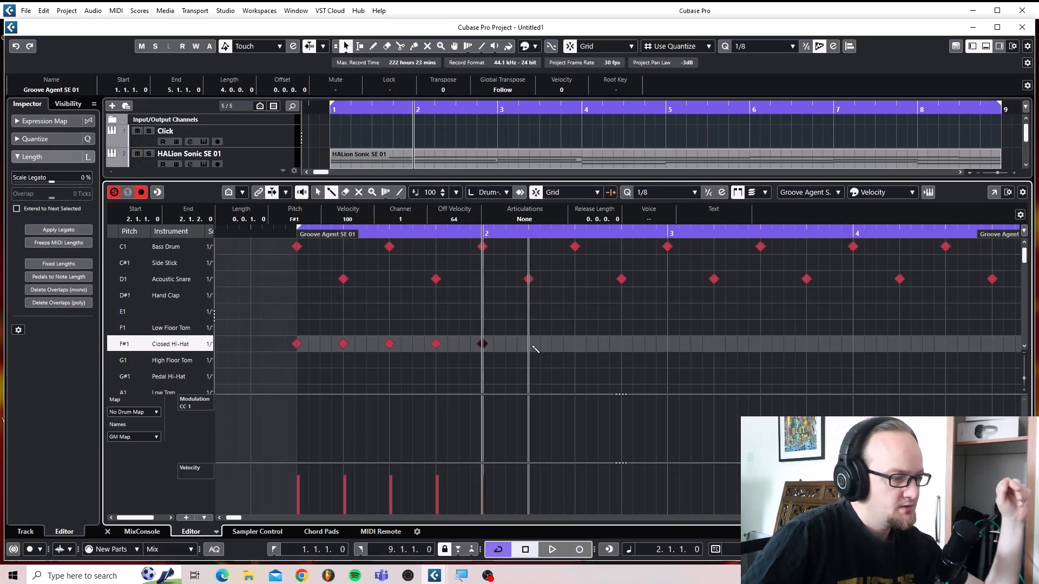
left_click(527, 344)
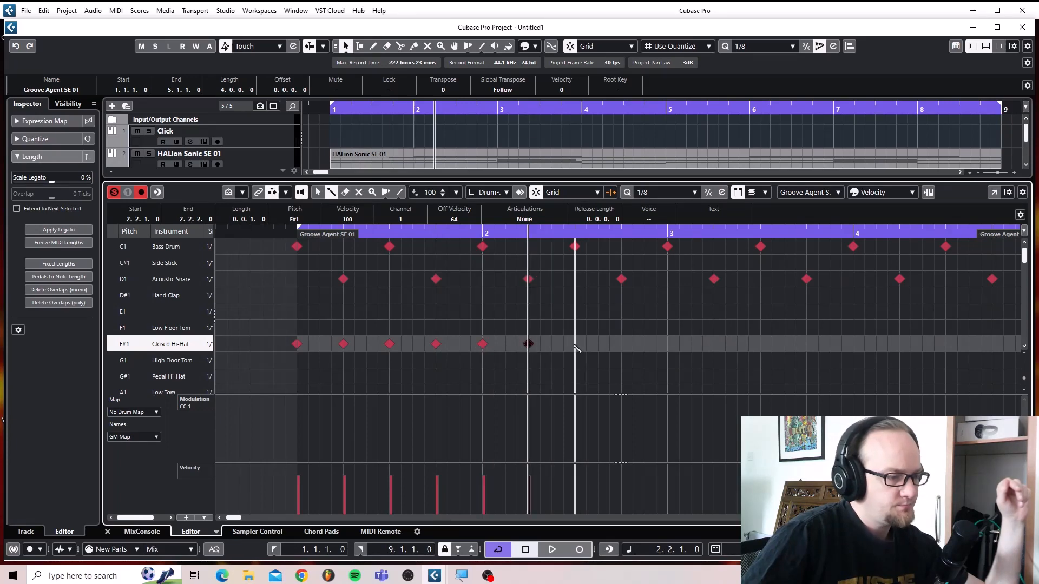
left_click(576, 345)
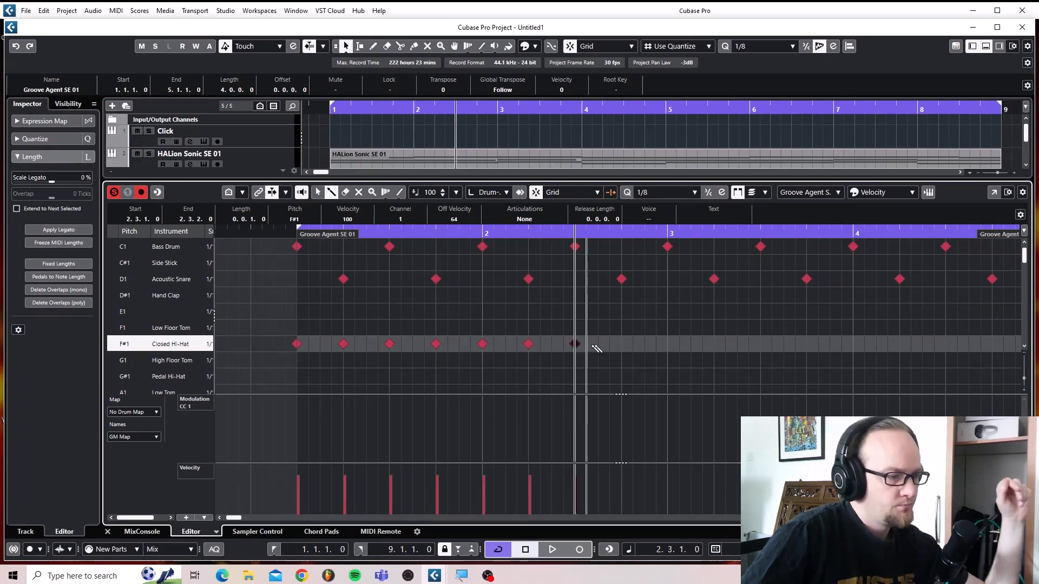
left_click(621, 345)
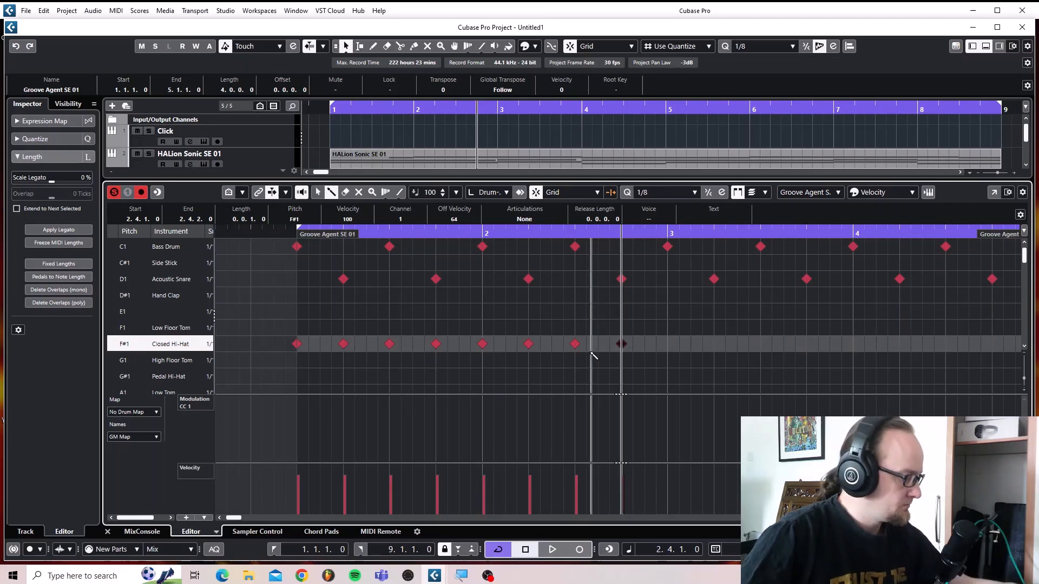
left_click(628, 345)
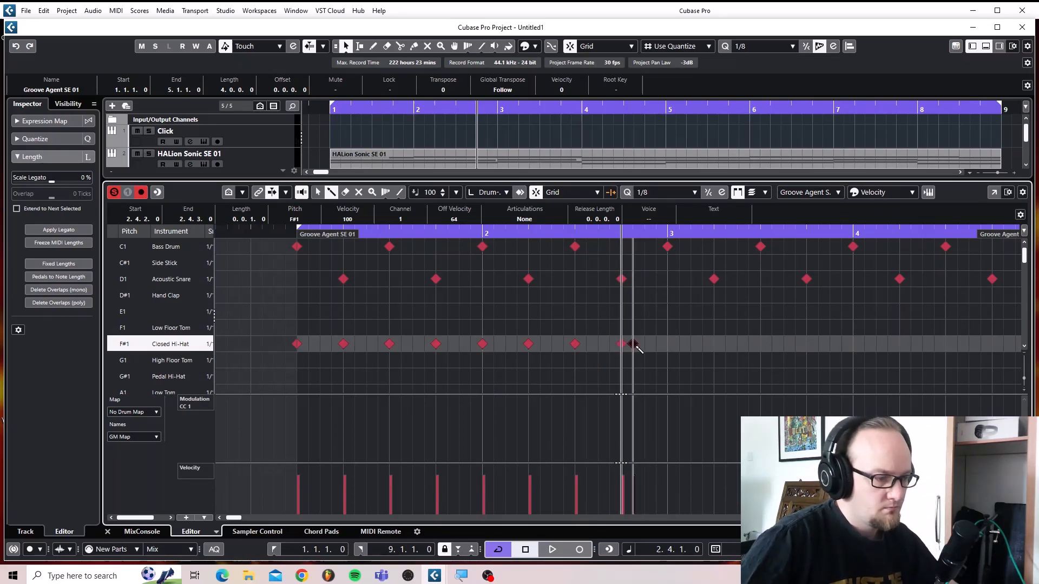
left_click(634, 346)
left_click(668, 347)
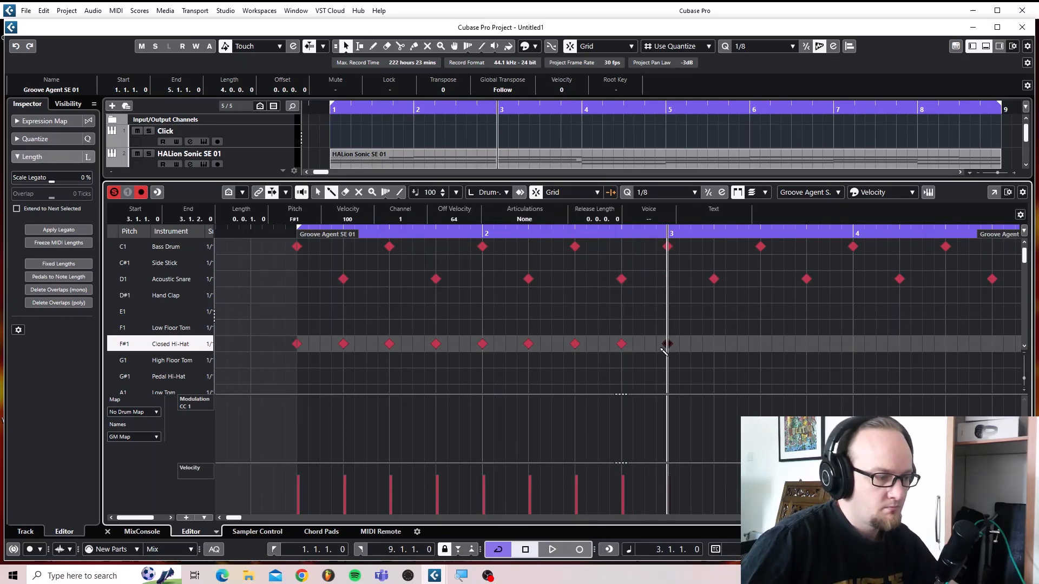
Play back the drum pattern with the Closed Hi-Hat hits from the start of bar 1.
left_click(297, 235)
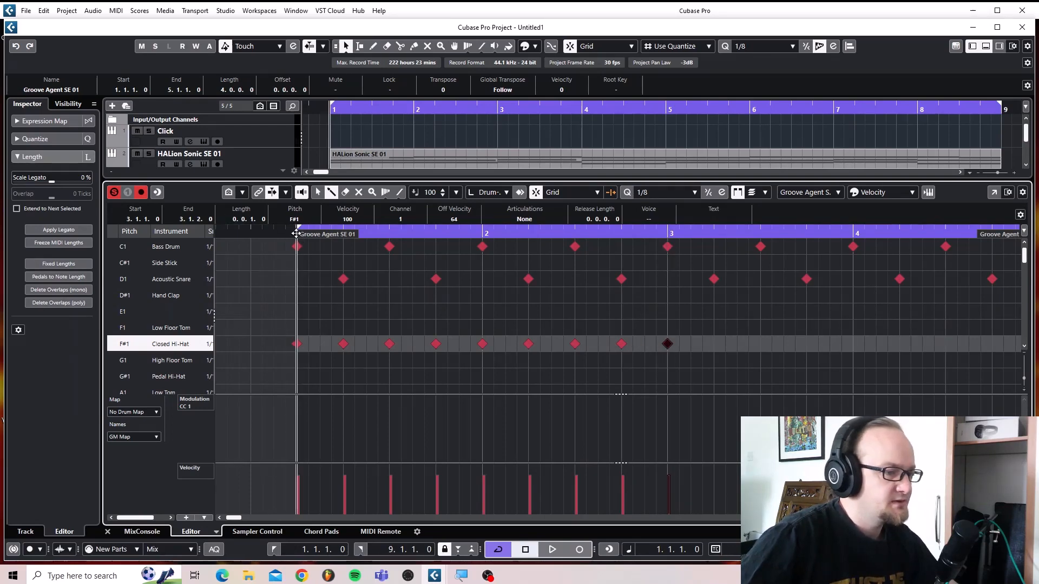
key("space")
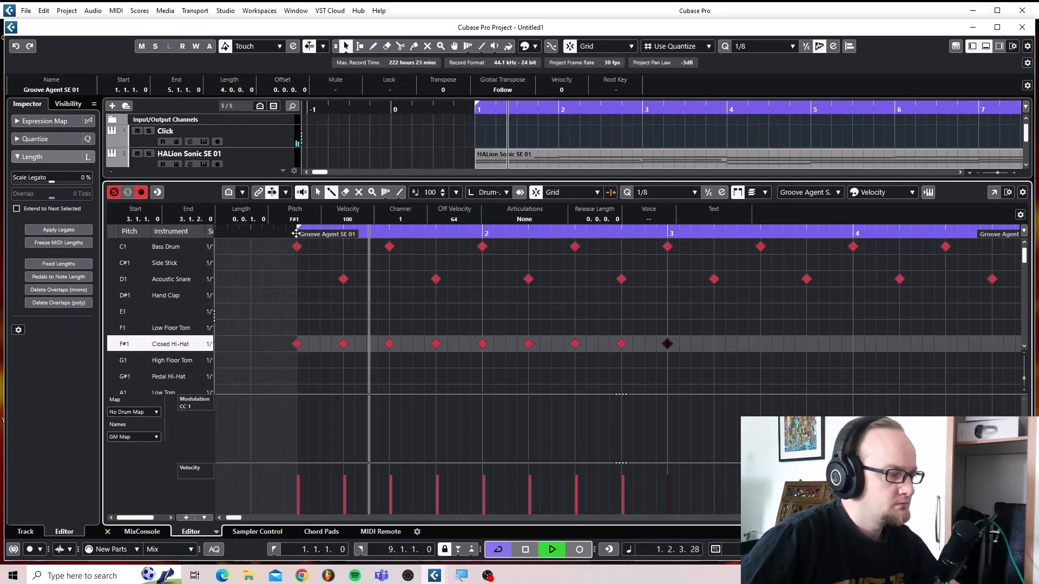
key("space")
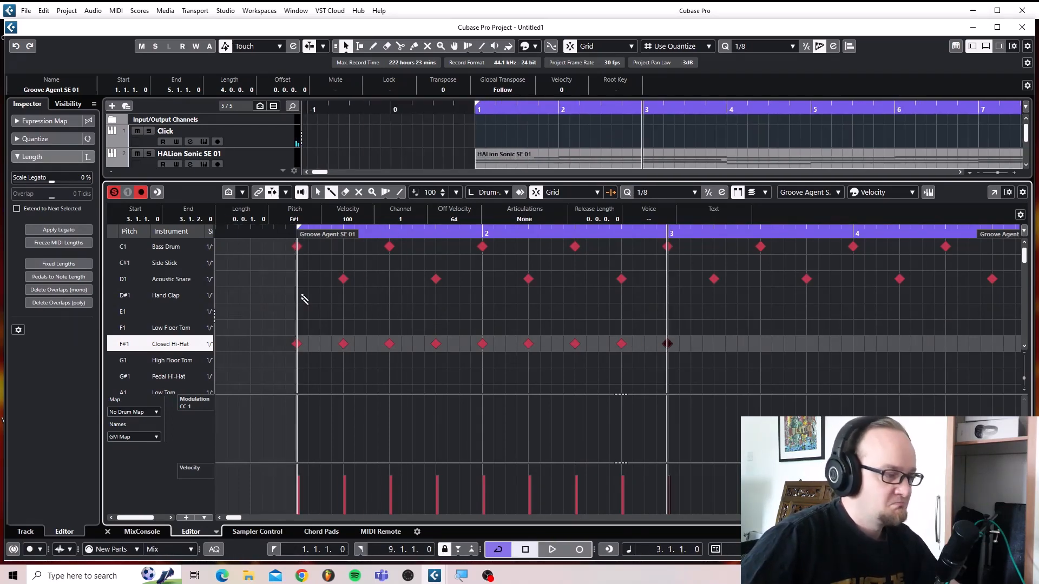
Add Closed Hi-Hat hits in bars 1 and 2 on the fourth sixteenth of beats 1 and 3 and the third sixteenth of beats 2 and 4.
left_click(331, 344)
left_click(367, 344)
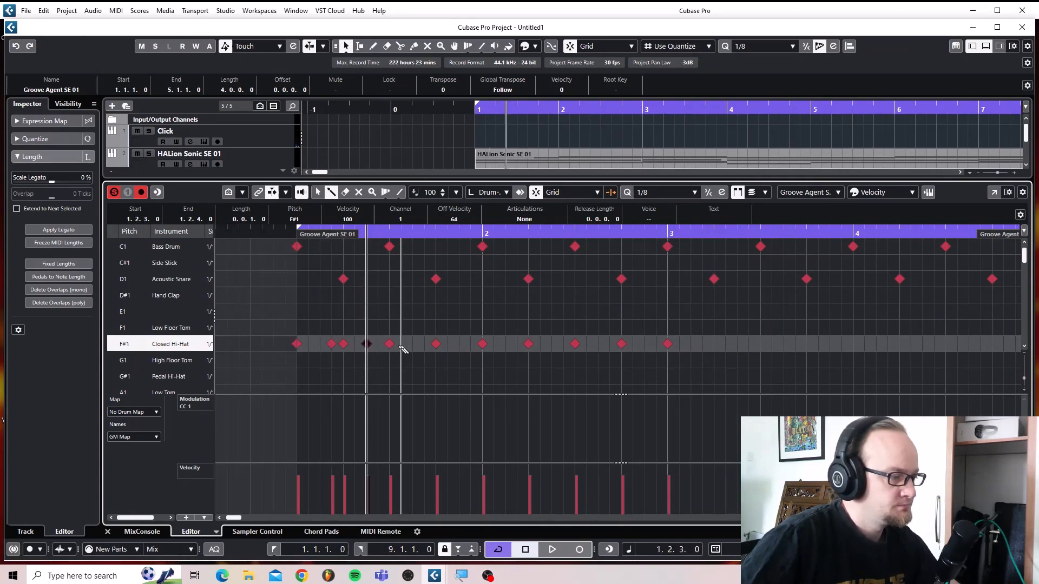
left_click(424, 344)
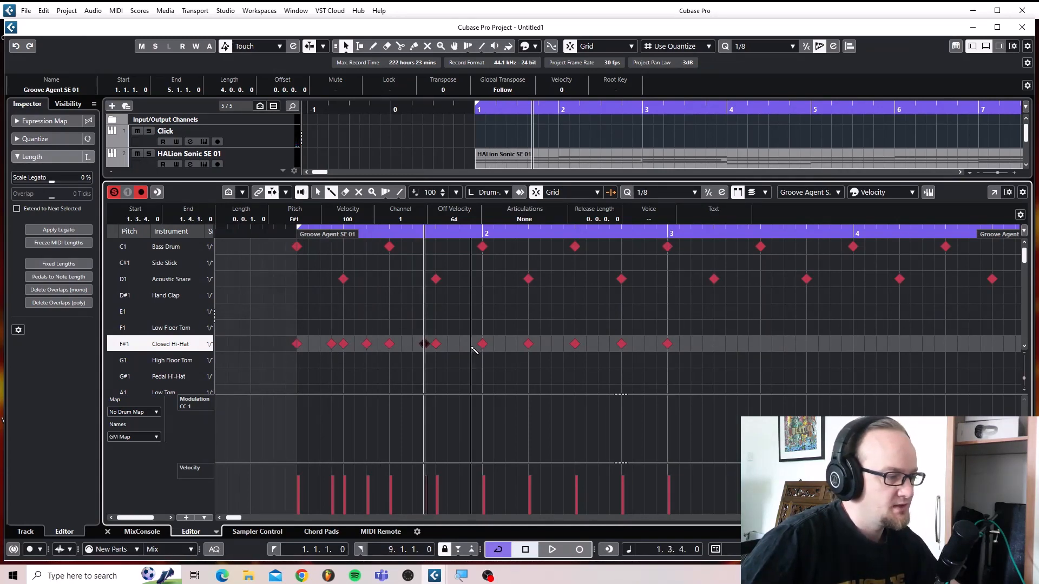
left_click(459, 344)
left_click(517, 344)
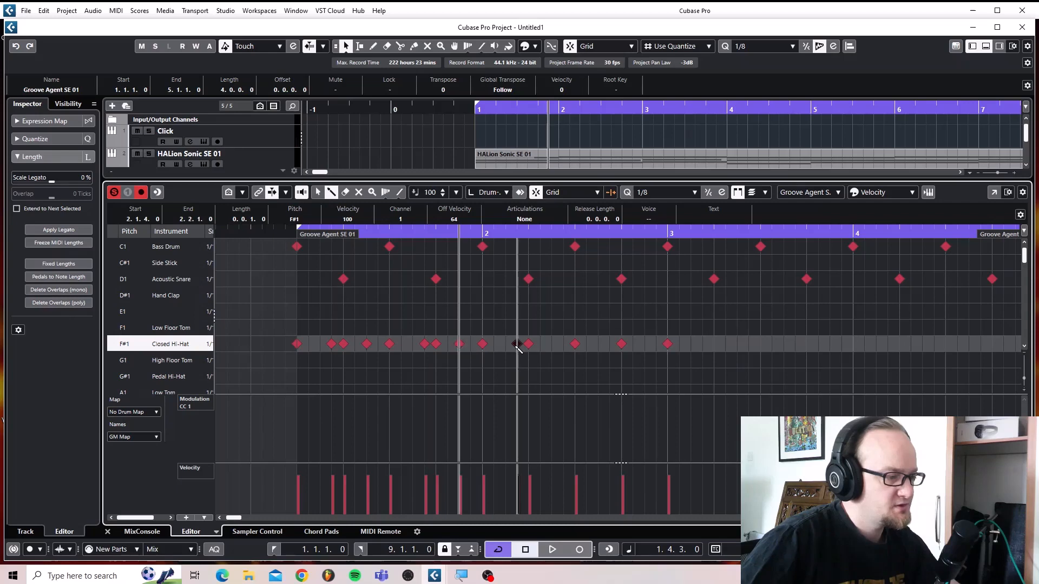
left_click(552, 344)
left_click(703, 345)
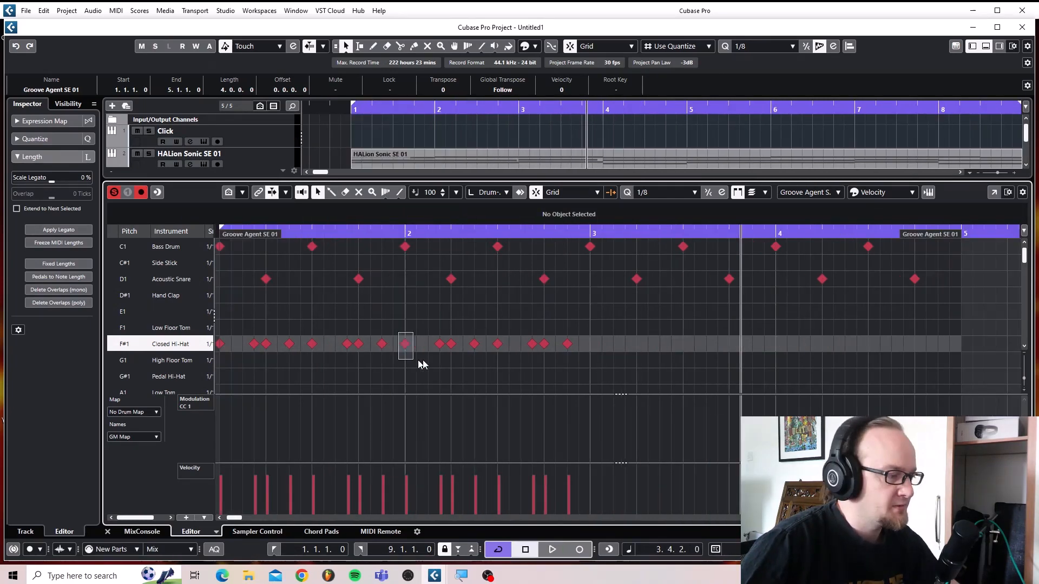
Duplicate bar 2's Closed Hi-Hat pattern twice and align the copies to the starts of bars 3 and 4.
left_click_drag(422, 364, 615, 371)
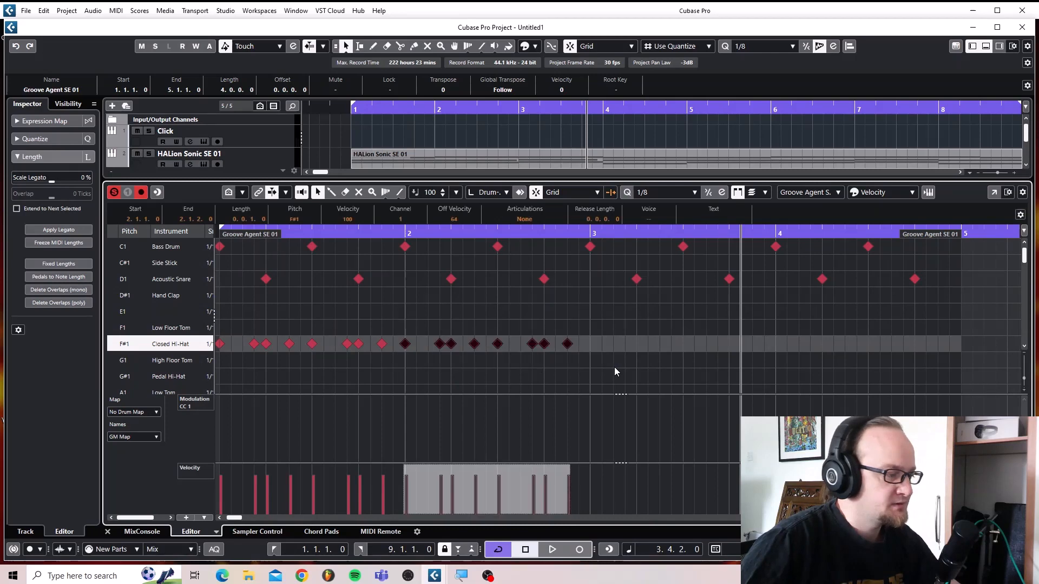
key("ctrl+d")
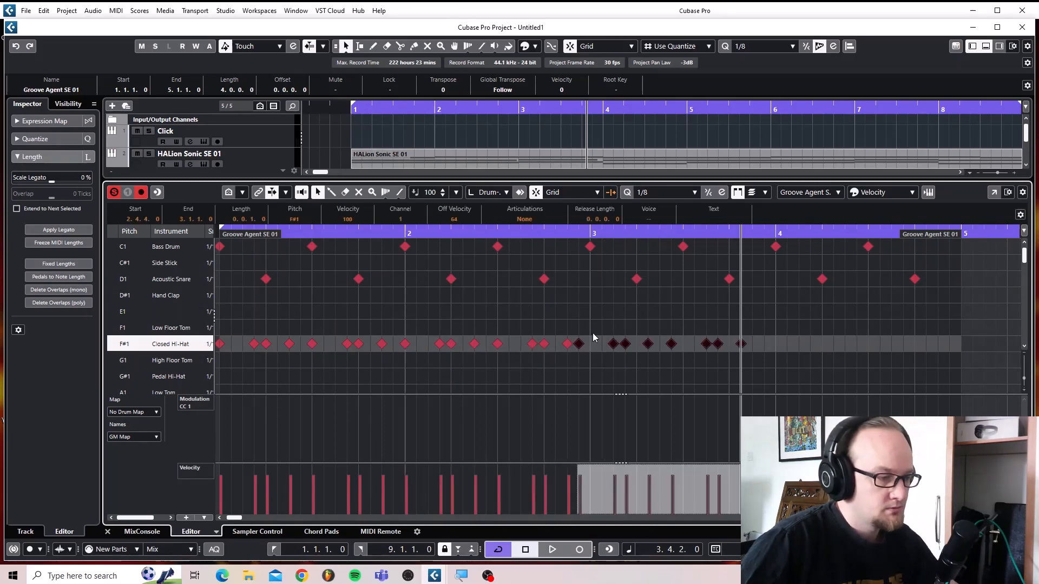
left_click_drag(584, 348, 596, 348)
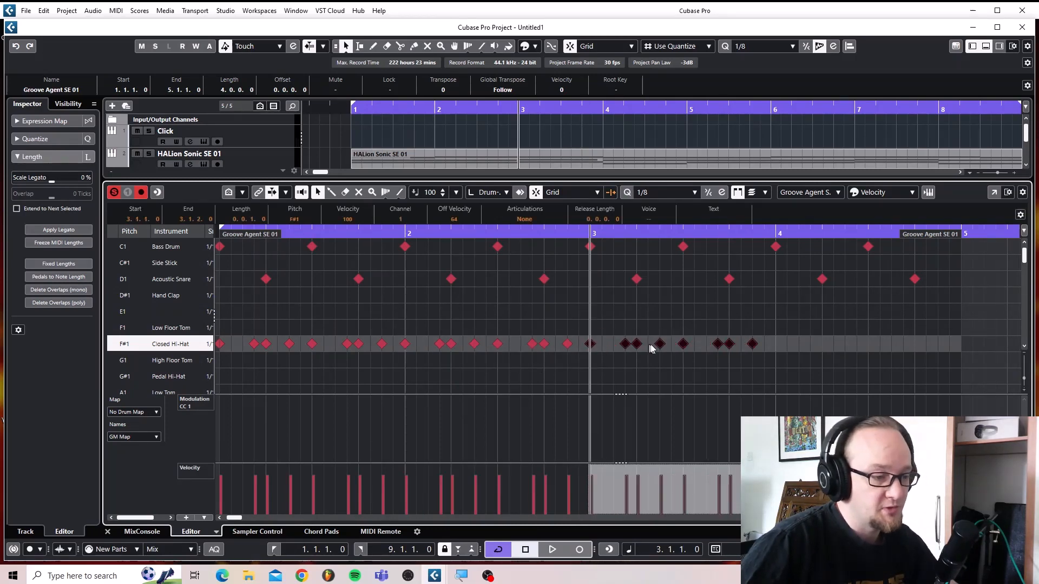
key("ctrl+d")
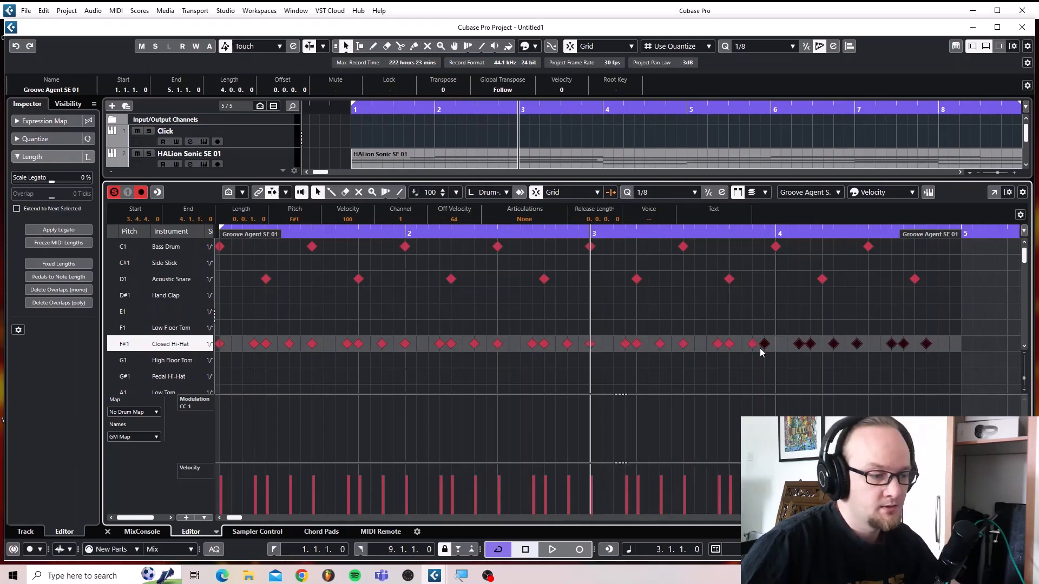
left_click_drag(764, 348, 776, 348)
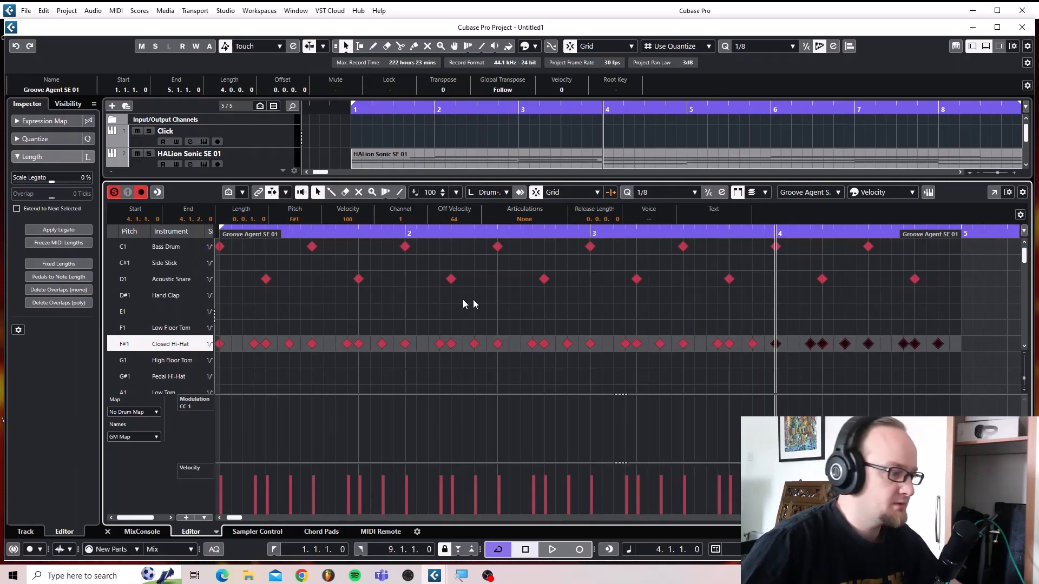
Play back the full drum pattern with the piano part from bar 1, and replay bar 4.
scroll(434, 297, "left", 5)
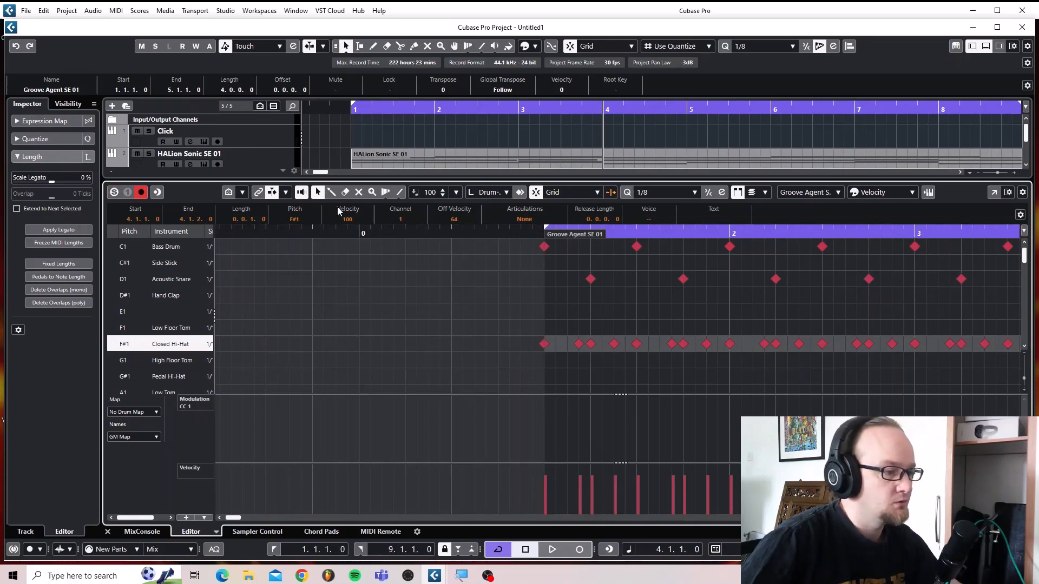
left_click(533, 230)
key("space")
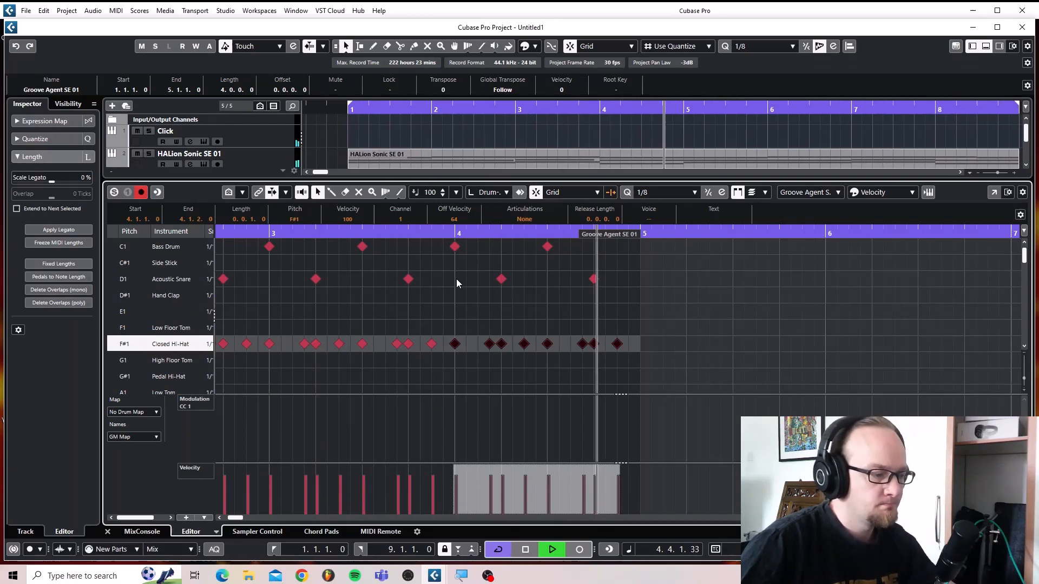
key("space")
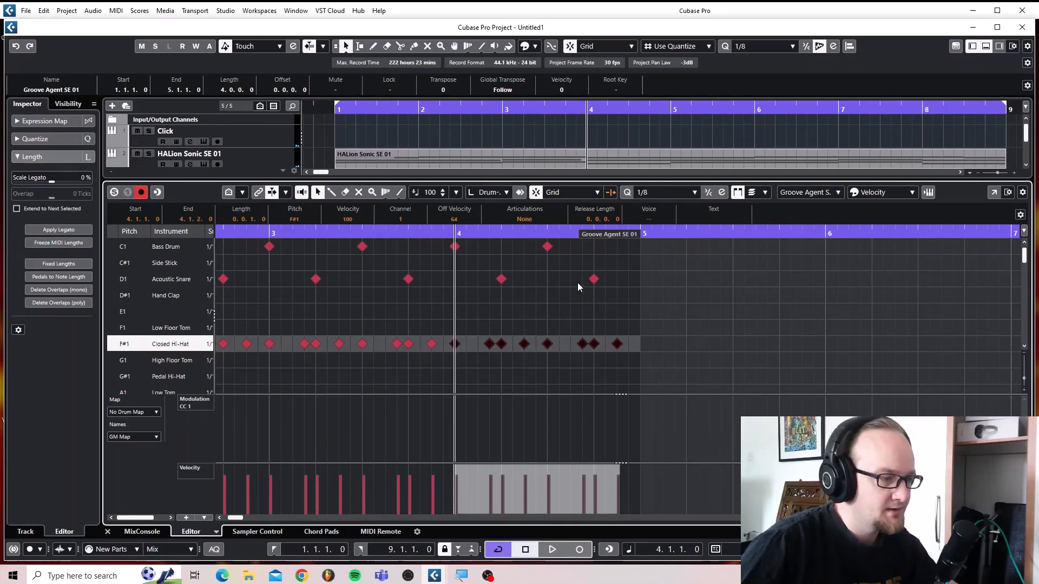
key("space")
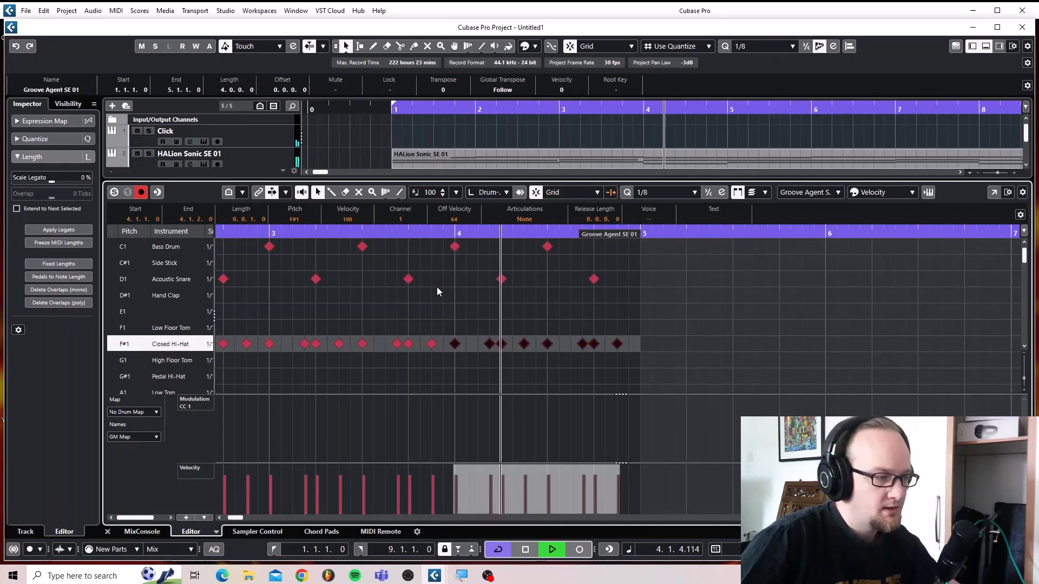
key("space")
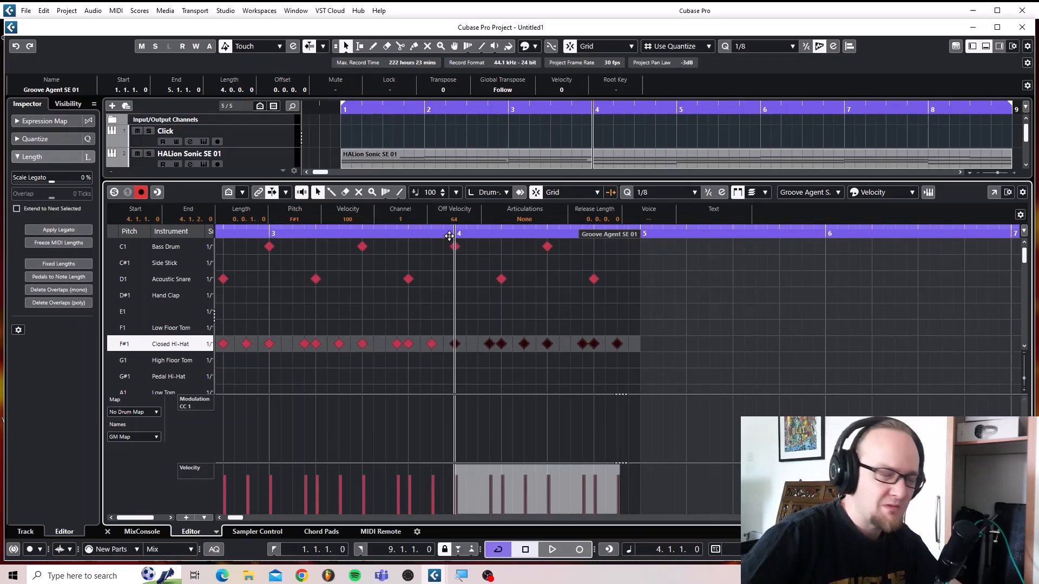
key("space")
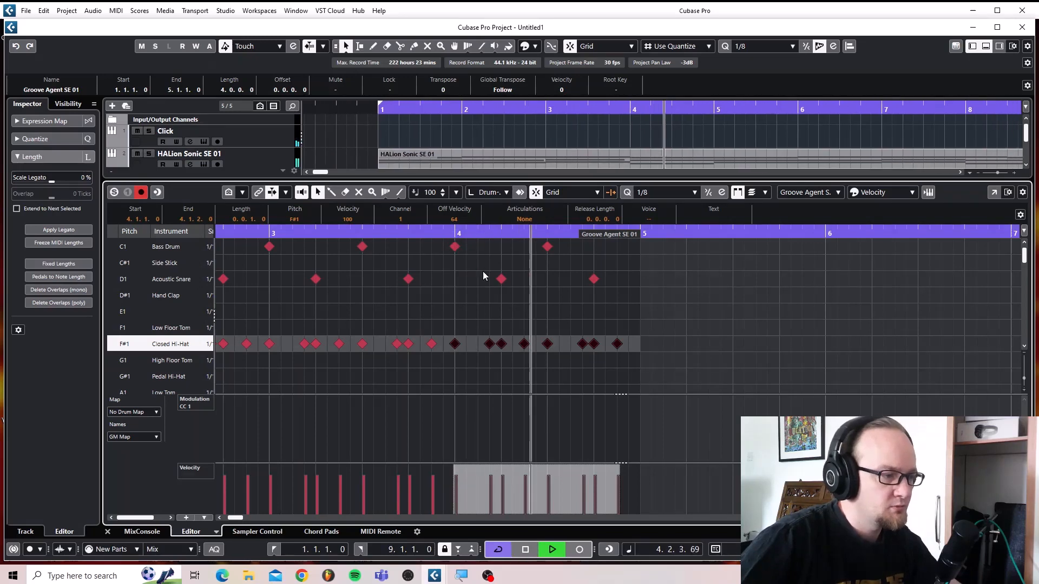
key("space")
Add a Bass Drum hit at 4.2.3, just before beat 3 of bar 4, and play back bar 4.
left_click(522, 248)
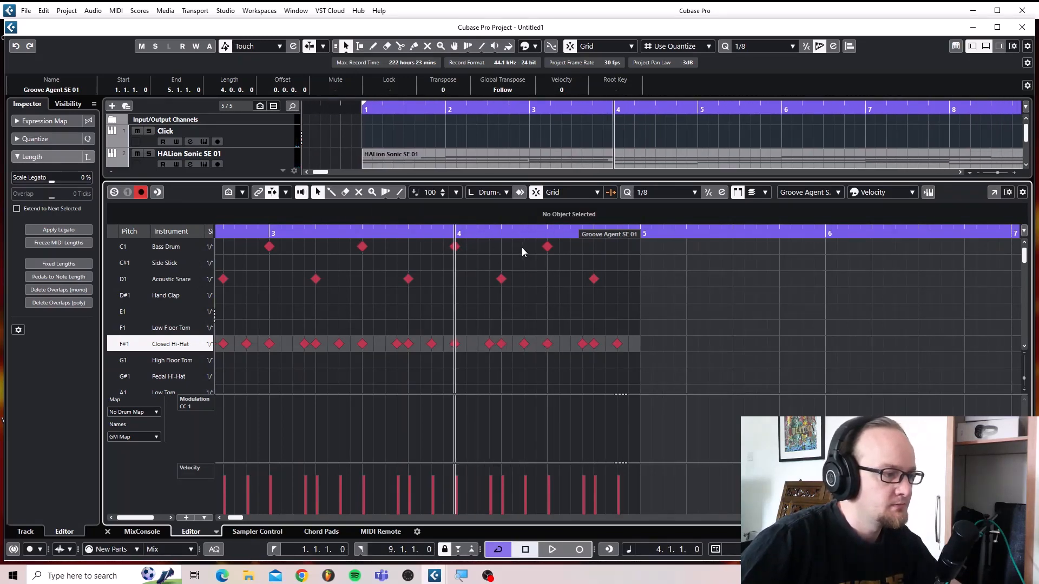
left_click(331, 193)
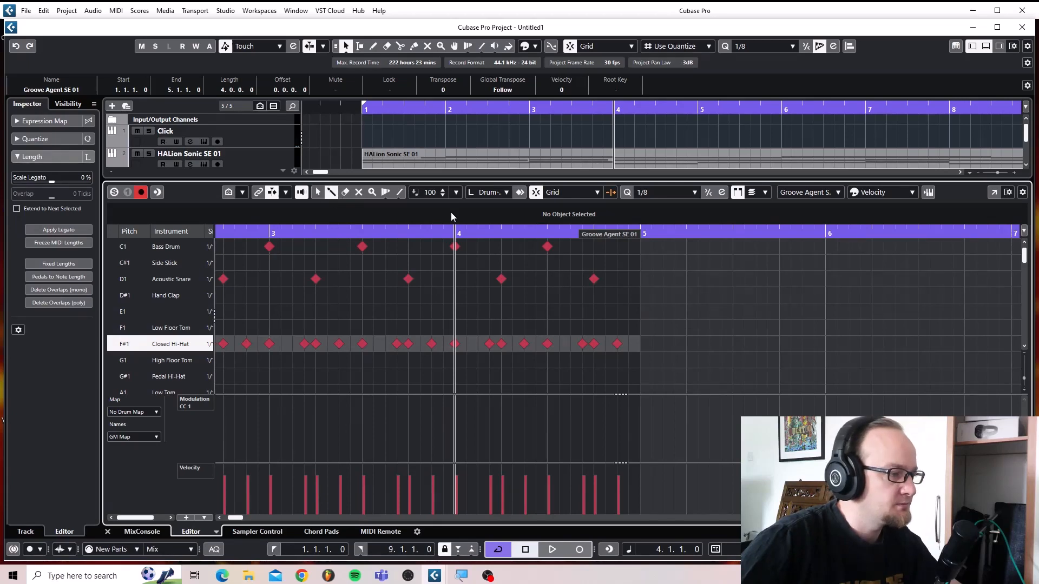
left_click(525, 247)
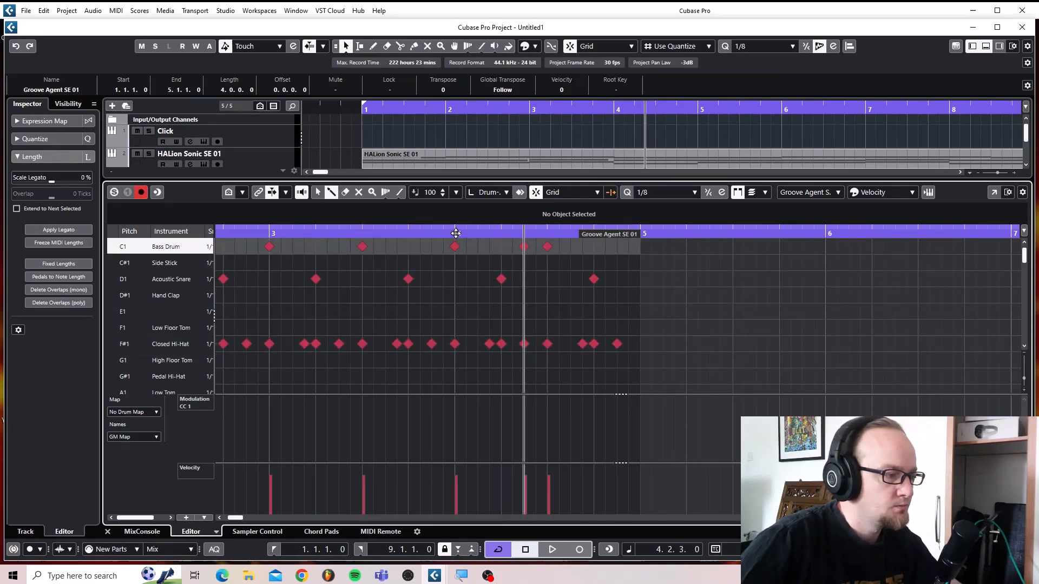
left_click(455, 233)
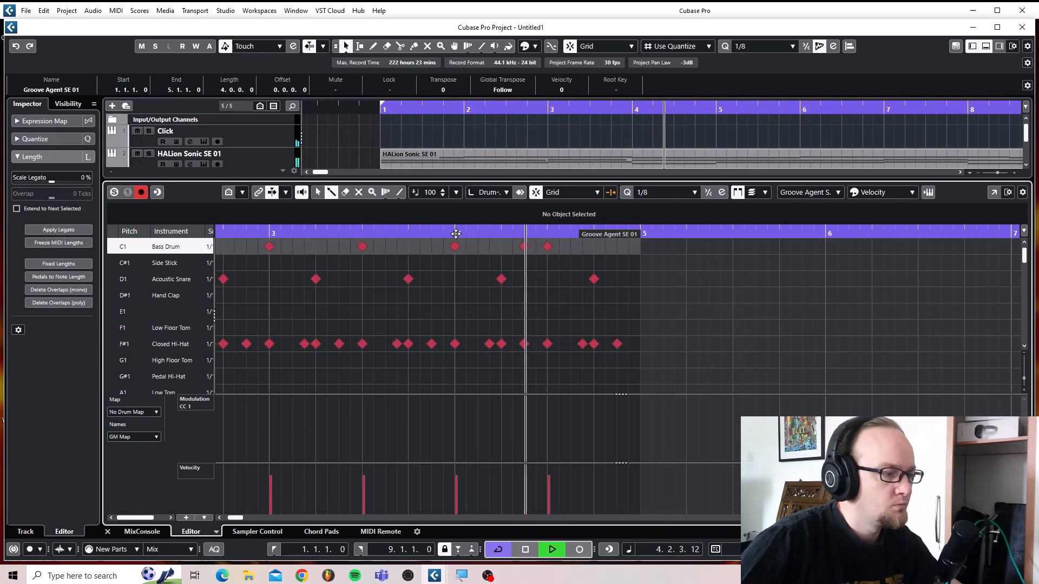
key("space")
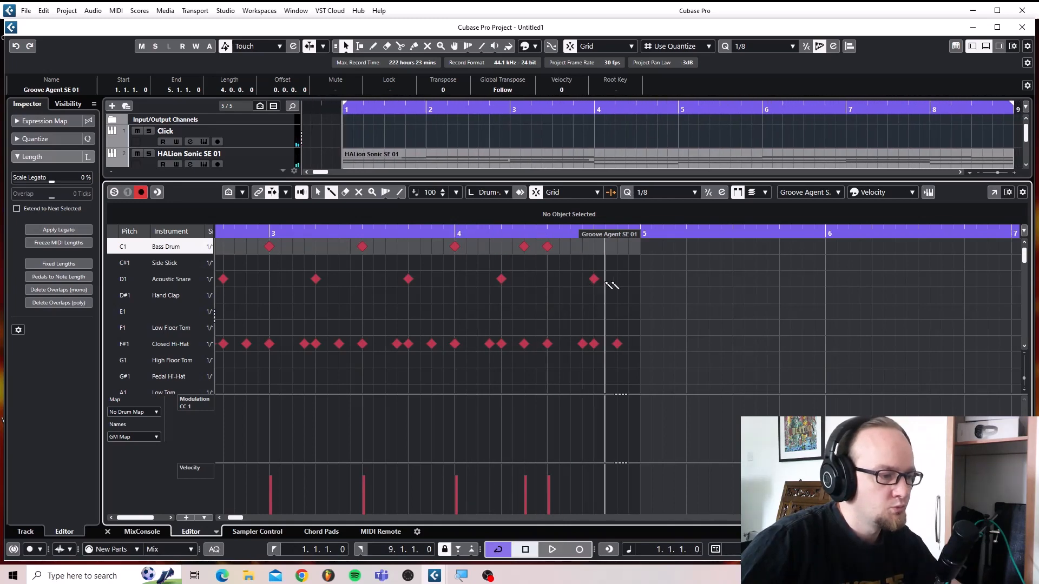
Add a Bass Drum hit at 4.4.2 and an Acoustic Snare hit at 4.4.3, and play back bar 4.
left_click(605, 247)
left_click(617, 279)
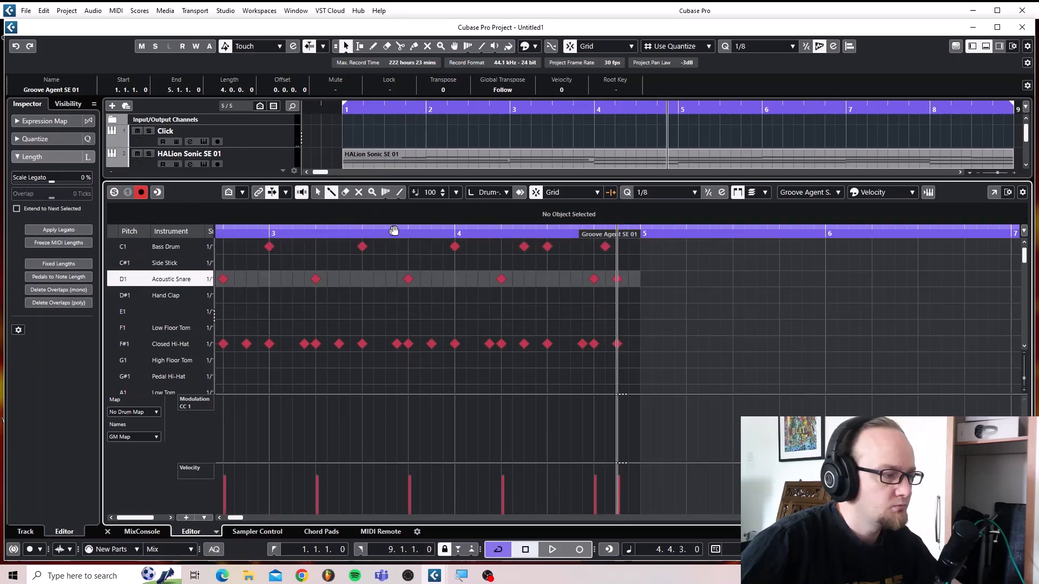
left_click(455, 236)
key("space")
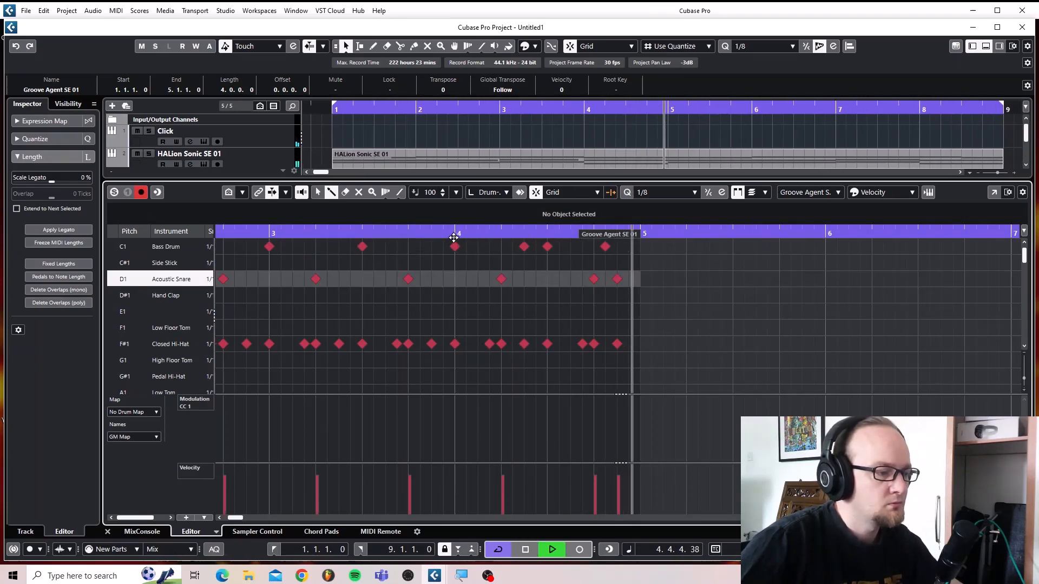
key("space")
key("period")
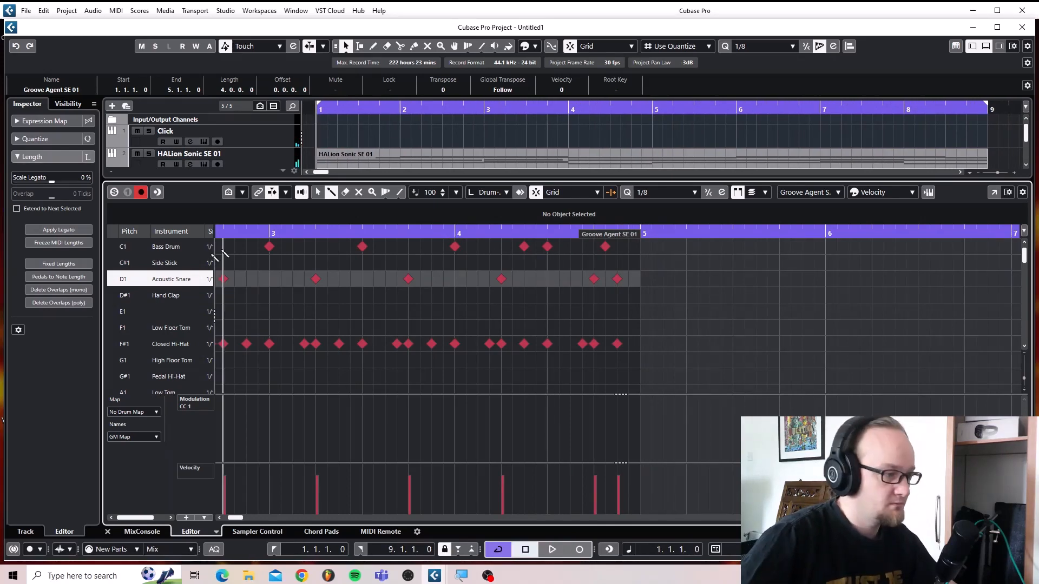
Close the drum editor, duplicate the Groove Agent SE 01 part to bar 5, and dissolve the copy into separate pitches.
left_click(107, 531)
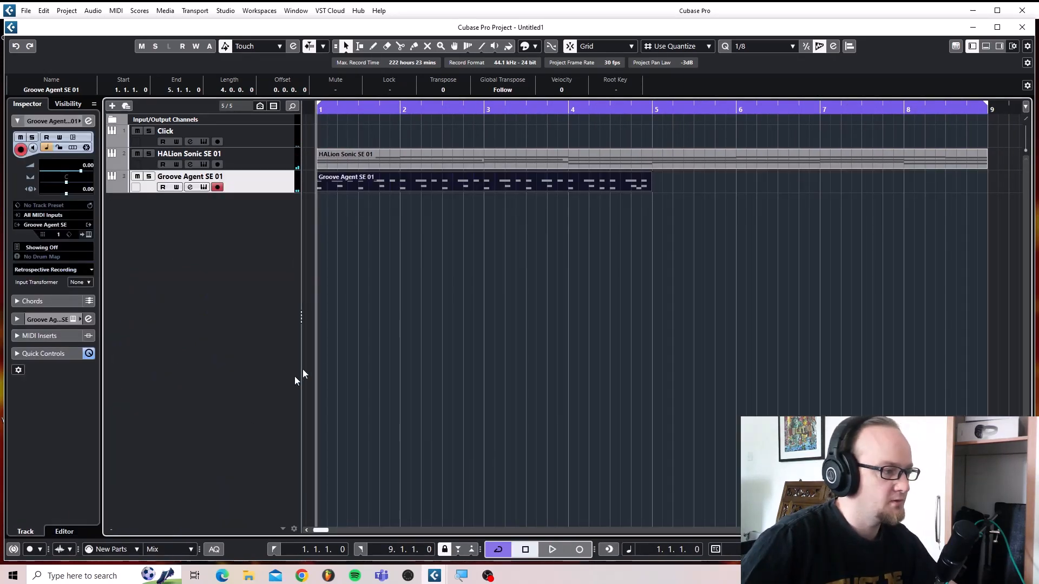
key("ctrl+d")
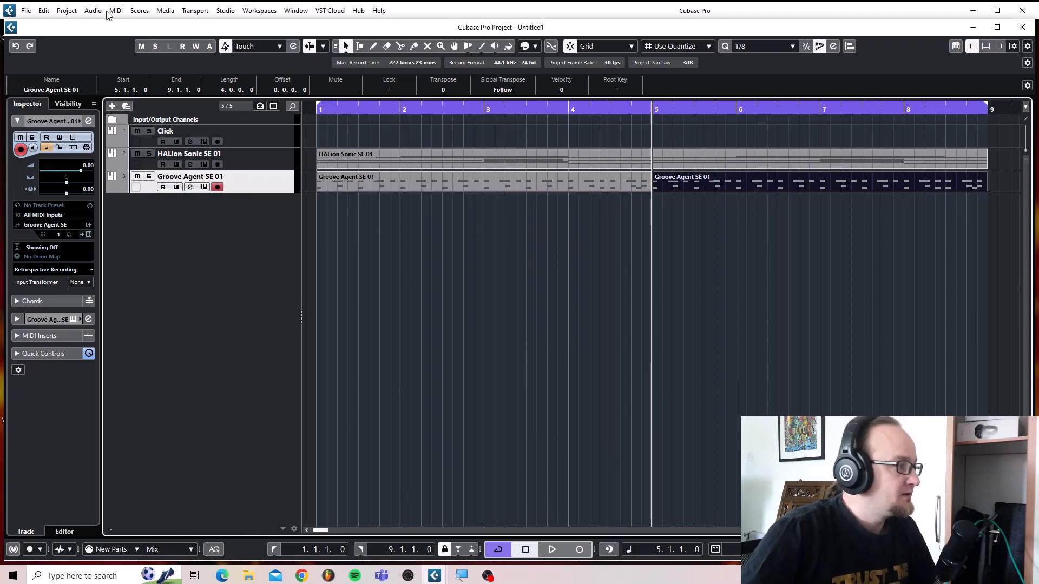
left_click(117, 12)
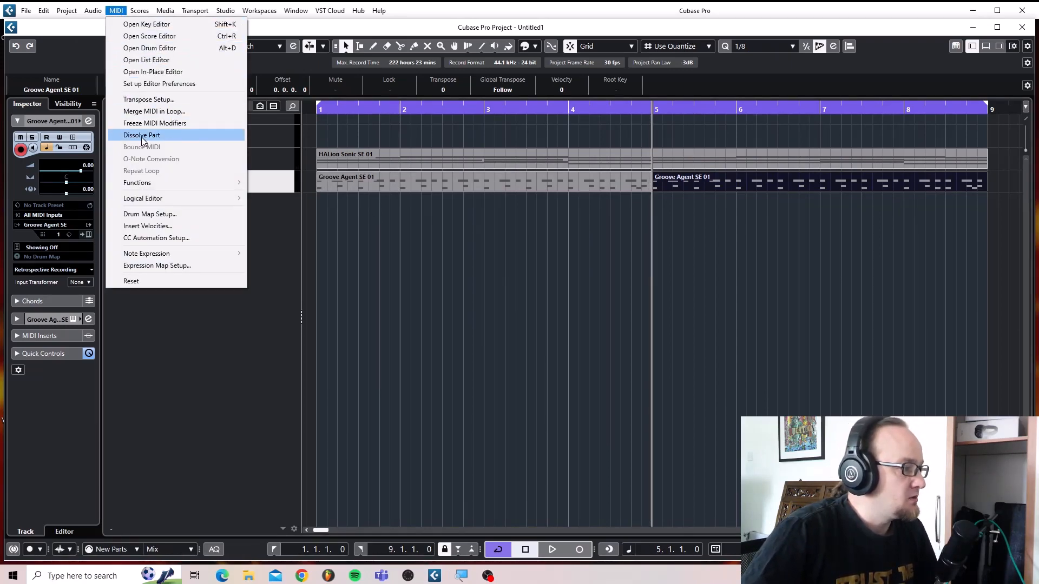
left_click(141, 136)
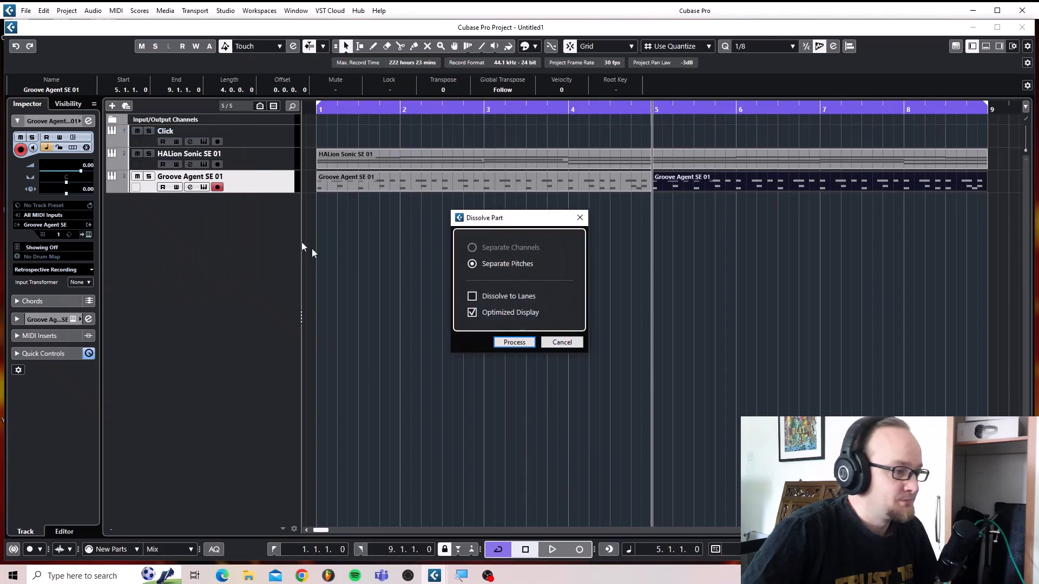
left_click(506, 342)
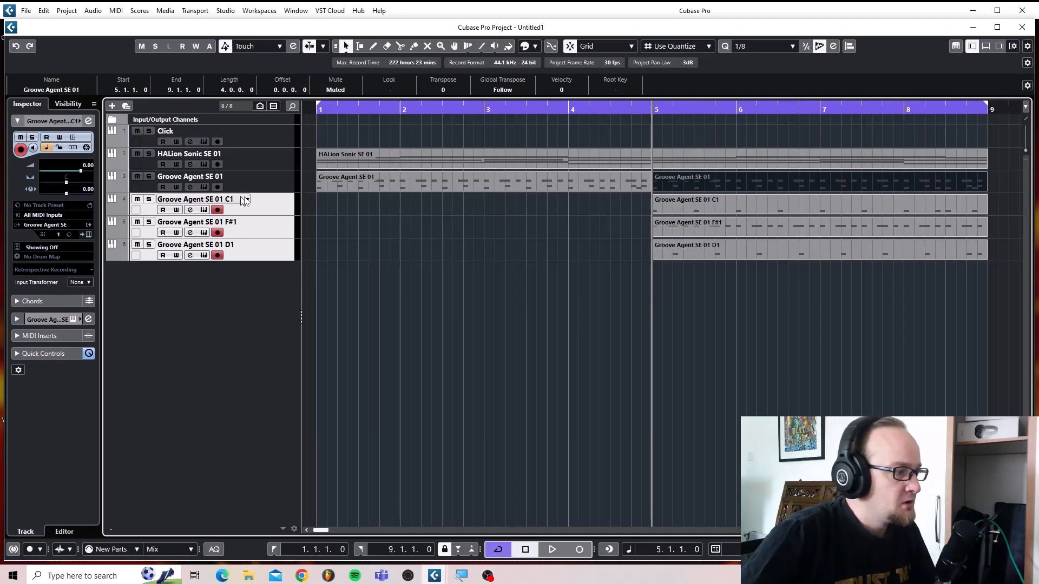
Mute the original Groove Agent SE 01 part in bars 1 to 4.
left_click(401, 183)
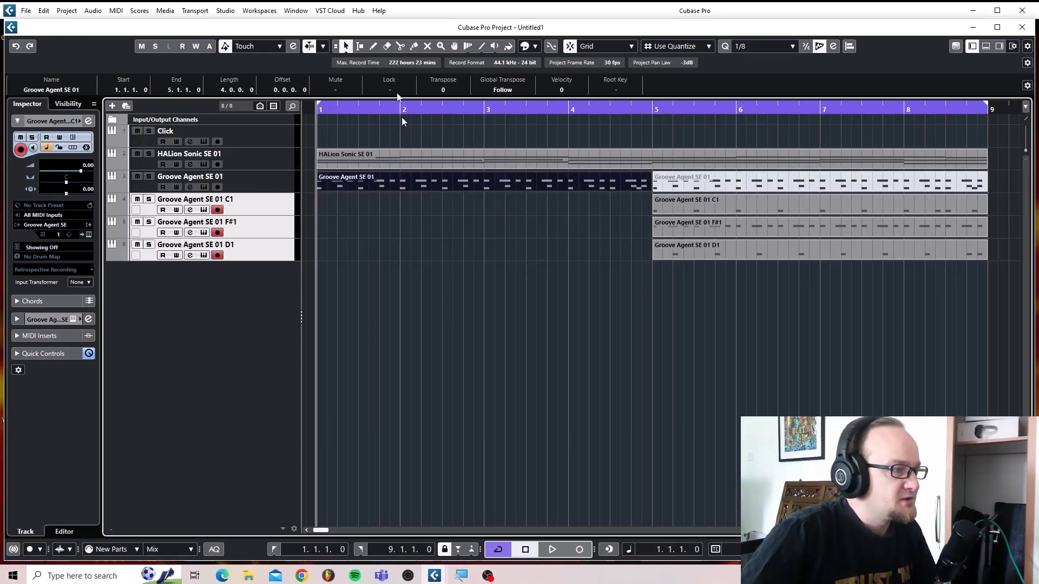
left_click(335, 90)
Move the three dissolved C1, F#1 and D1 parts together to bar 1 and duplicate them to bar 5.
left_click_drag(642, 203, 752, 259)
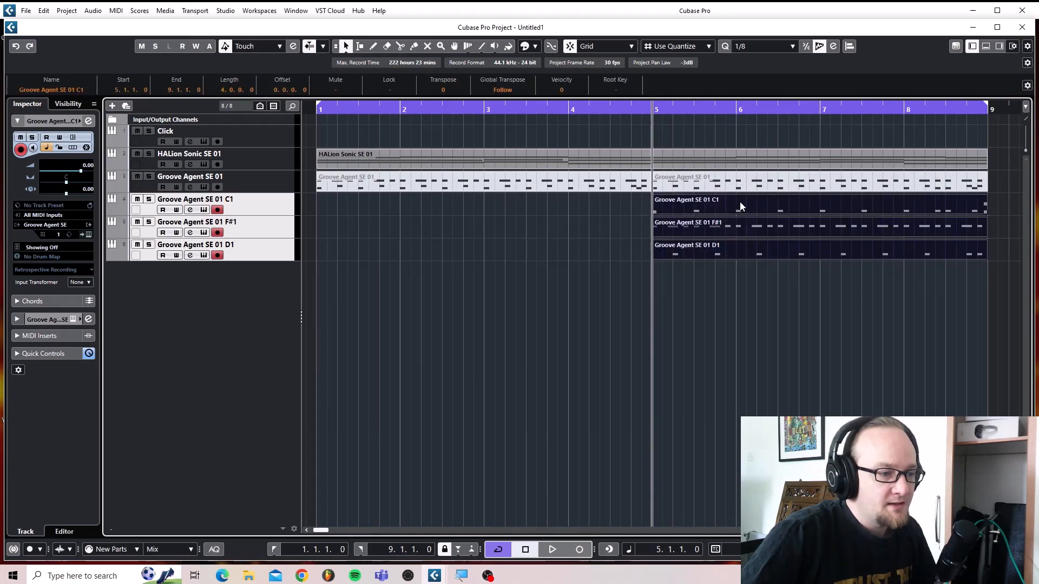
left_click_drag(739, 201, 406, 205)
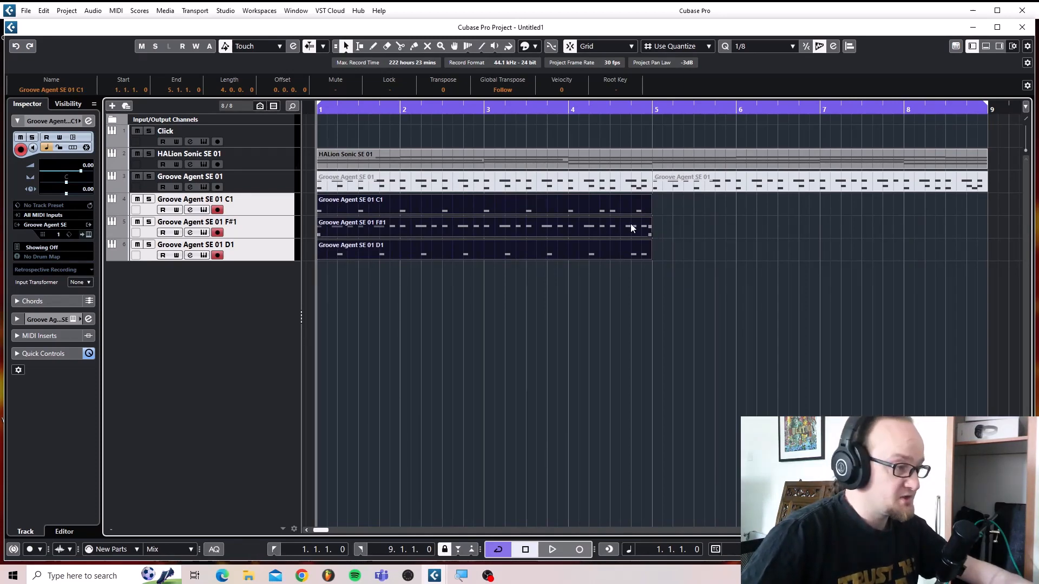
key("ctrl+d")
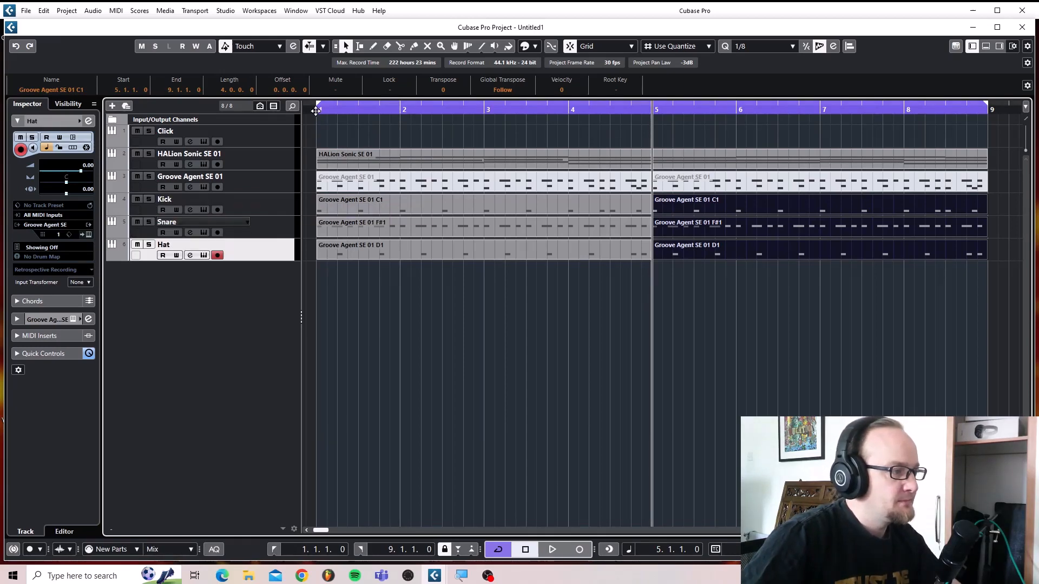
Play back the separated drum tracks with the piano from bar 1, return to bar 1, and deselect all parts.
left_click(315, 110)
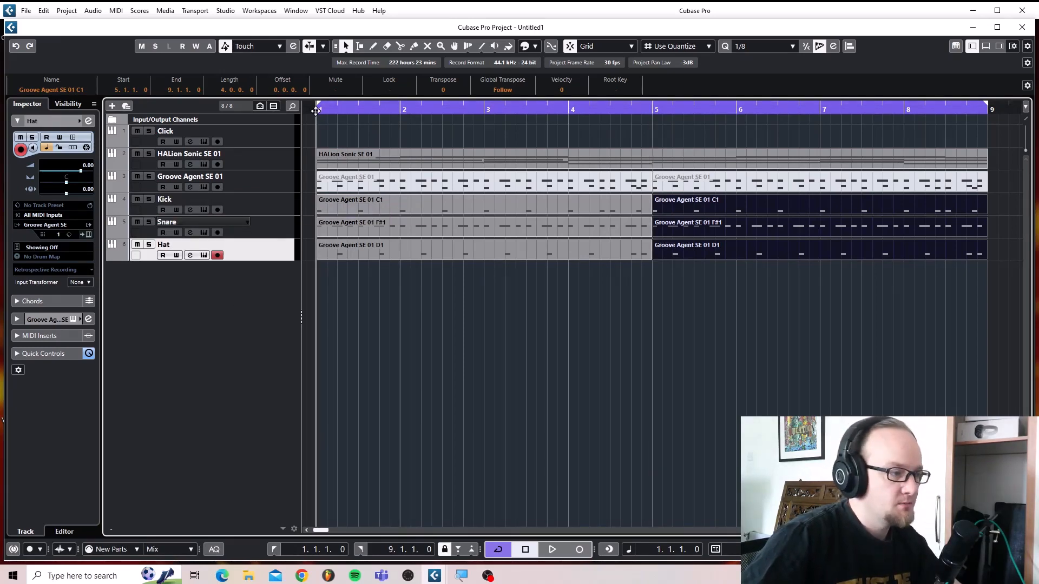
key("space")
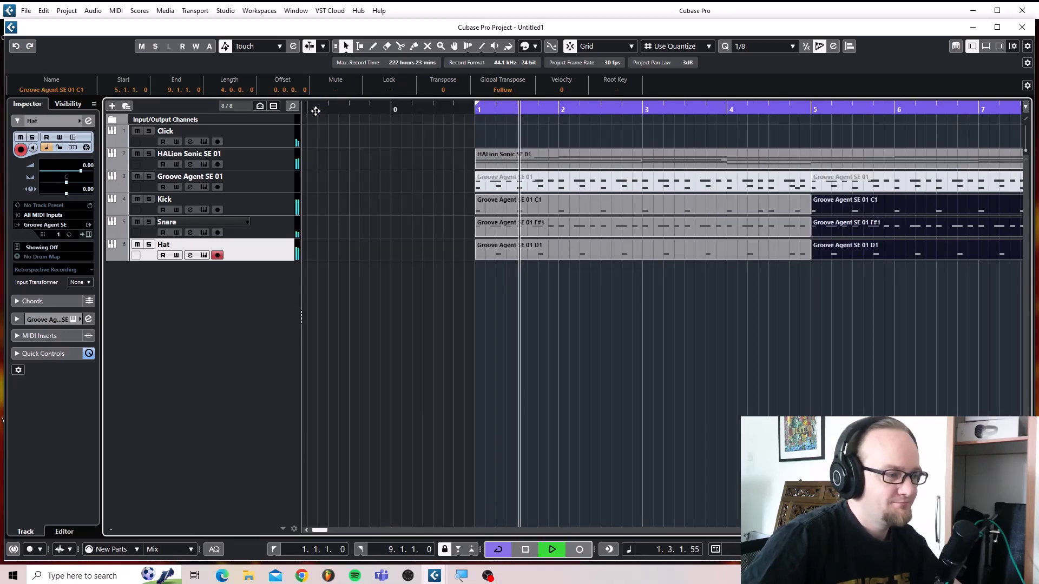
key("space")
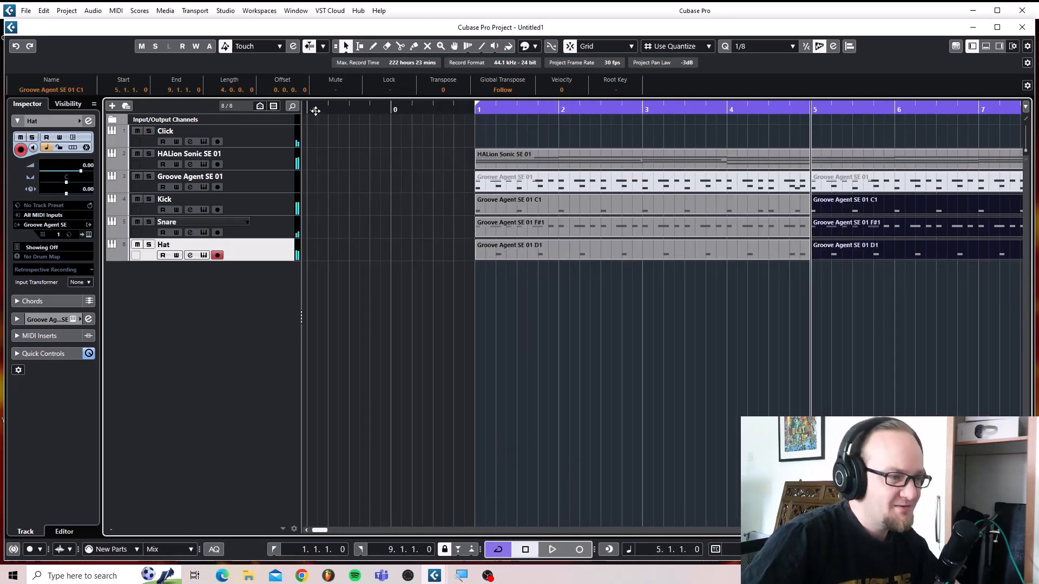
left_click(478, 116)
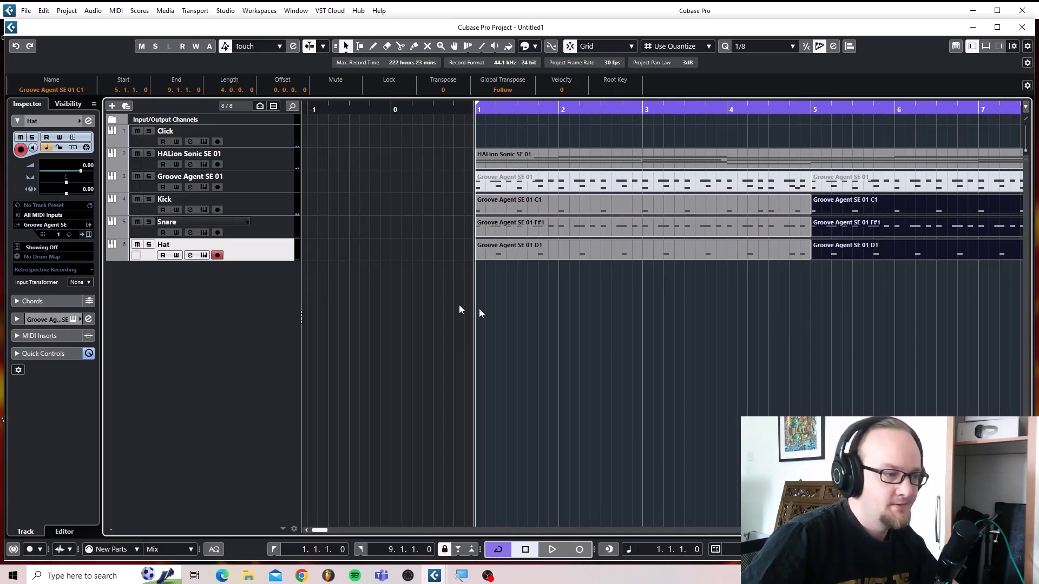
left_click(423, 267)
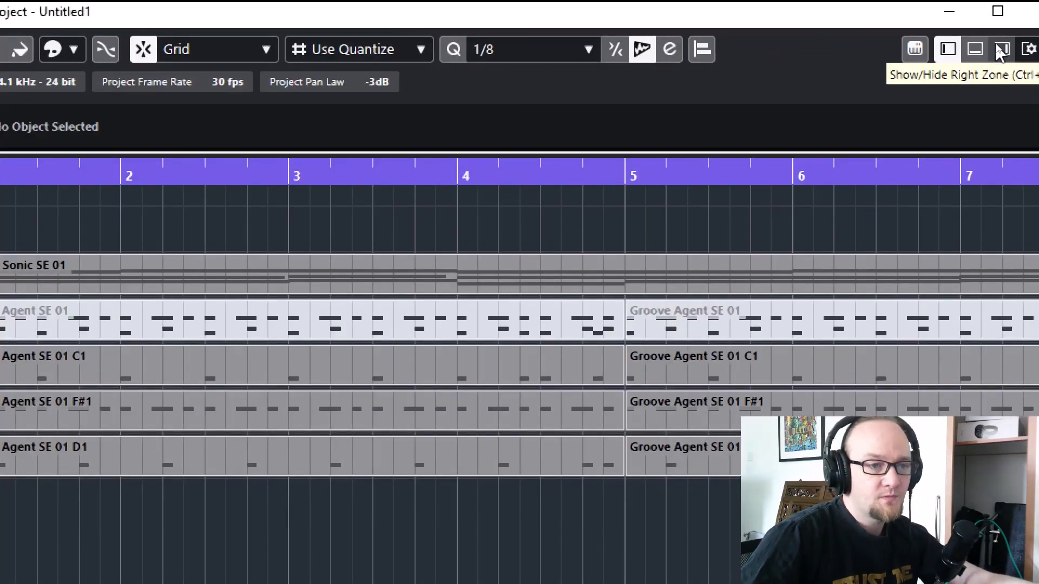
Show the right zone, look over its VSTi and Control Room sections, and return to the Media section's Loops & Samples.
left_click(1001, 51)
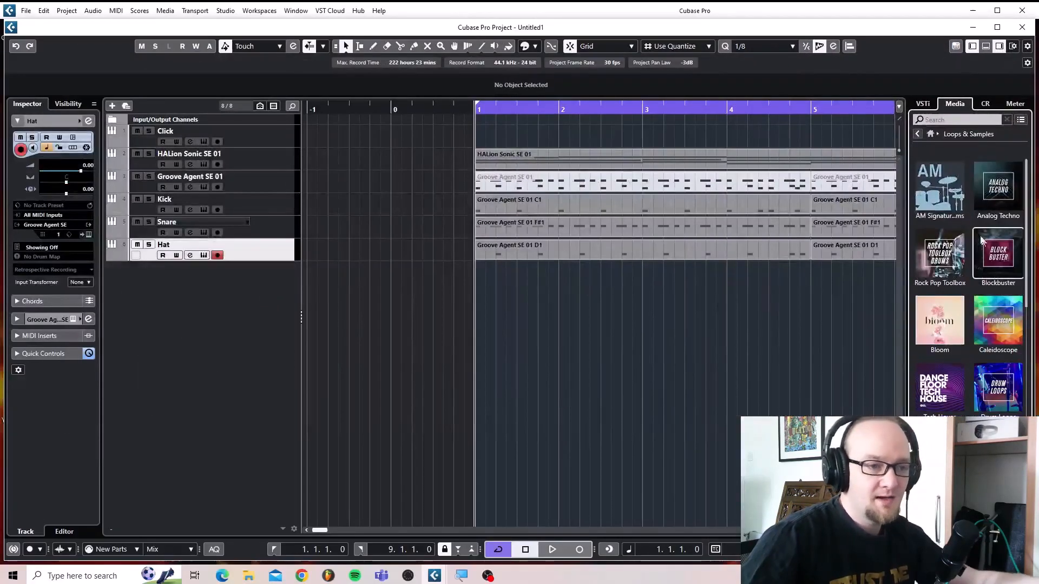
left_click(926, 105)
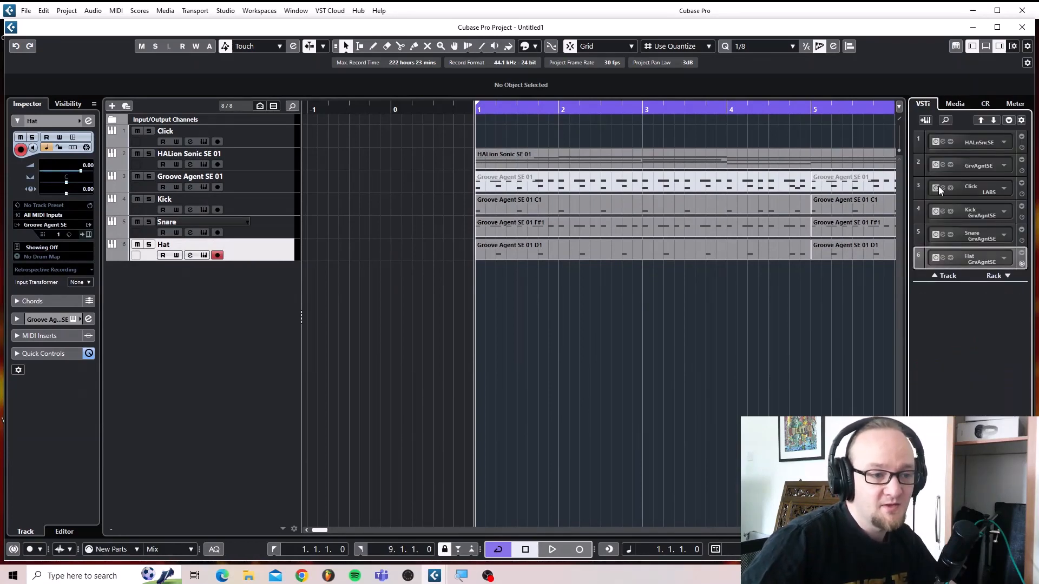
left_click(955, 104)
left_click(987, 105)
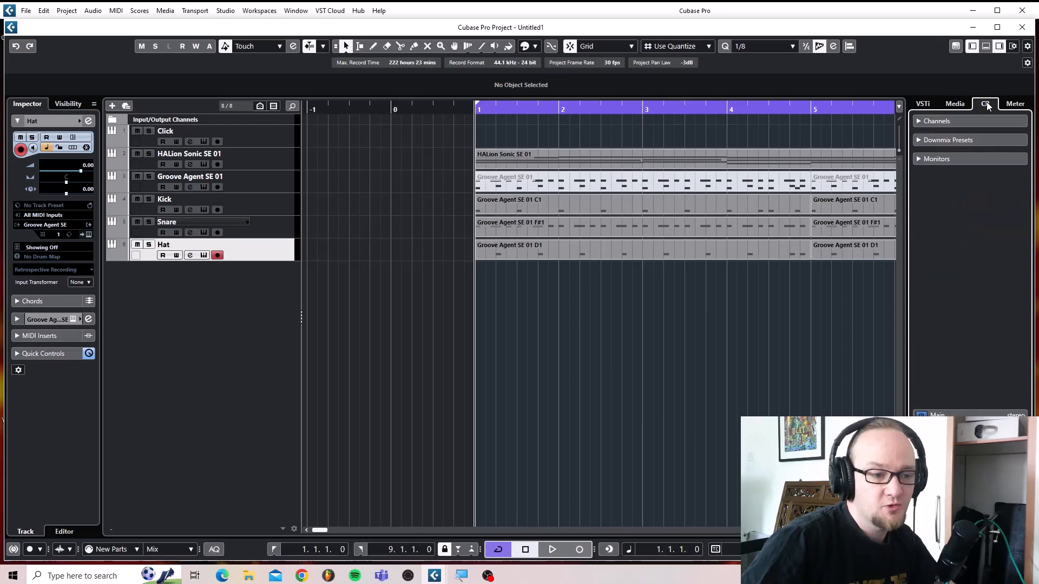
left_click(963, 108)
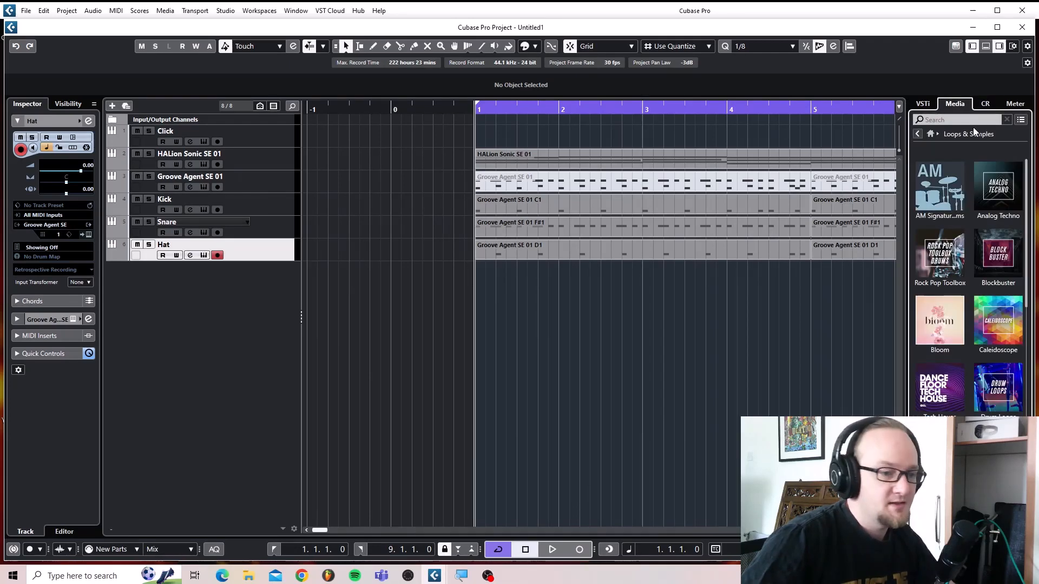
Add Hip Hop - Drum Loop 12_80bpm from the Hip Hop Vault to a new audio track at bar 1 and play it back.
scroll(958, 293, "down", 3)
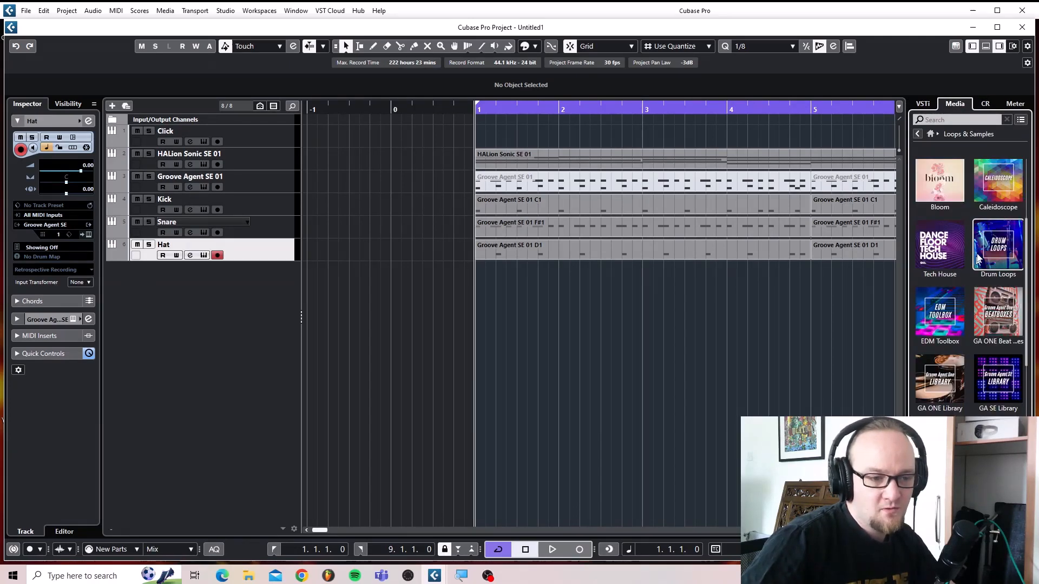
scroll(995, 320, "down", 5)
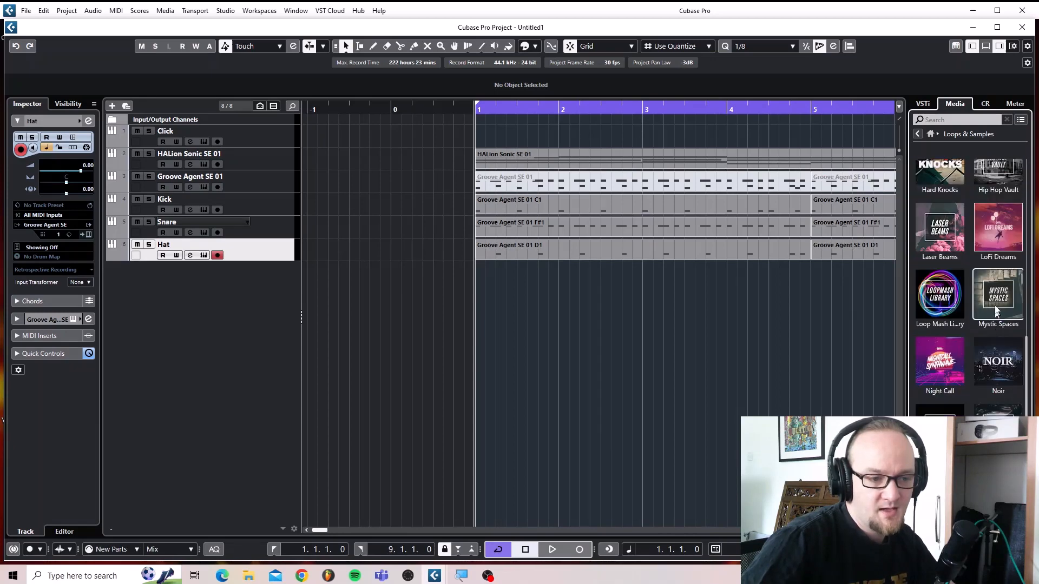
left_click(988, 180)
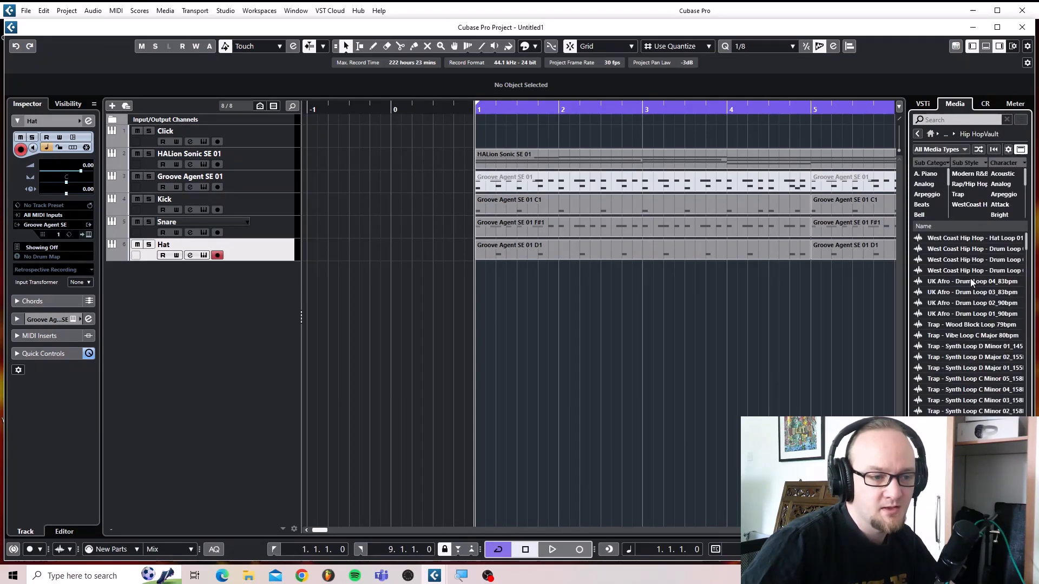
scroll(962, 341, "down", 10)
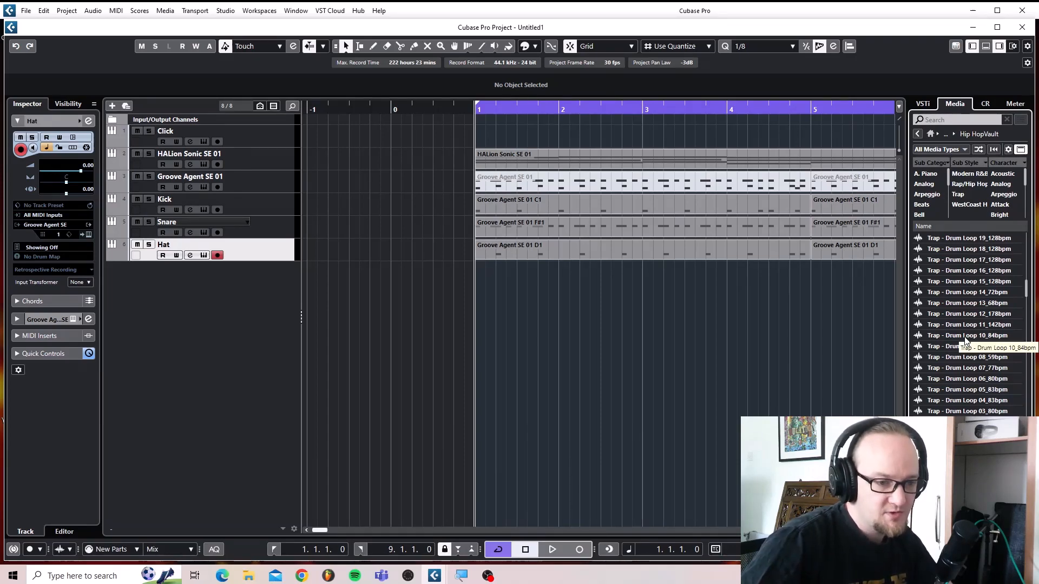
scroll(965, 339, "down", 8)
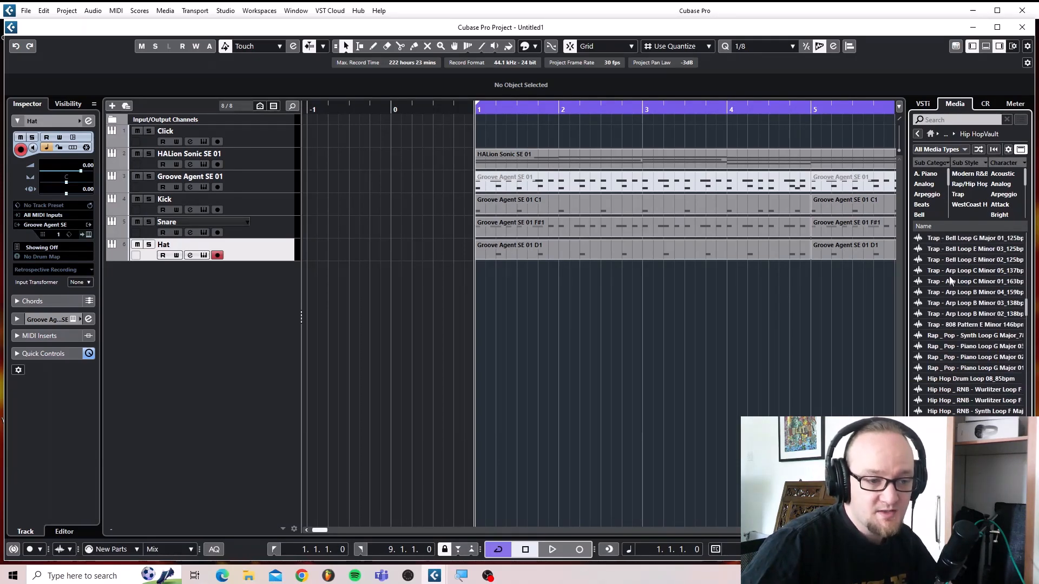
left_click(949, 303)
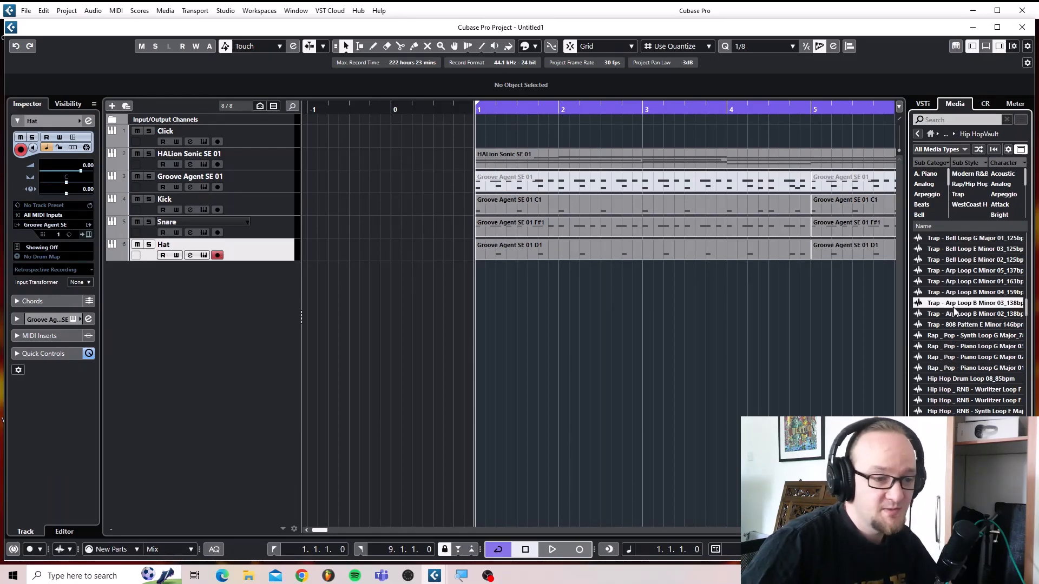
scroll(953, 327, "down", 8)
scroll(952, 326, "down", 10)
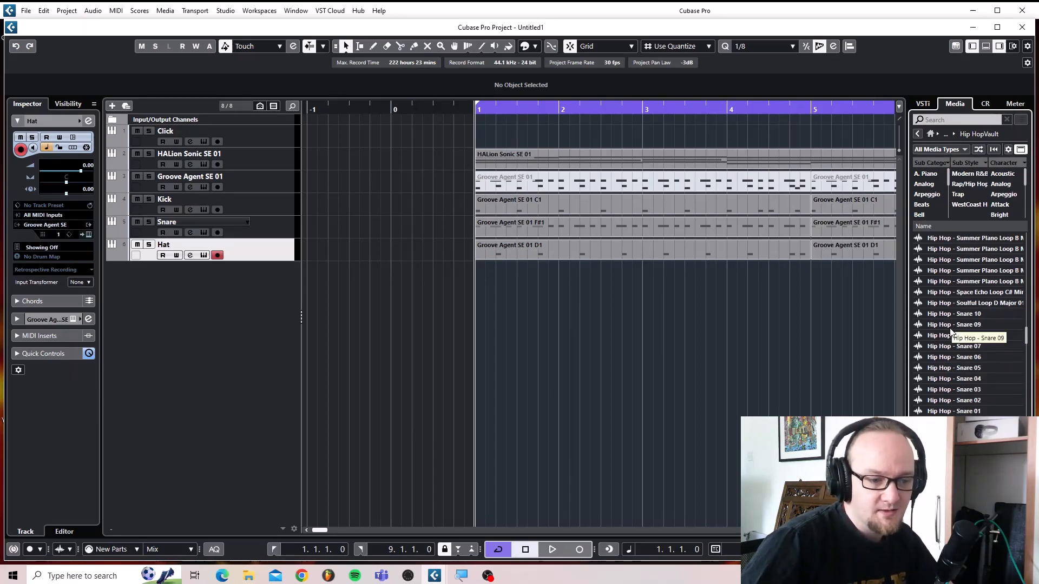
scroll(951, 329, "down", 8)
scroll(949, 329, "down", 10)
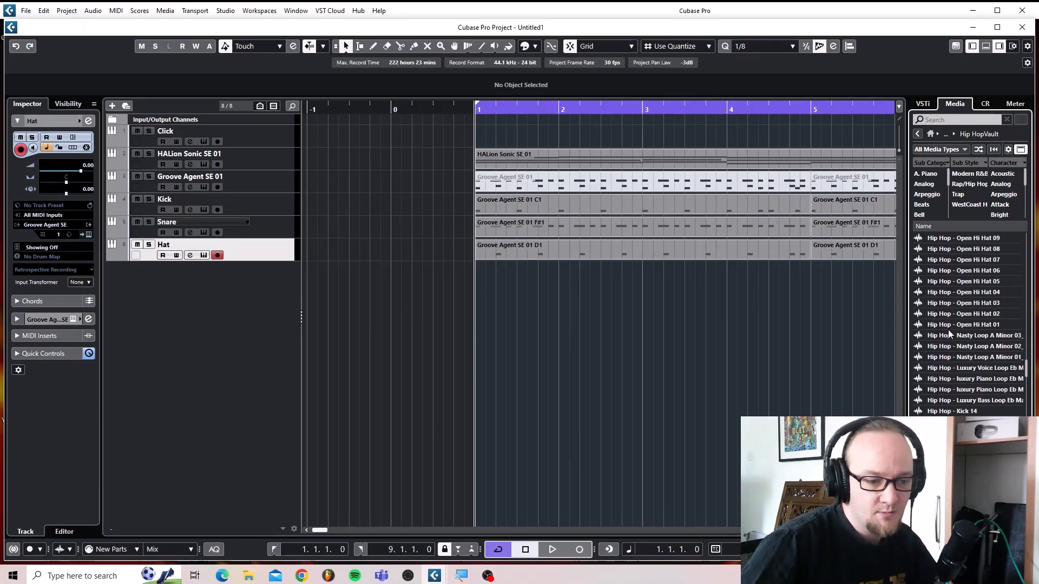
scroll(948, 331, "down", 10)
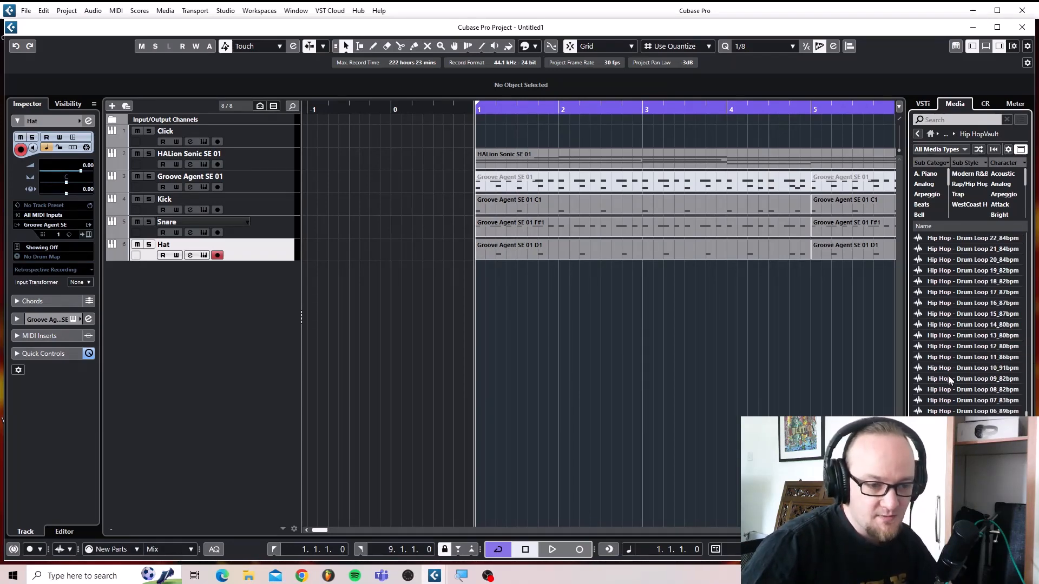
left_click_drag(952, 346, 470, 287)
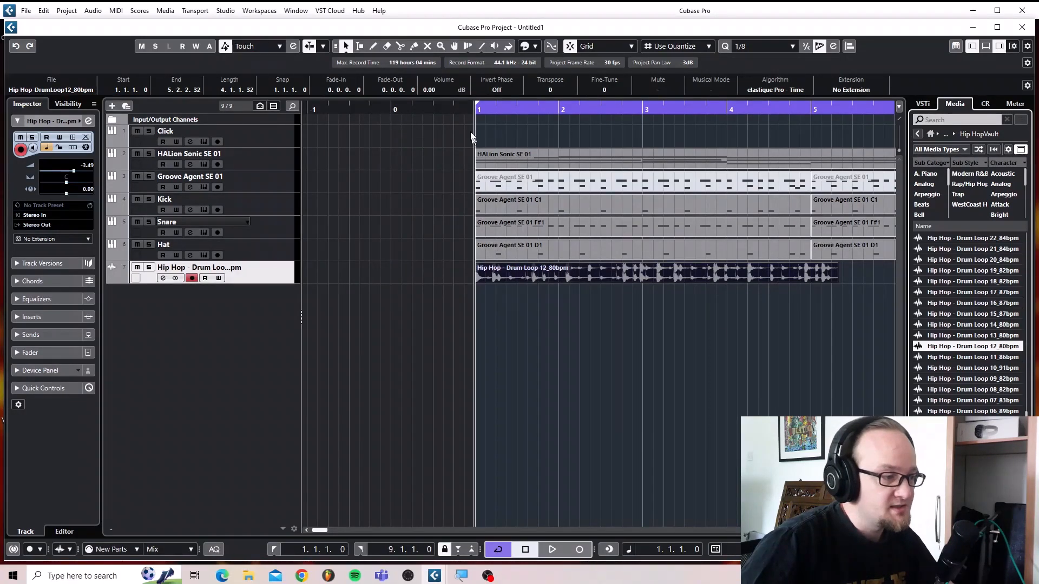
key("space")
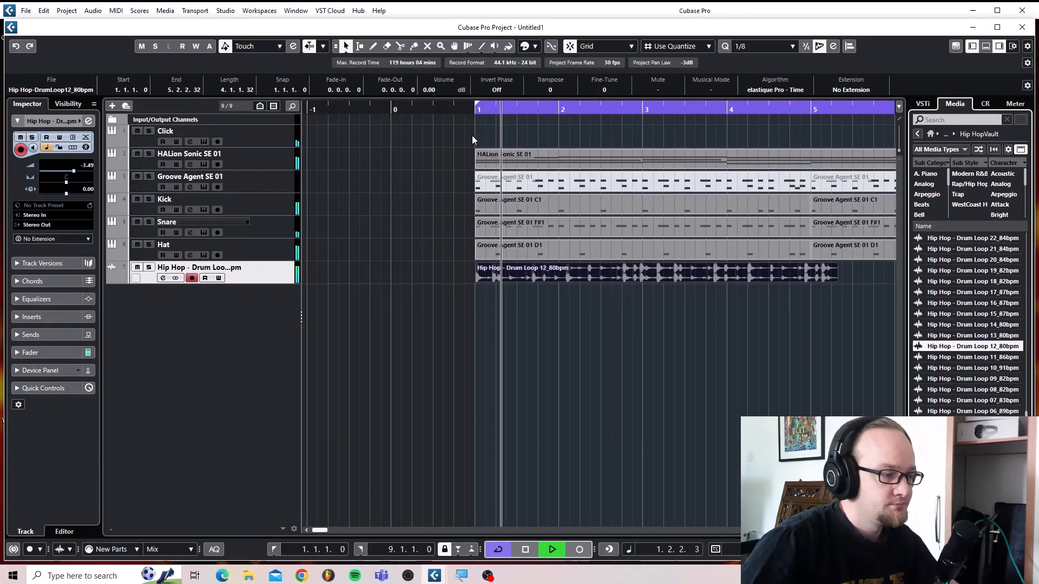
key("space")
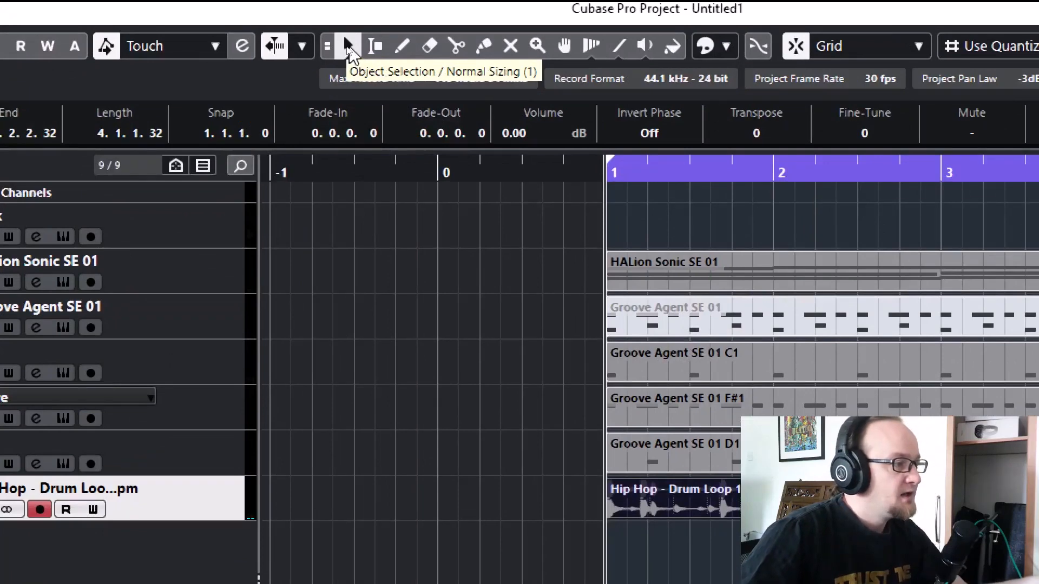
Set the Object Selection tool to Sizing Applies Time Stretch.
left_click(347, 46)
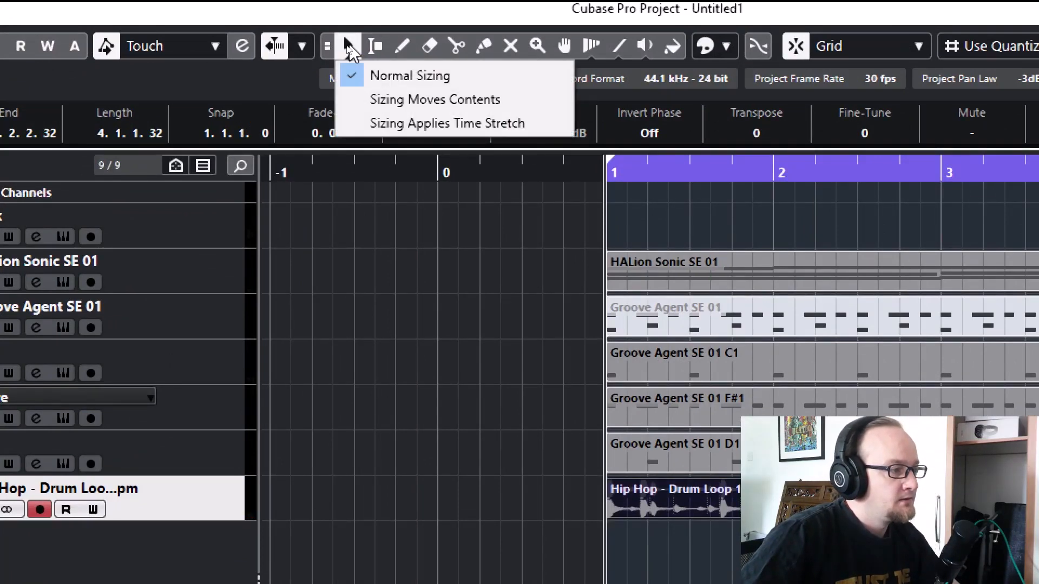
left_click(378, 121)
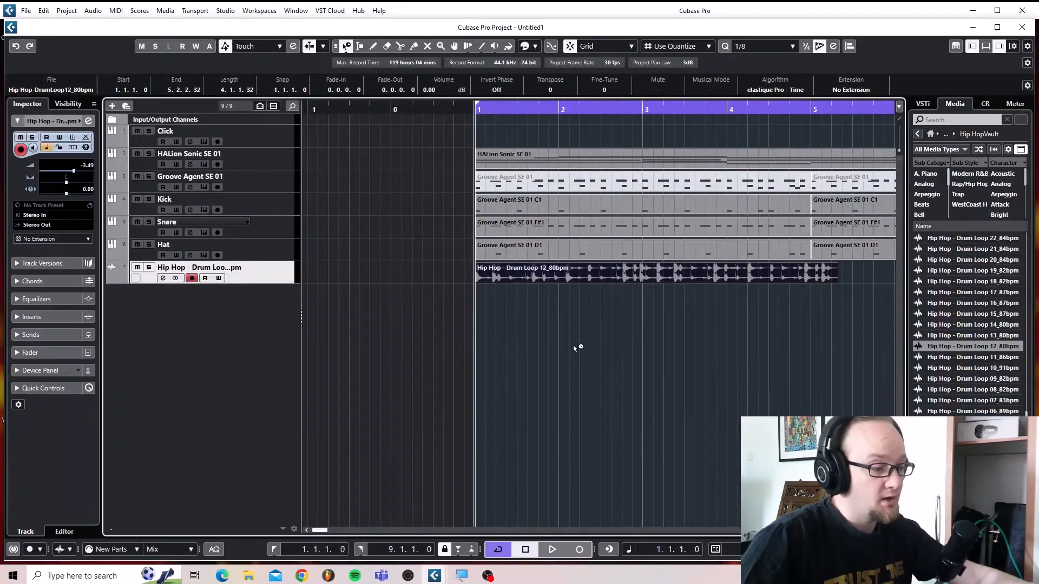
Time-stretch the Hip Hop - Drum Loop 12 event so it ends exactly at bar 5.
key("1")
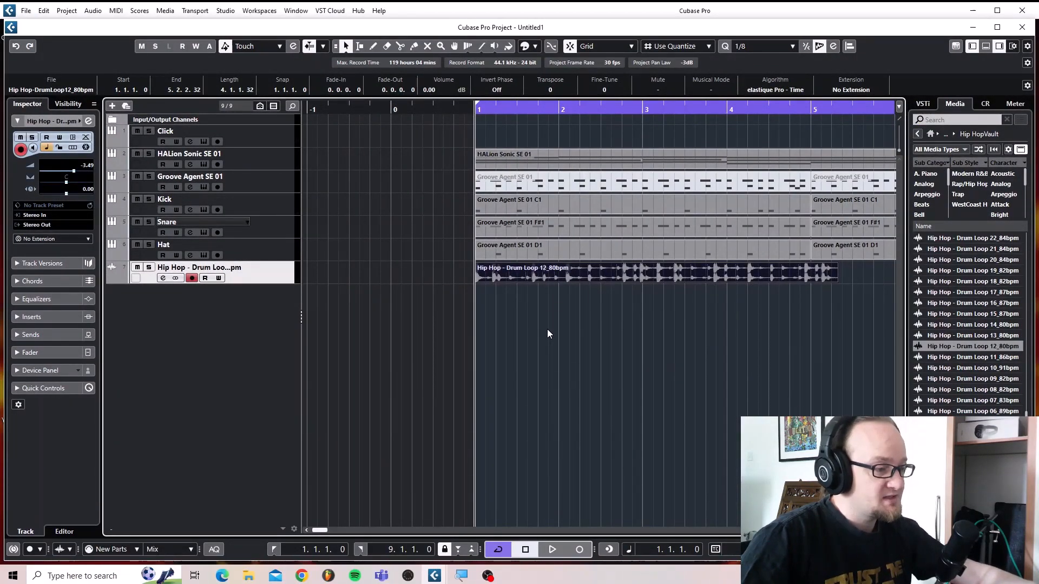
key("1")
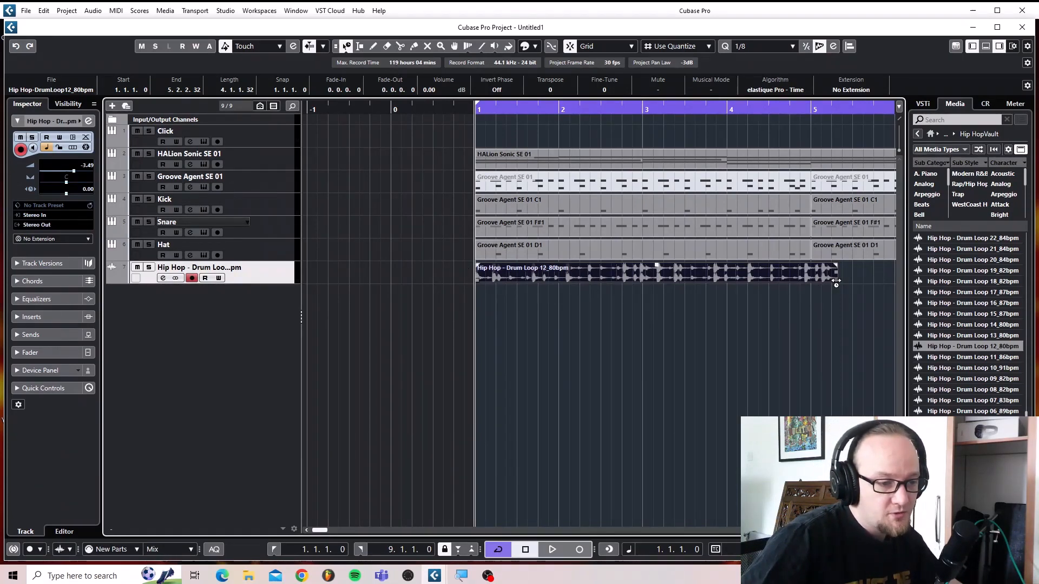
left_click_drag(836, 280, 810, 281)
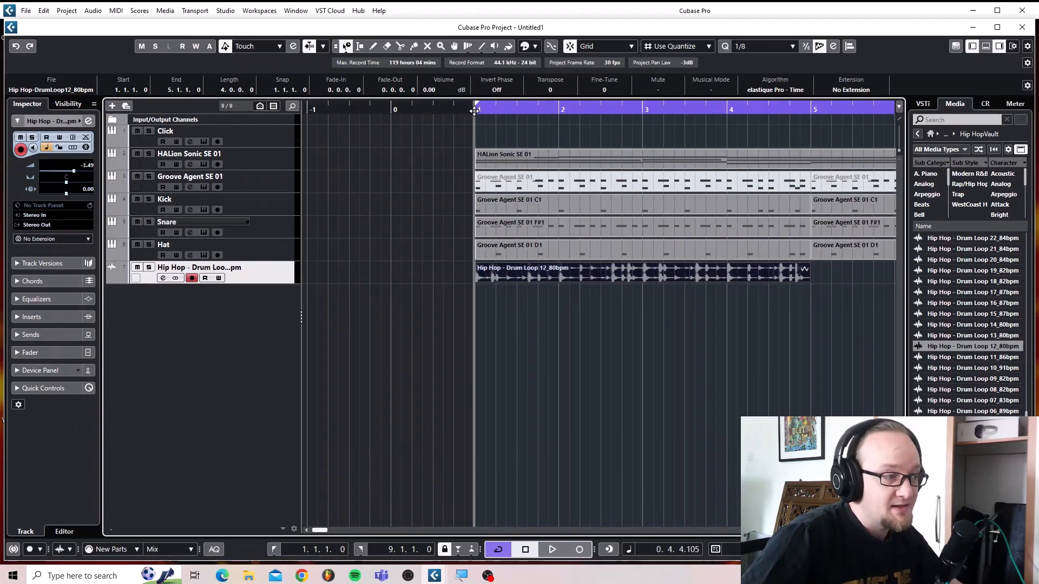
Return the Object Selection tool to Normal Sizing and play back the fitted loop with the other tracks from bar 1.
key("1")
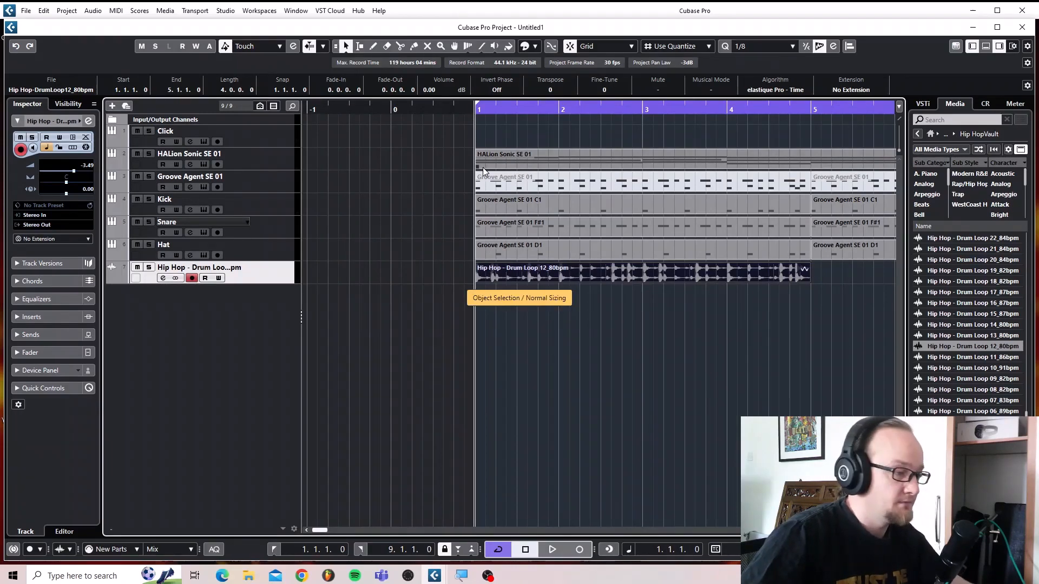
key("space")
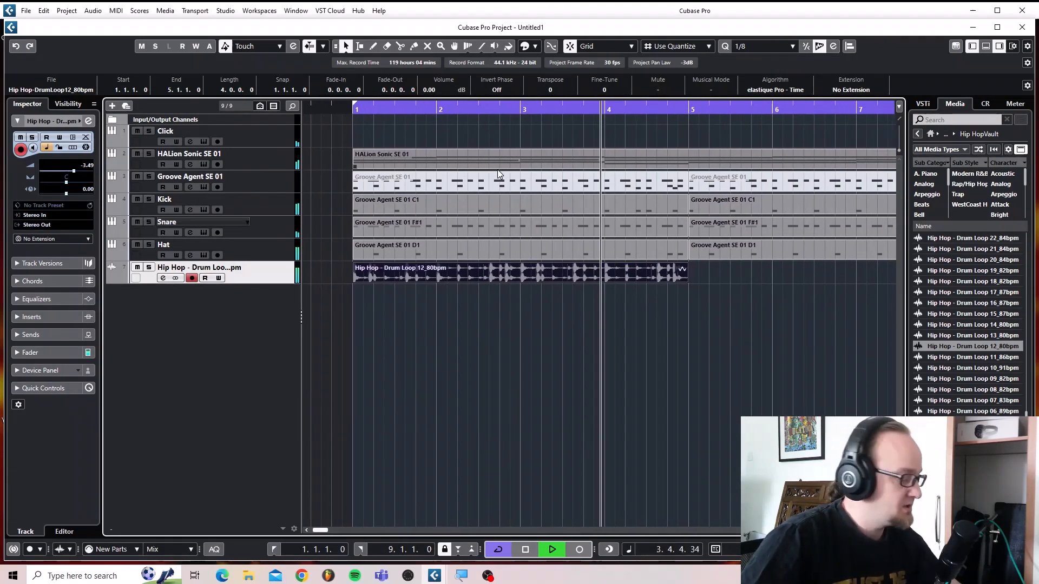
key("space")
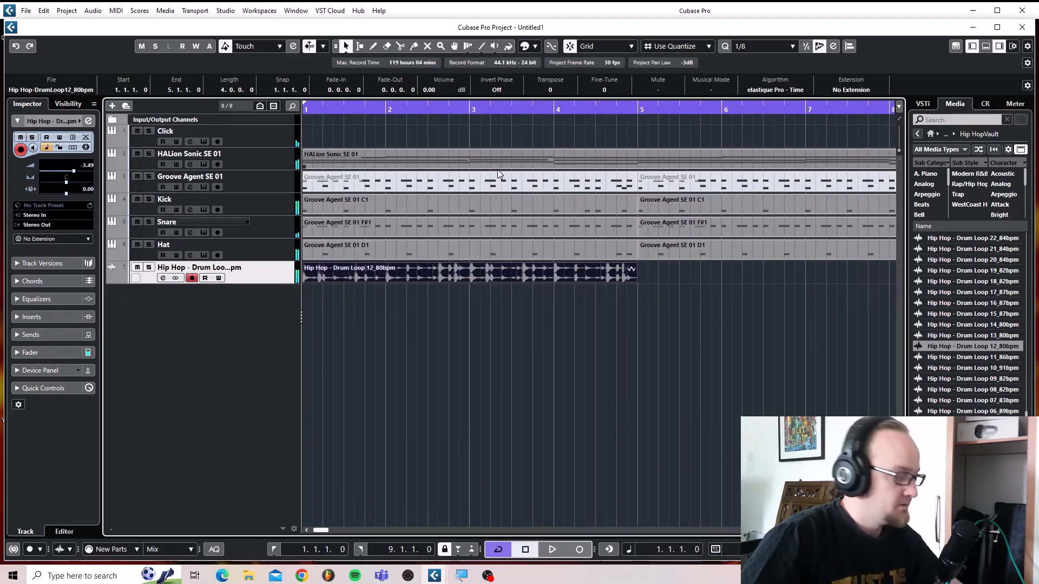
key("ctrl+d")
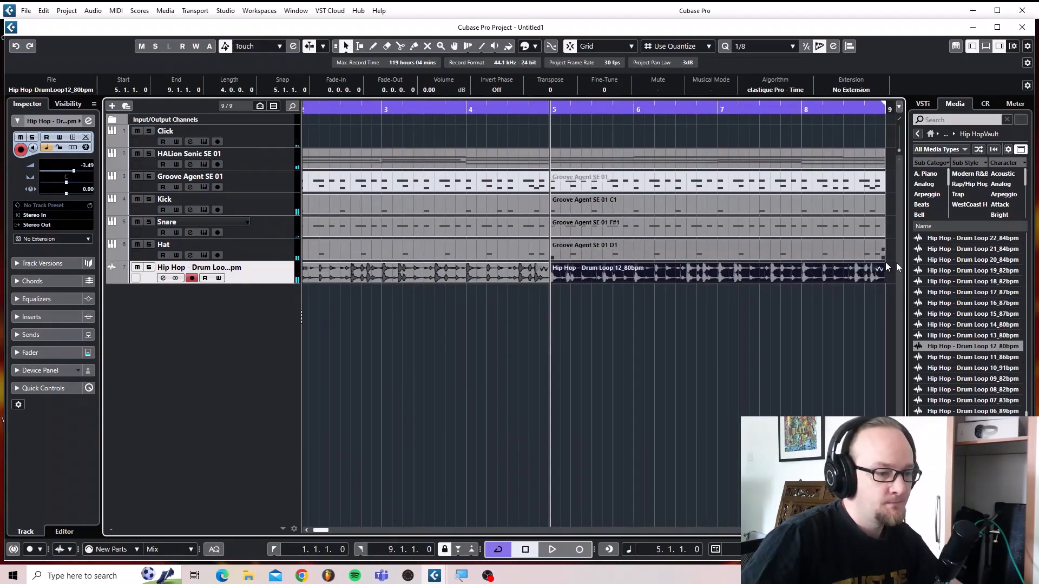
scroll(554, 301, "left", 4)
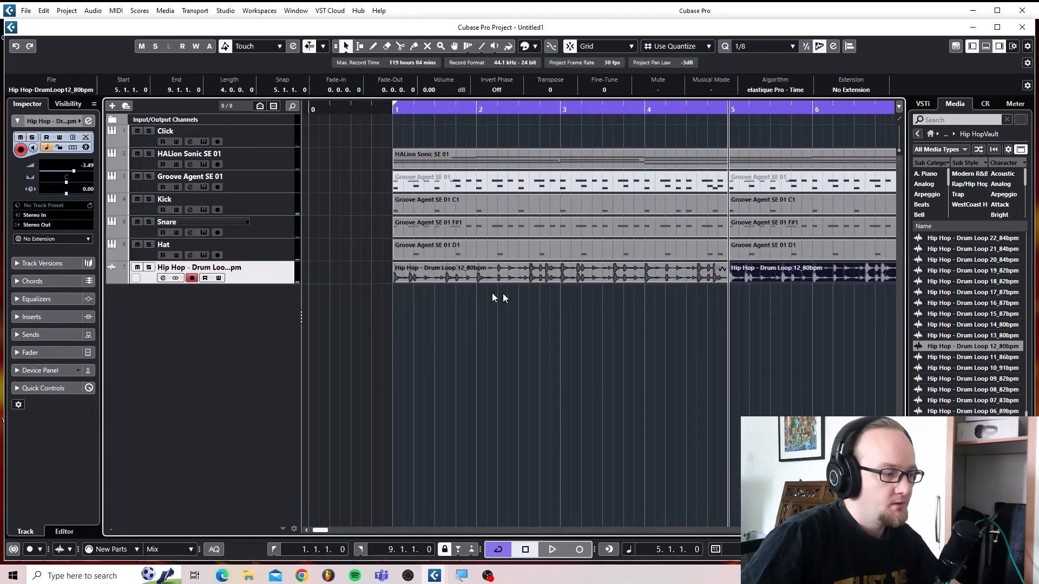
key("Delete")
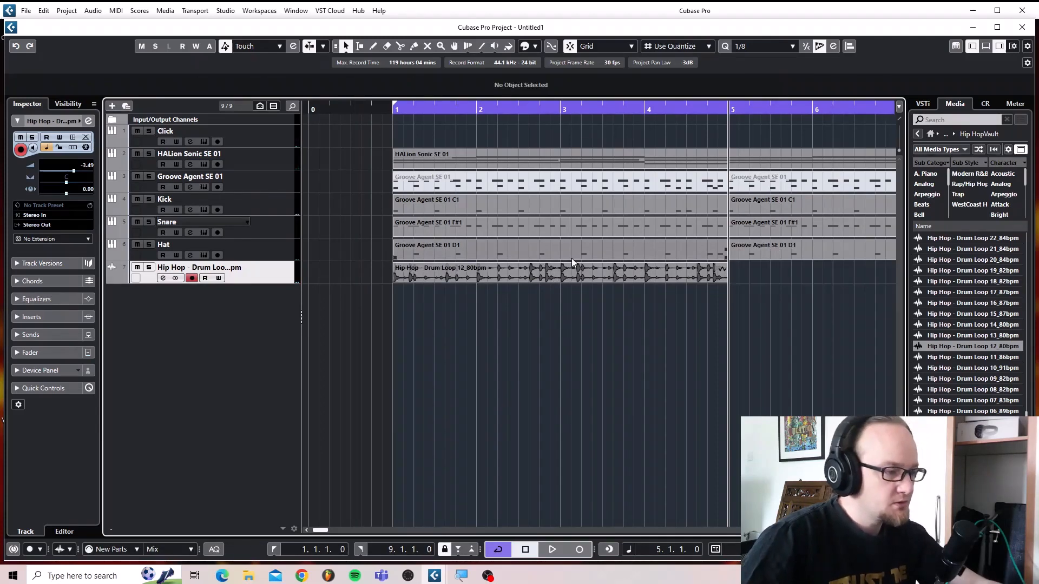
Lower the hip hop loop event's volume to about -2.12 dB and duplicate the event to bar 5.
left_click_drag(561, 264, 564, 269)
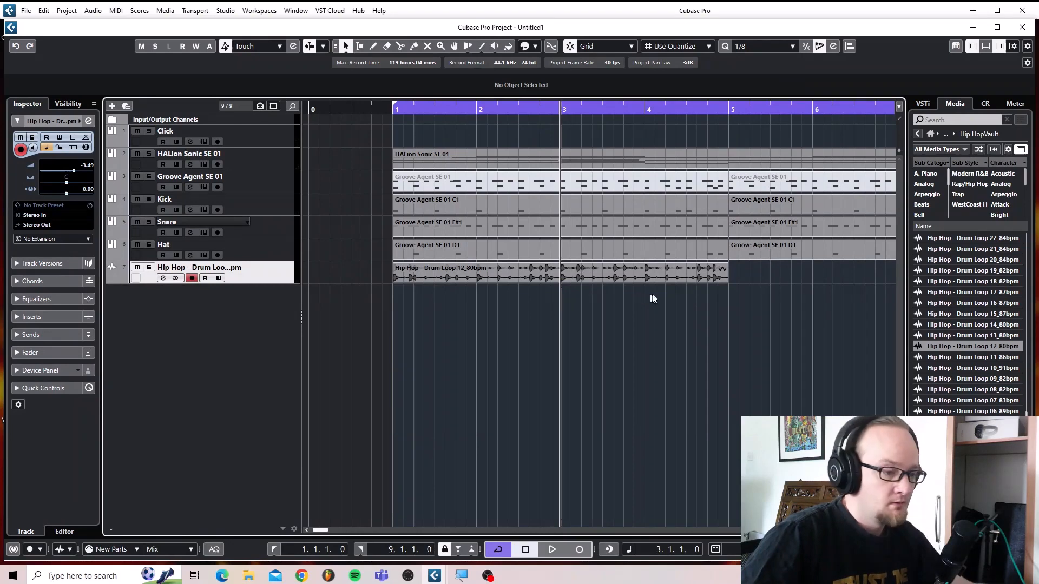
left_click(695, 274)
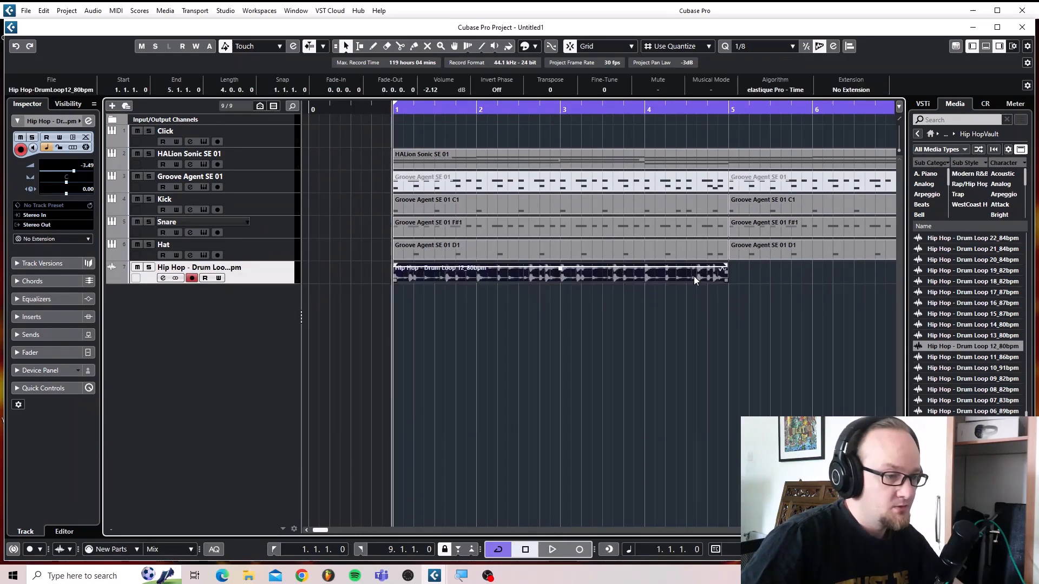
key("ctrl+d")
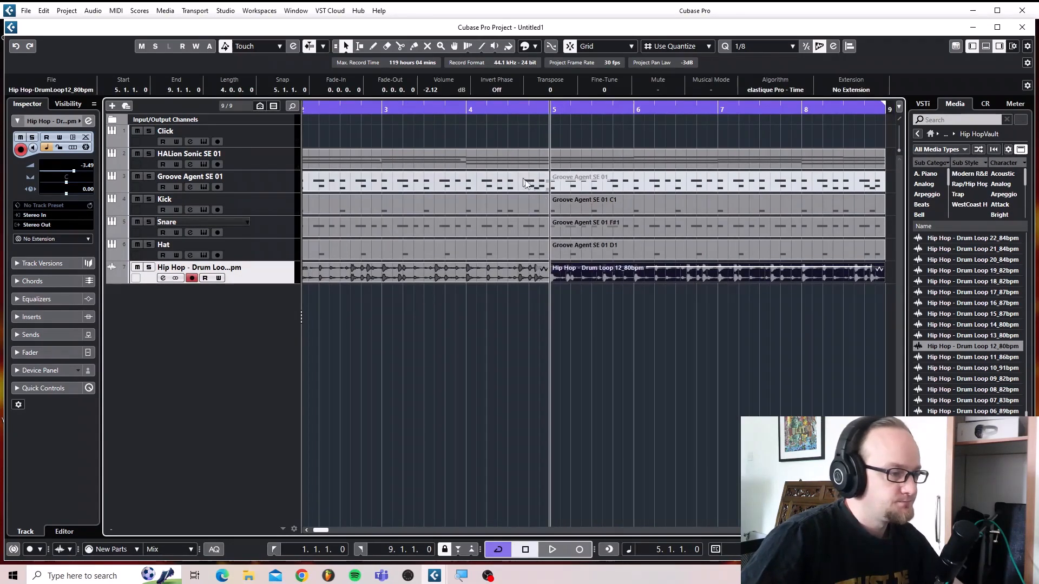
Play back the duplicated loop with the other tracks, and look over the channel levels in the lower-zone MixConsole.
key("space")
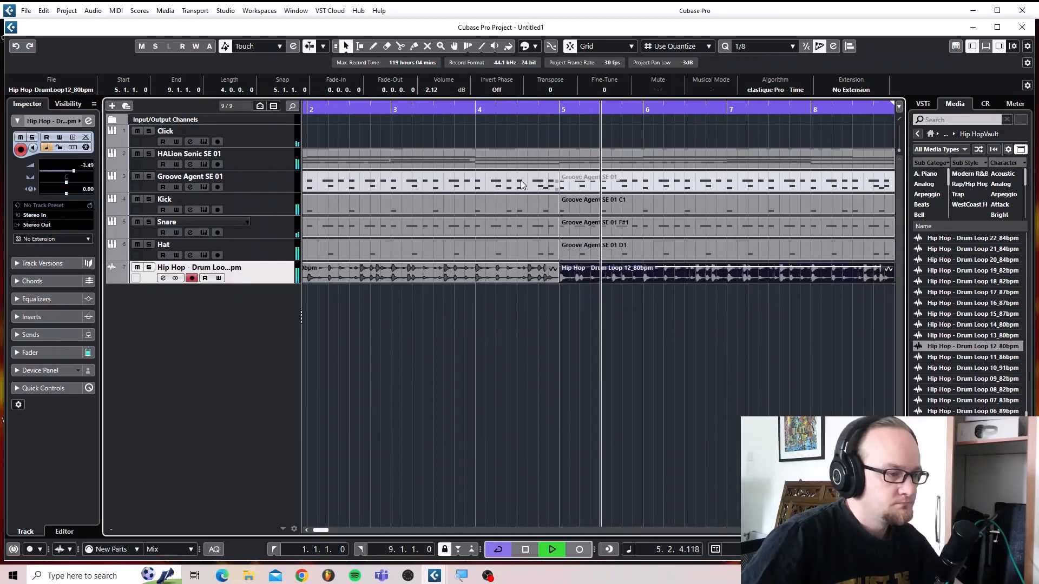
key("space")
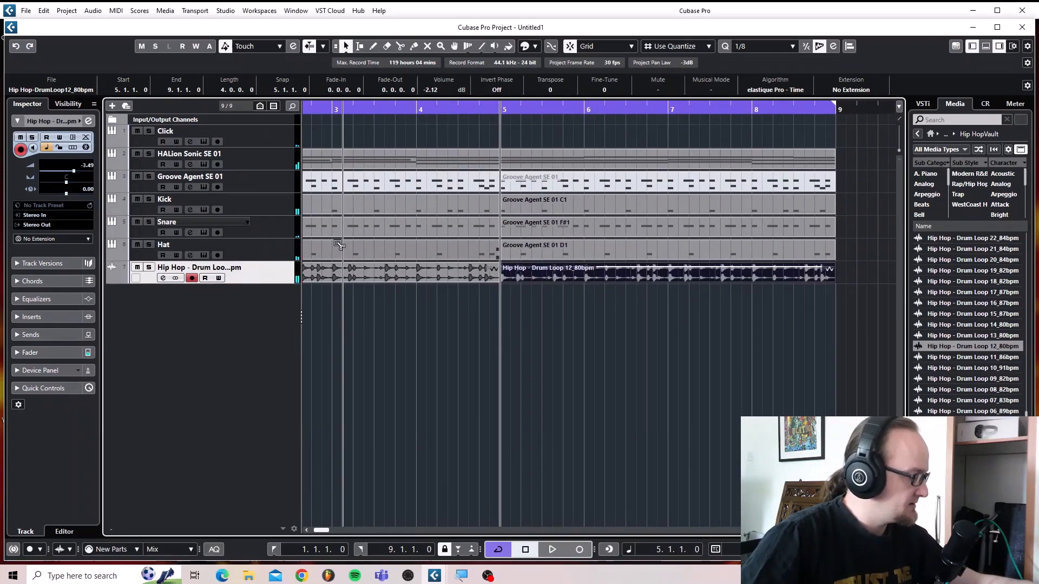
key("alt+F3")
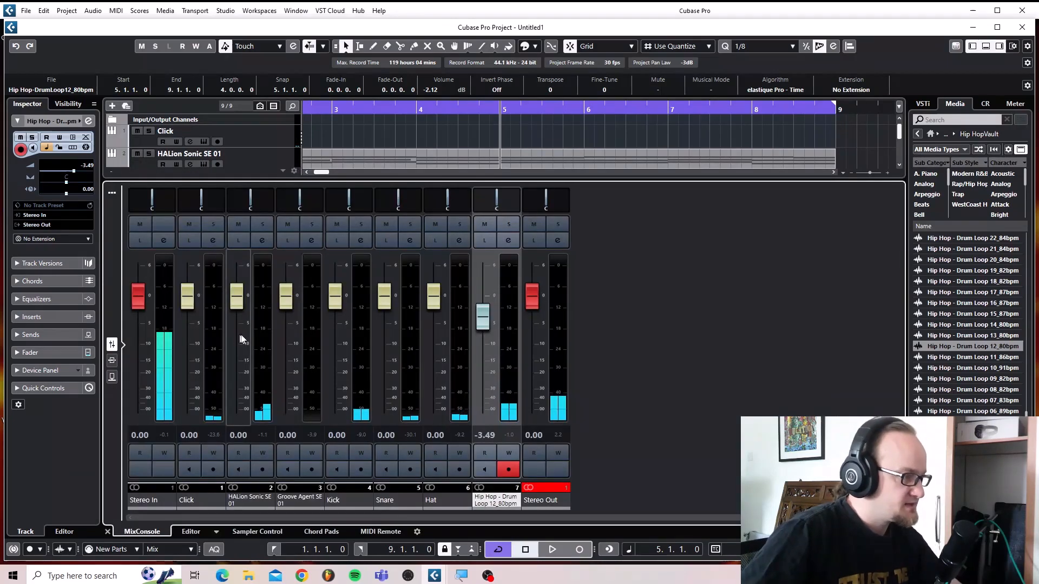
left_click(107, 532)
Add one stereo group track named Drums, routed to Stereo Out.
right_click(186, 338)
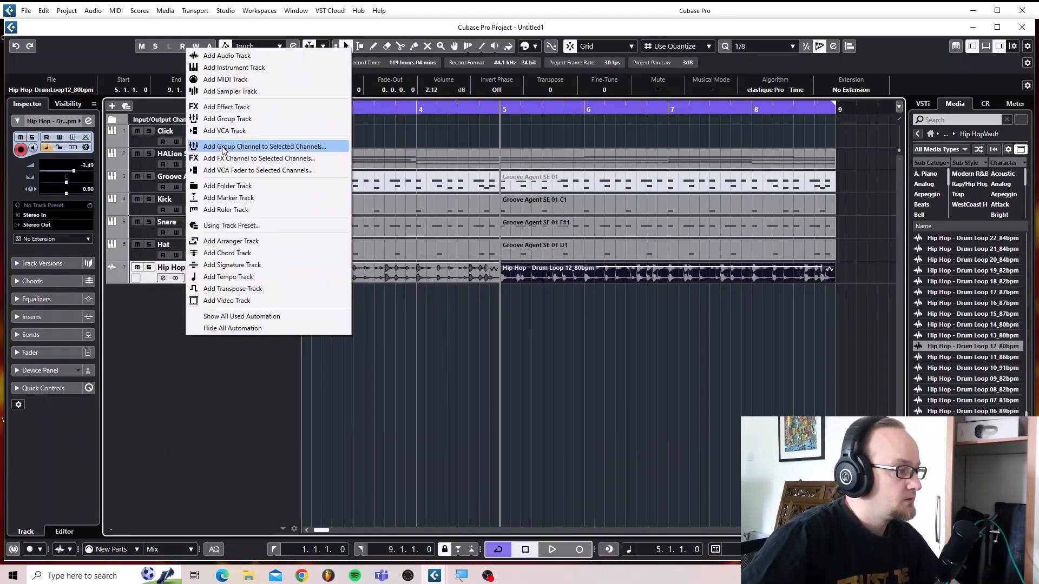
left_click(161, 311)
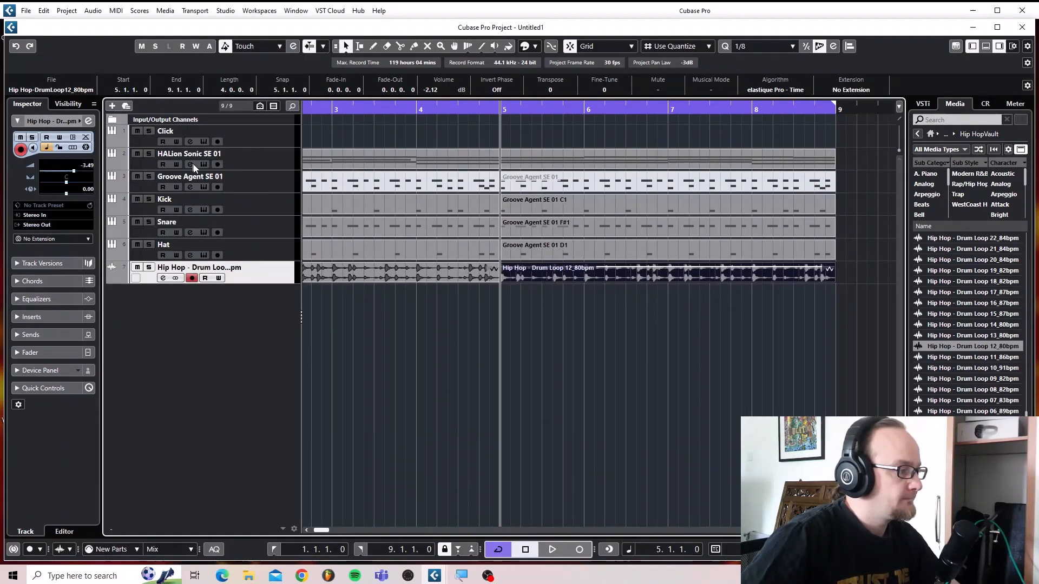
right_click(197, 327)
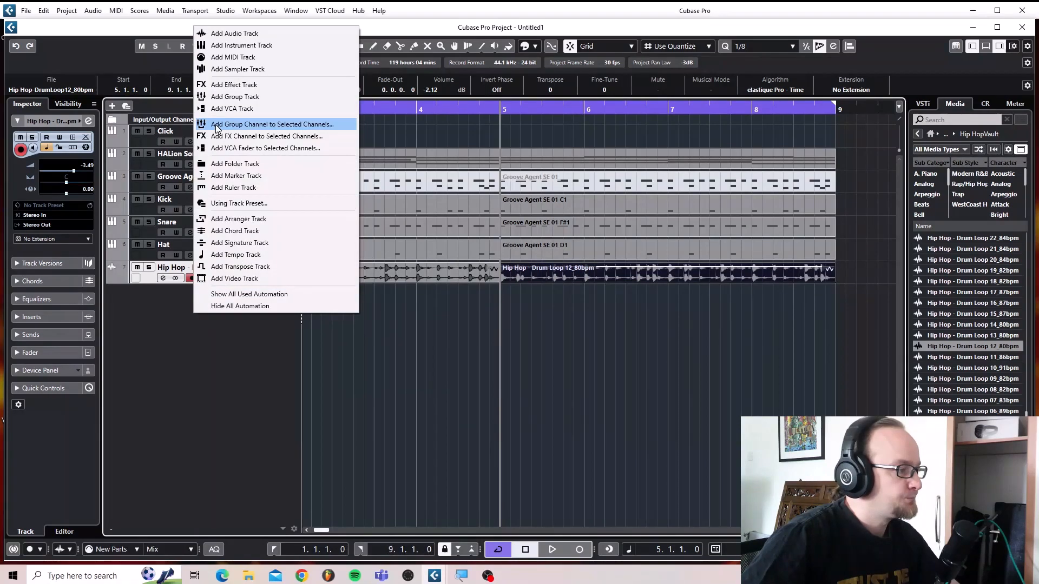
left_click(232, 97)
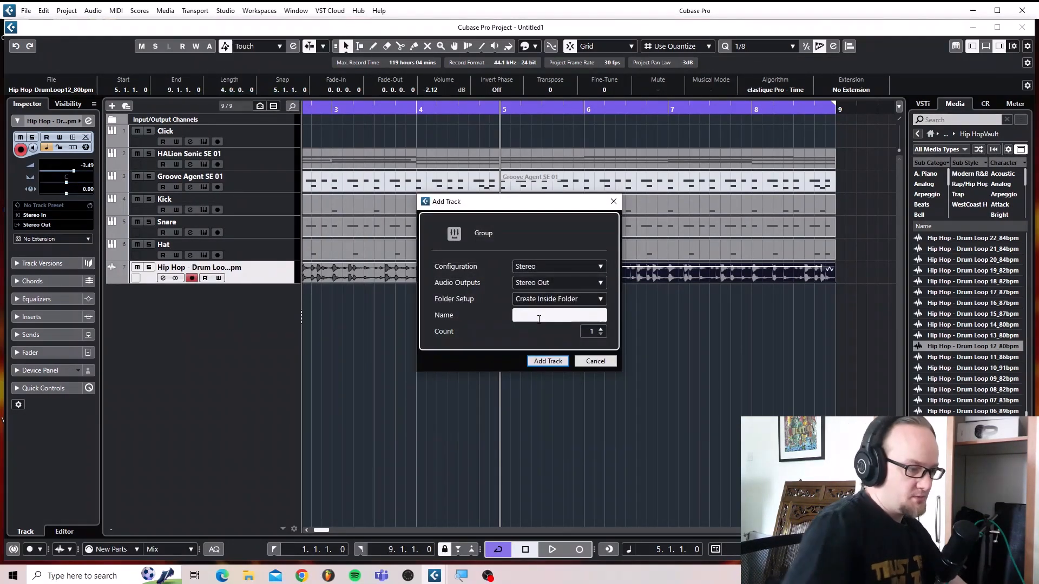
left_click(539, 318)
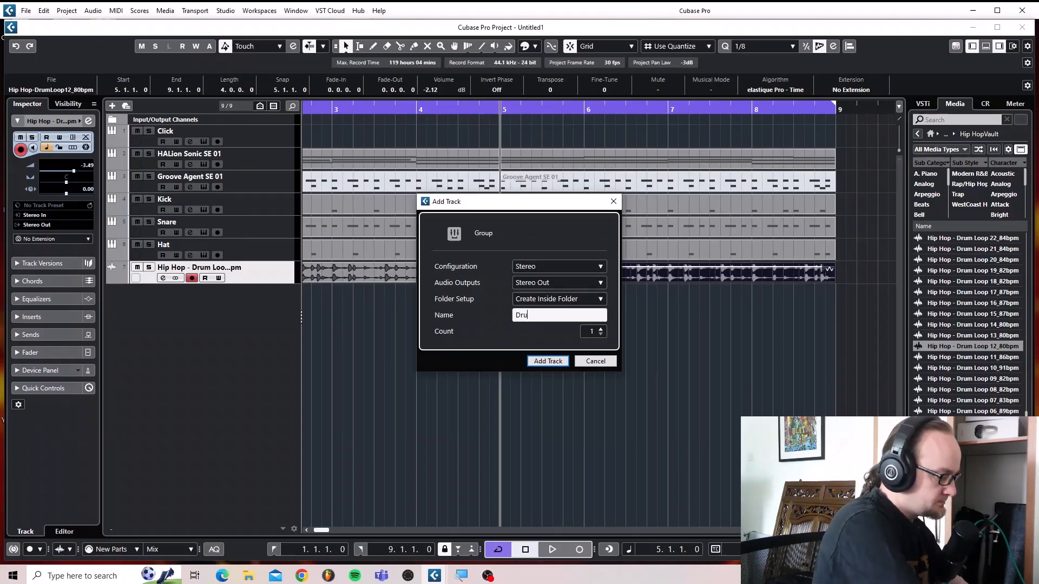
type("Drums")
key("Return")
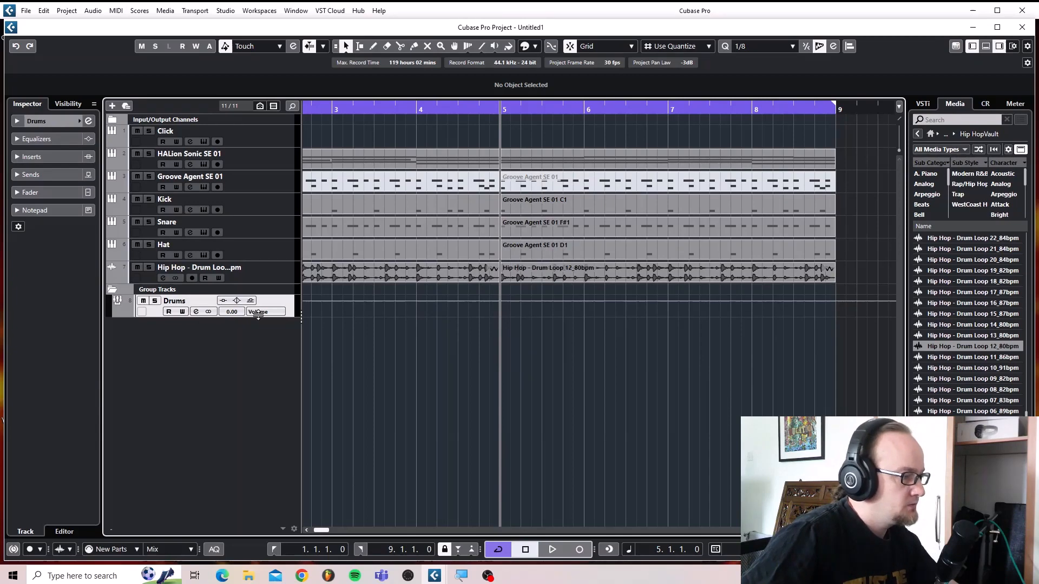
Move the Drums group track directly above the Kick track and open the full MixConsole window.
left_click_drag(278, 302, 256, 206)
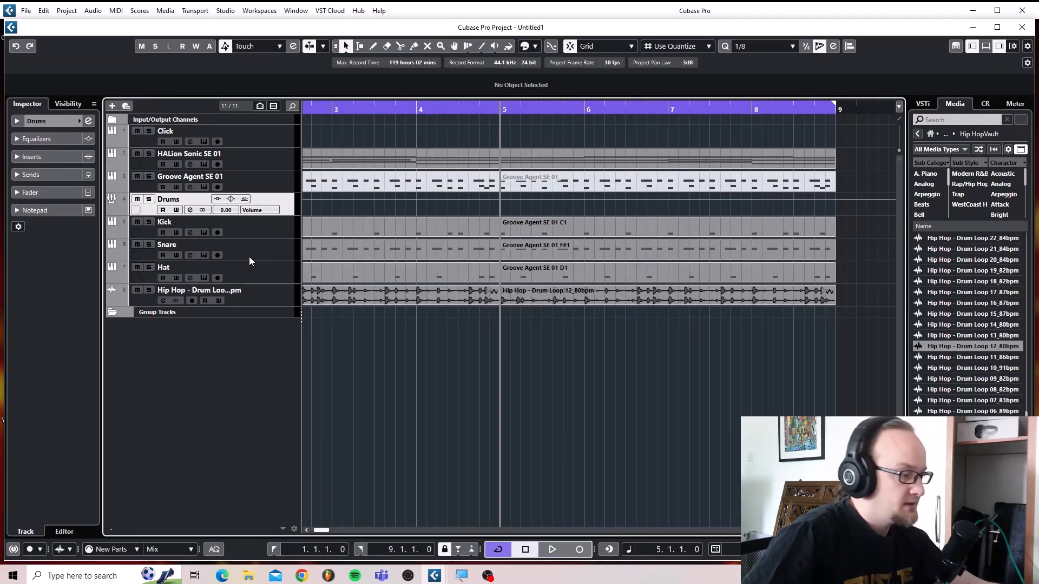
key("F3")
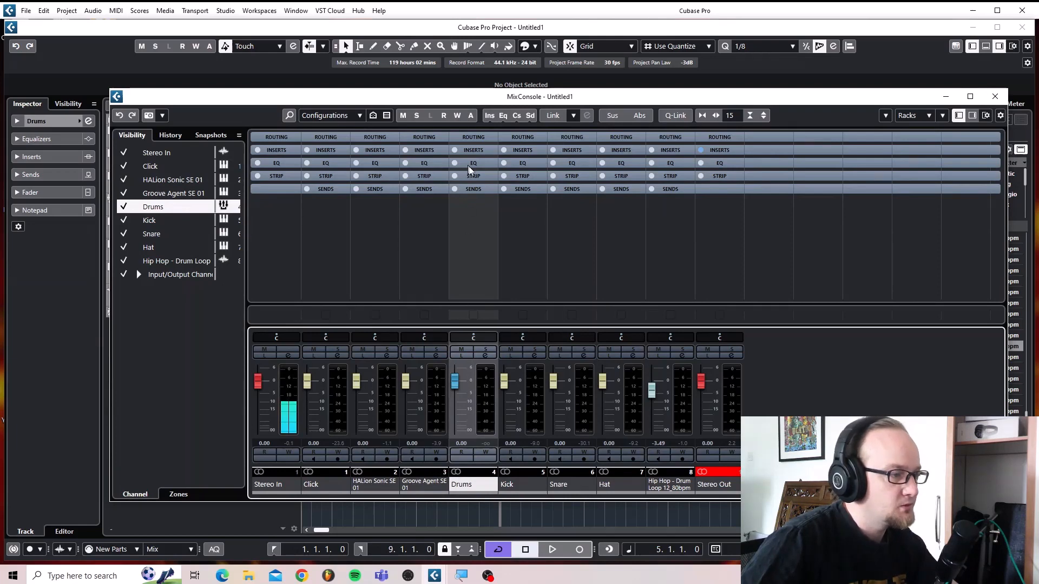
left_click(528, 152)
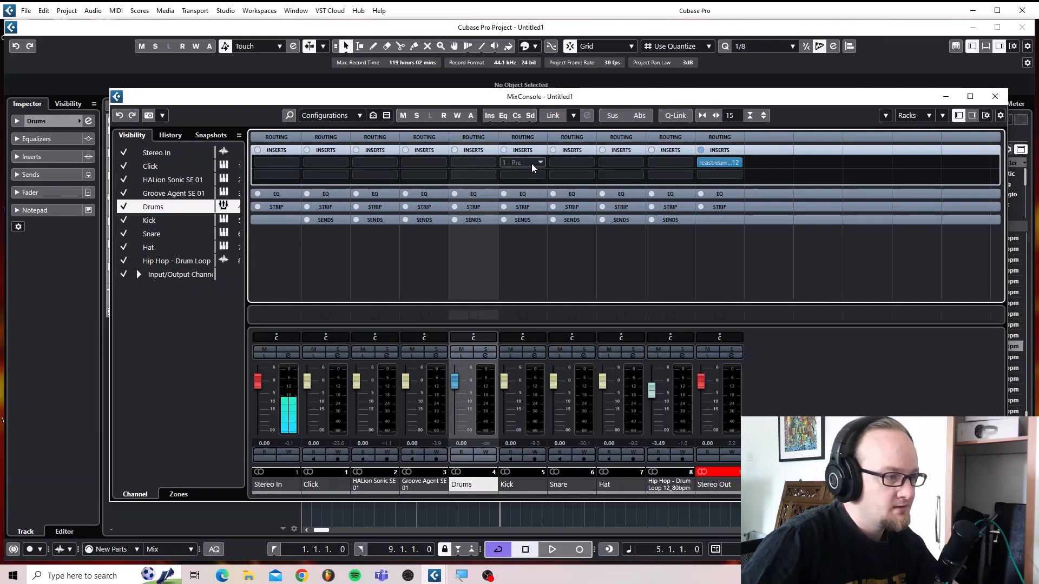
left_click(530, 163)
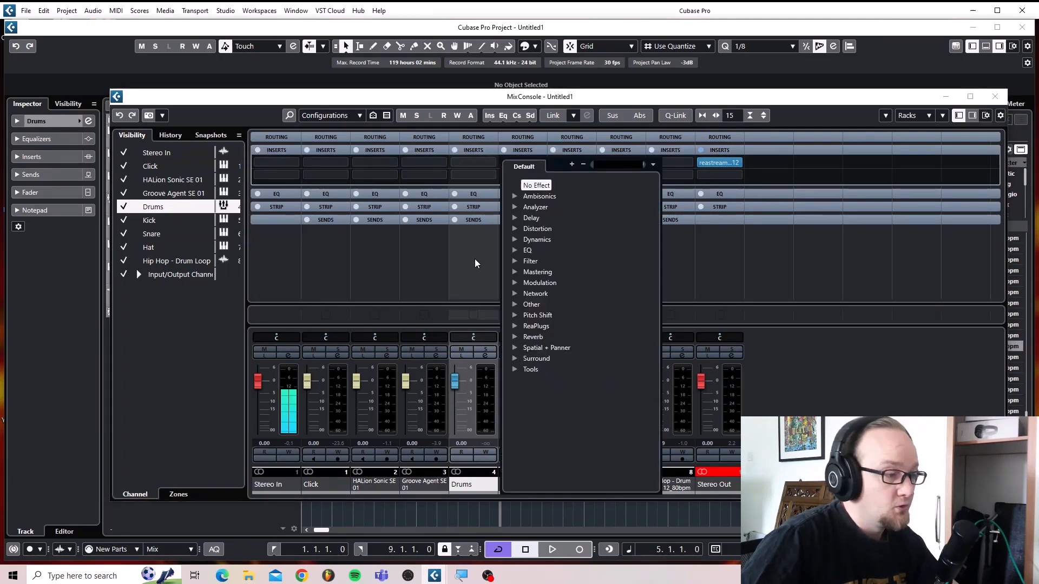
left_click(475, 260)
left_click(531, 152)
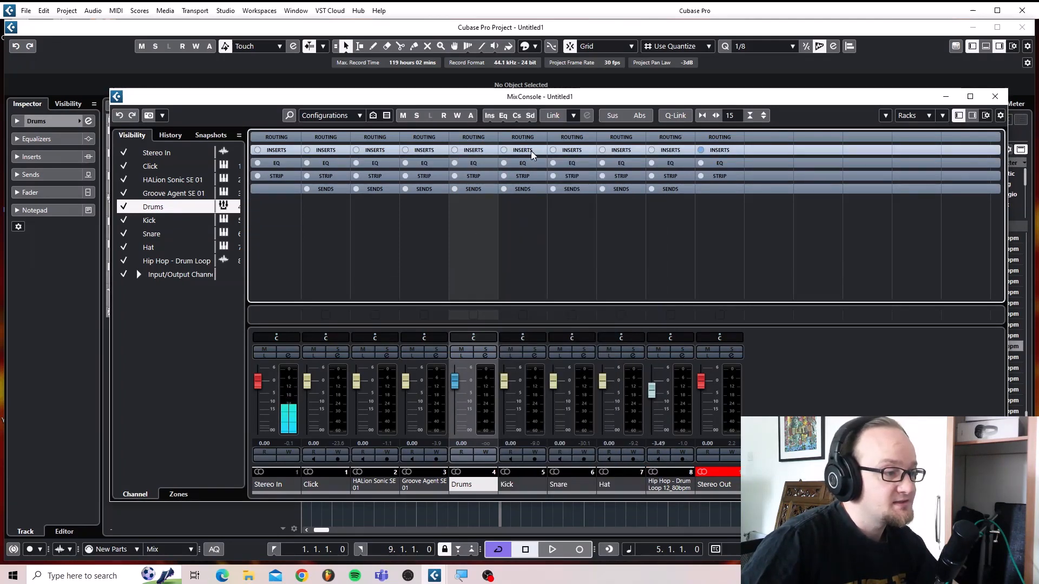
Route the outputs of the Kick, Snare and Hat channels to the Drums group, and close the MixConsole window.
left_click(530, 138)
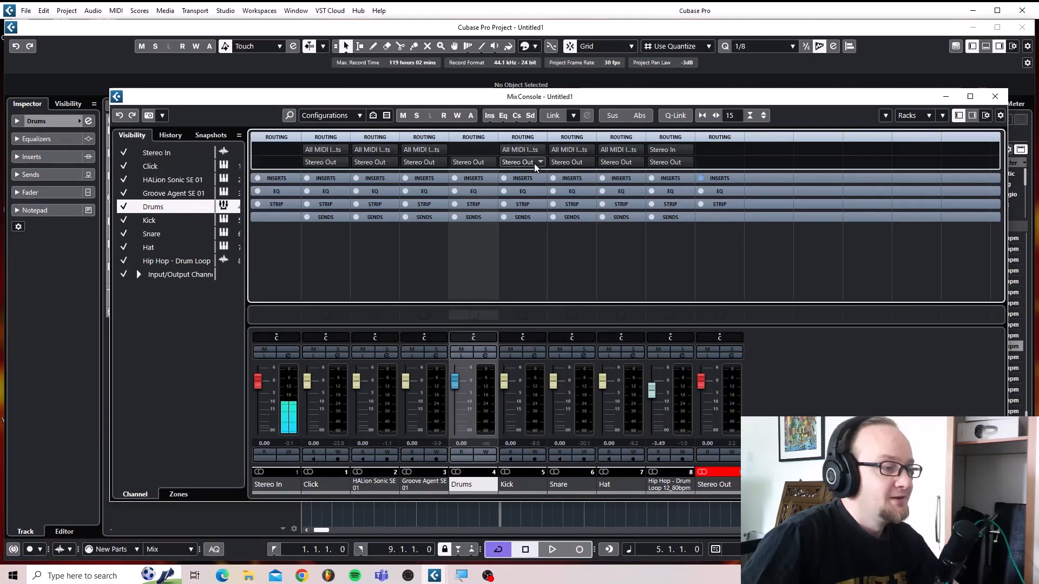
left_click(540, 163)
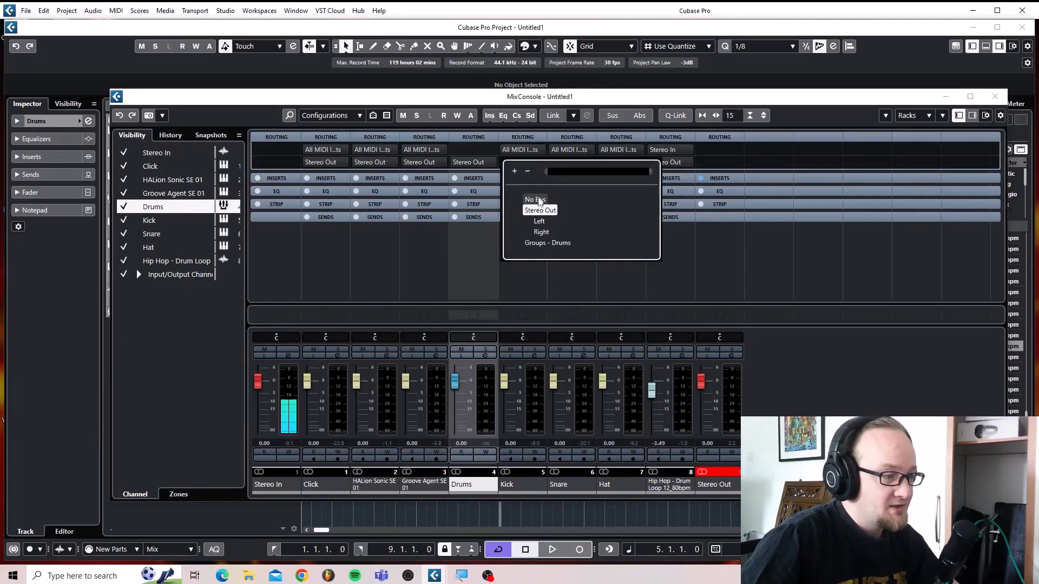
left_click(540, 244)
left_click(562, 161)
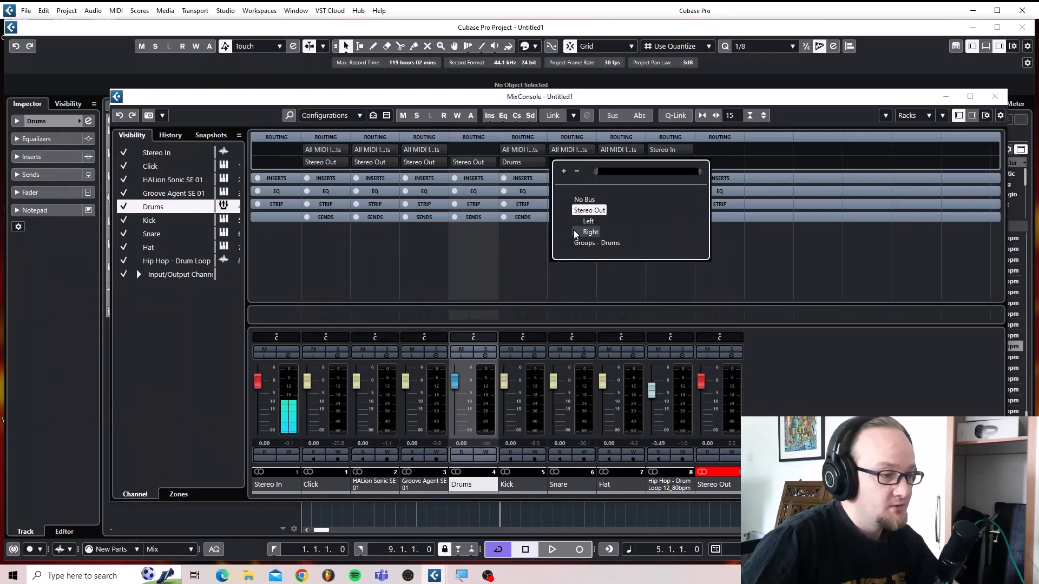
left_click(587, 244)
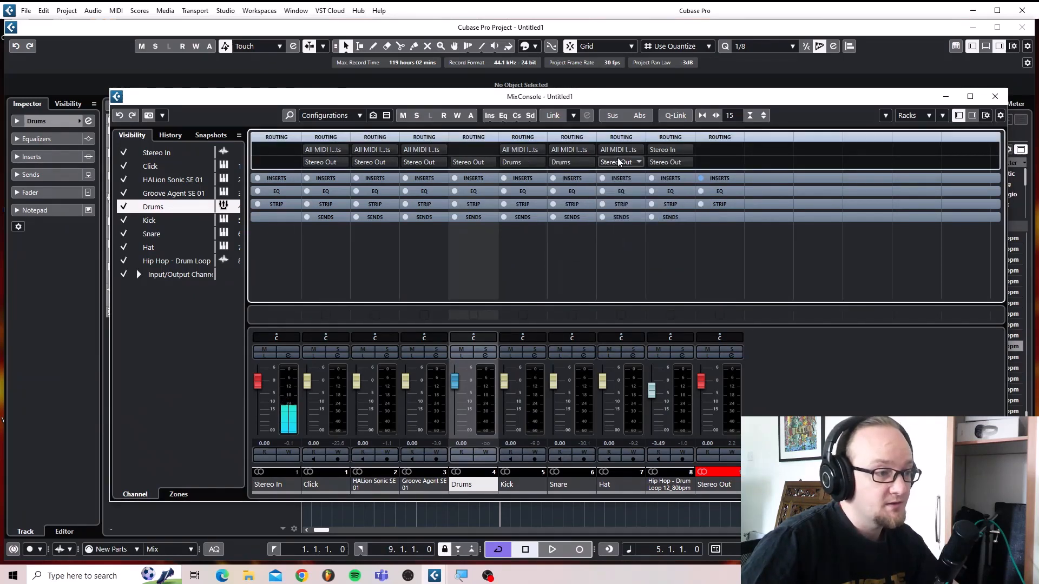
left_click(620, 161)
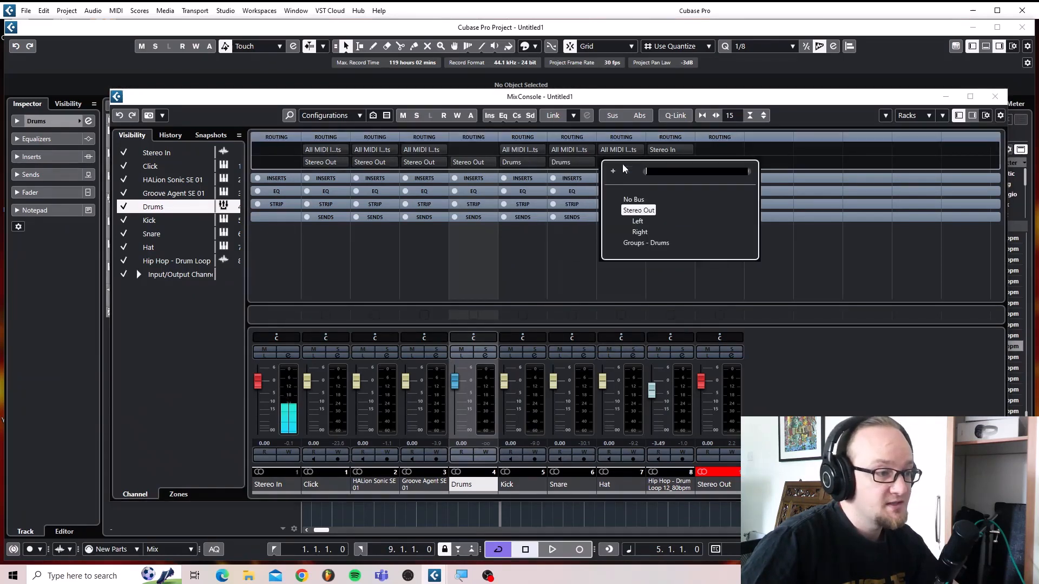
left_click(629, 243)
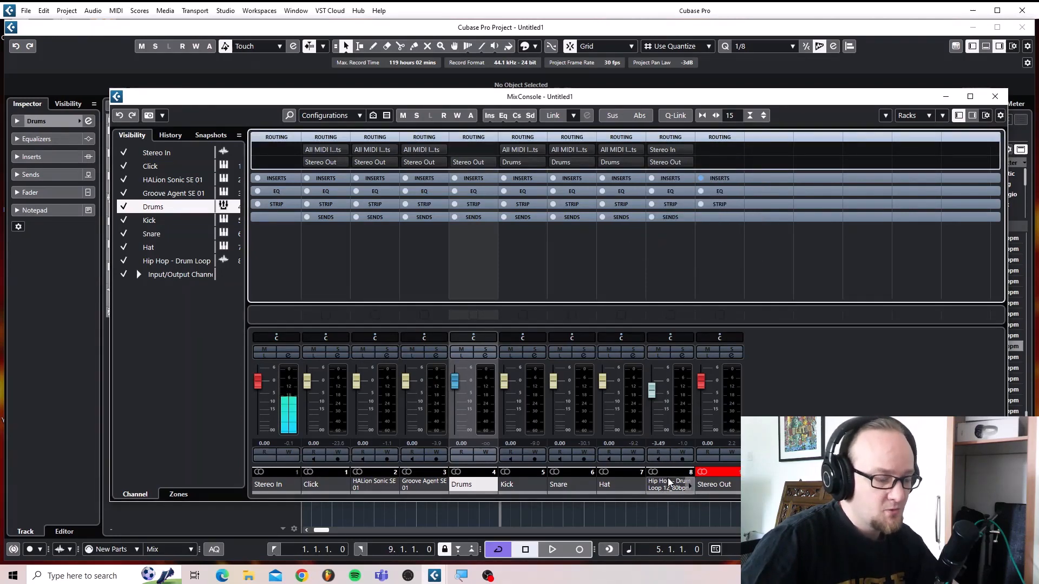
left_click(995, 97)
In the lower-zone MixConsole, lower the Drums group fader to about -0.87 dB and the Kick fader to about -0.79 dB.
scroll(524, 250, "left", 5)
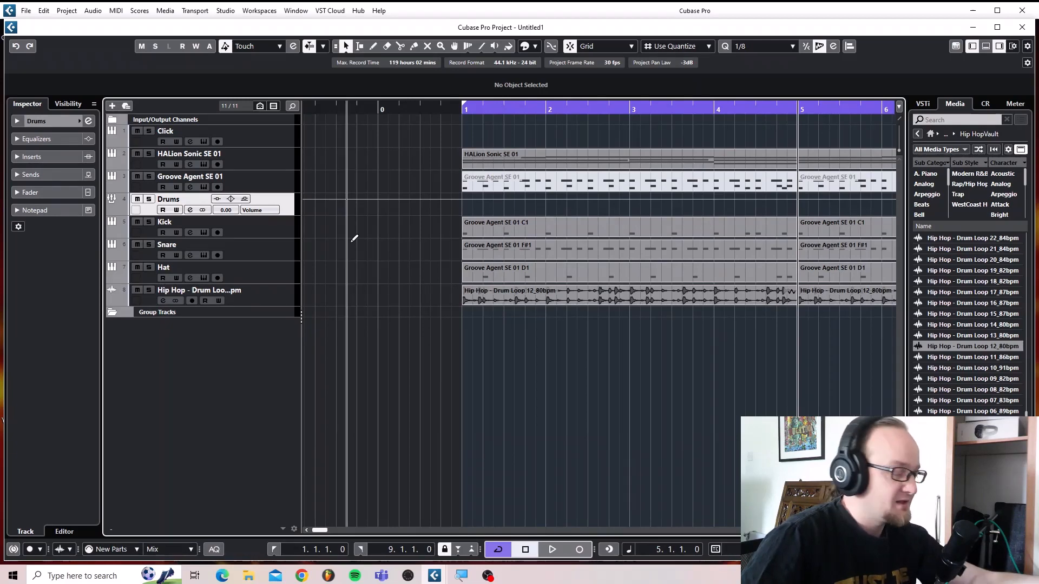
key("alt+F3")
left_click_drag(335, 299, 382, 307)
Play back the mix and mute the hip hop drum loop channel.
key("space")
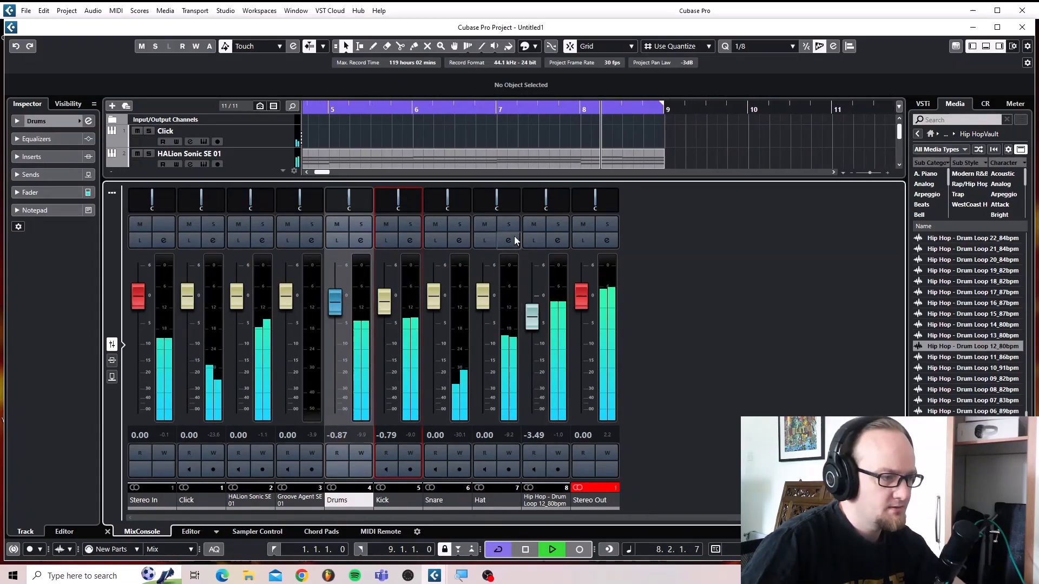
left_click(533, 224)
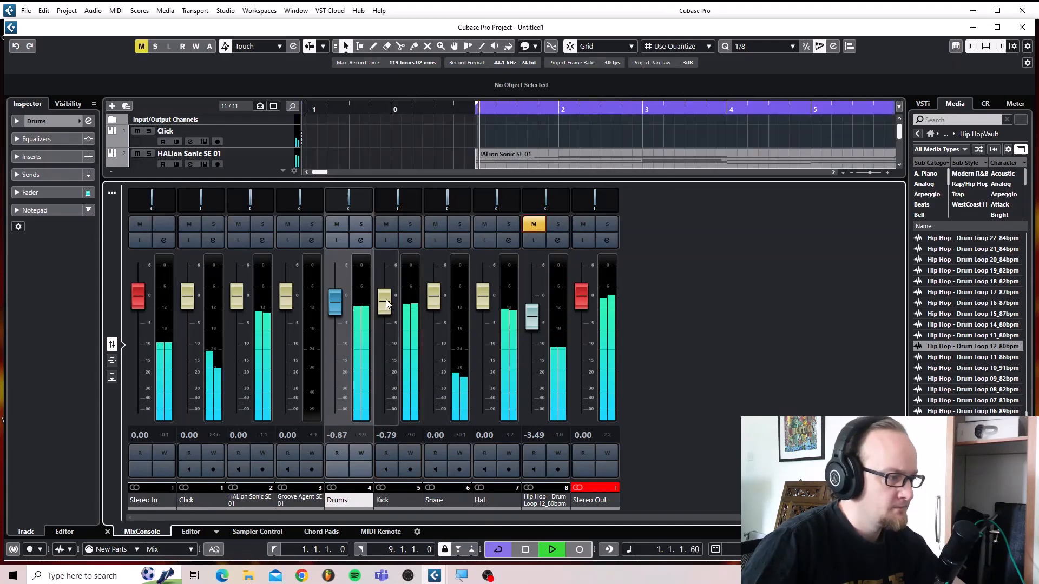
Set the faders to about -0.16 dB for Kick, -1.75 dB for Snare, -0.47 dB for Hat and -0.39 dB for Drums, and close the lower-zone MixConsole.
left_click_drag(384, 301, 484, 308)
left_click(485, 305)
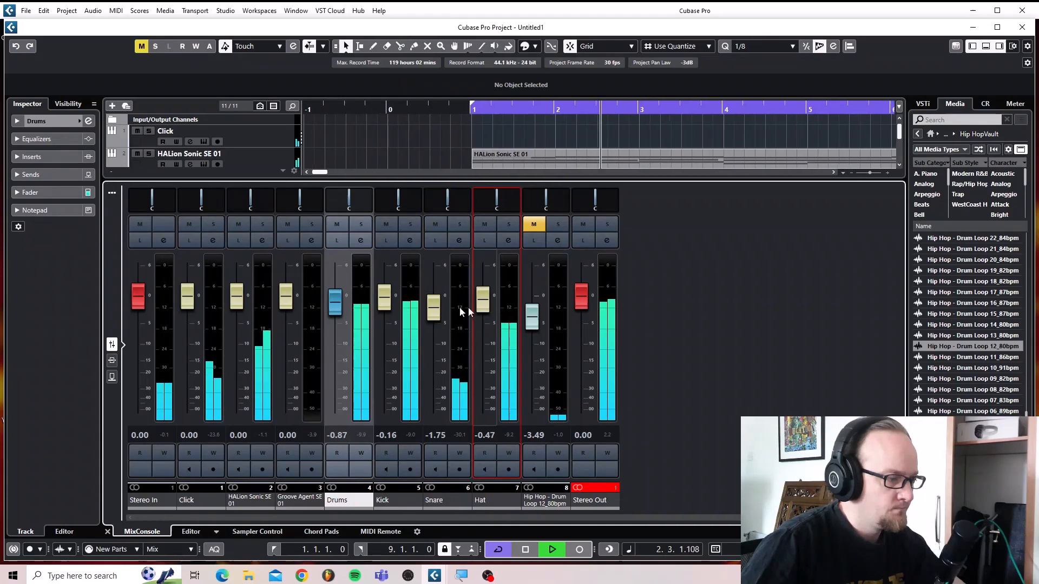
left_click_drag(335, 306, 336, 307)
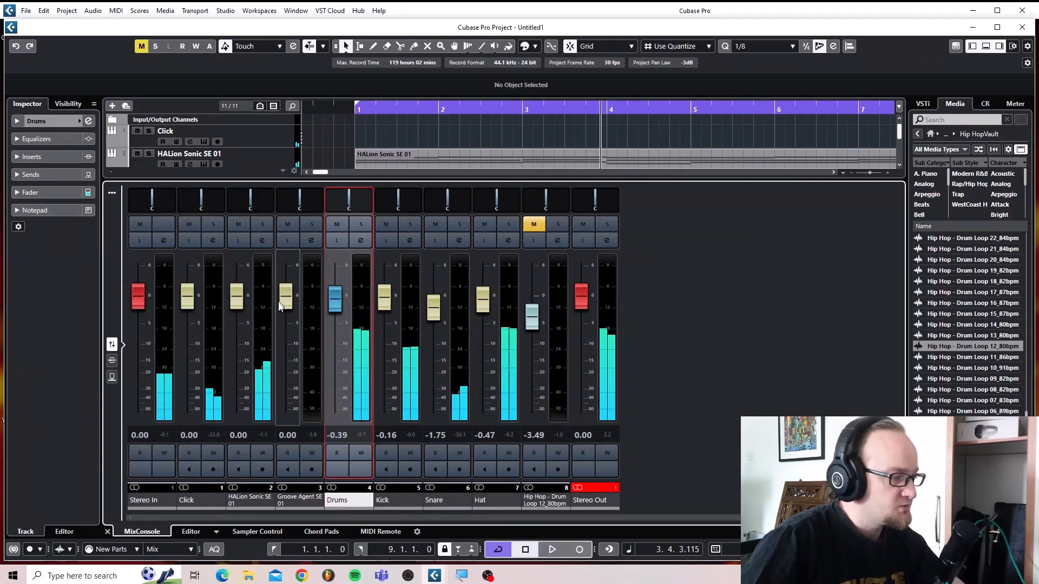
left_click(107, 532)
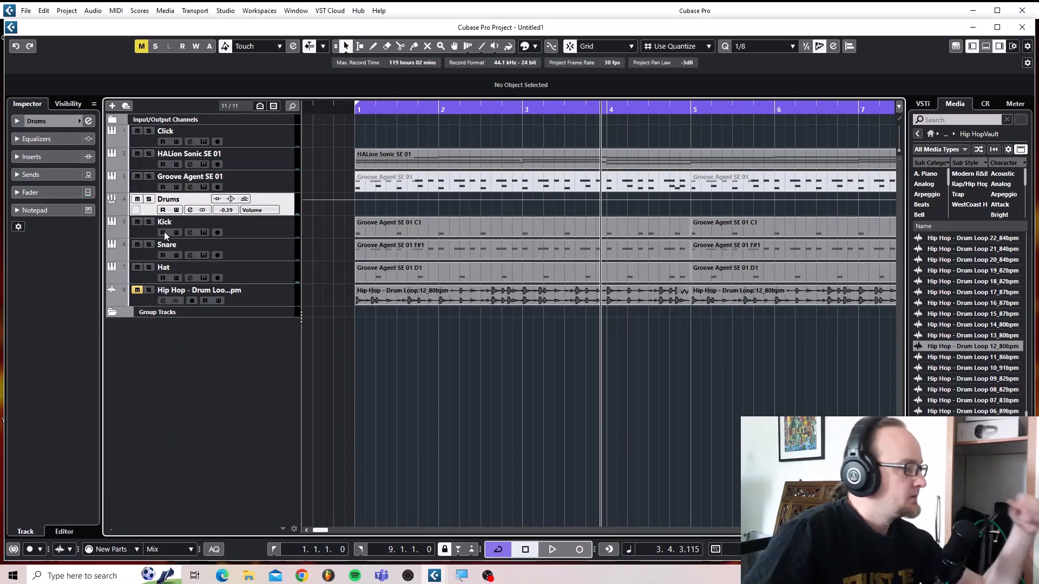
Open the Kick track's Groove Agent SE mixer and mute its Kick, Snare and Hihat channels.
left_click(203, 233)
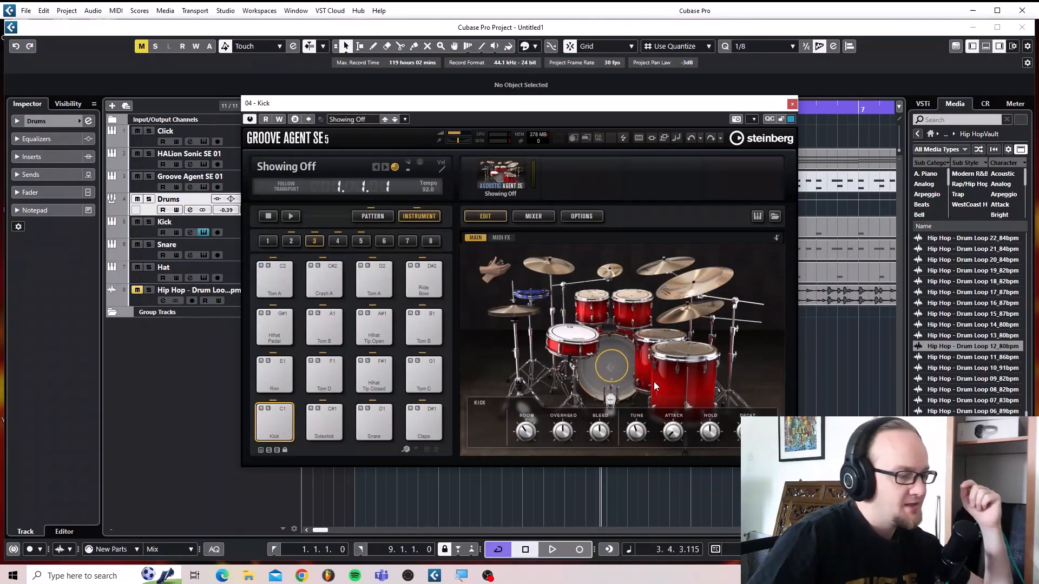
left_click(537, 219)
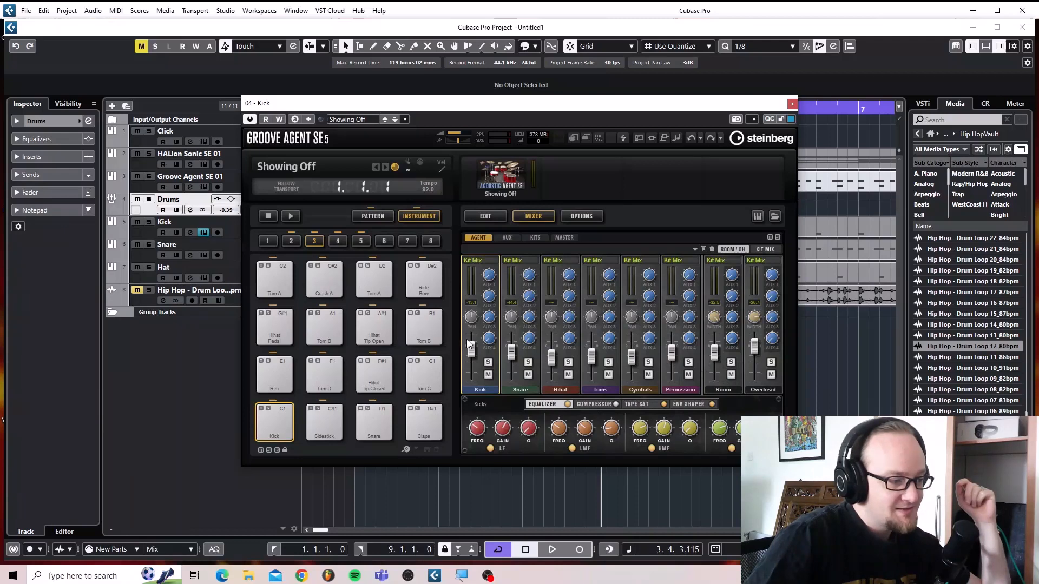
left_click(488, 375)
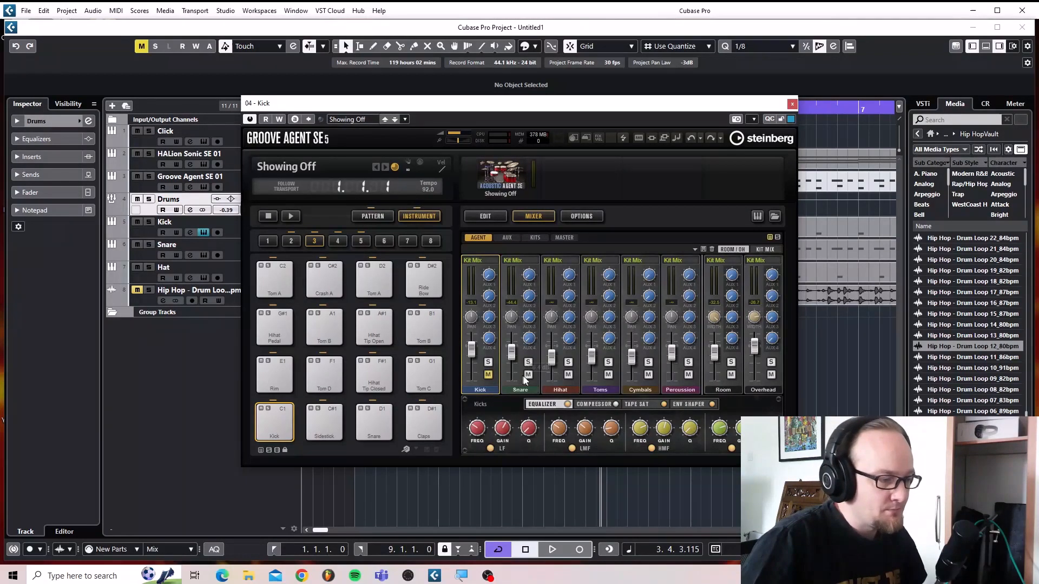
left_click(567, 374)
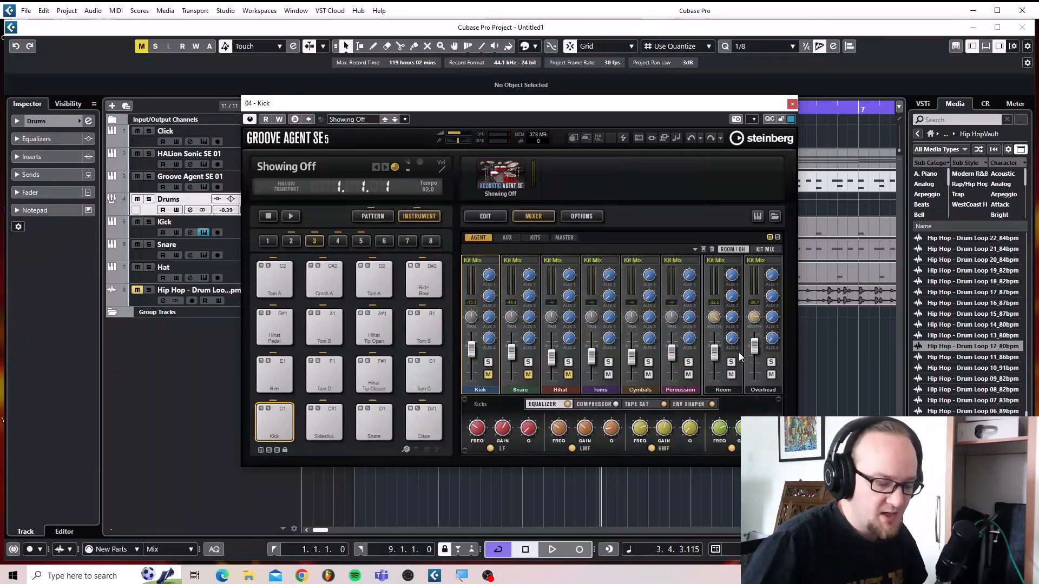
During playback, pull the Overhead level all the way down and raise the Room level slightly in Groove Agent's mixer, and close the instrument.
key("space")
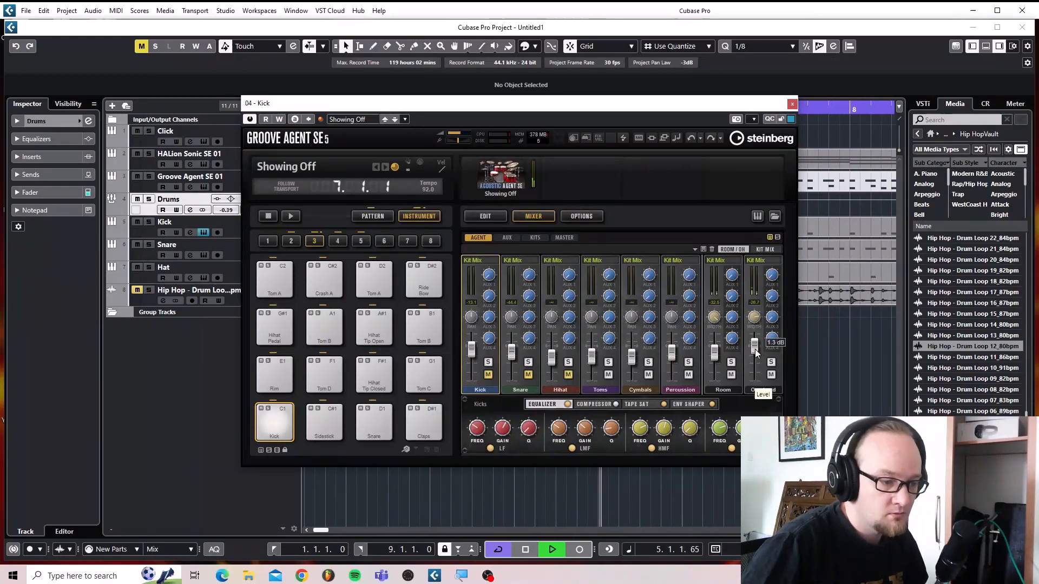
left_click_drag(754, 349, 712, 346)
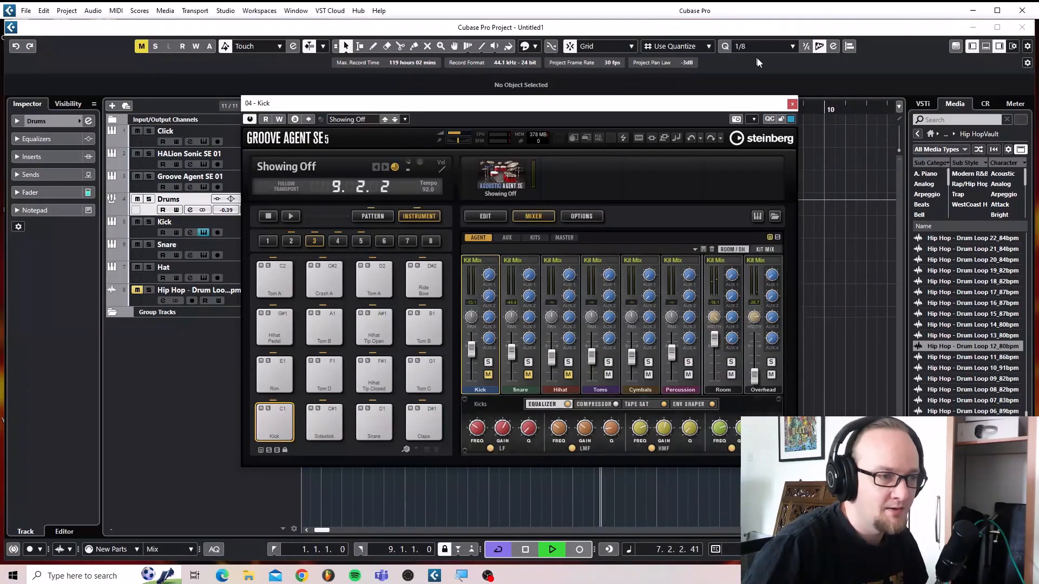
left_click(791, 104)
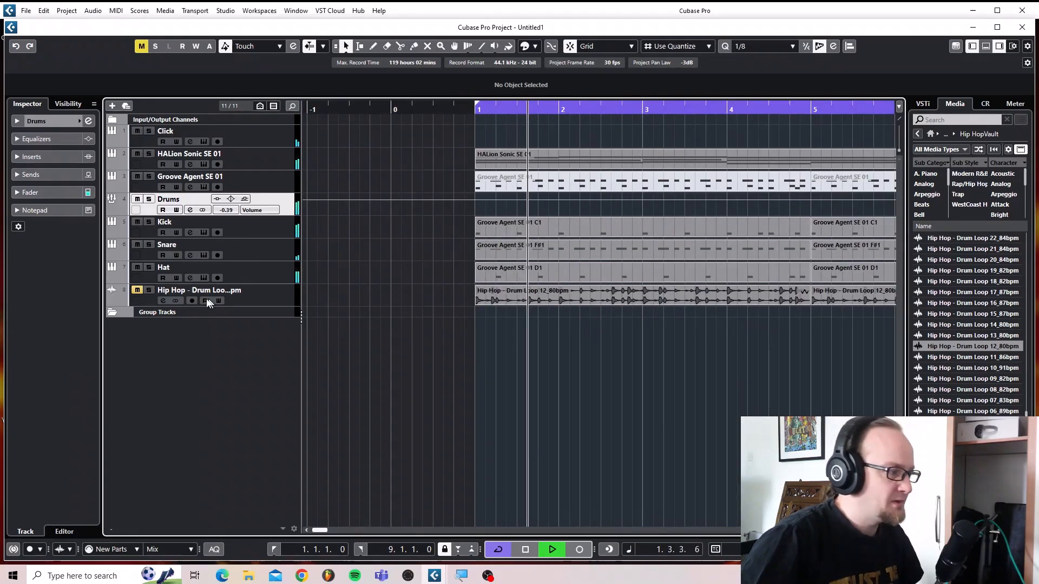
Unmute the hip hop drum loop track and lower its MixConsole fader to about -8.64 dB.
left_click(137, 291)
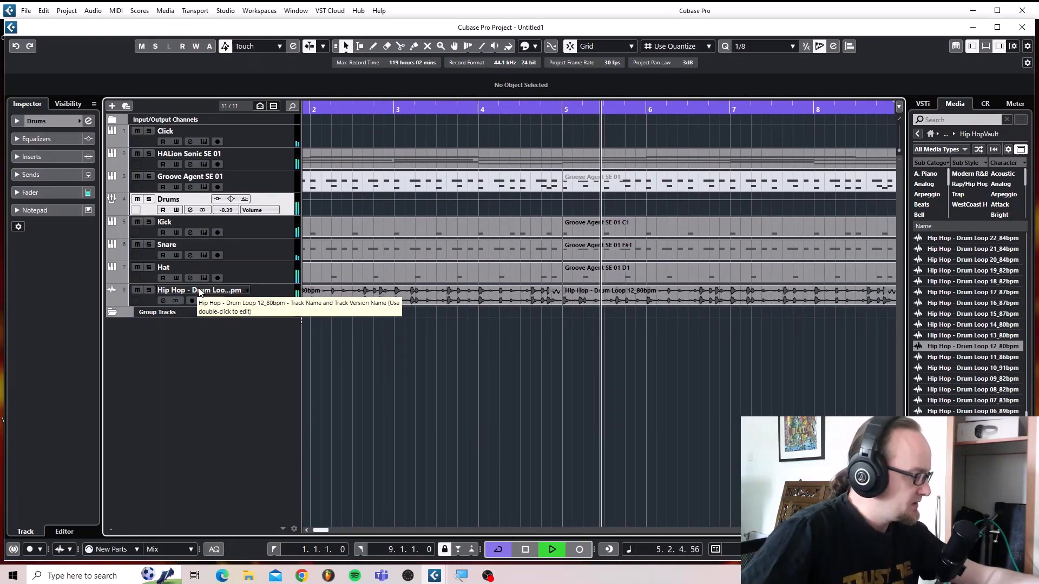
key("alt+F3")
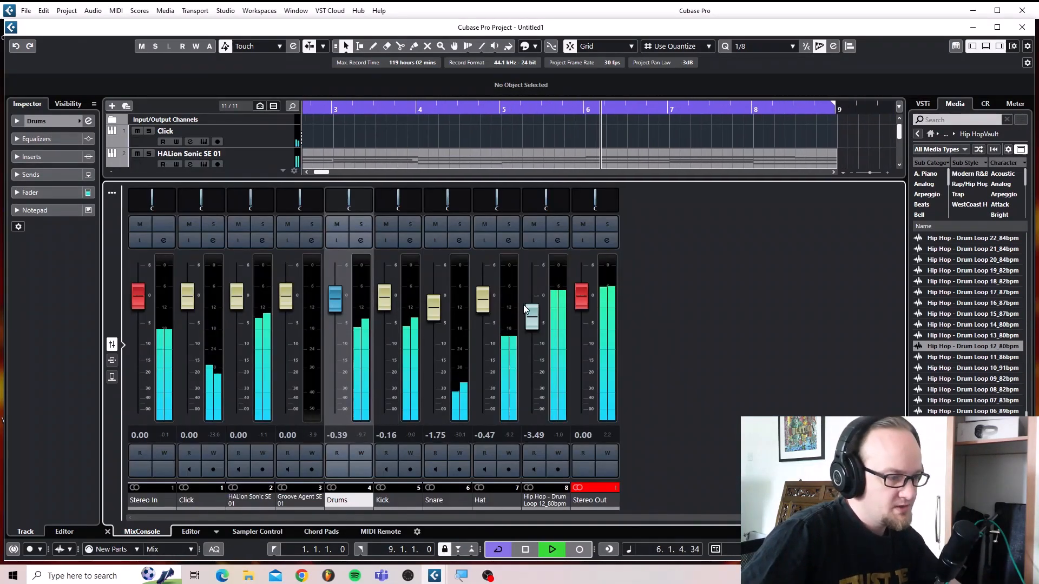
mouse_move(534, 317)
left_mouse_down()
mouse_move(536, 347)
mouse_move(535, 336)
left_mouse_up()
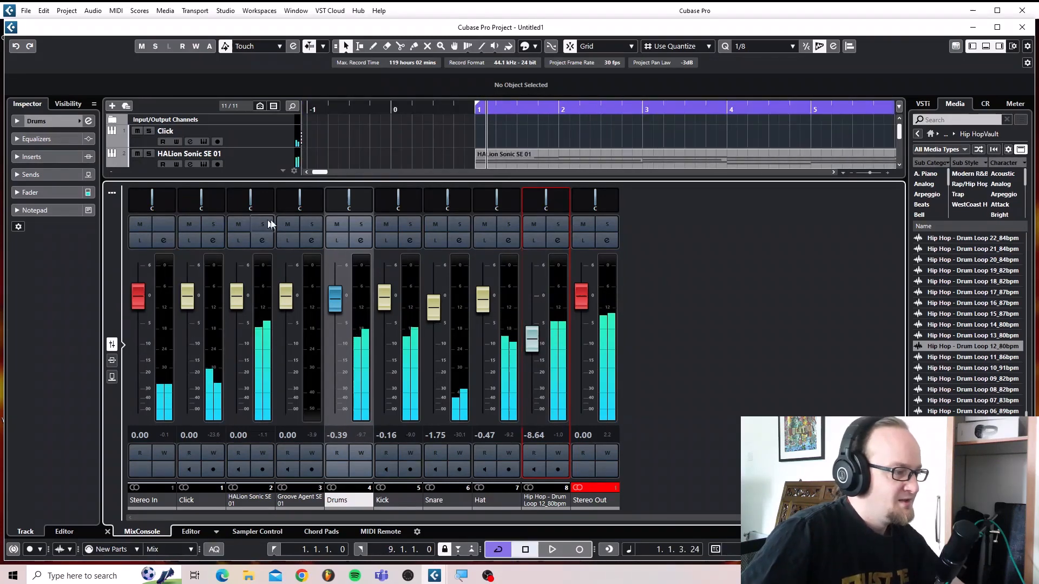
Show the MixConsole inserts and load Compressor in the Drums group's first slot, replacing it with VintageCompressor.
left_click(112, 360)
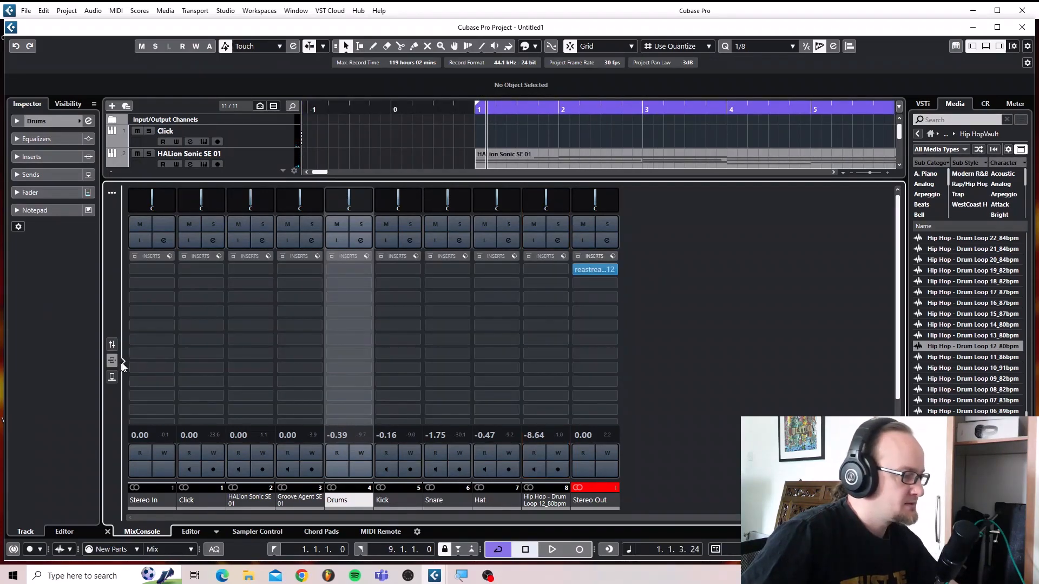
left_click(361, 270)
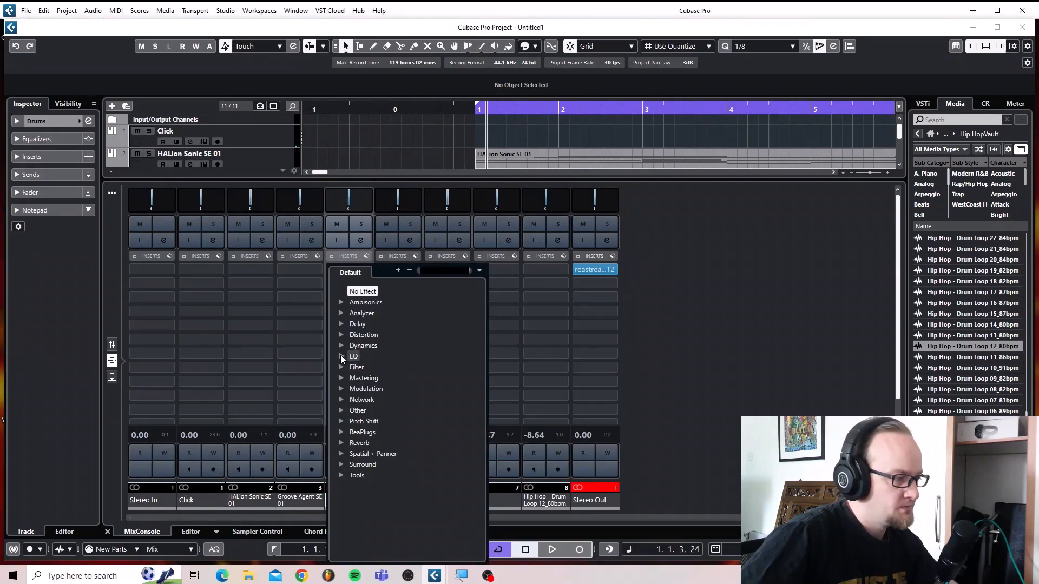
left_click(342, 356)
left_click(364, 362)
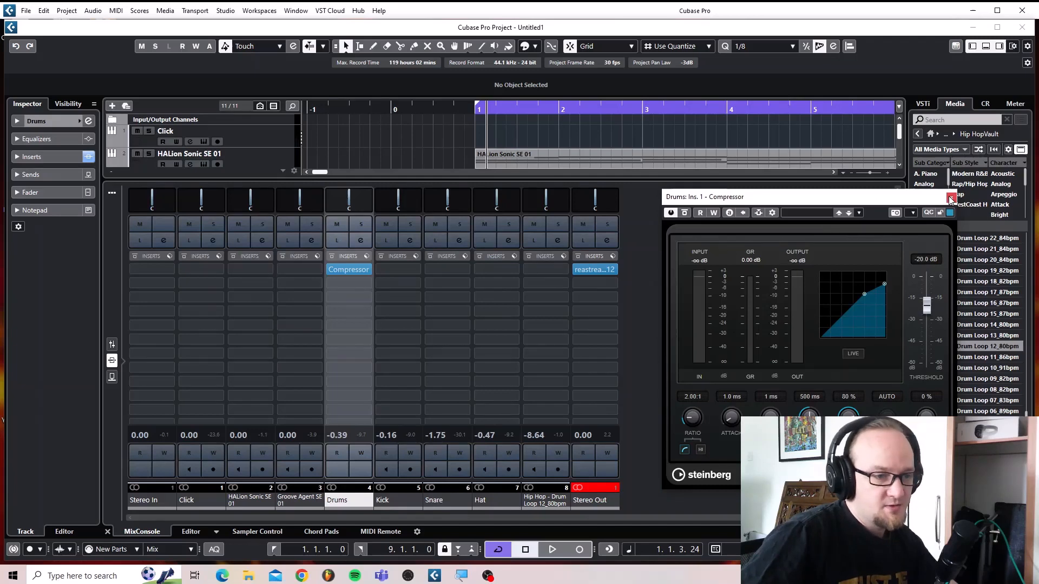
left_click(950, 199)
left_click(347, 270)
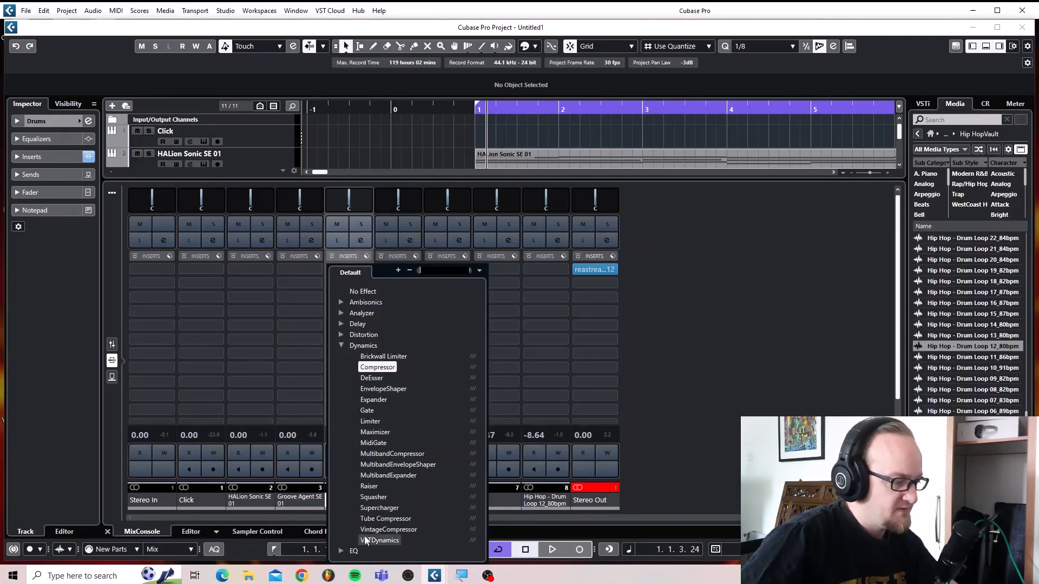
left_click(381, 529)
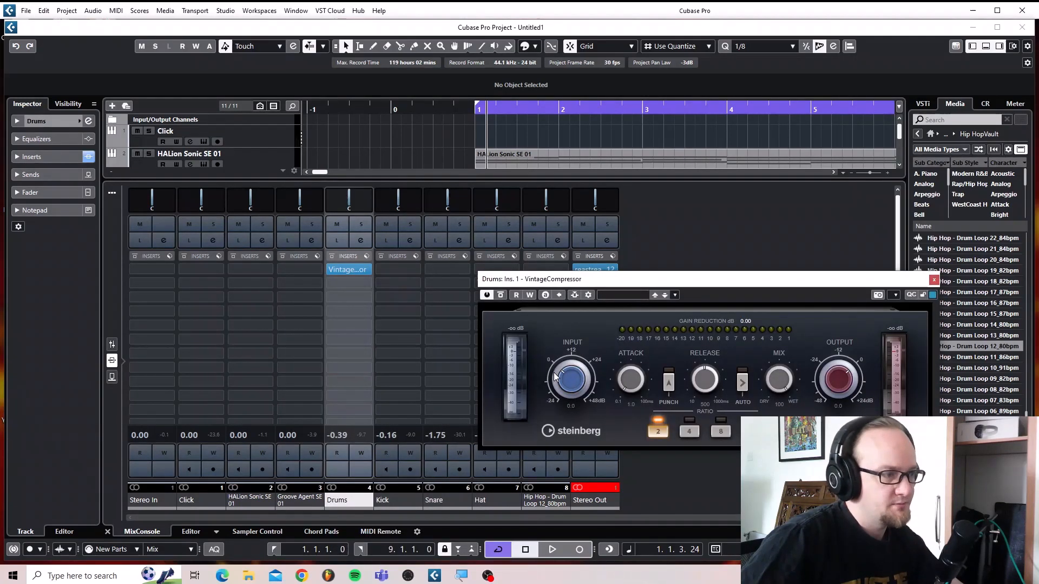
During playback, set the Drums group's VintageCompressor input to about 24.1 and output to about -12.6, and close the effect window.
key("space")
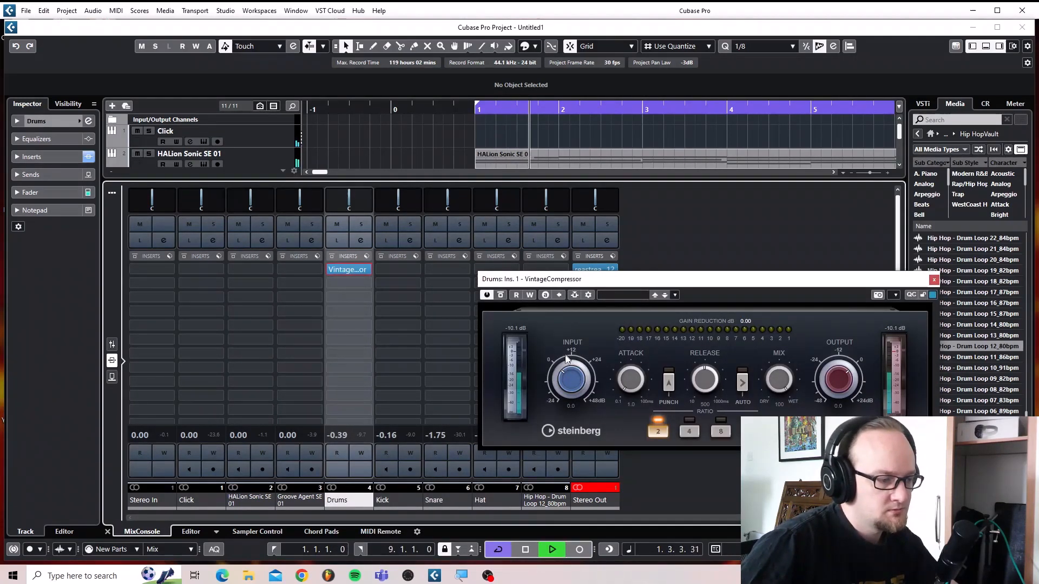
left_click_drag(575, 383, 571, 364)
left_click_drag(840, 388, 840, 394)
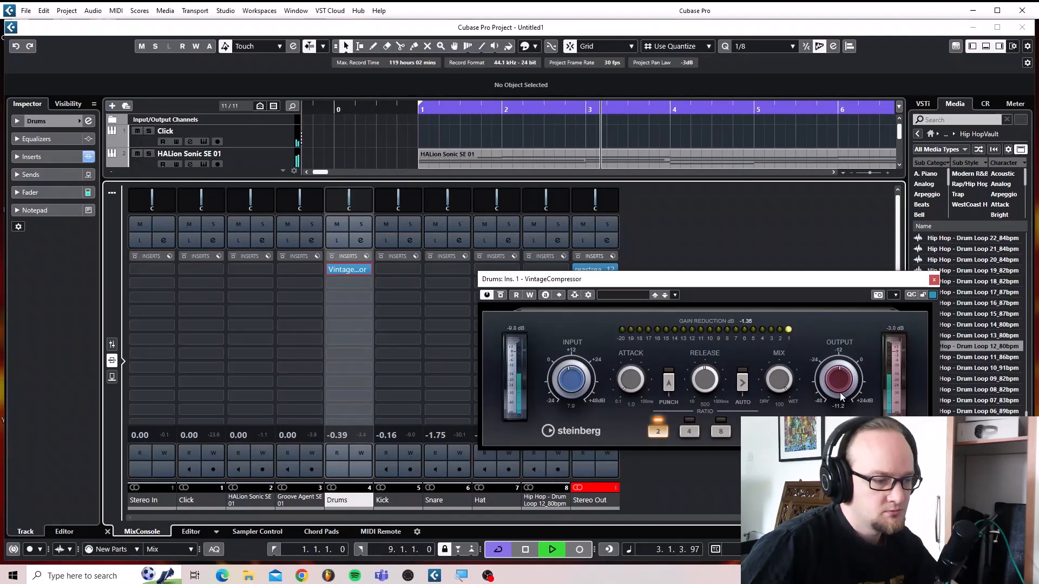
left_click_drag(571, 377, 570, 349)
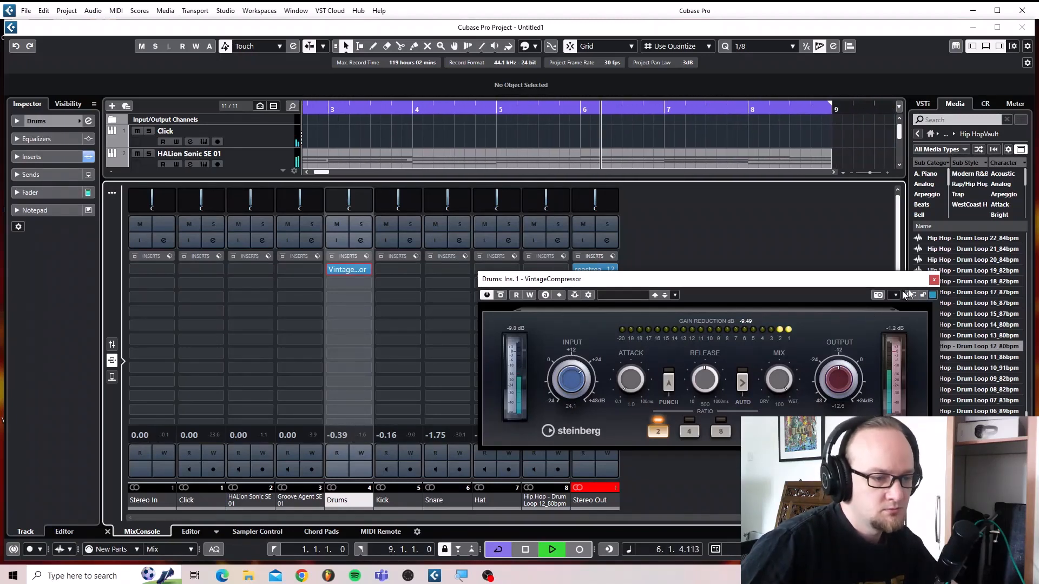
left_click(934, 279)
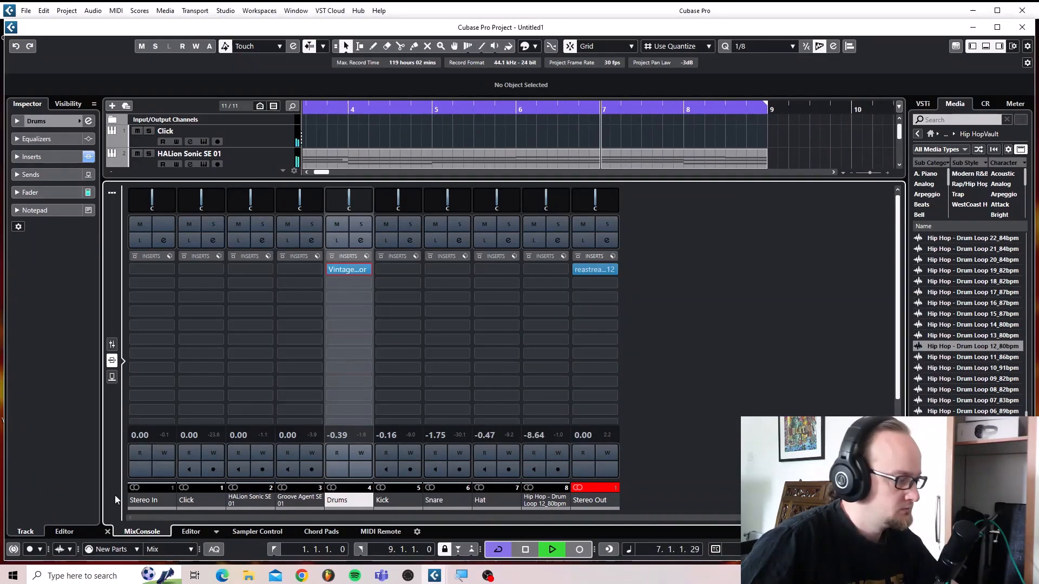
Close the lower-zone MixConsole, stop playback and return the project cursor to the start of bar 1.
left_click(107, 531)
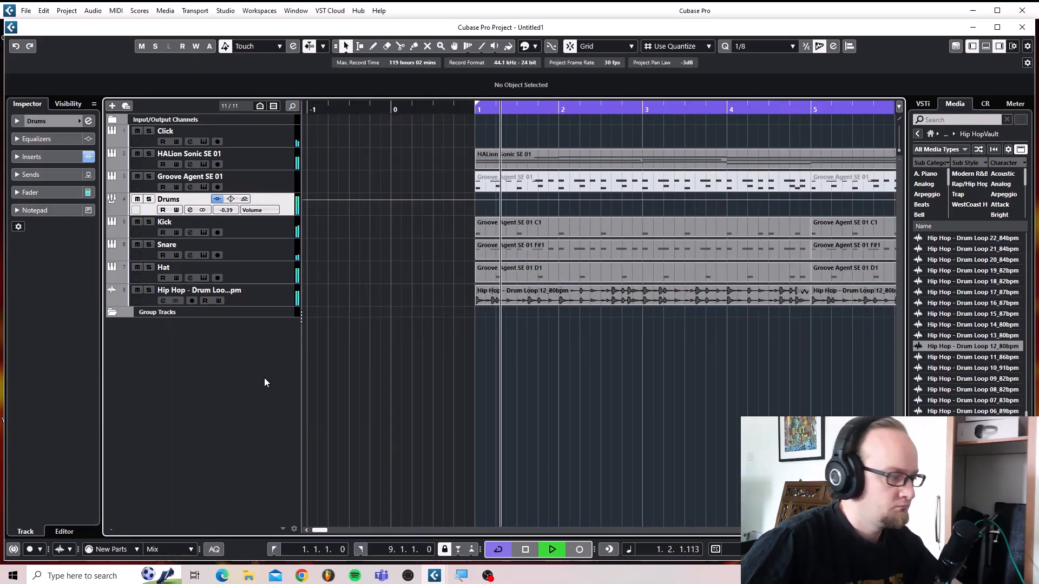
key("space")
left_click(473, 107)
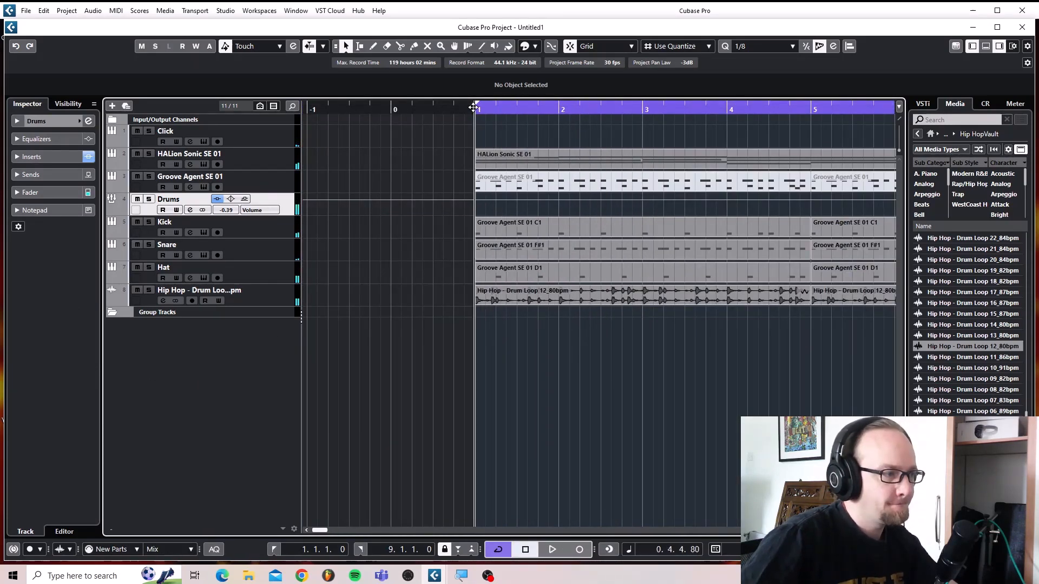
Add one instrument track using HALion Sonic SE with its audio output set to Stereo Out.
right_click(225, 353)
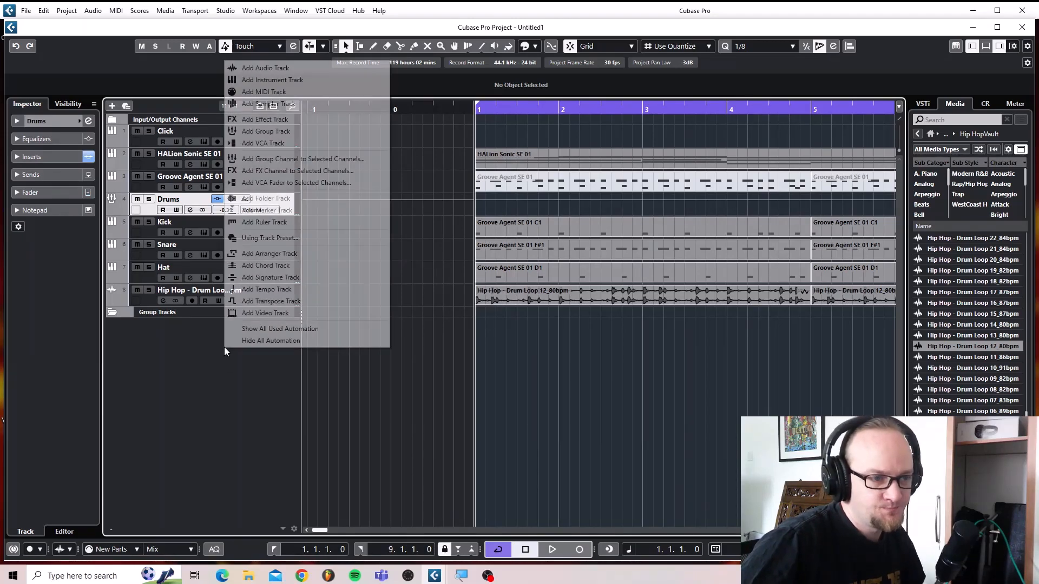
left_click(251, 80)
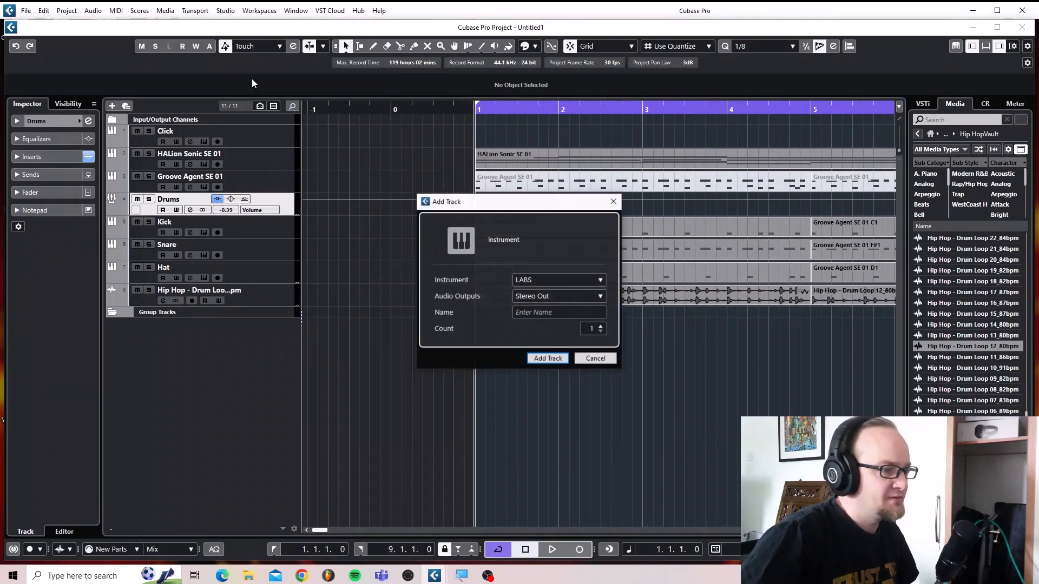
left_click(601, 280)
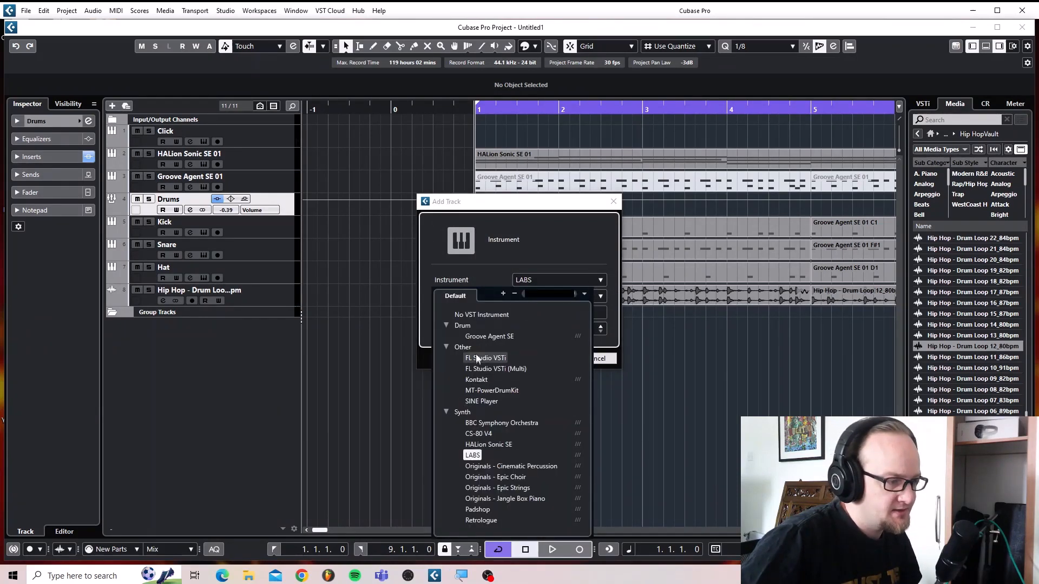
left_click(481, 446)
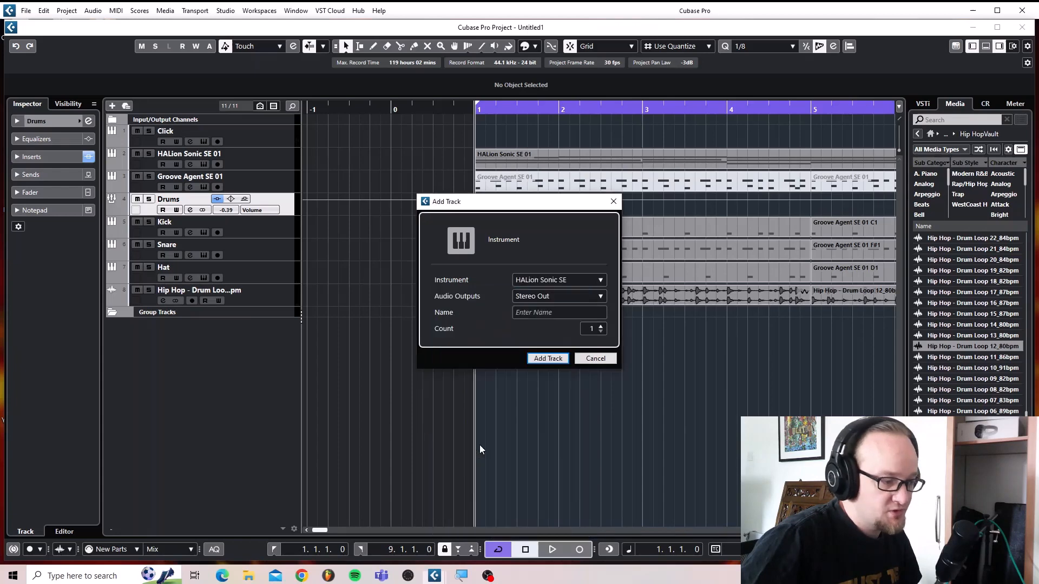
left_click(547, 359)
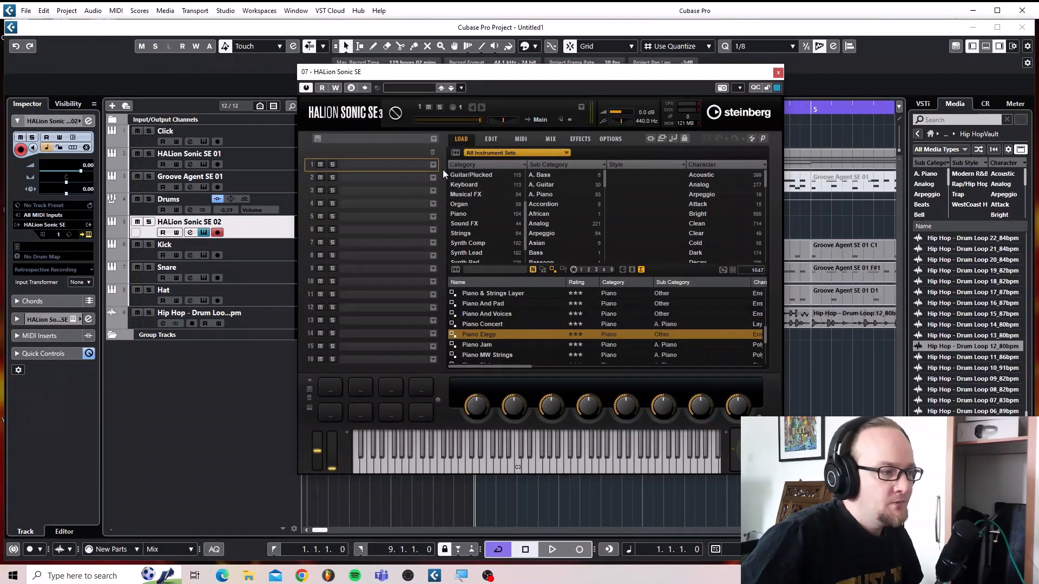
Filter the HALion Sonic SE presets to category Bass and sub category E. Bass, and load SR Rockout Bass.
scroll(465, 200, "up", 2)
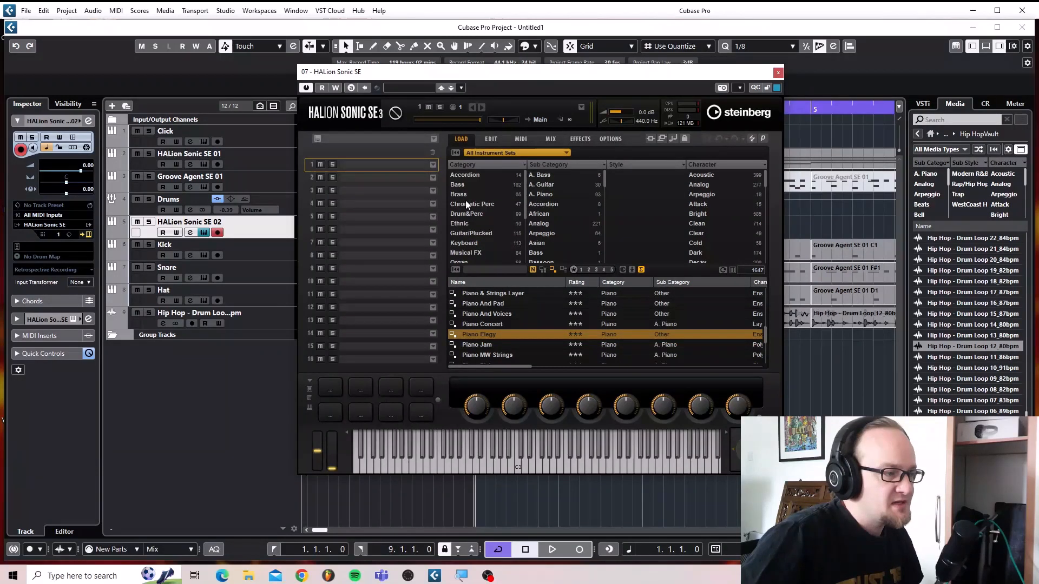
left_click(461, 184)
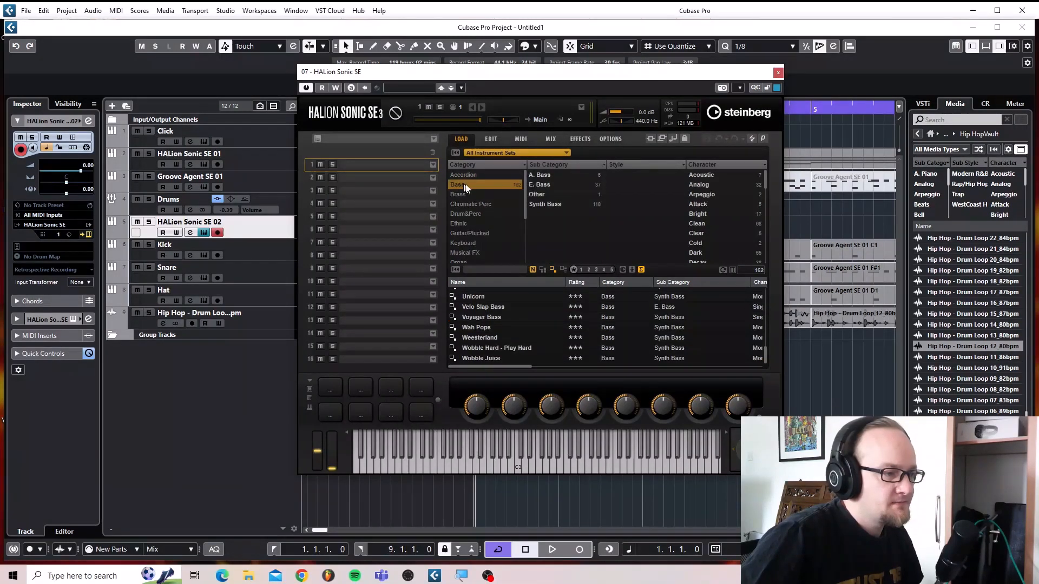
double_click(540, 184)
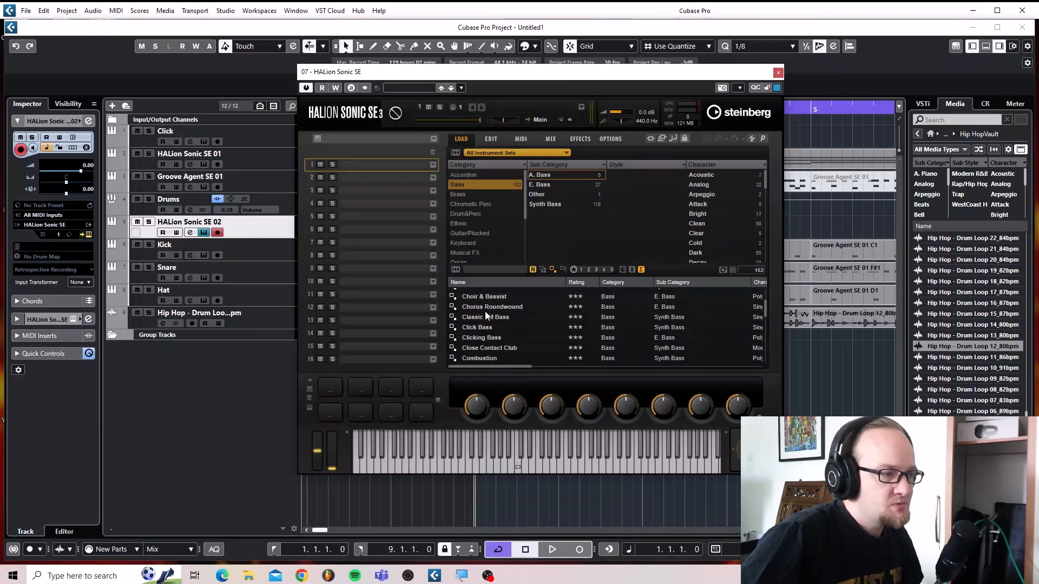
left_click(539, 184)
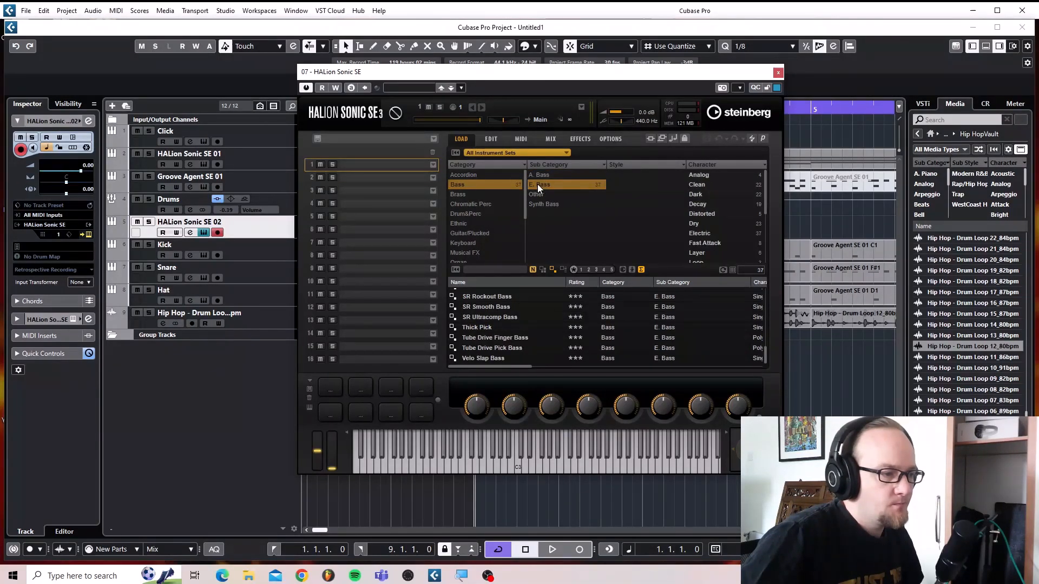
left_click(482, 296)
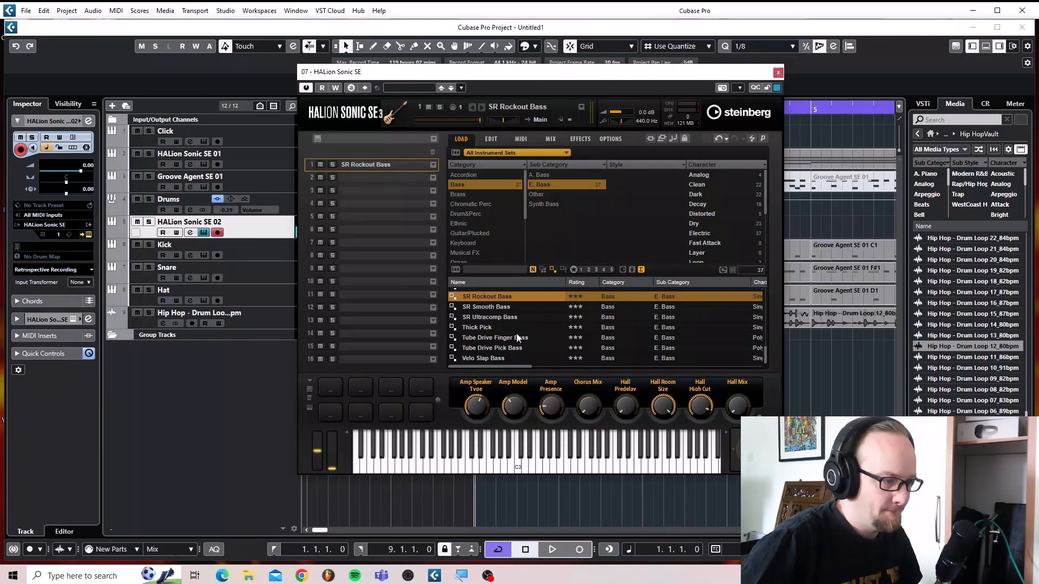
Load the Pick Bass VX preset, move the instrument window clear of the tracks, and try the sound over project playback.
scroll(495, 305, "up", 3)
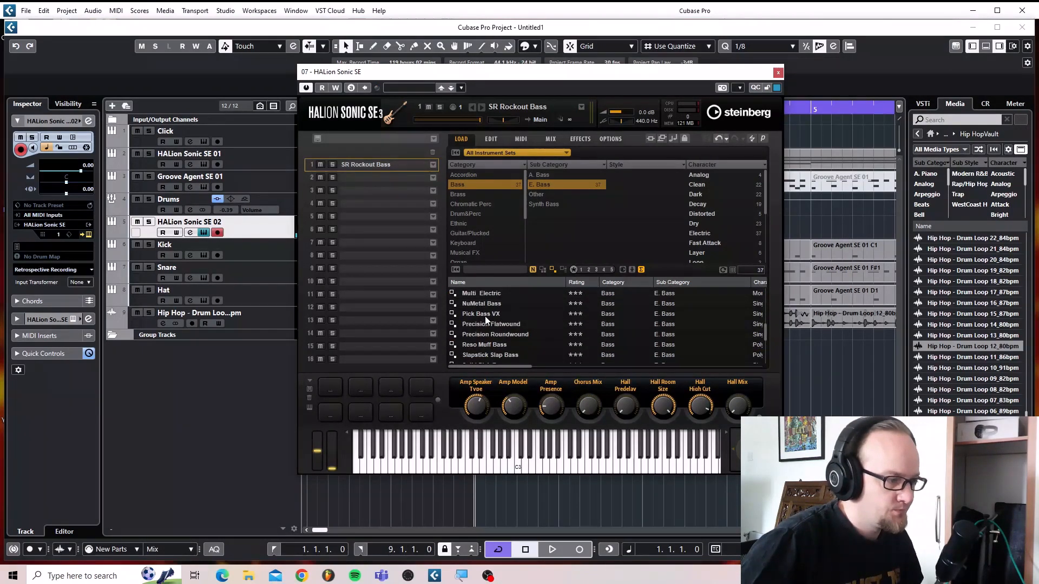
left_click(484, 315)
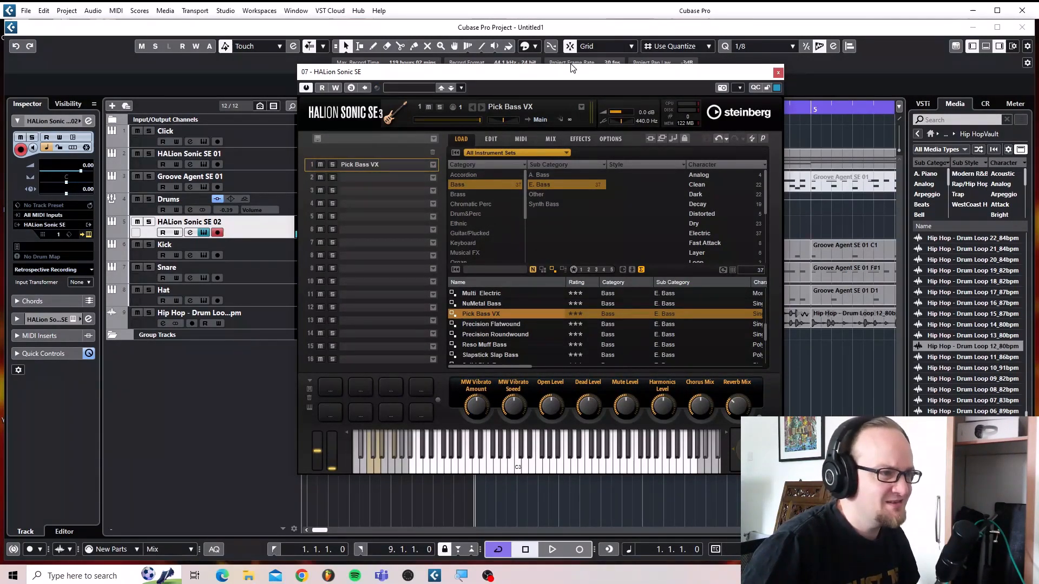
left_click_drag(573, 67, 610, 325)
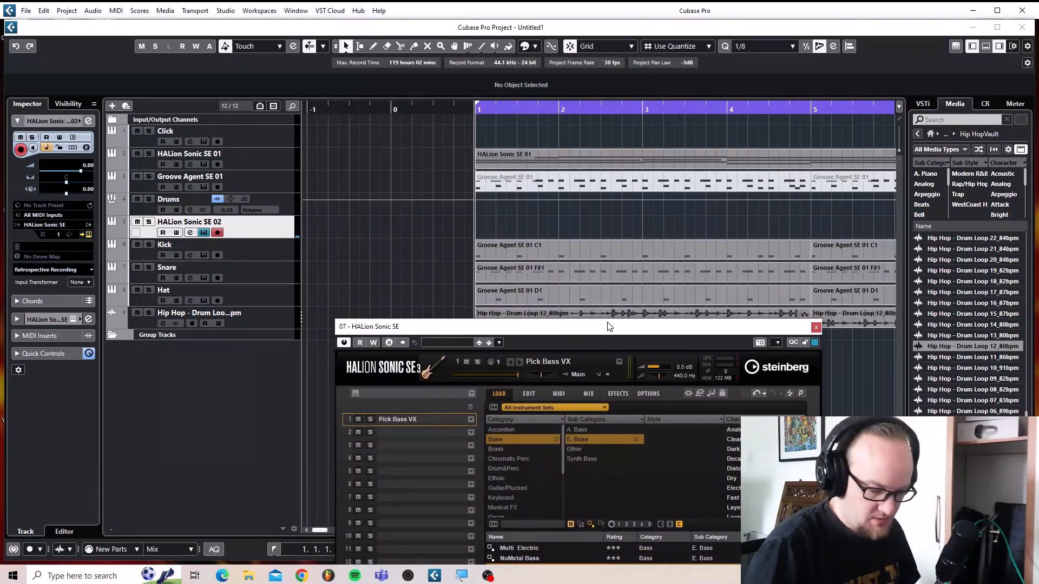
key("space")
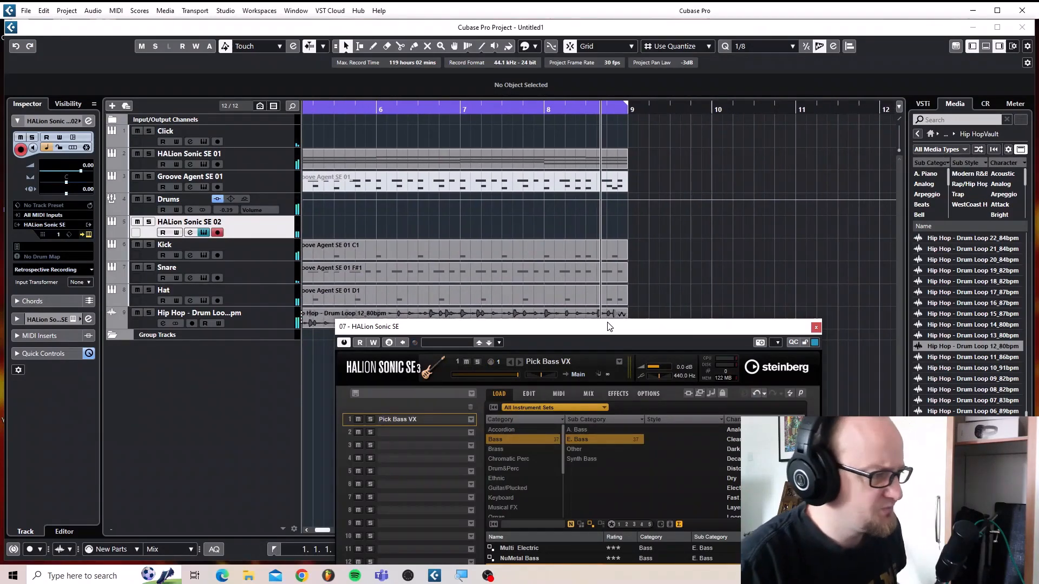
key("space")
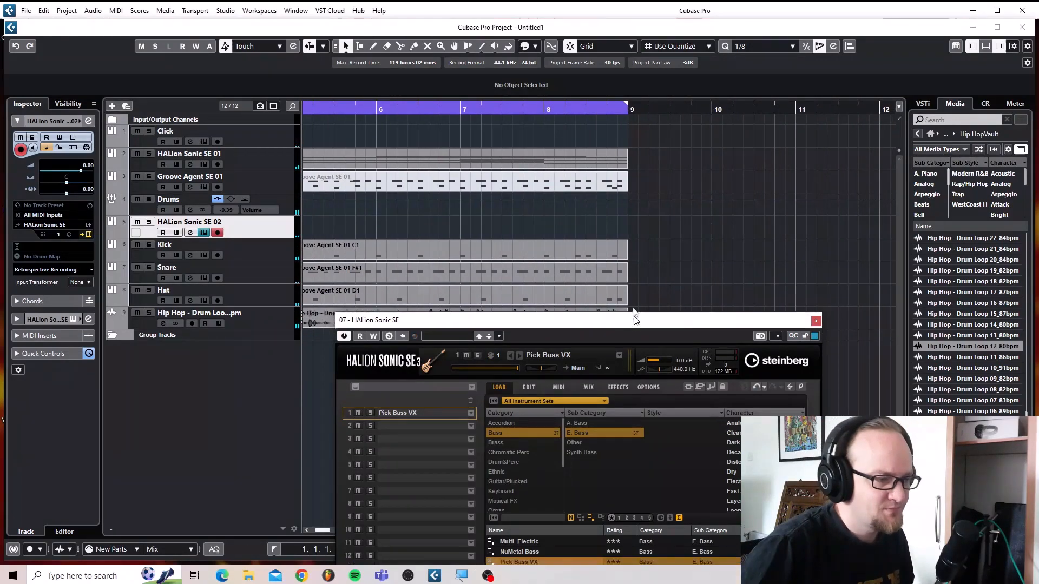
Audition the SR Hofn Bass, SR K5 Str Fng and SR Ultracomp Bass presets in HALion Sonic SE.
left_click_drag(638, 328, 508, 48)
scroll(396, 281, "down", 3)
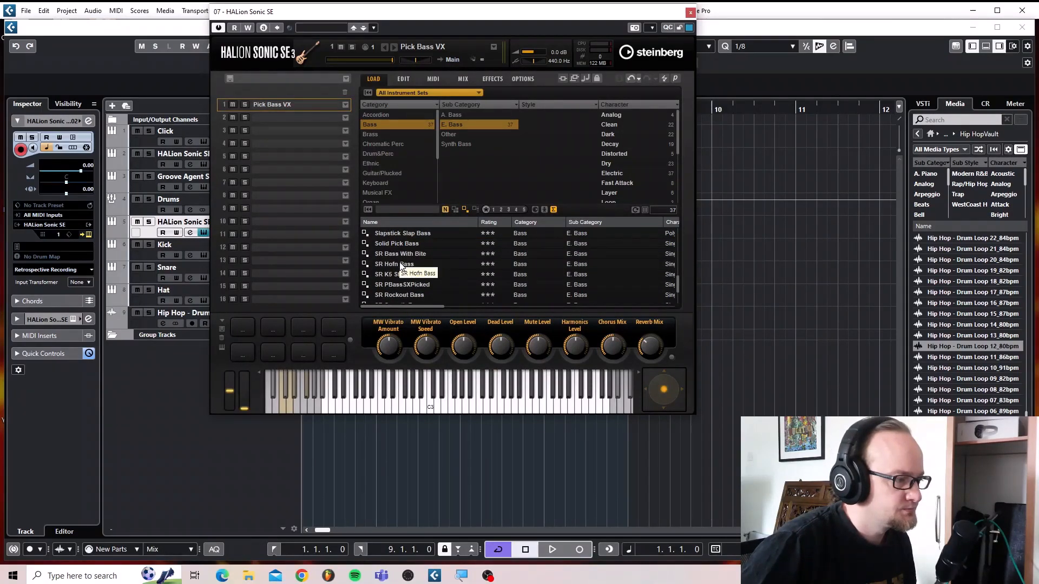
left_click(399, 262)
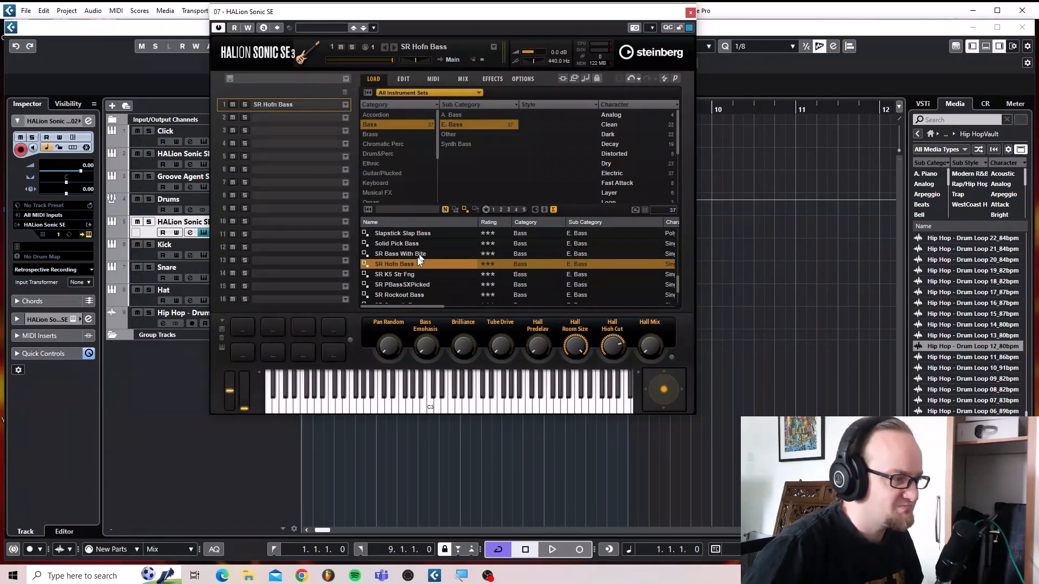
left_click(410, 274)
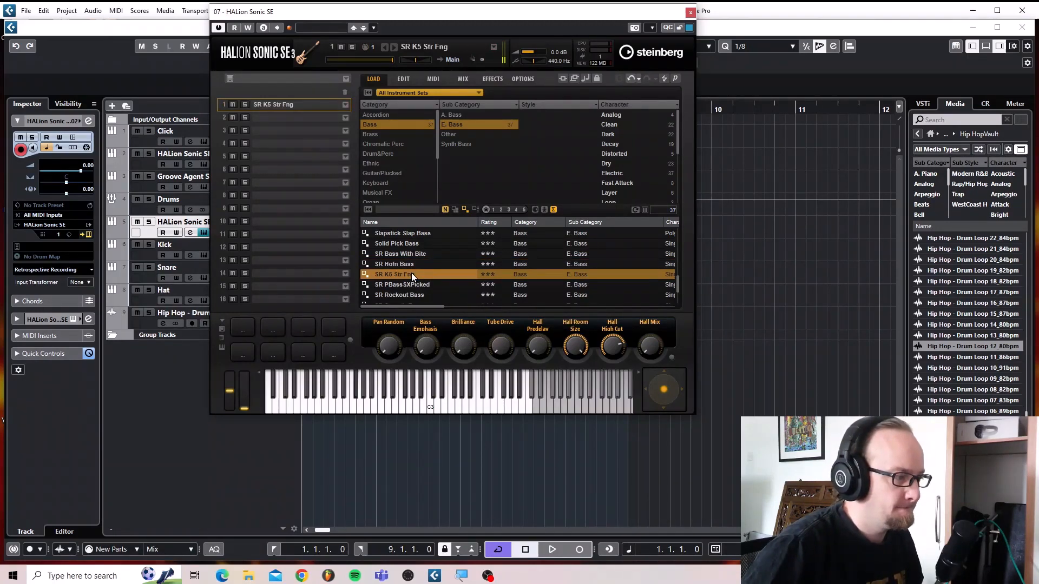
scroll(411, 275, "down", 2)
left_click(410, 275)
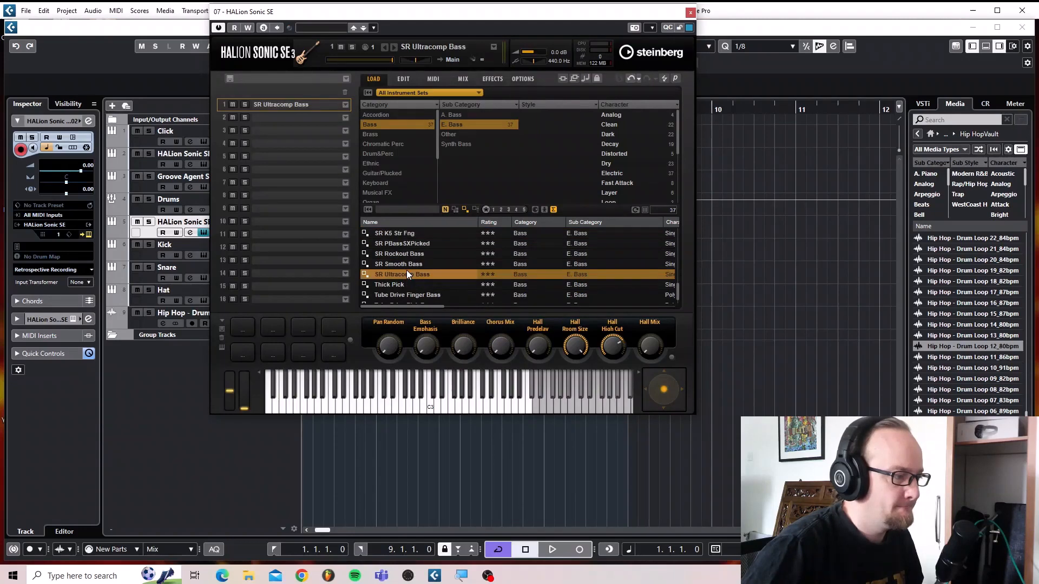
Load the Thick Pick preset as the bass sound and close the HALion Sonic SE window.
scroll(411, 283, "down", 1)
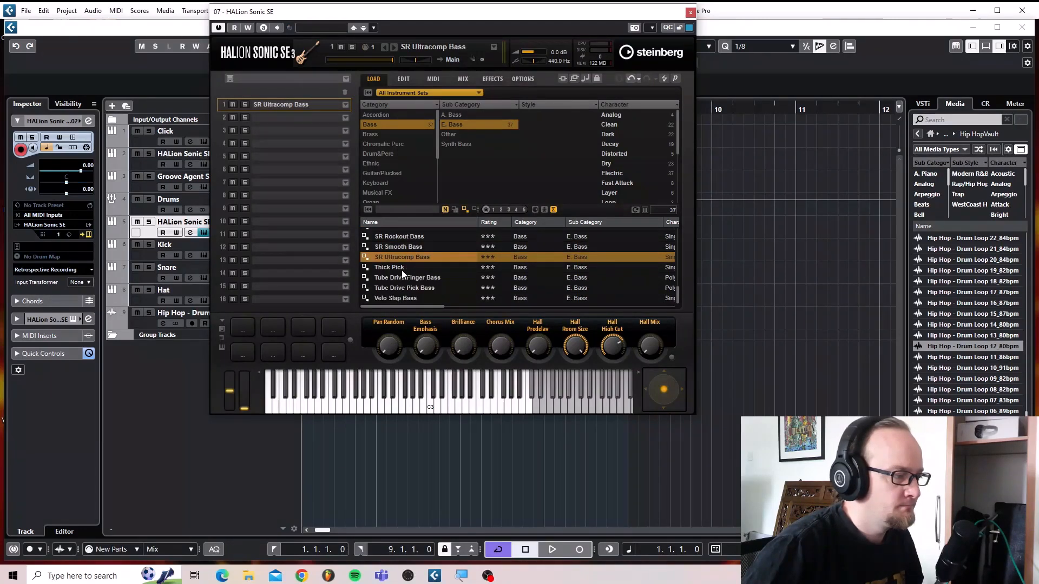
left_click(401, 267)
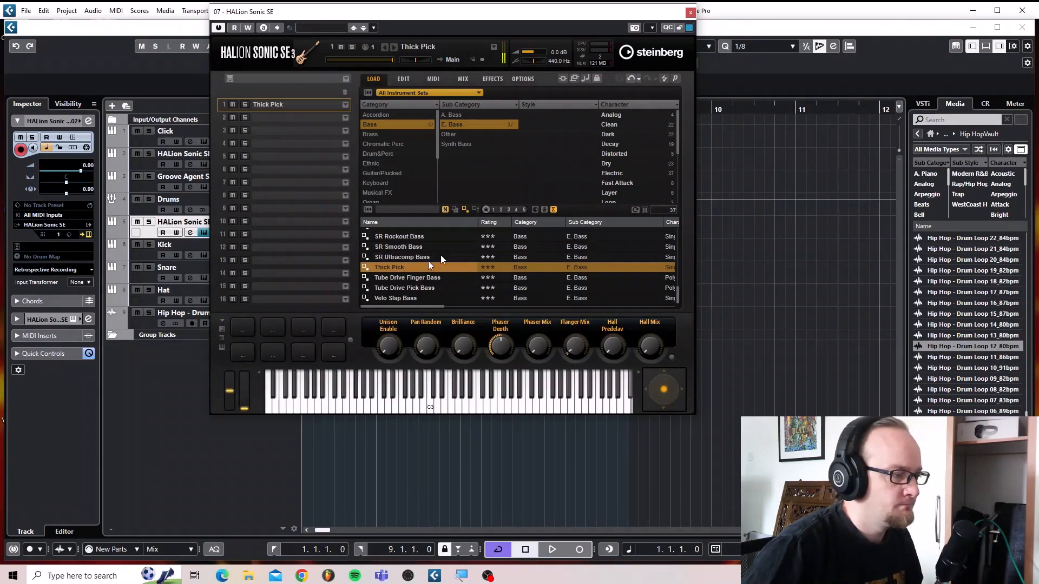
left_click(690, 12)
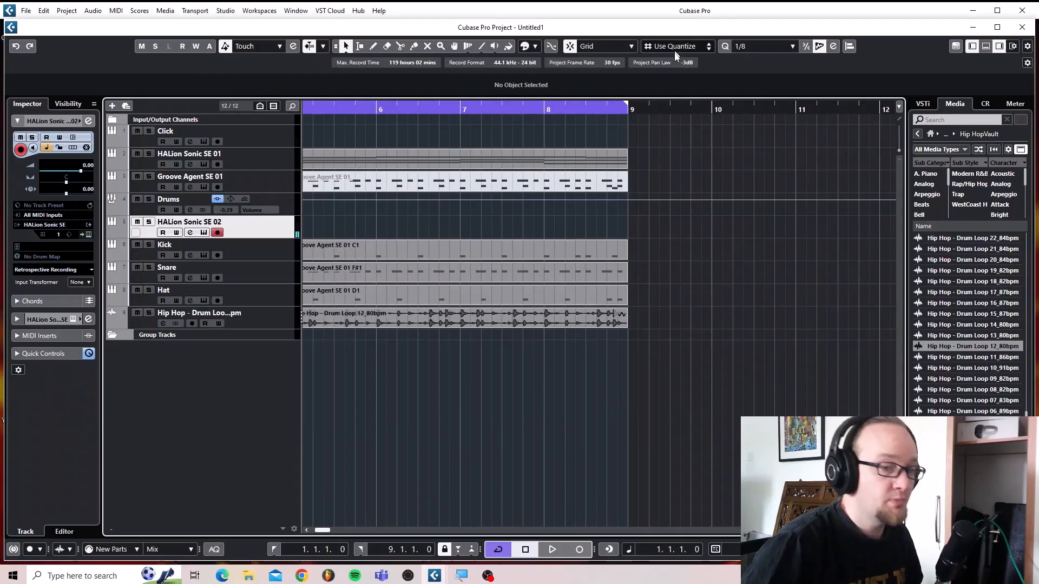
Play the project to rehearse the bass line and return the project cursor to the start.
key("space")
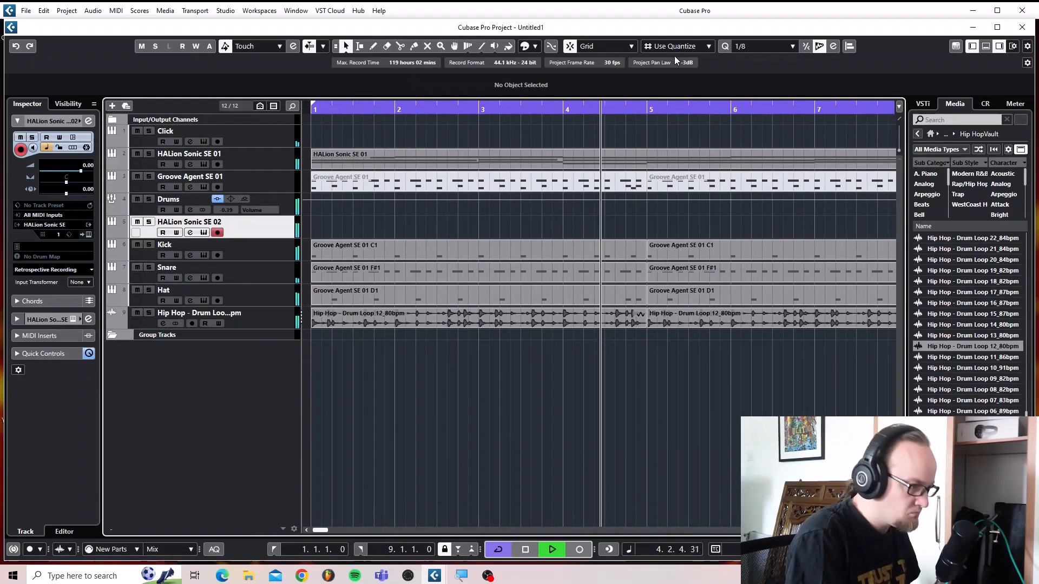
key("Home")
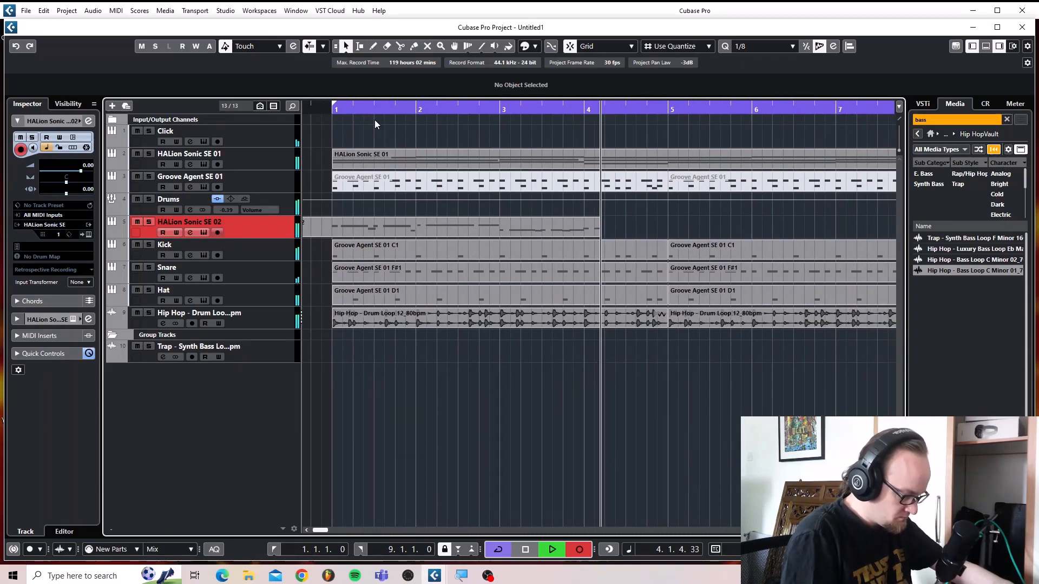
Stop and delete the current bass take on HALion Sonic SE 02, and record a new take starting from bar 0.
key("space")
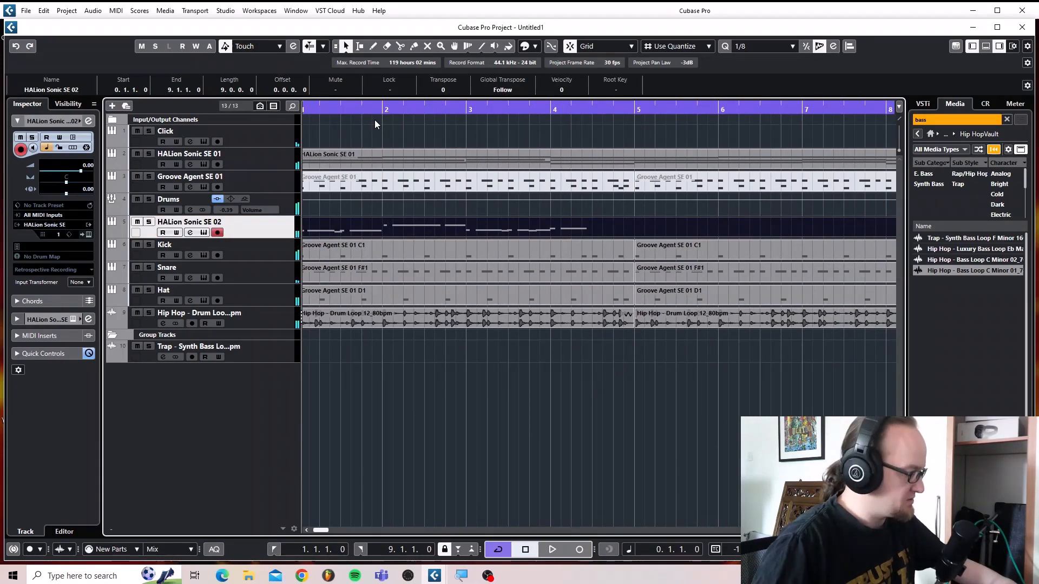
key("Delete")
scroll(377, 230, "left", 3)
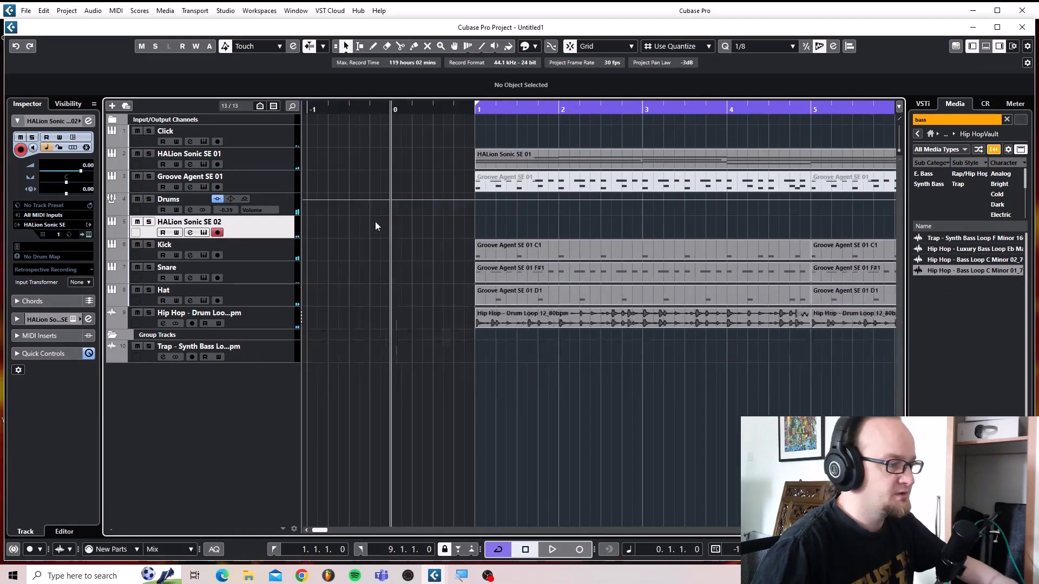
key("KP_Multiply")
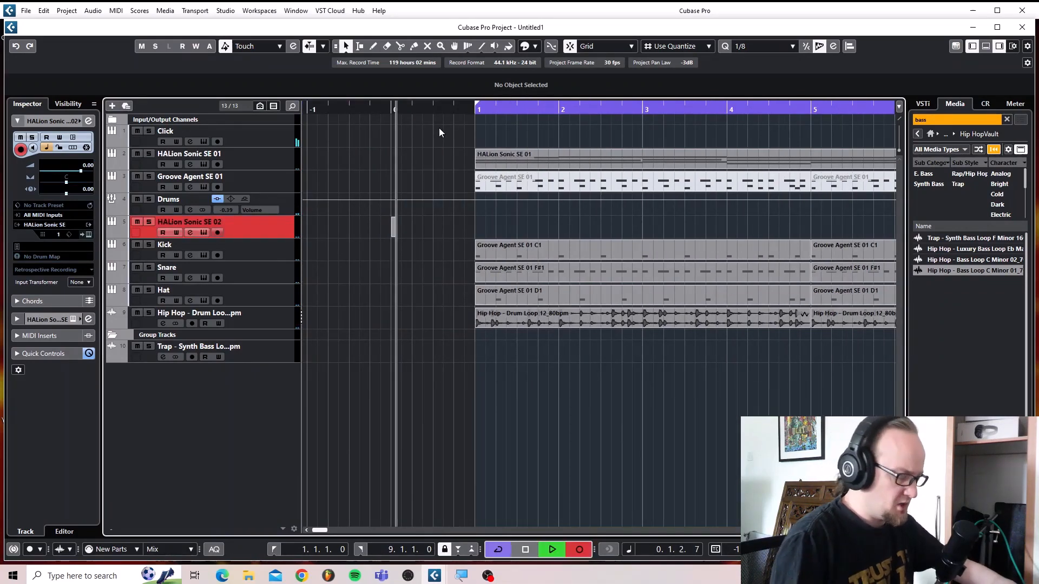
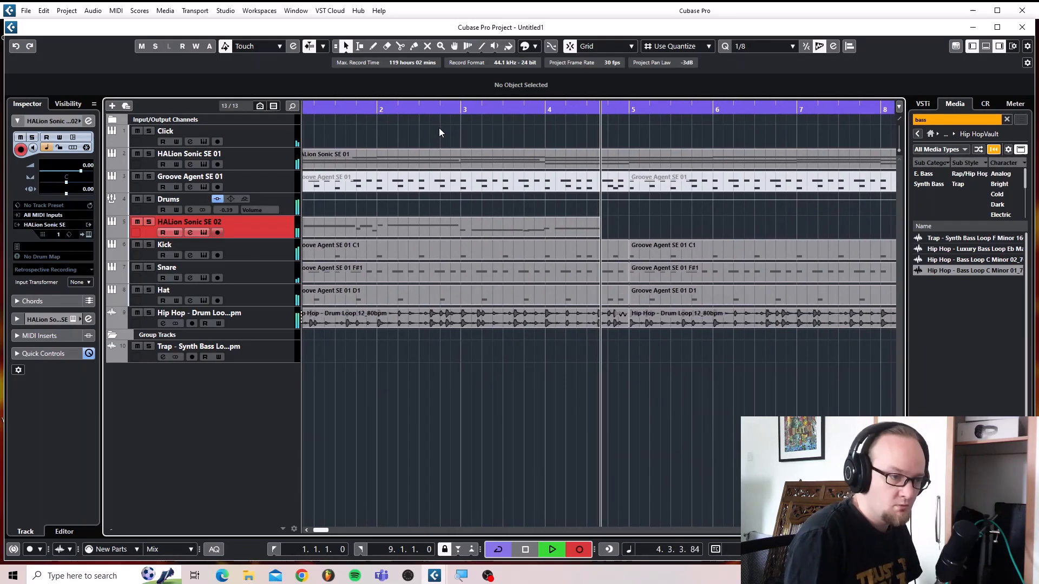
key("space")
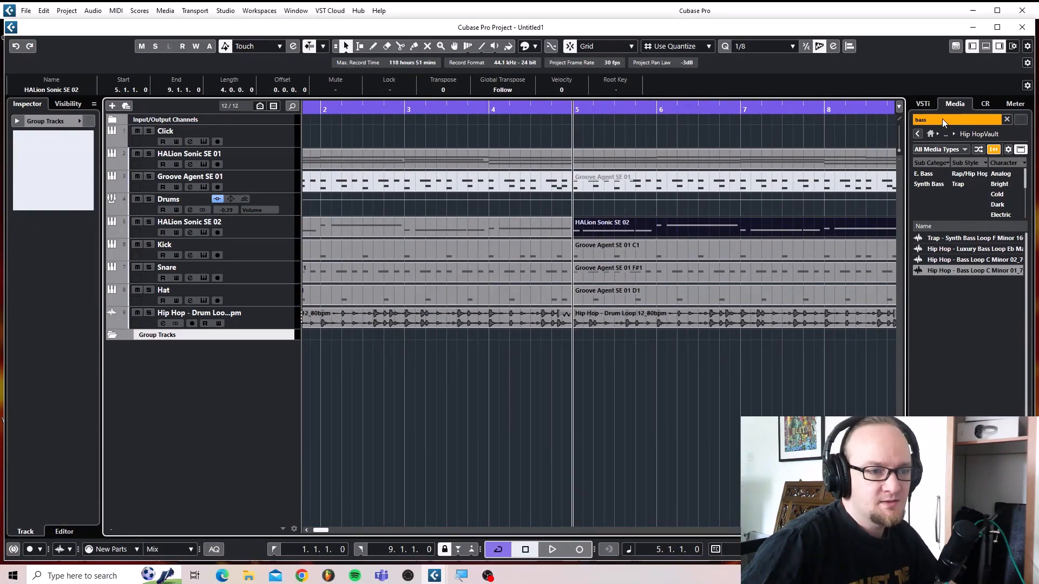
Replace the bass media search by opening the Bloom library under Loops & Samples and searching it for "vocal".
left_click(942, 119)
key("BackSpace")
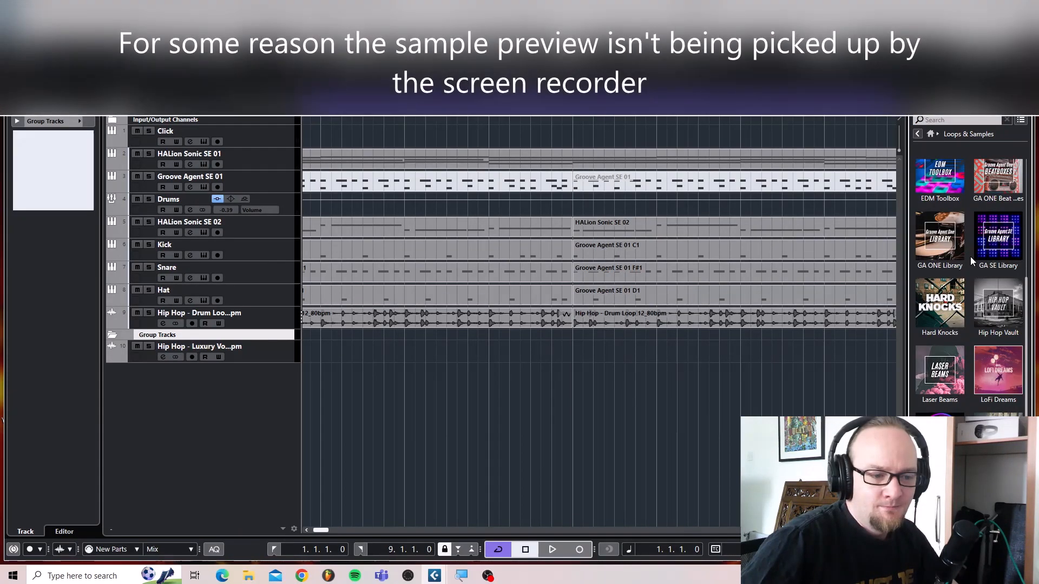
scroll(970, 256, "up", 5)
left_click(942, 325)
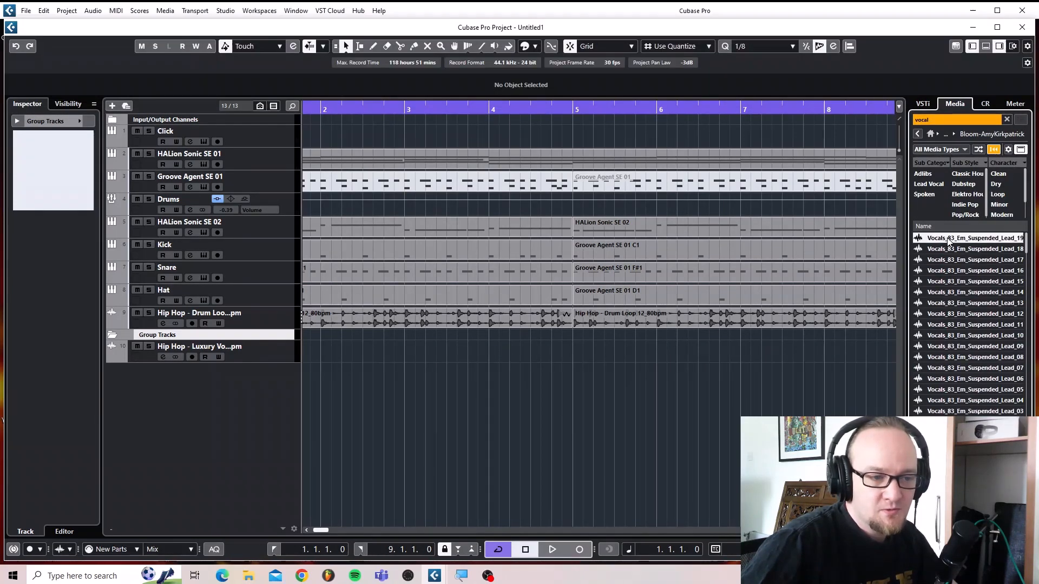
scroll(947, 238, "down", 10)
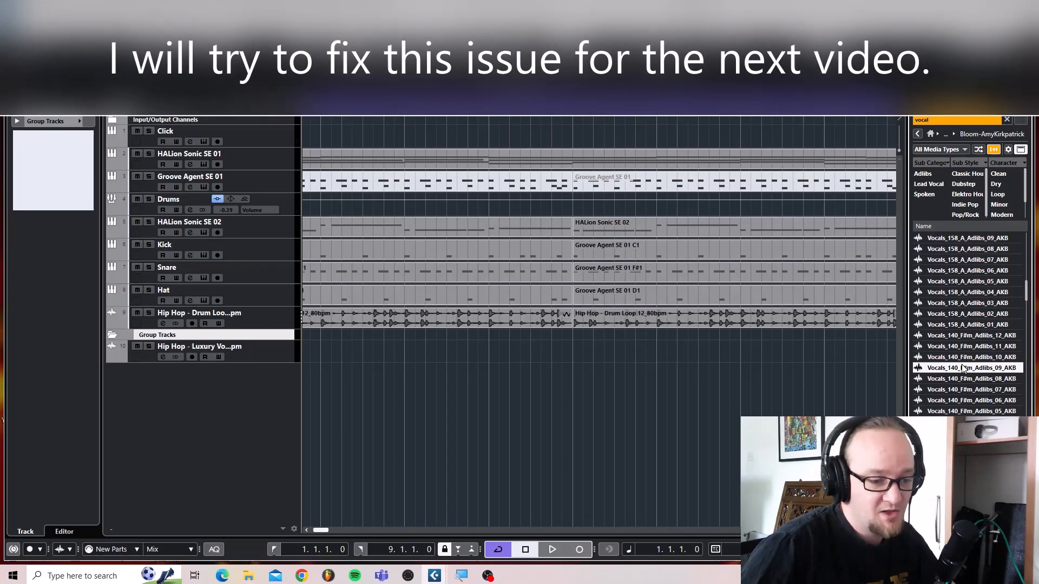
Place Vocals_140_F#m_Adlibs_10_AKB on a new audio track at bar 1 and remove the empty Hip Hop - Luxury vocal track.
left_click(950, 358)
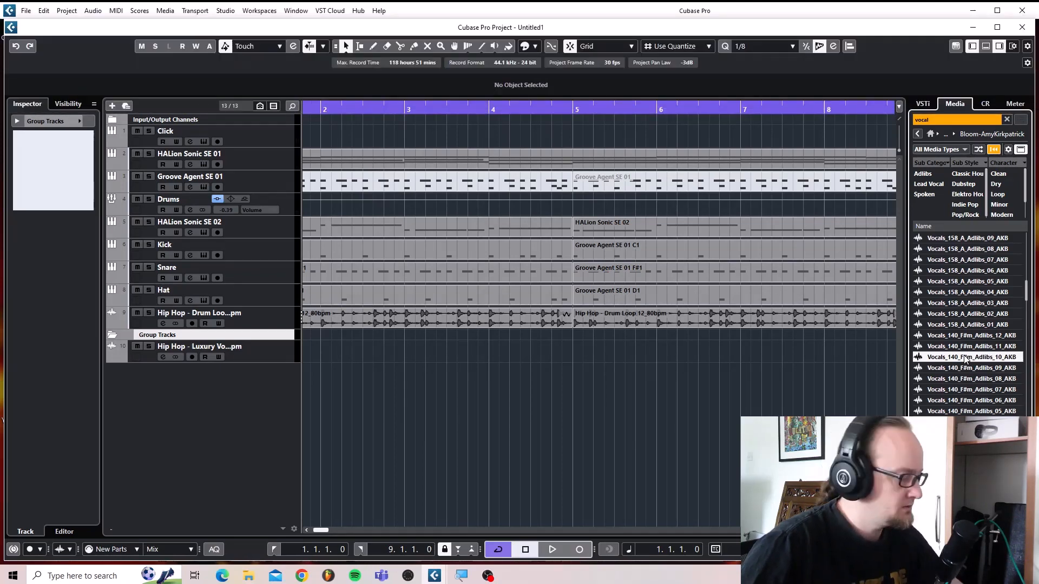
left_click_drag(951, 358, 476, 380)
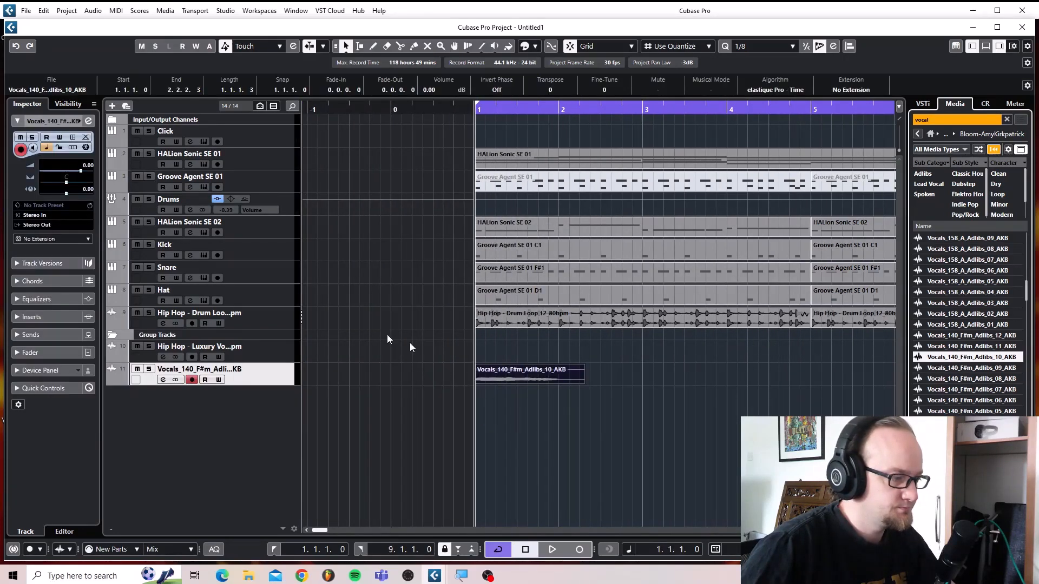
right_click(285, 345)
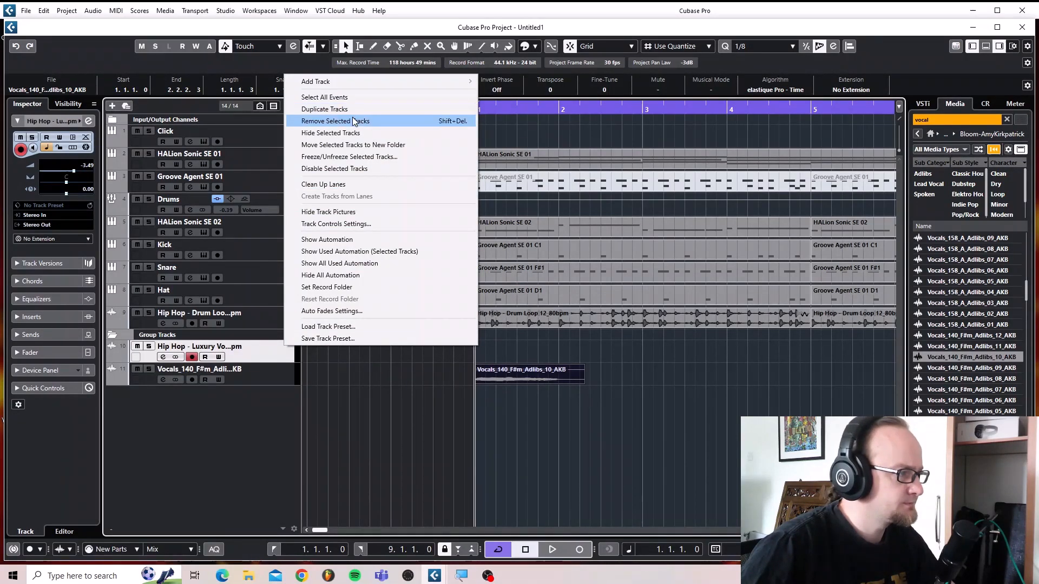
left_click(353, 121)
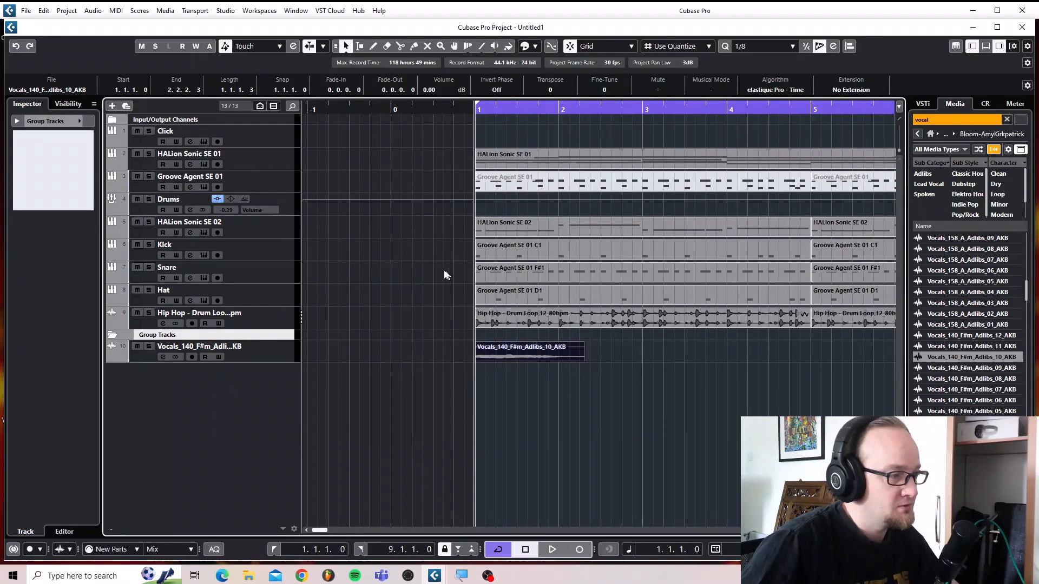
Check the first ad-lib in playback and place Vocals_140_F#m_Adlibs_05_AKB at bar 3 on the same vocal track.
key("space")
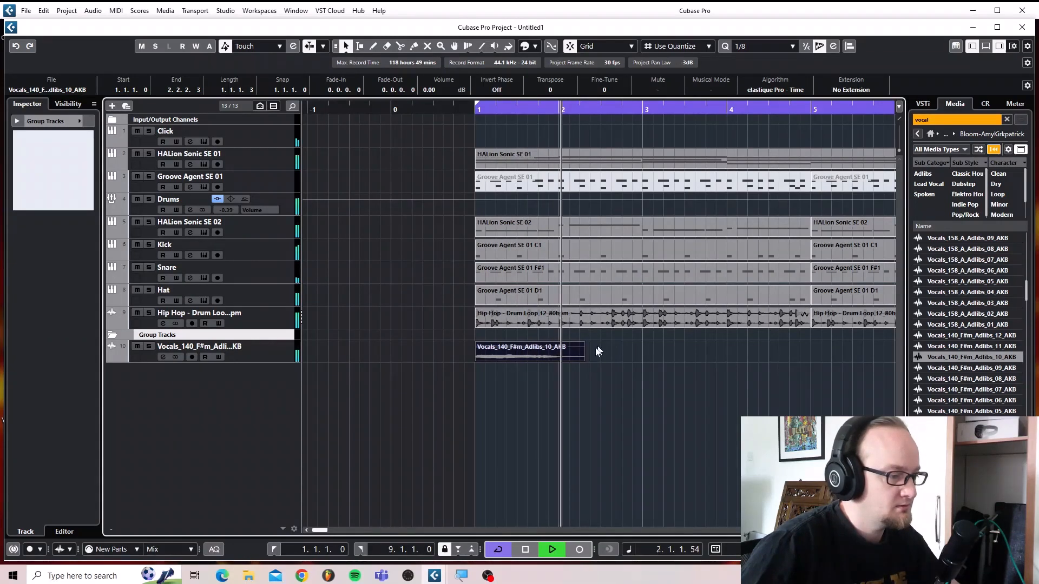
key("space")
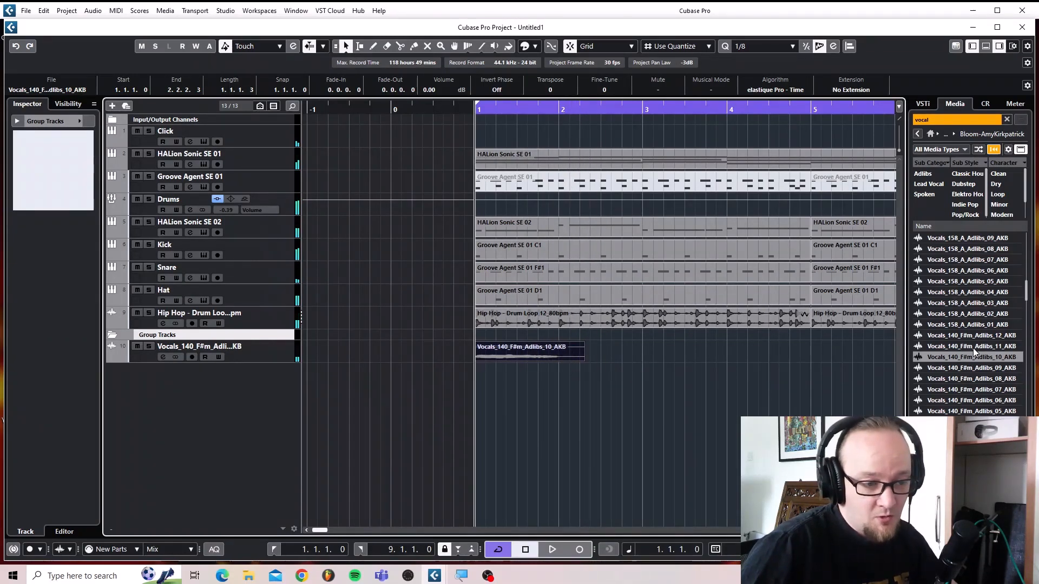
left_click(980, 400)
left_click(978, 411)
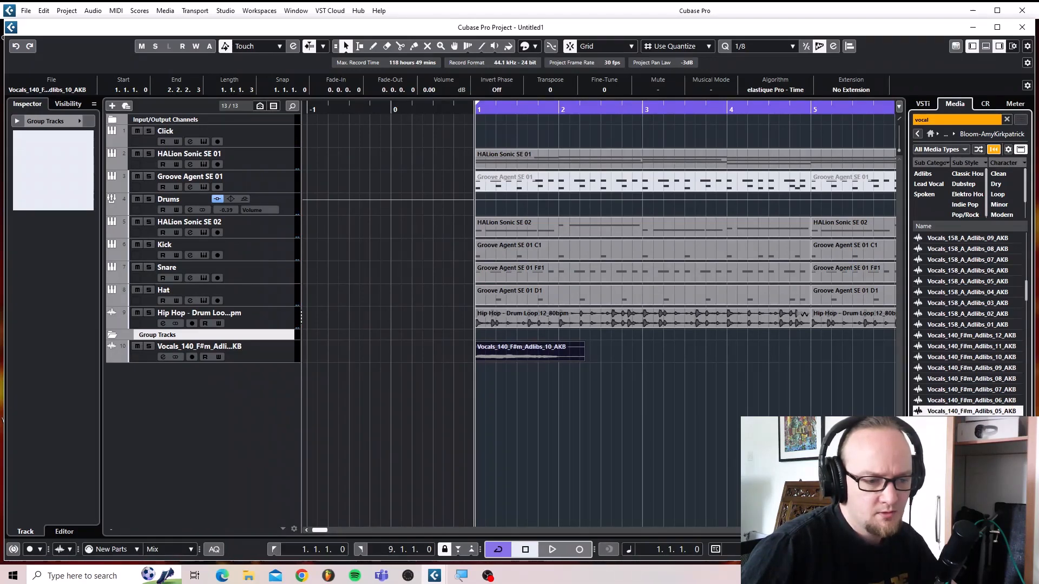
left_click_drag(972, 412, 647, 352)
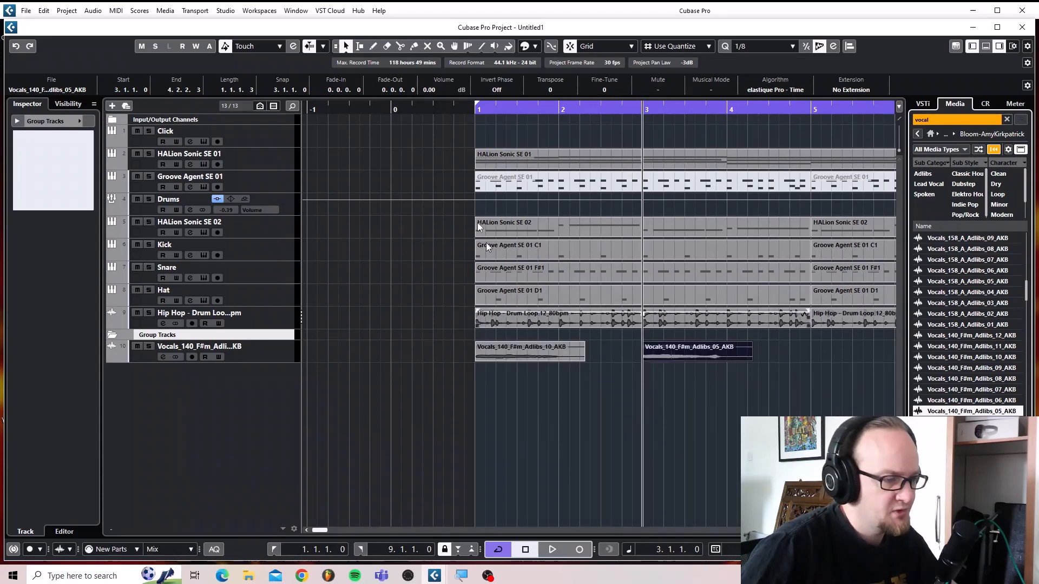
Play the arrangement from bar 1 to check the second ad-lib at bar 3 against the music.
left_click(476, 111)
key("space")
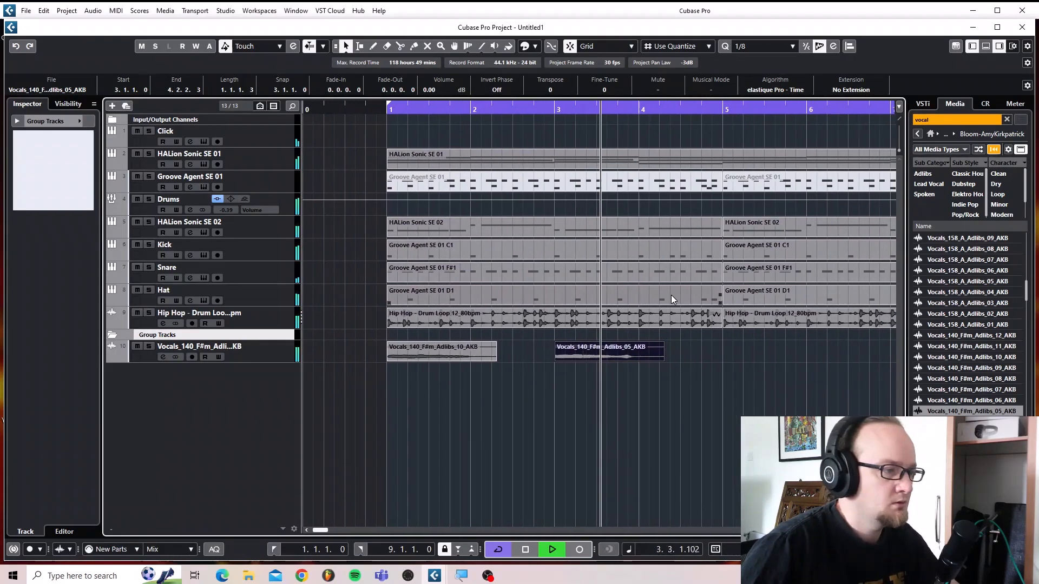
key("space")
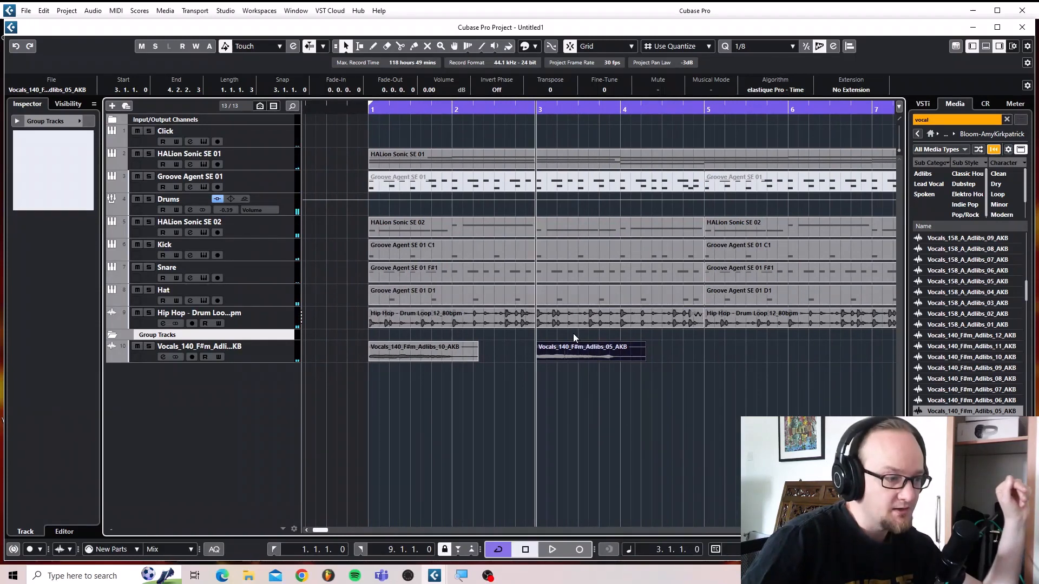
Replace the ad-lib clip at bar 3 with Vocals_108_G#m_Adlibs_04_AKB from the vocal search results, on the same track.
scroll(952, 323, "down", 10)
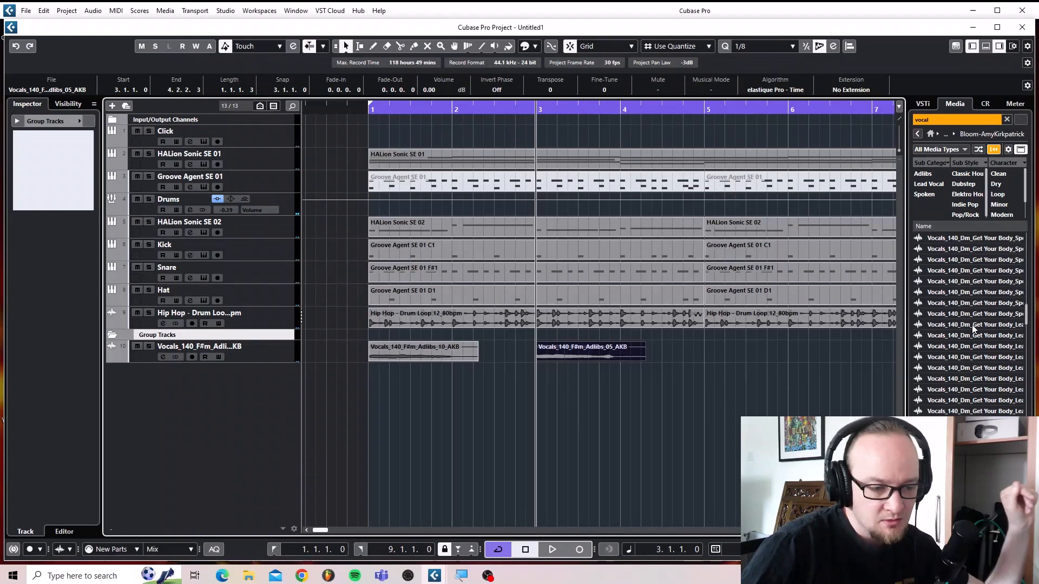
scroll(969, 324, "down", 5)
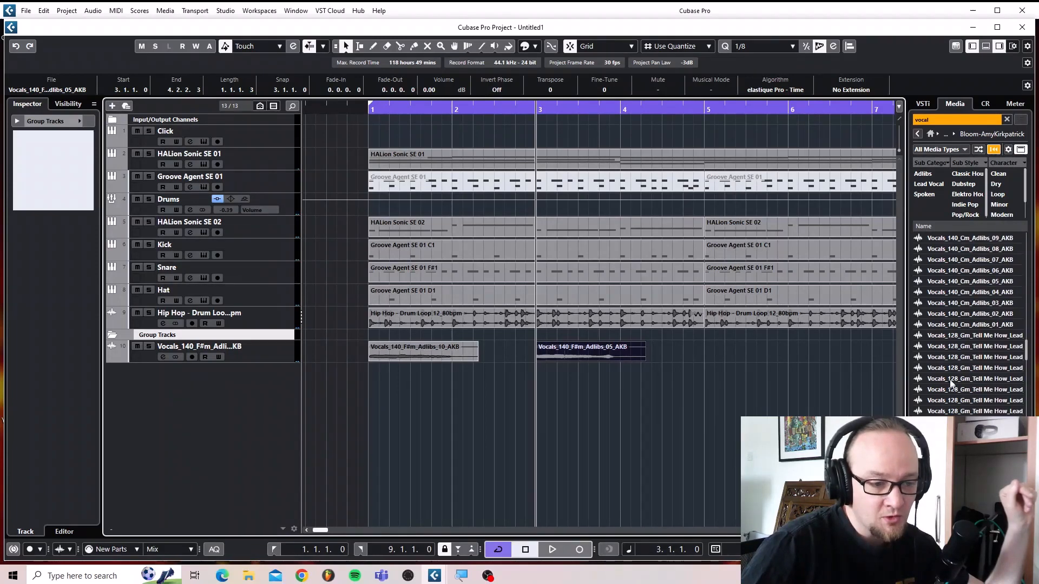
scroll(953, 371, "down", 5)
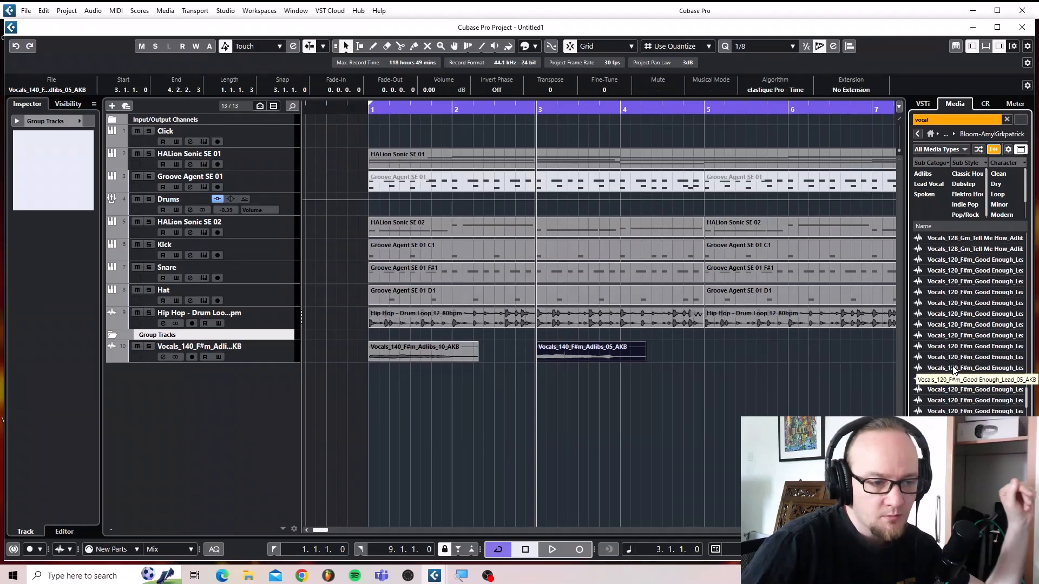
scroll(955, 342, "down", 8)
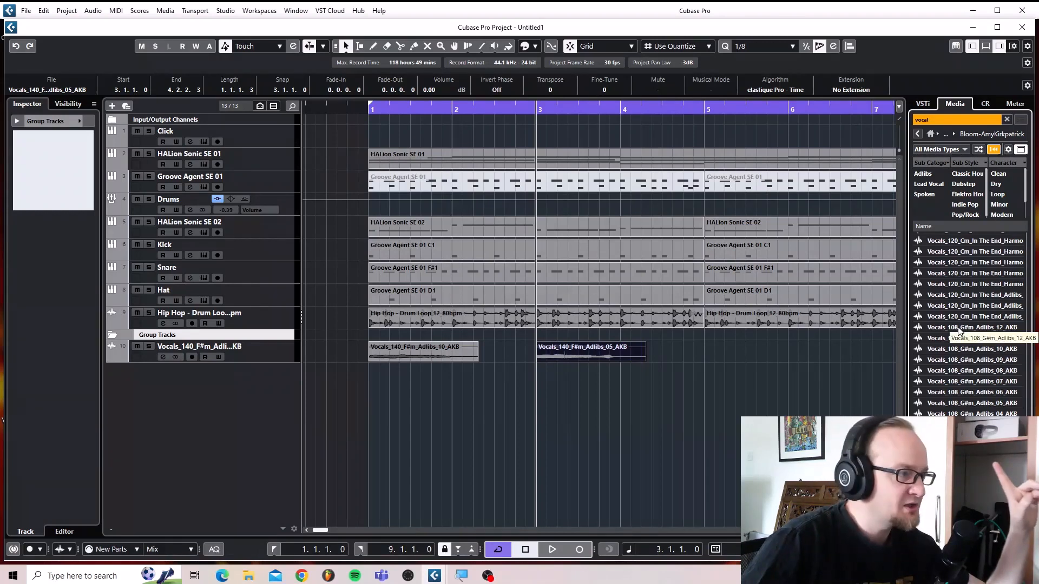
left_click(958, 328)
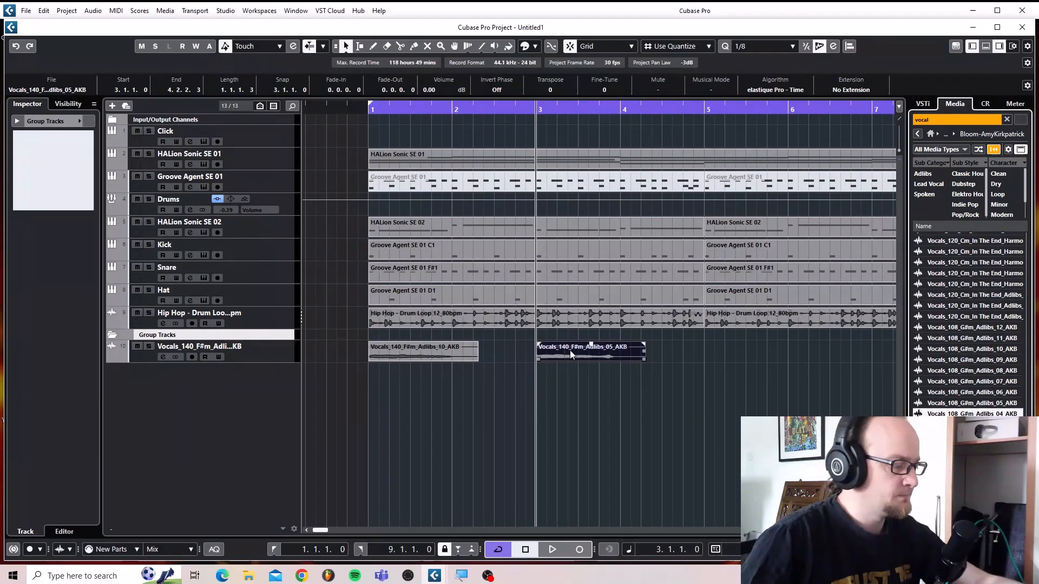
key("Delete")
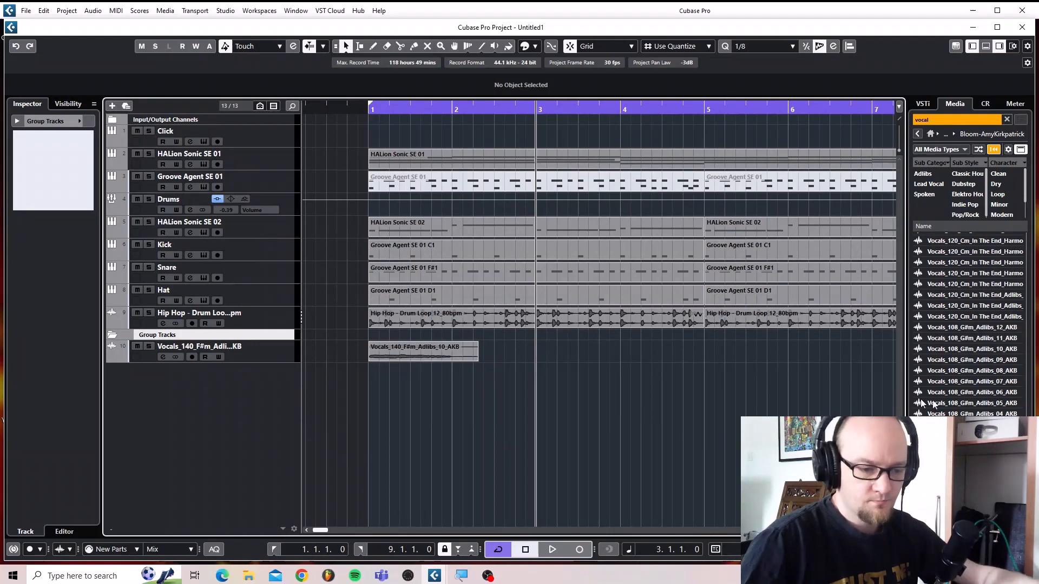
left_click(962, 404)
left_click(962, 417)
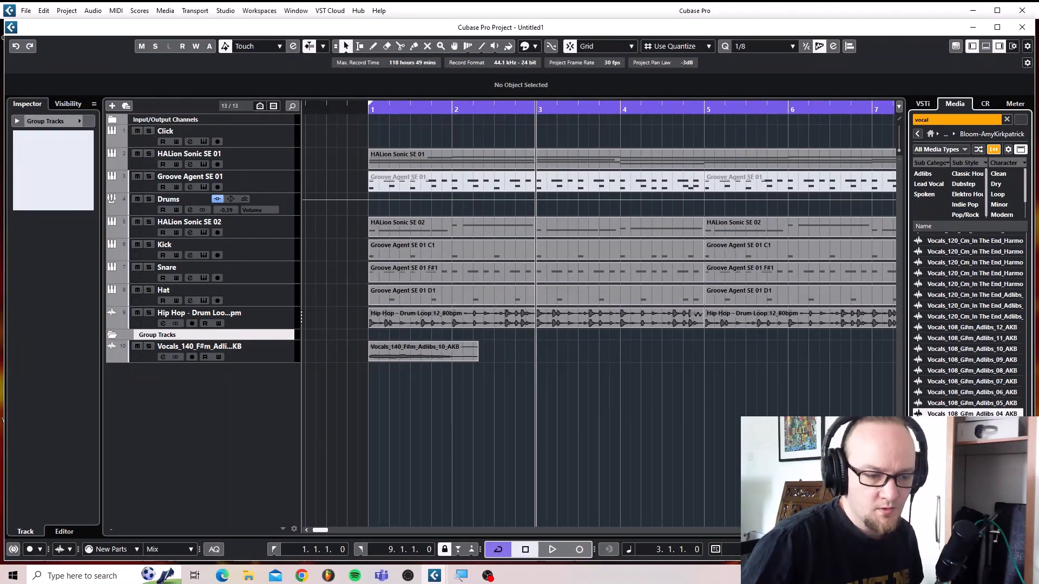
left_click_drag(962, 414, 537, 353)
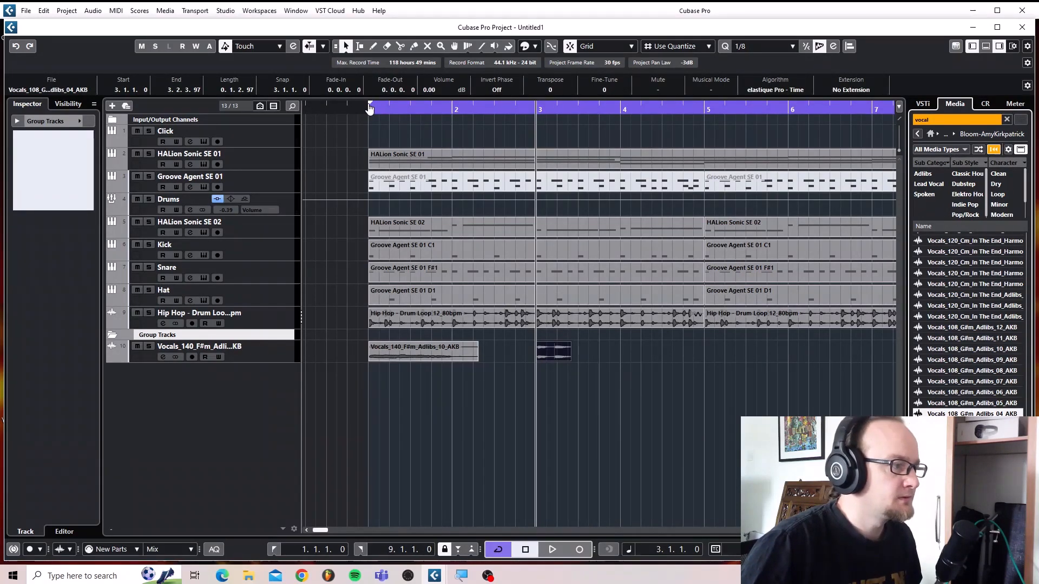
Play from the middle of bar 2 to check Vocals_108_G#m_Adlibs_04_AKB in context.
left_click(495, 106)
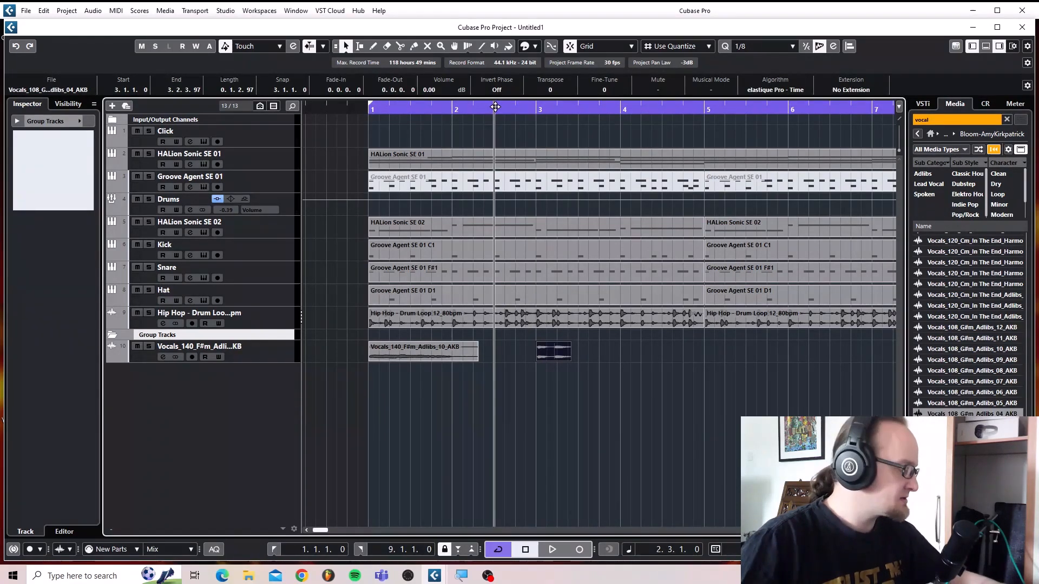
key("space")
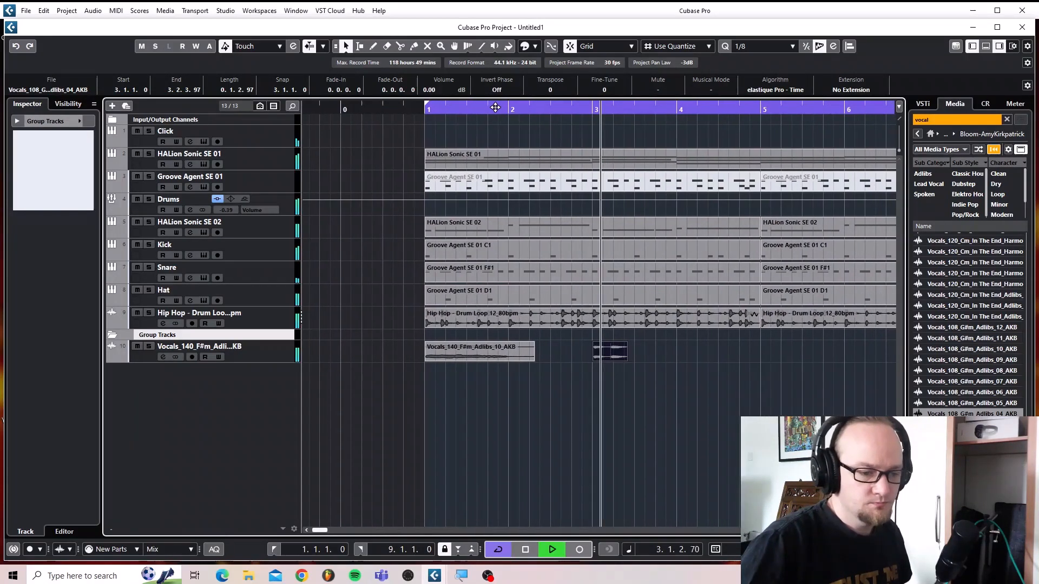
key("space")
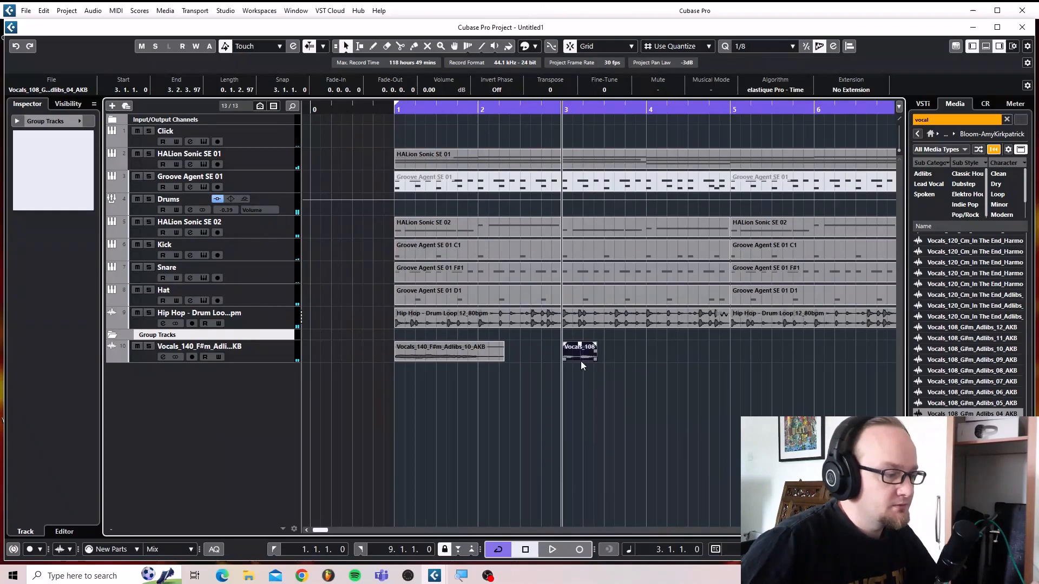
Move the ad-lib at bar 3 down onto its own new audio track and transpose the clip by -1.
left_click_drag(583, 353, 583, 378)
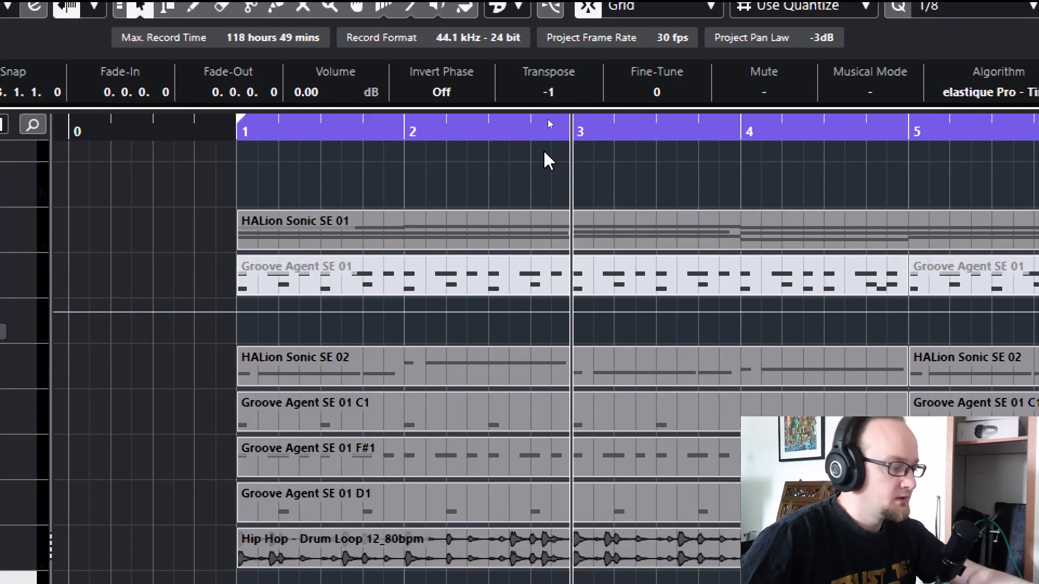
key("super")
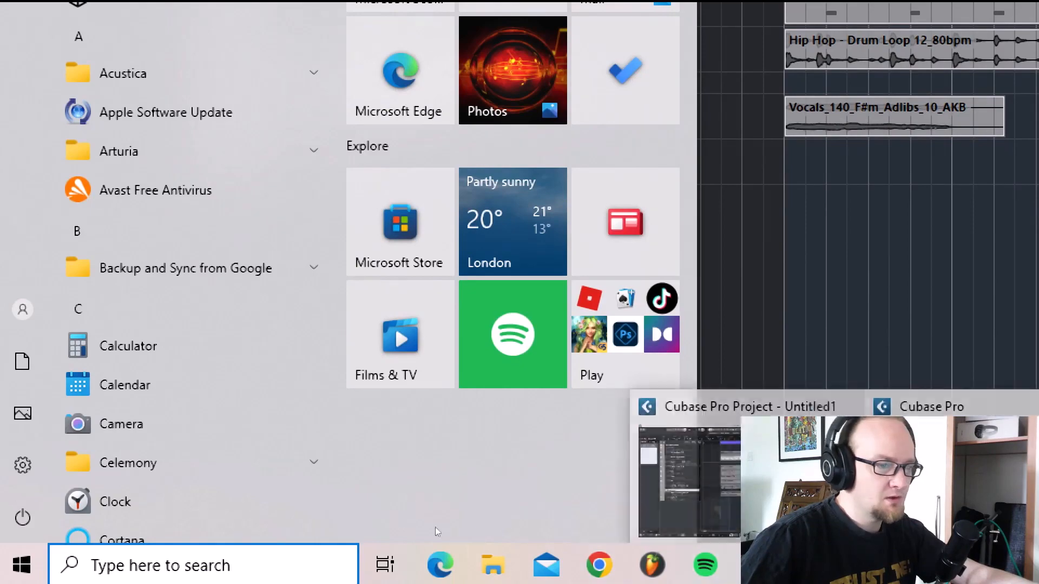
left_click(782, 213)
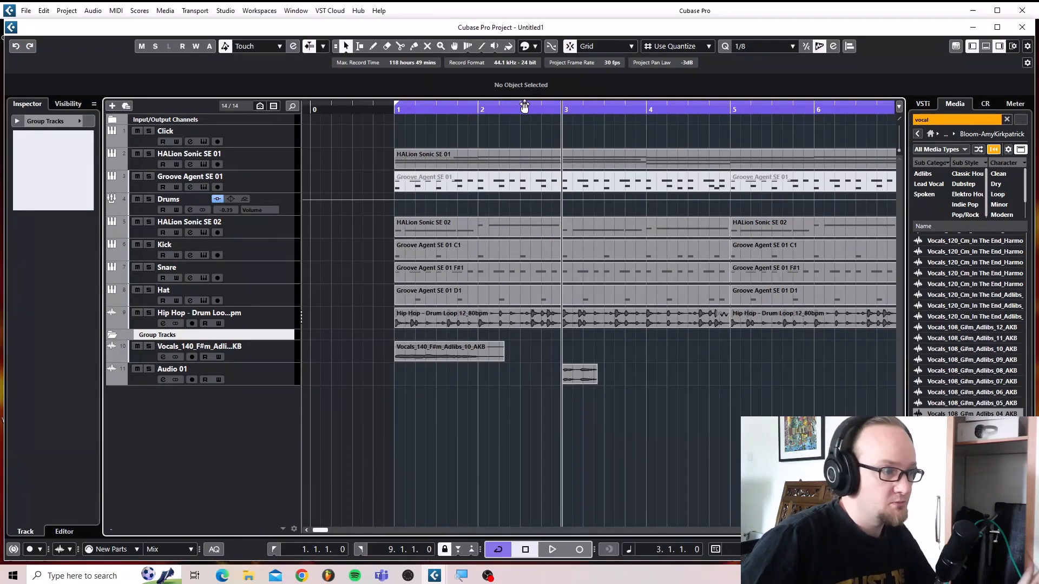
Listen to the transposed ad-lib in context, including a playback that starts from bar 1.
key("space")
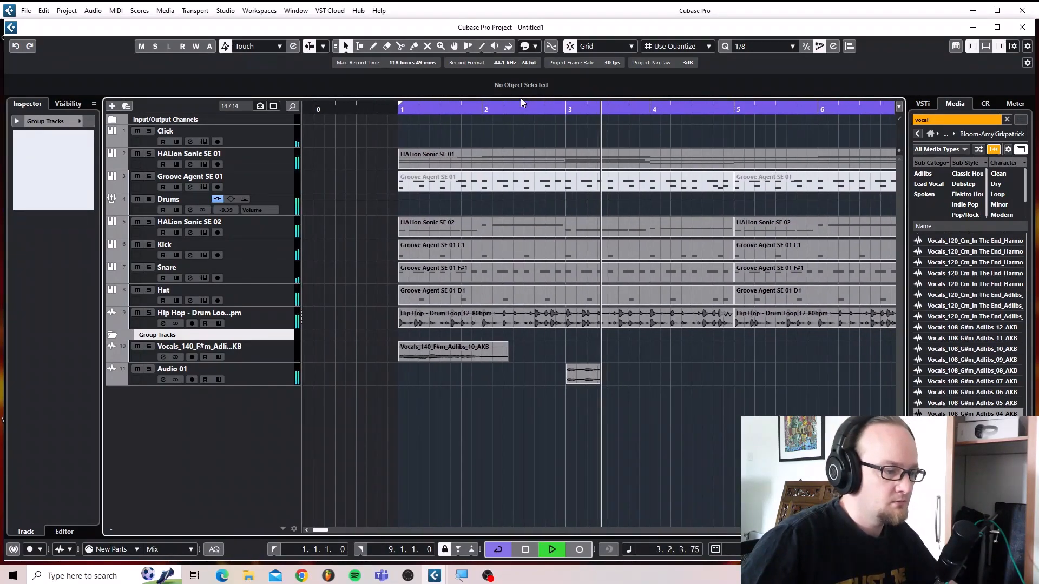
key("space")
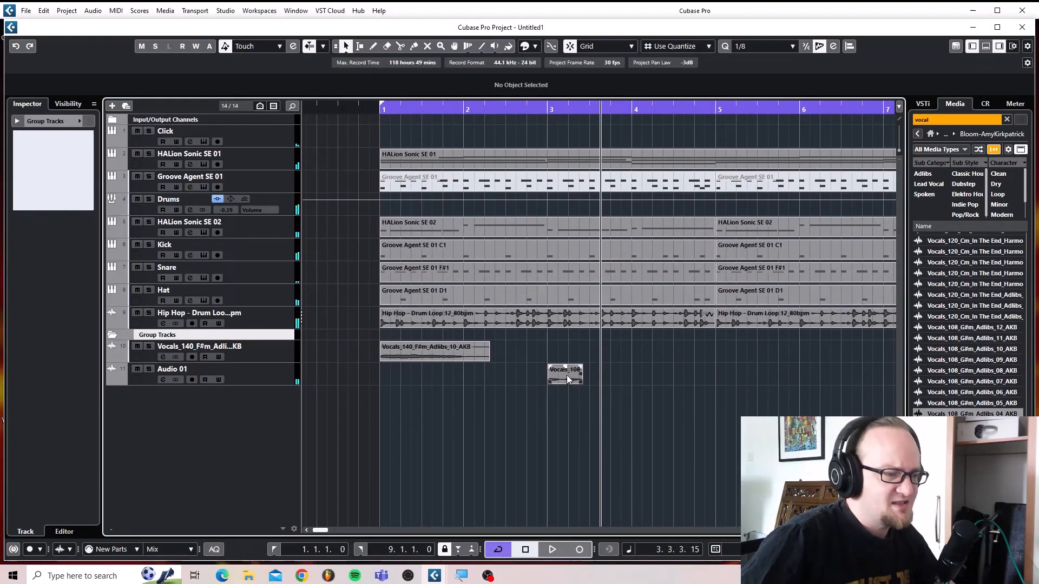
left_click(378, 109)
key("space")
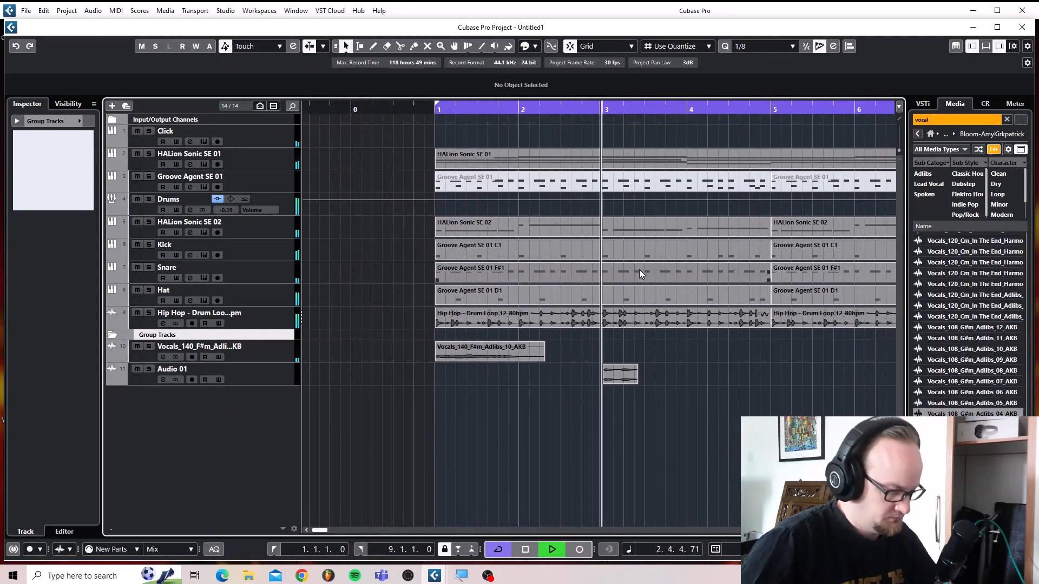
key("space")
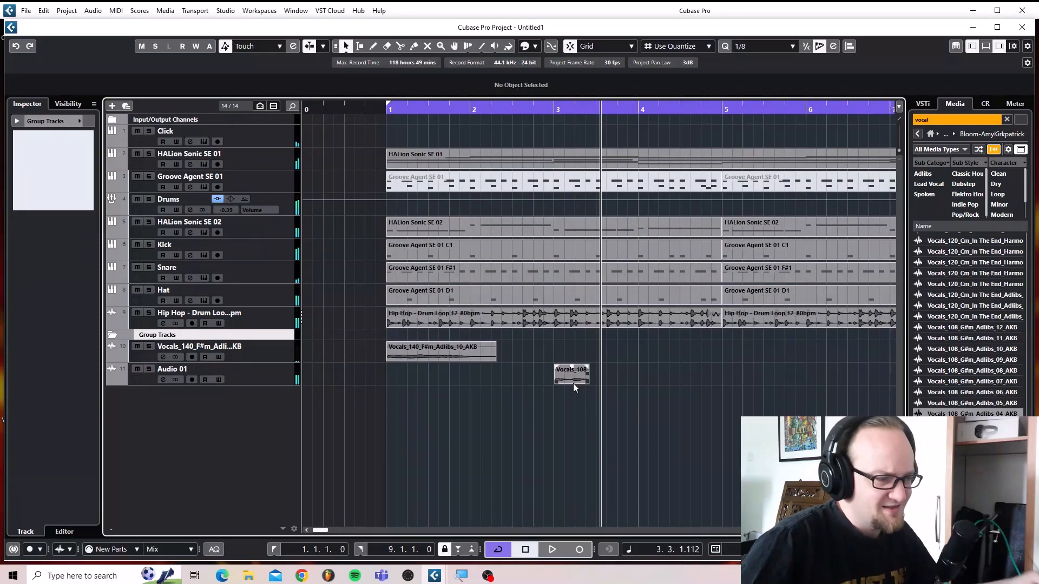
Delete the ad-lib at bar 3, place Vocals_108_G#m_Adlibs_01_AKB there on a new audio track and transpose it by -1.
left_click(572, 382)
key("Delete")
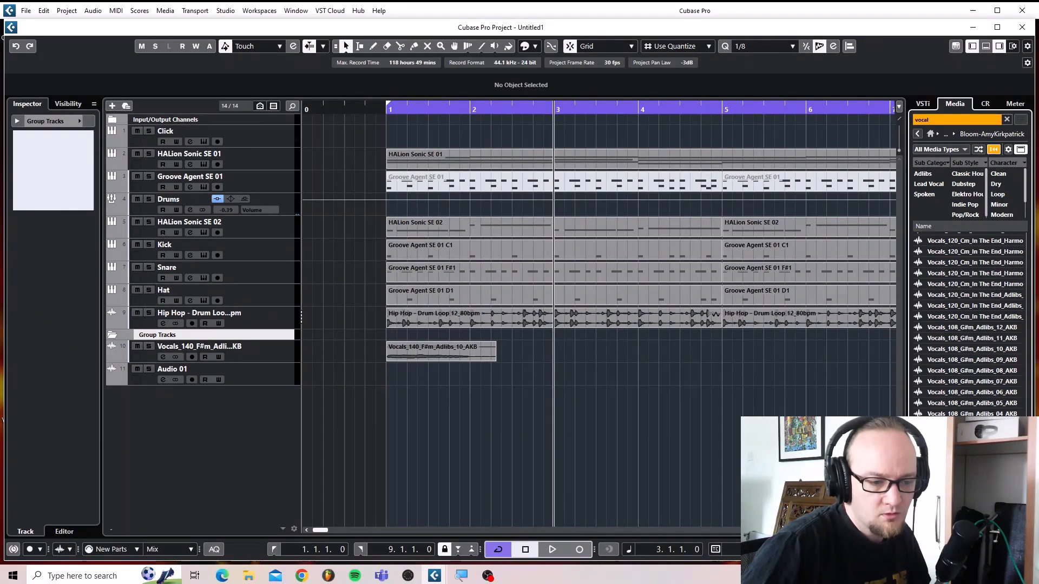
left_click_drag(971, 446, 553, 390)
key("space")
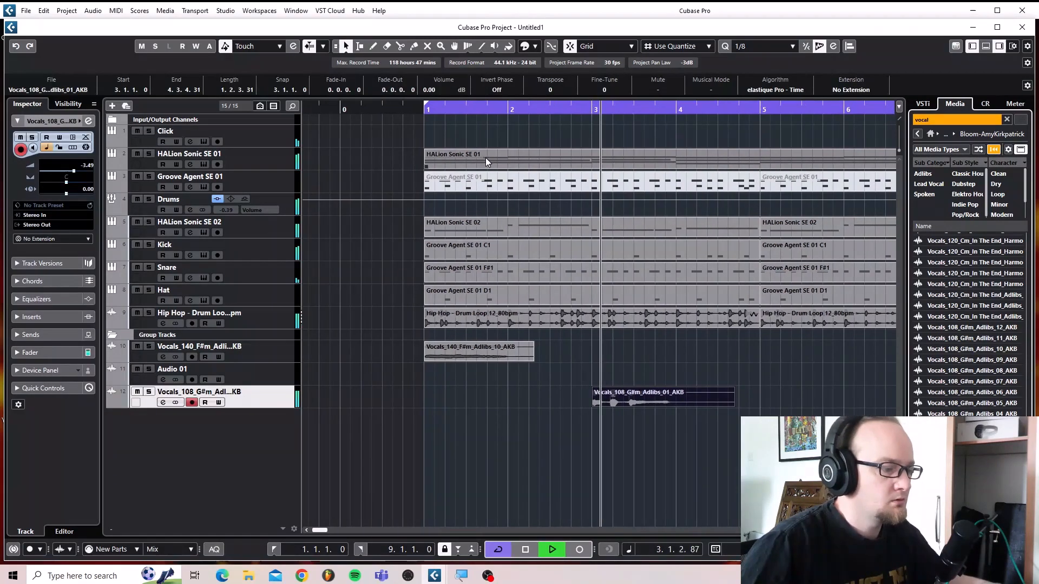
key("space")
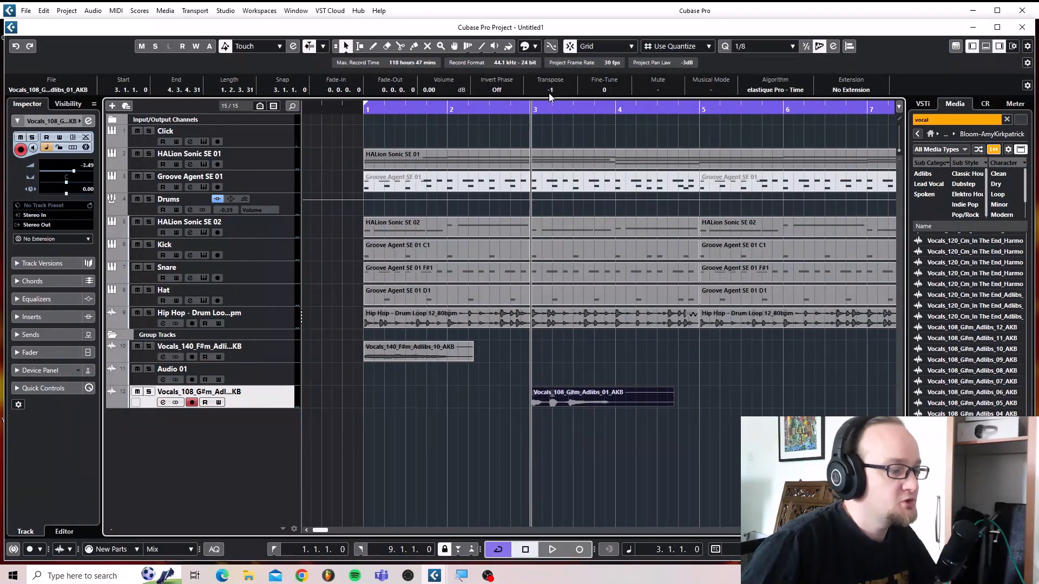
Check the transposed Vocals_108_G#m_Adlibs_01_AKB in playback and lower its clip volume to -3.06 dB.
left_click(500, 106)
key("space")
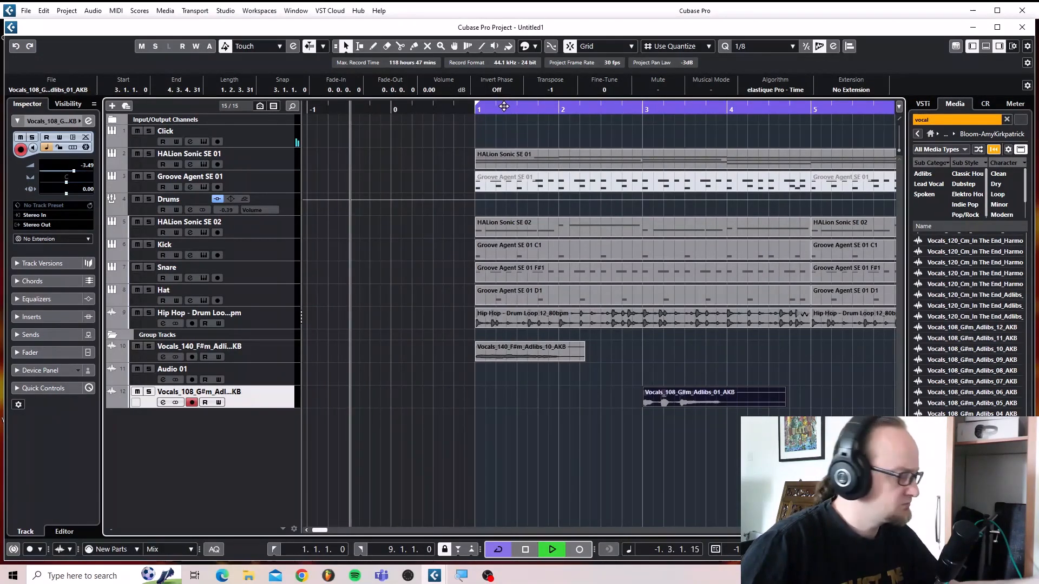
key("space")
left_click(620, 108)
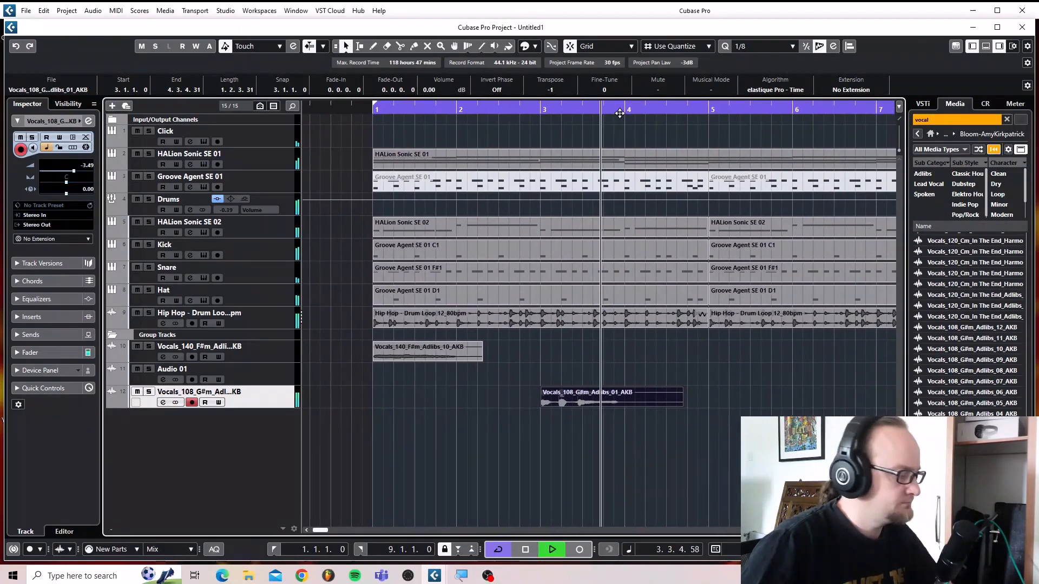
key("space")
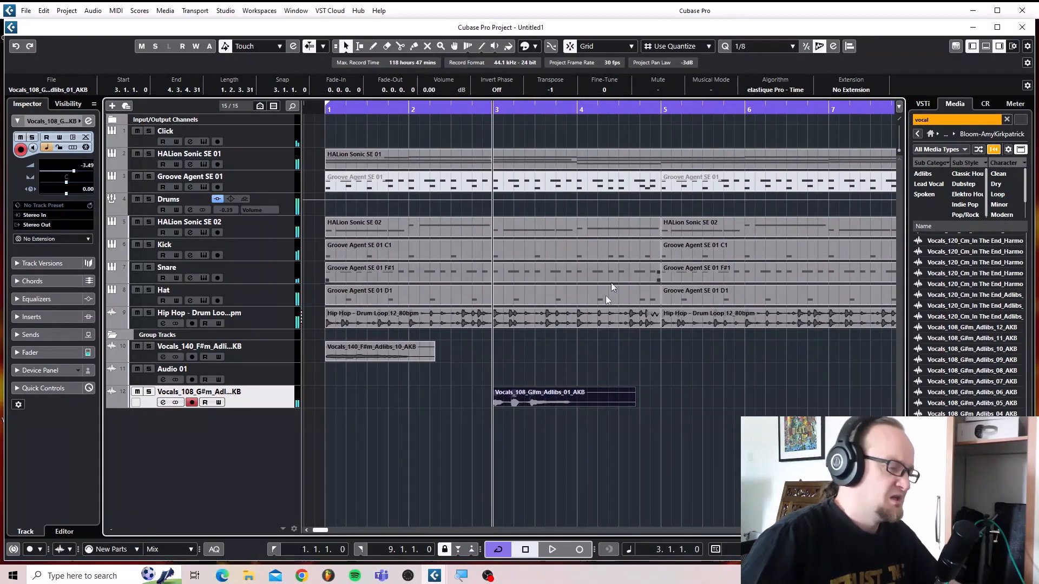
left_click_drag(560, 392, 560, 397)
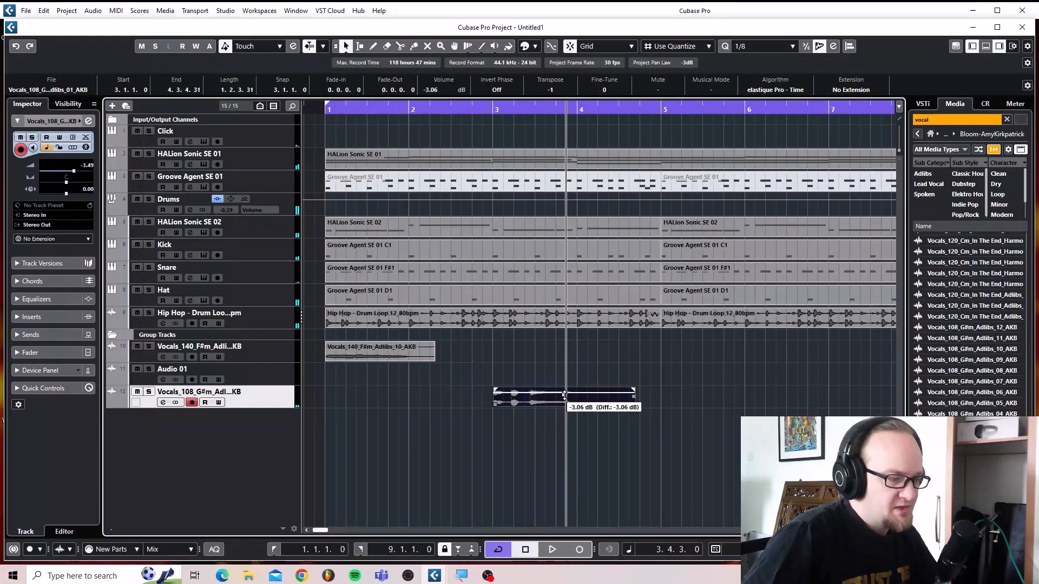
Add a stereo group track named Vox, routed to Stereo Out and created inside the group folder.
right_click(257, 431)
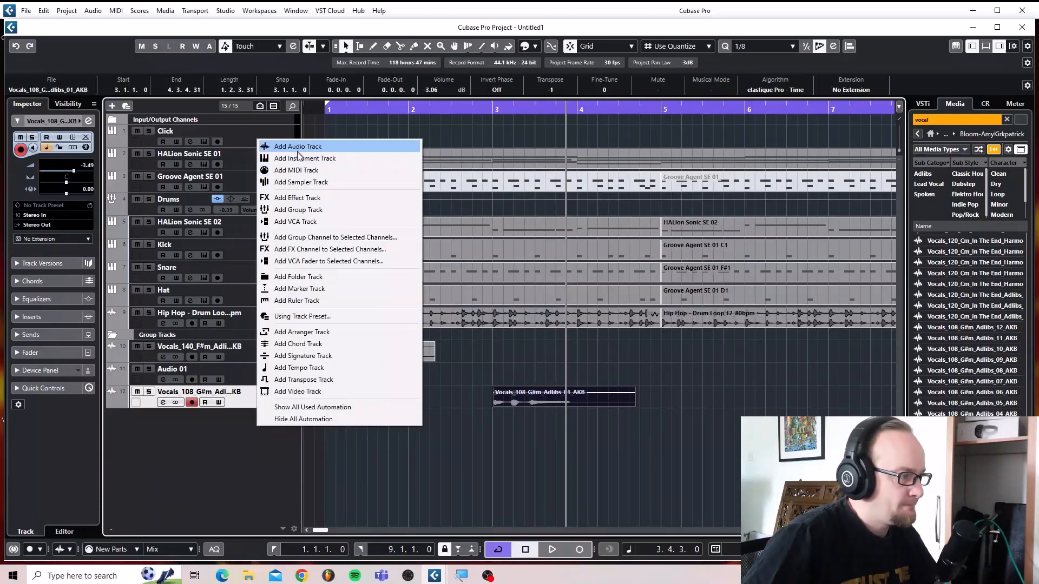
left_click(298, 210)
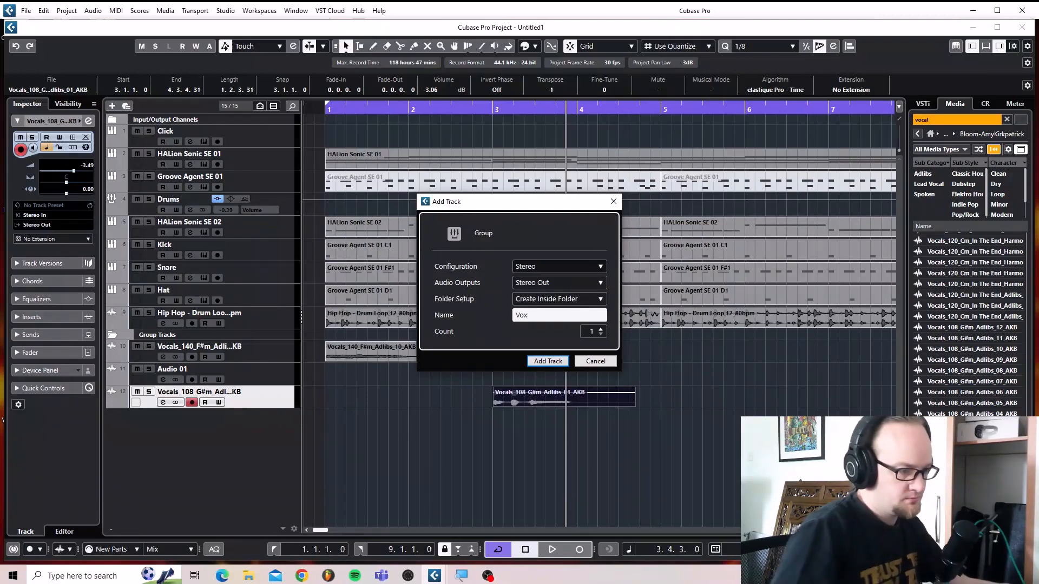
left_click(548, 361)
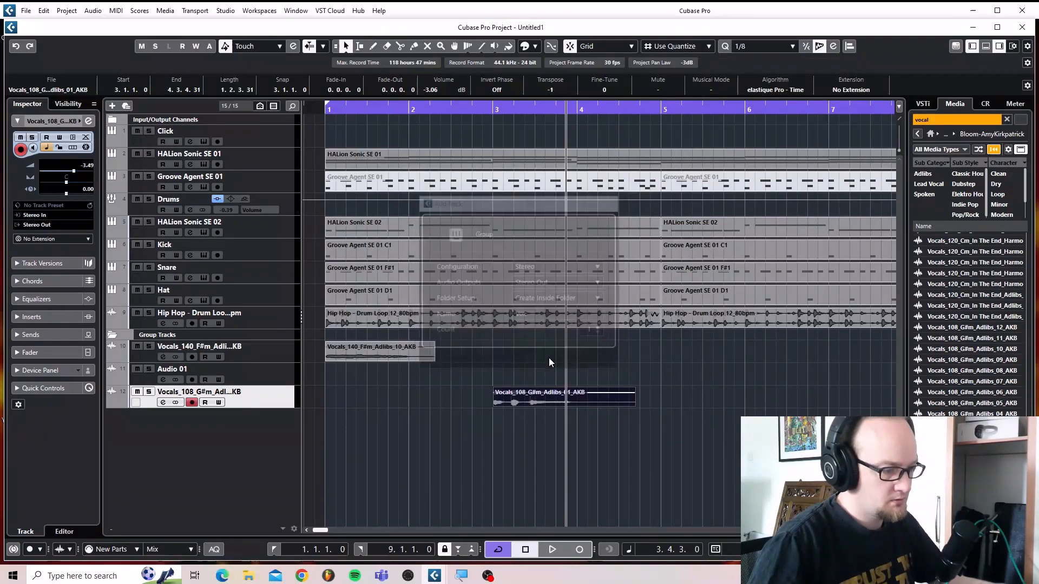
Add a stereo REVelation effect track routed to Stereo Out, dismiss the plug-in window and show the MixConsole.
right_click(249, 460)
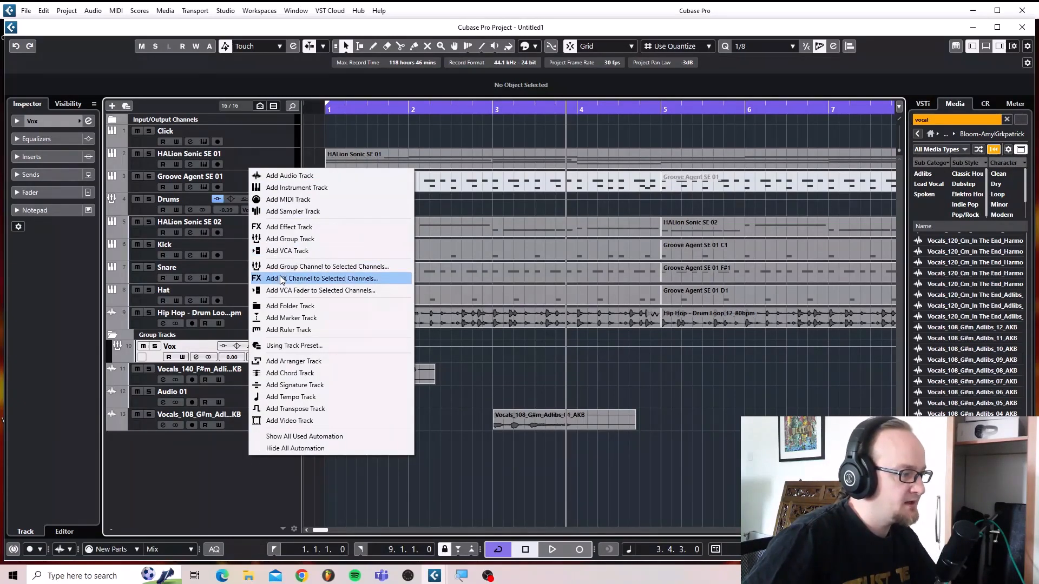
left_click(279, 229)
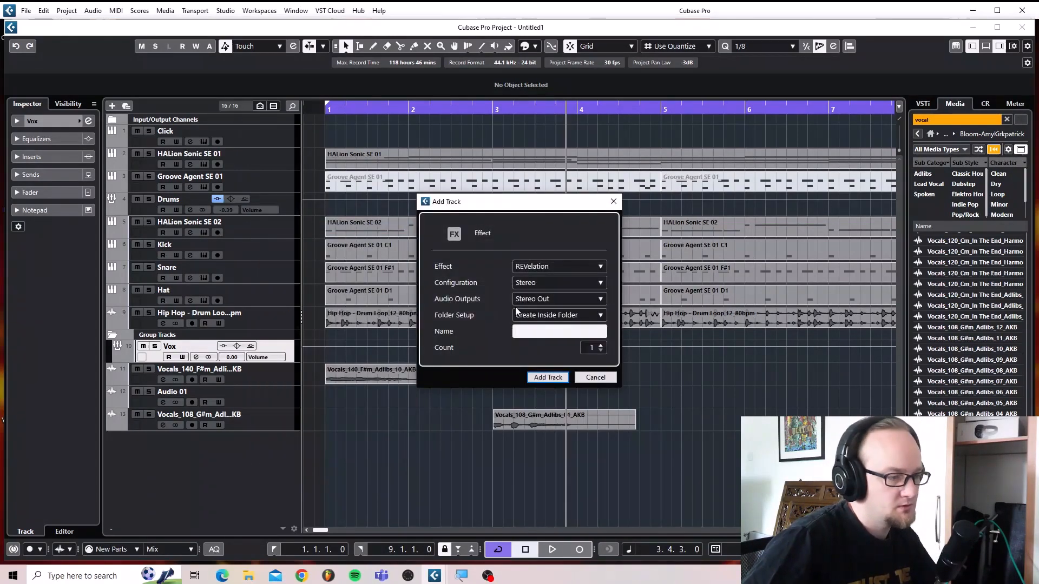
left_click(559, 377)
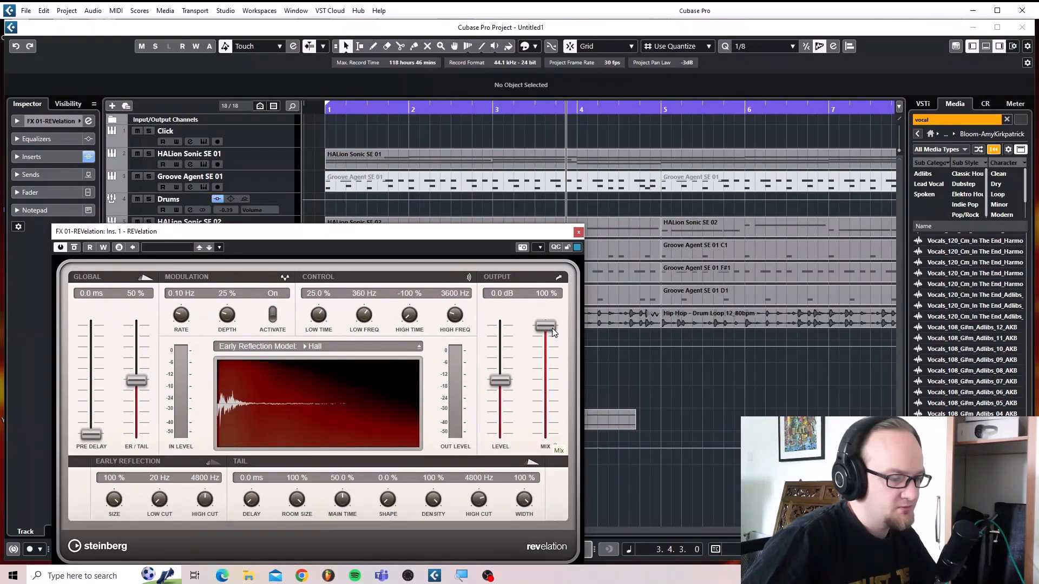
left_click(579, 232)
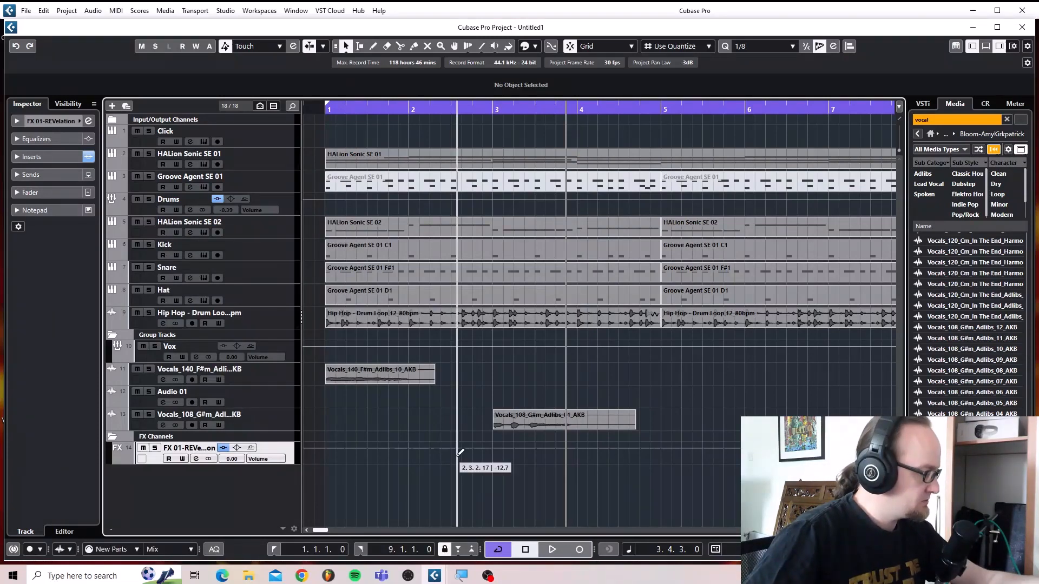
key("alt+F3")
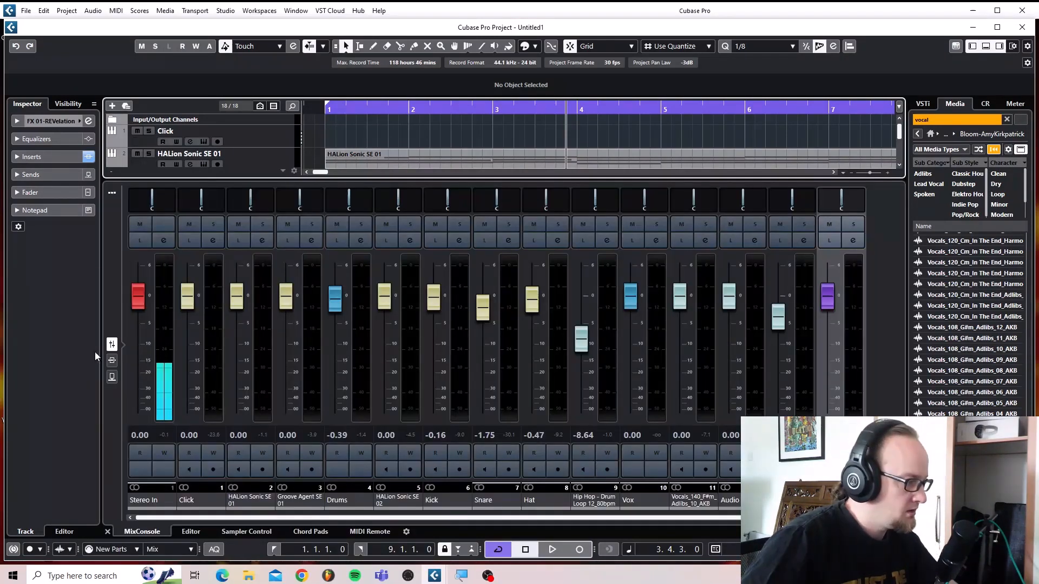
Add an active send from the Vox group to FX 01-REVelation, check it in playback from bar 1 and hide the mixer.
left_click(112, 378)
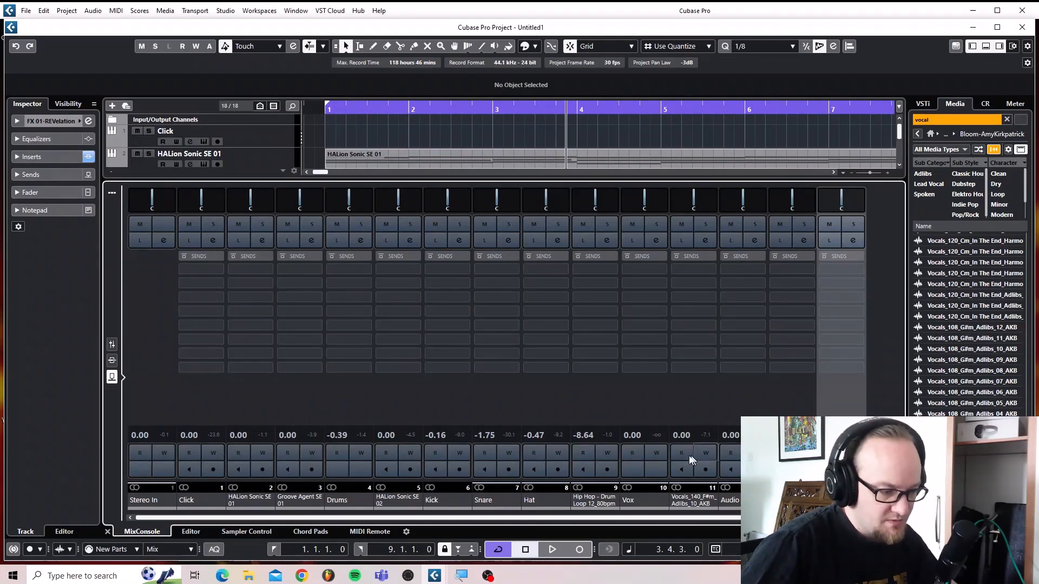
left_click(660, 270)
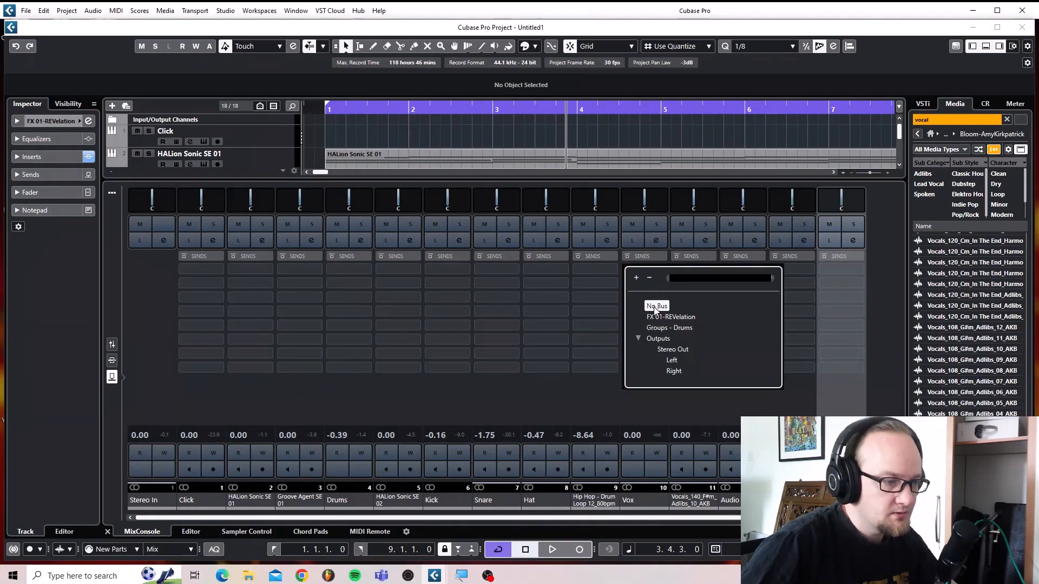
left_click(655, 318)
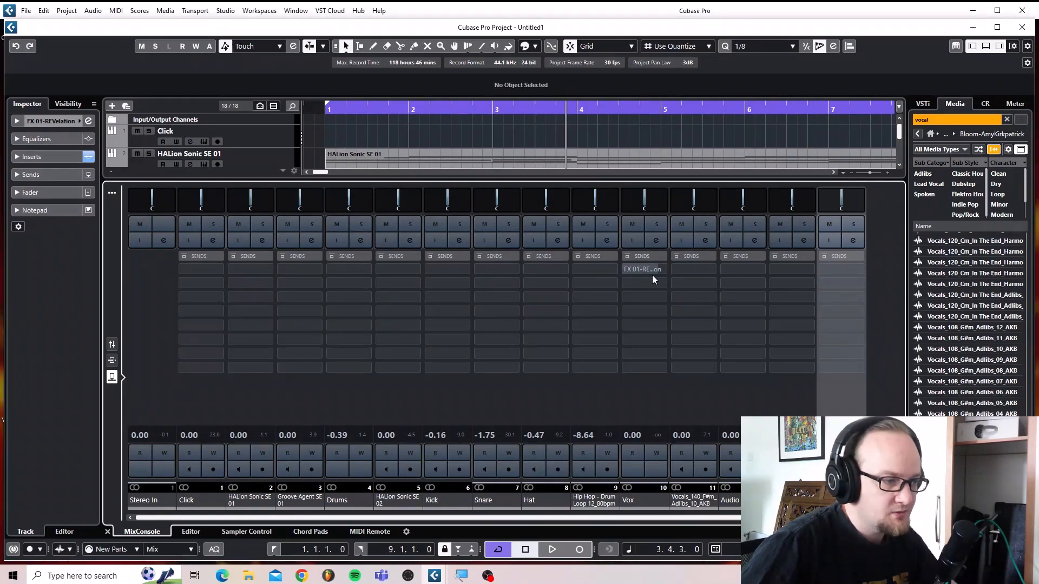
left_click(626, 269)
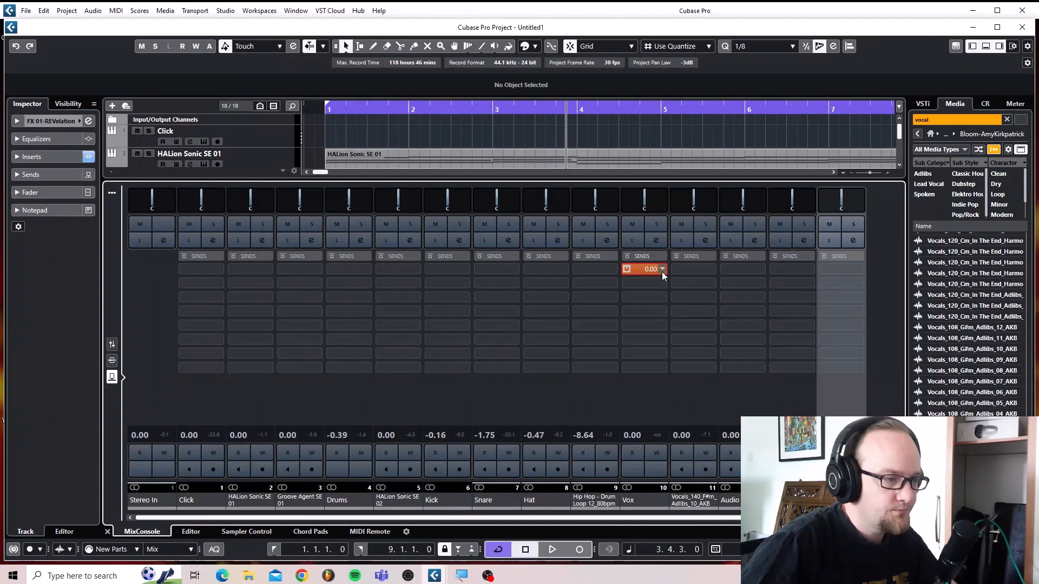
left_click(328, 108)
key("space")
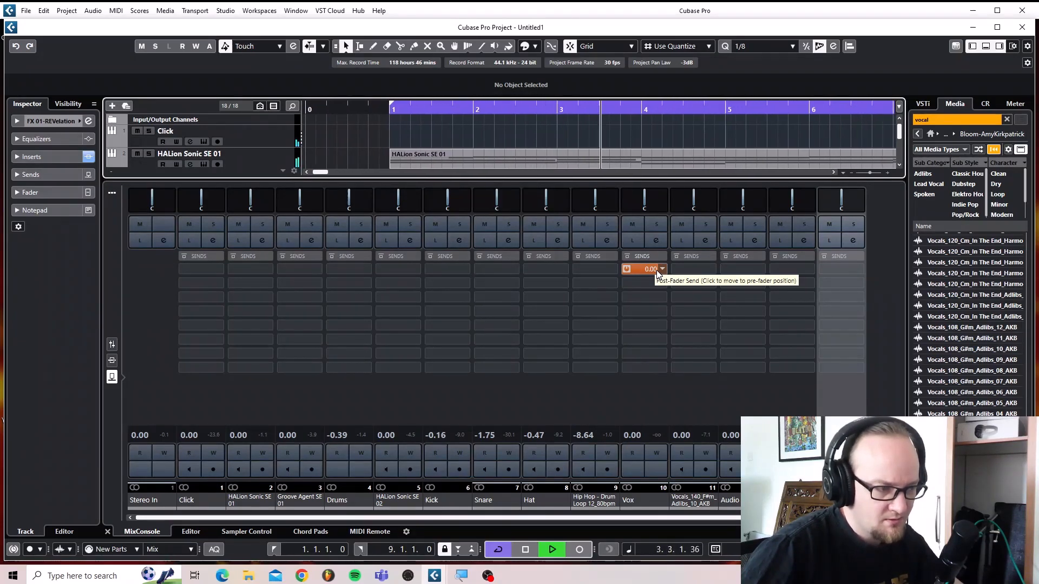
key("space")
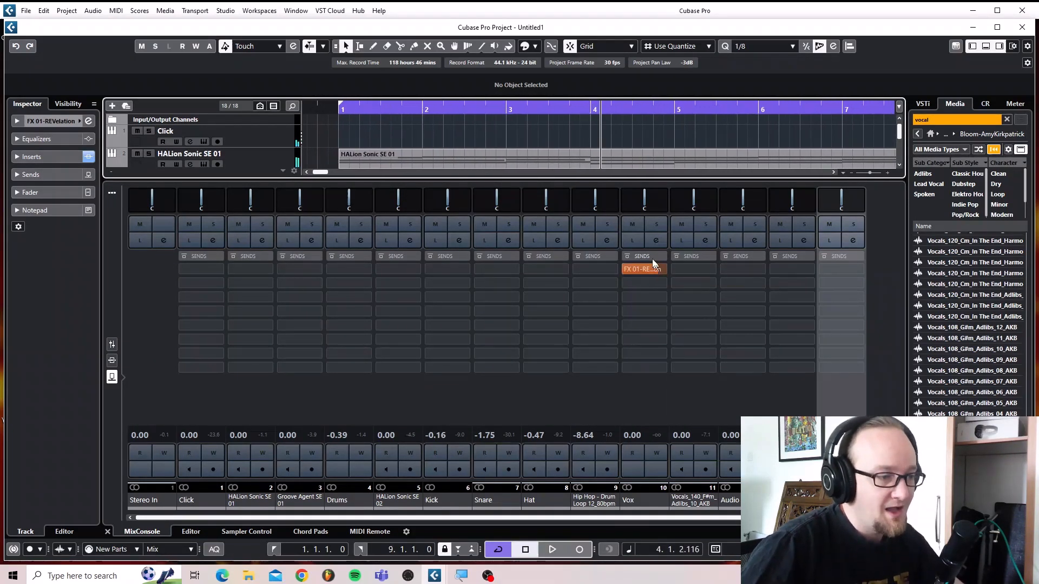
left_click(107, 532)
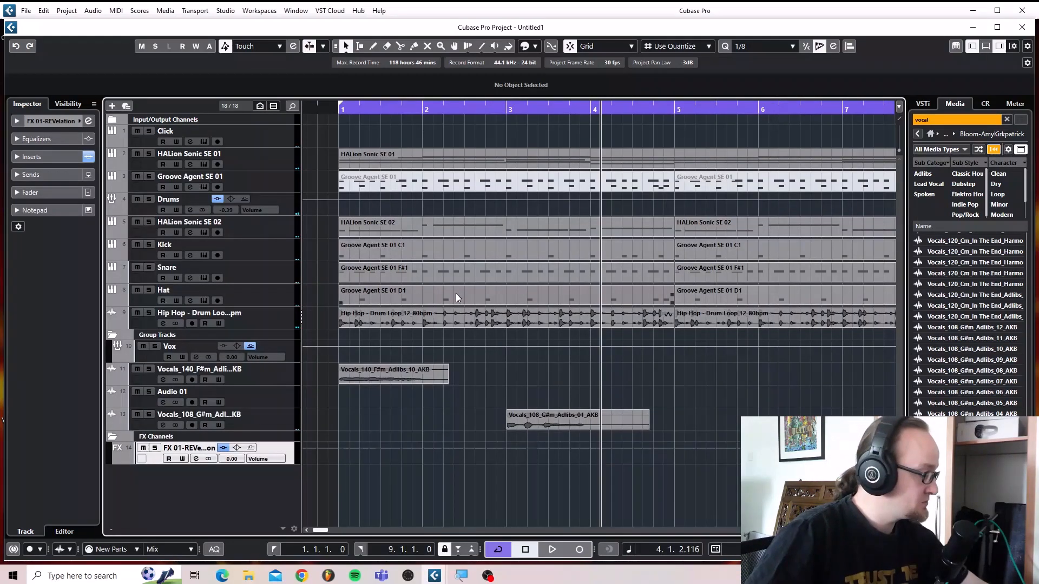
Route the Vocals_140_F#m_Adlibs_10_AKB and Audio 01 channels to the Vox group, then check the track in playback from bar 1.
key("F3")
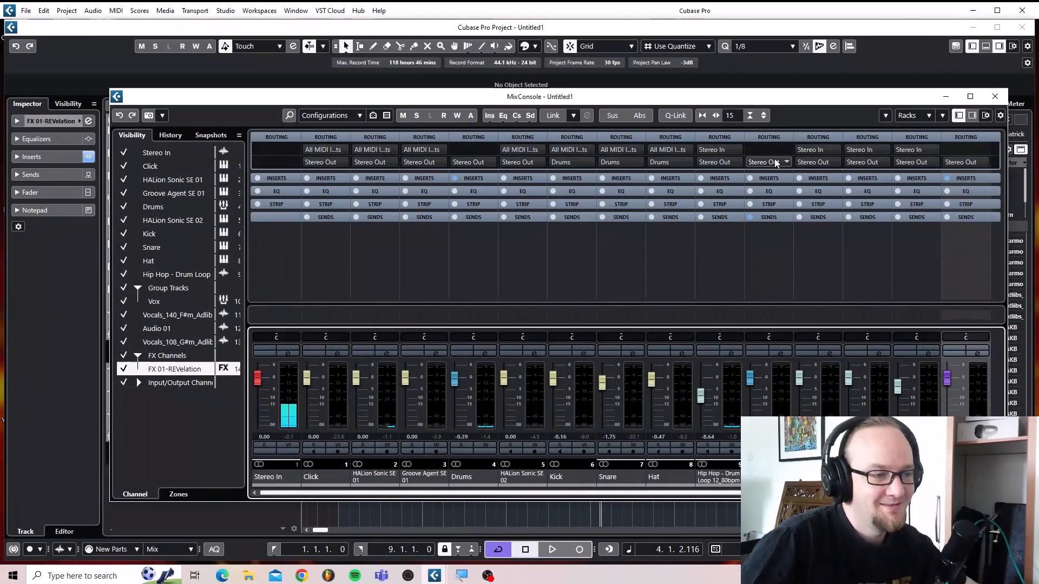
left_click(817, 161)
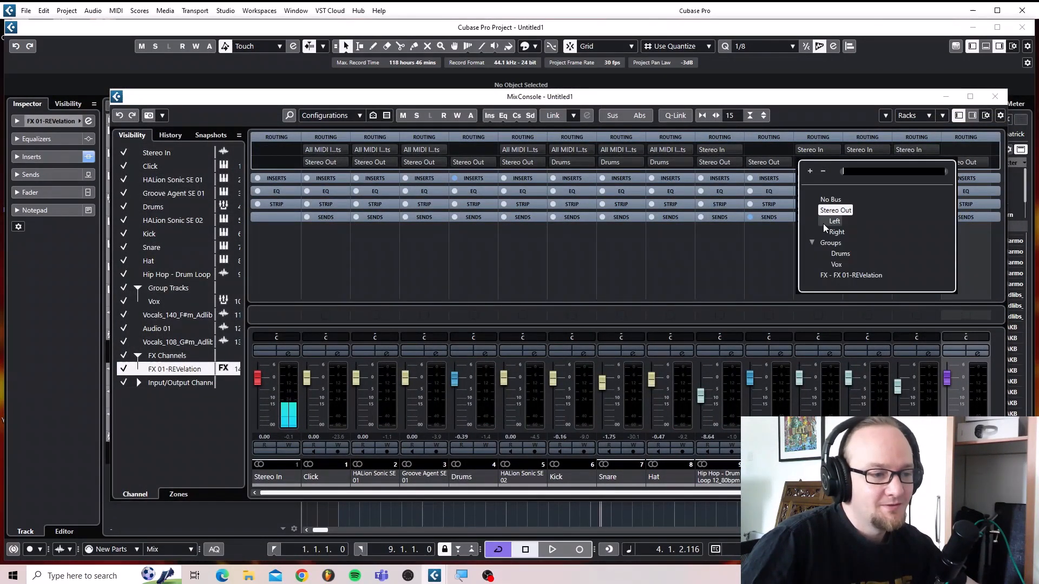
left_click(836, 264)
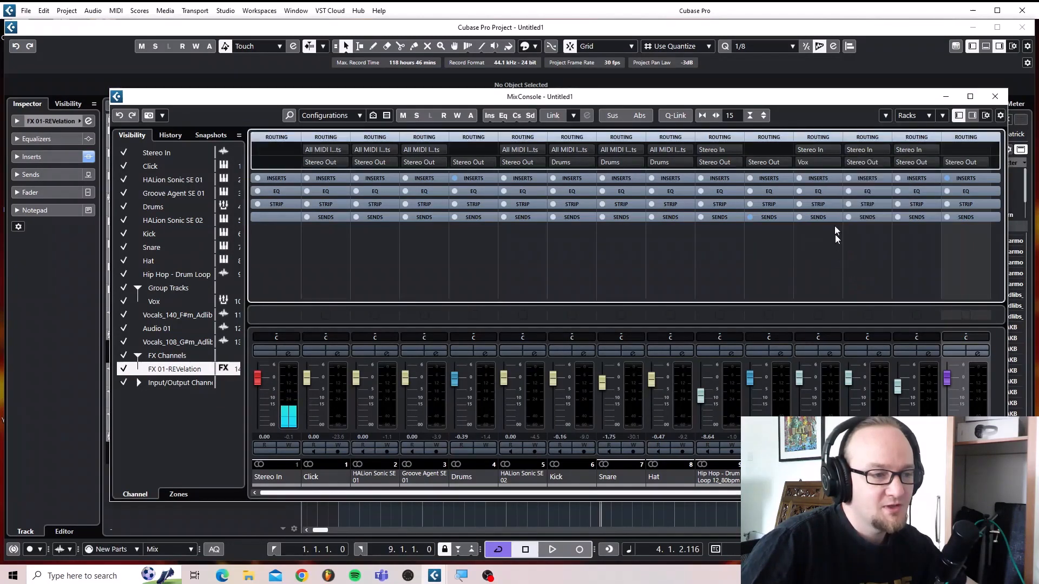
left_click(865, 162)
left_click(885, 264)
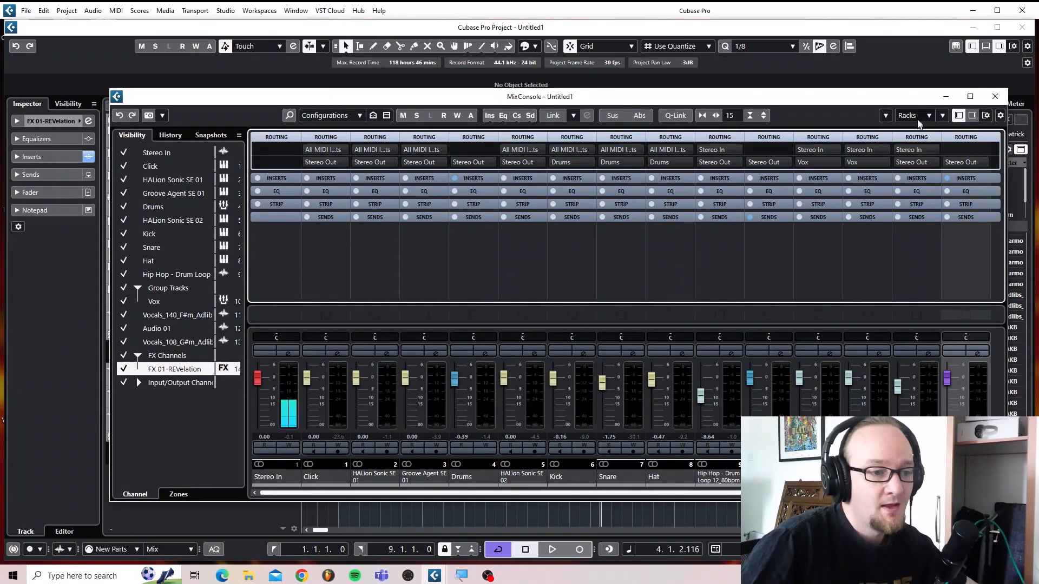
left_click(1002, 97)
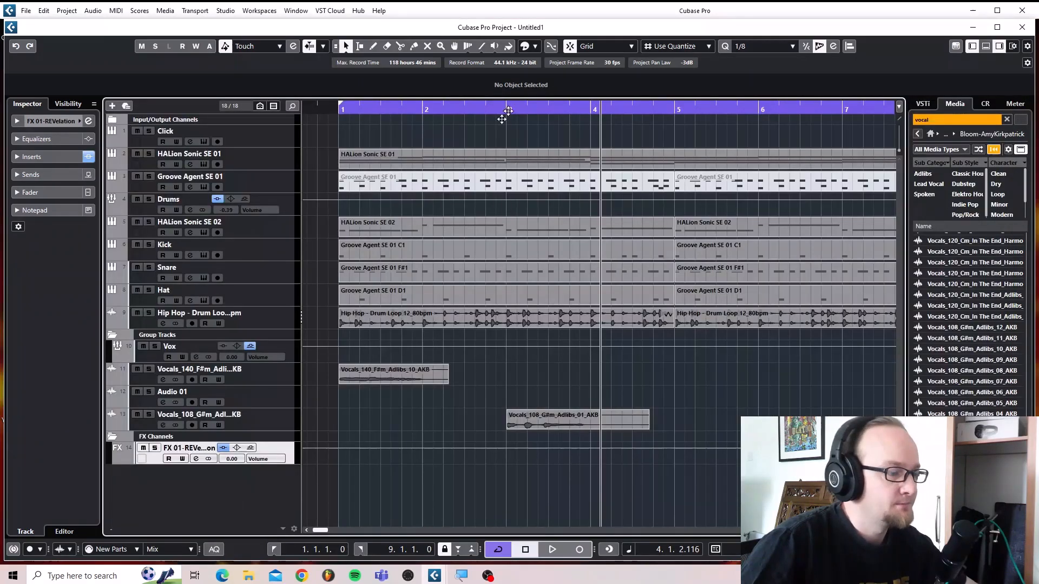
double_click(337, 112)
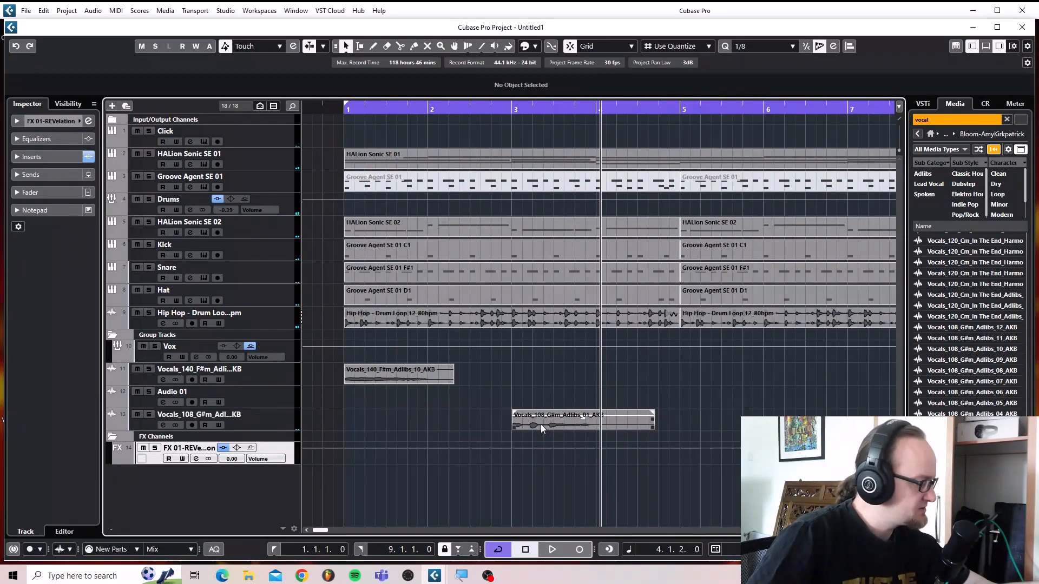
Route the Vocals_108_G#m_Adlibs_01_AKB channel to the Vox group and remove the empty Audio 01 track.
key("F3")
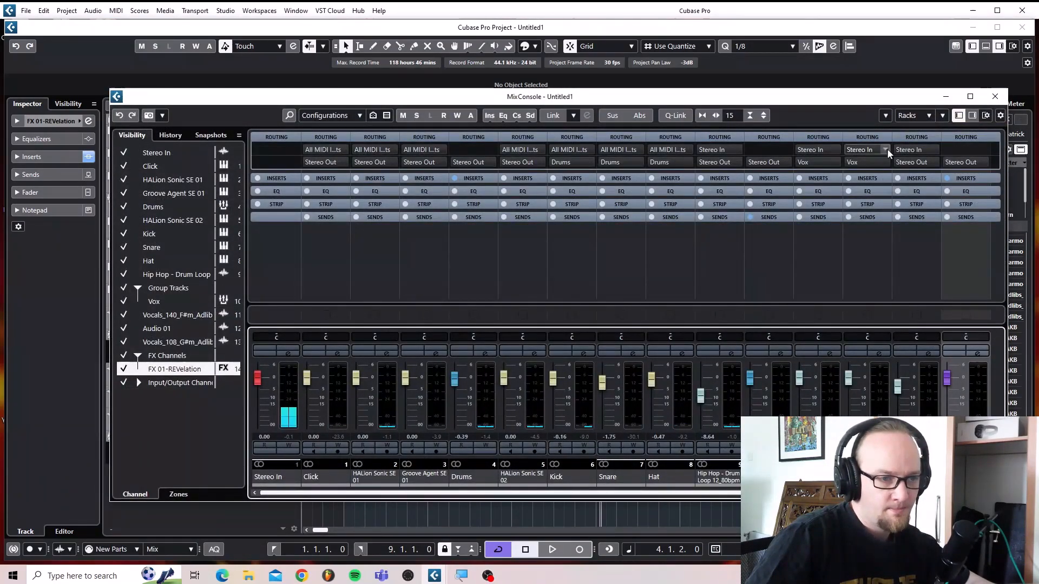
left_click(910, 162)
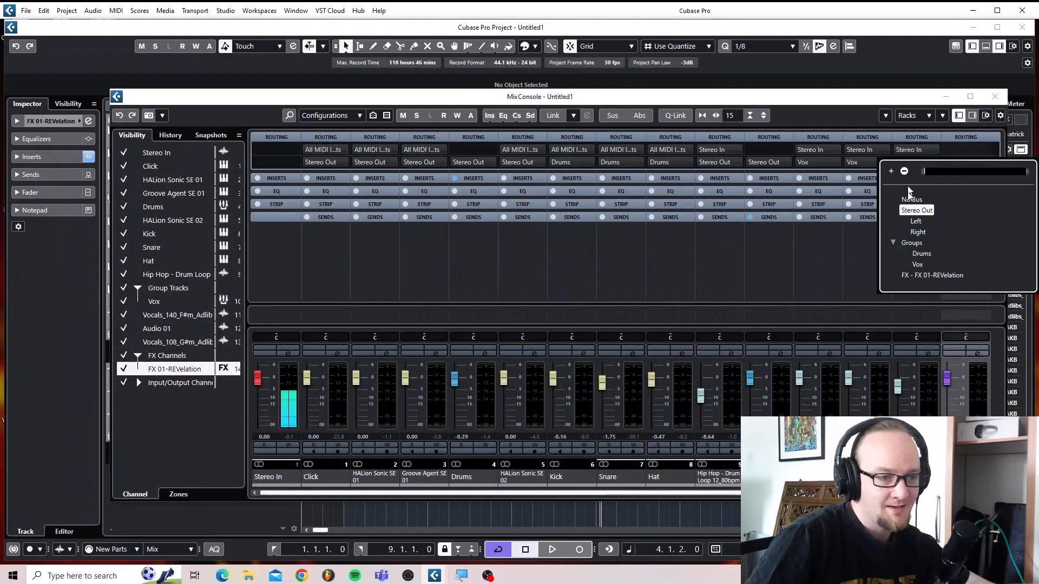
left_click(917, 264)
left_click(864, 163)
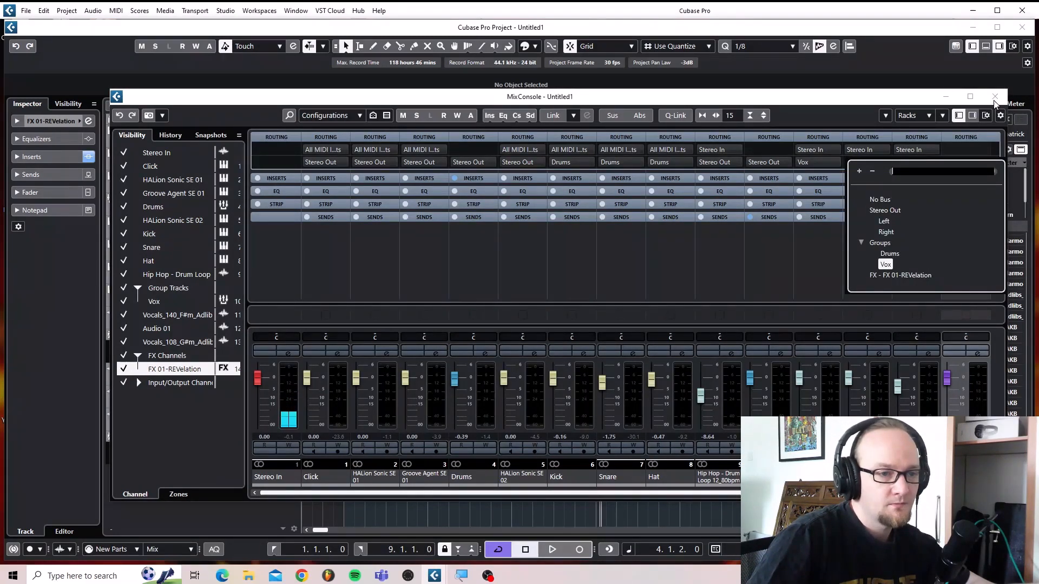
left_click(994, 101)
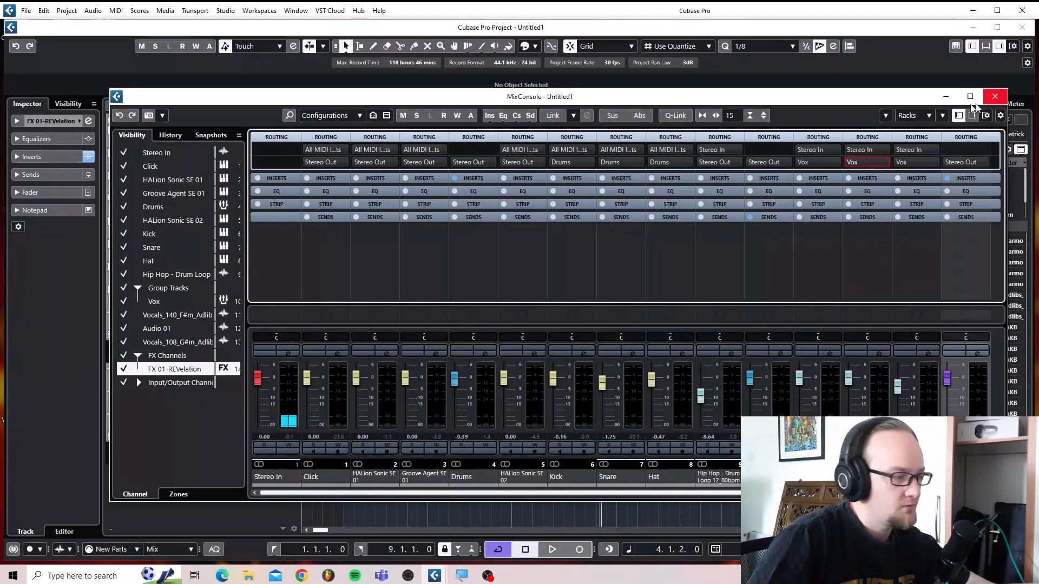
left_click(1000, 100)
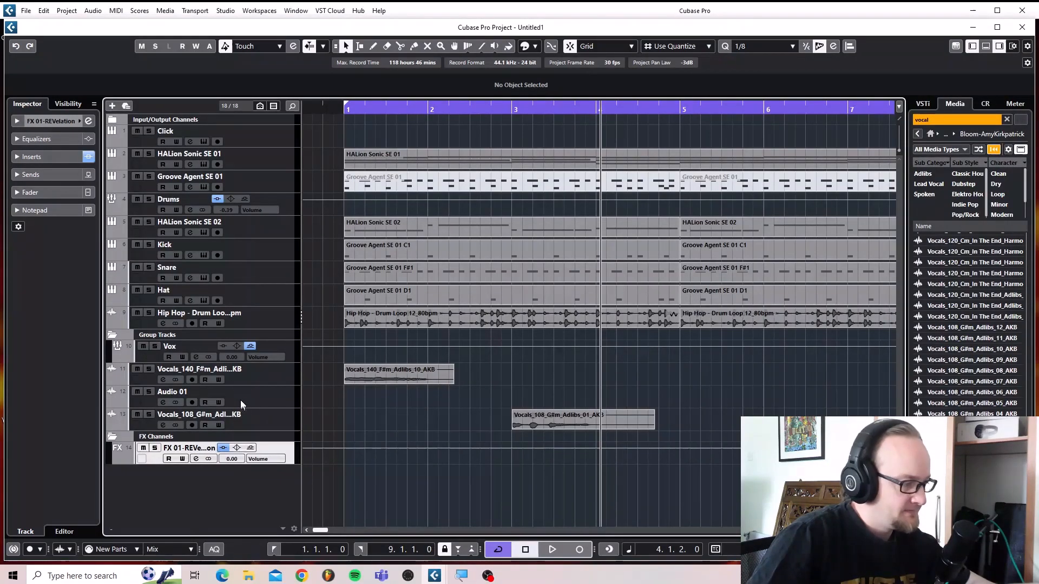
right_click(240, 401)
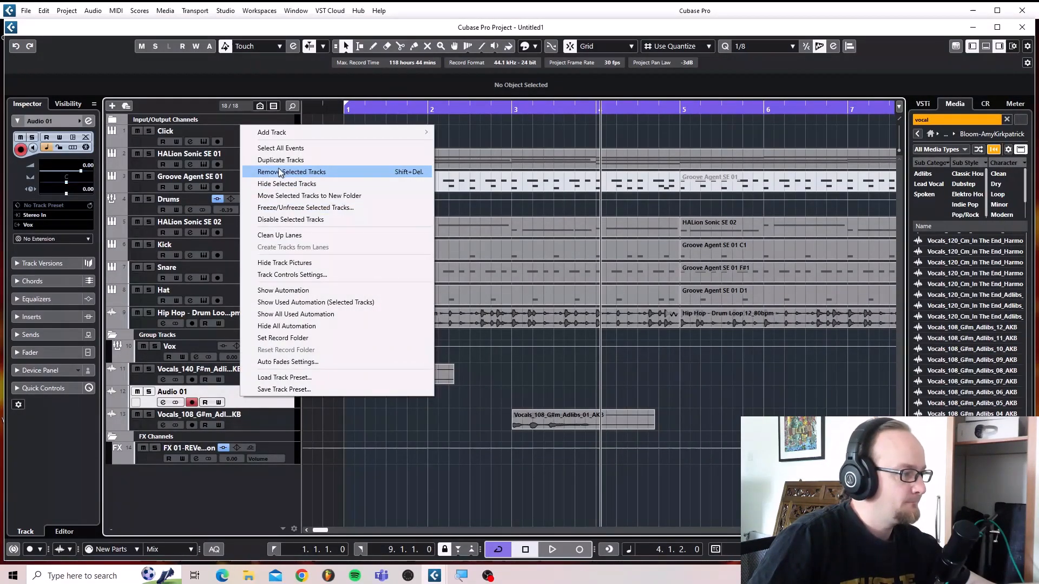
left_click(279, 172)
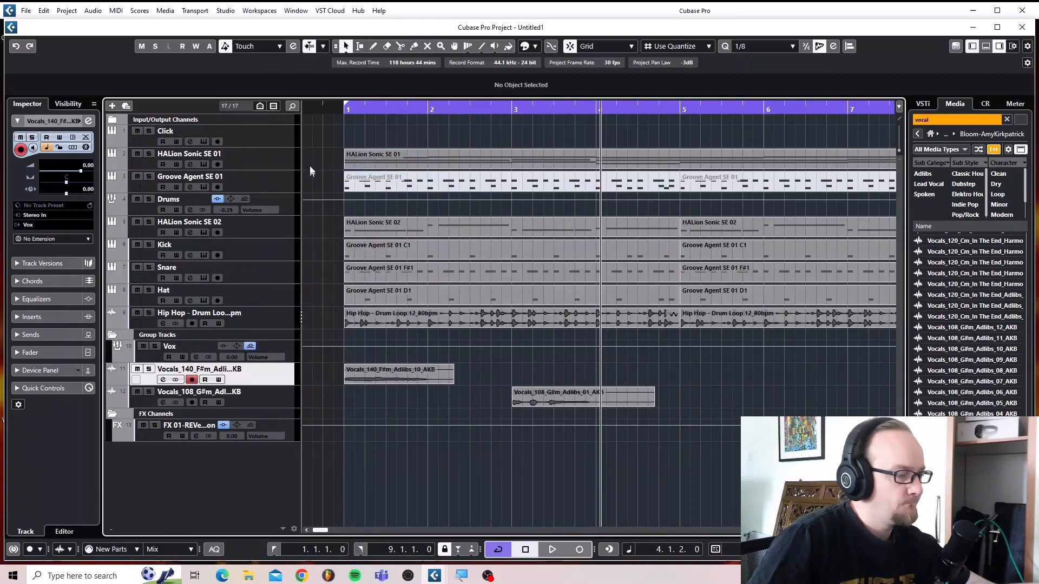
Lower the Vox group's REVelation send to -7.39 dB, checking the reverb amount in playback from bar 1.
left_click(345, 109)
key("space")
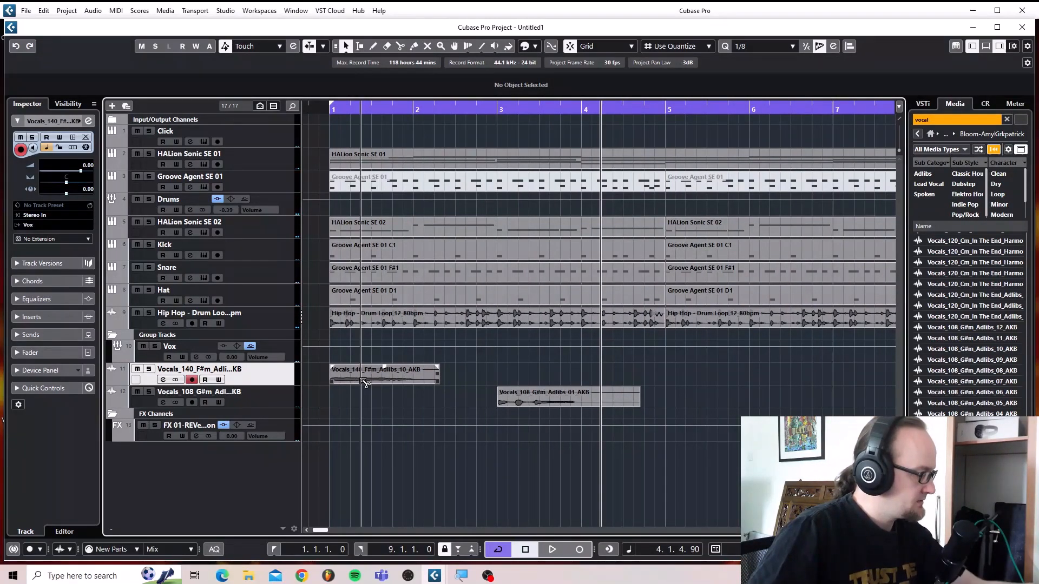
key("alt+F3")
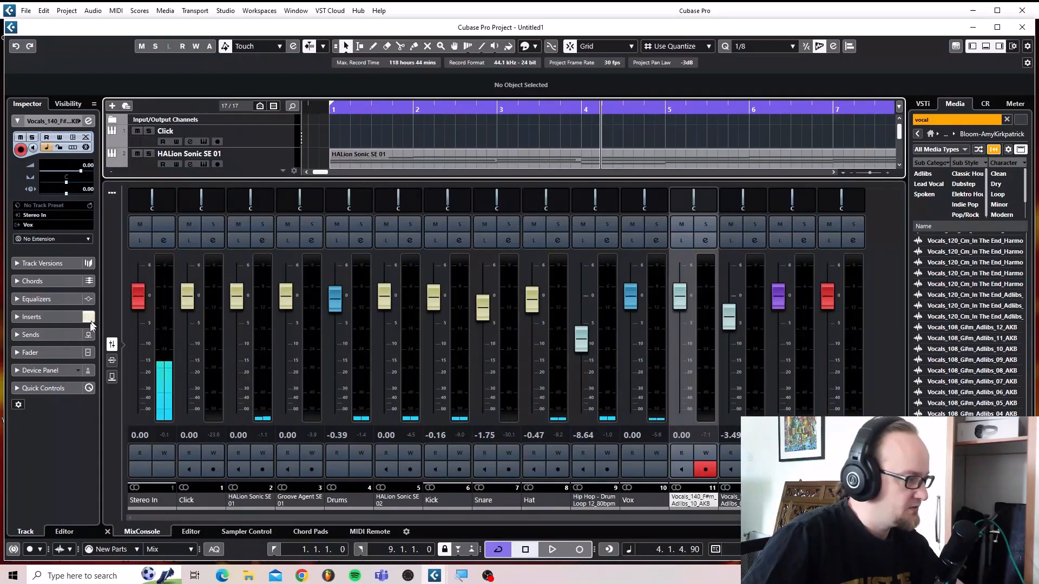
left_click(112, 377)
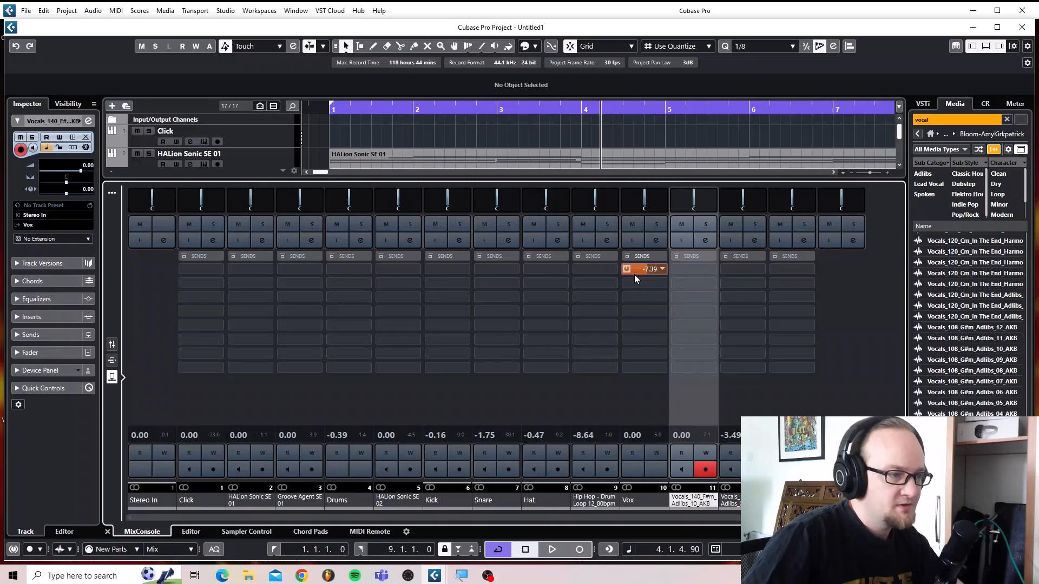
left_click(330, 110)
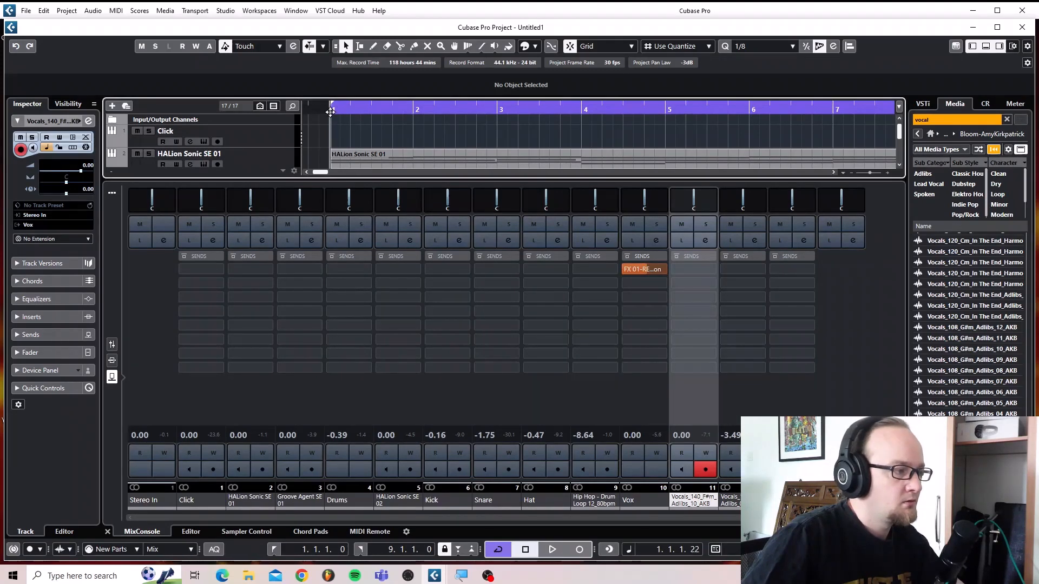
key("space")
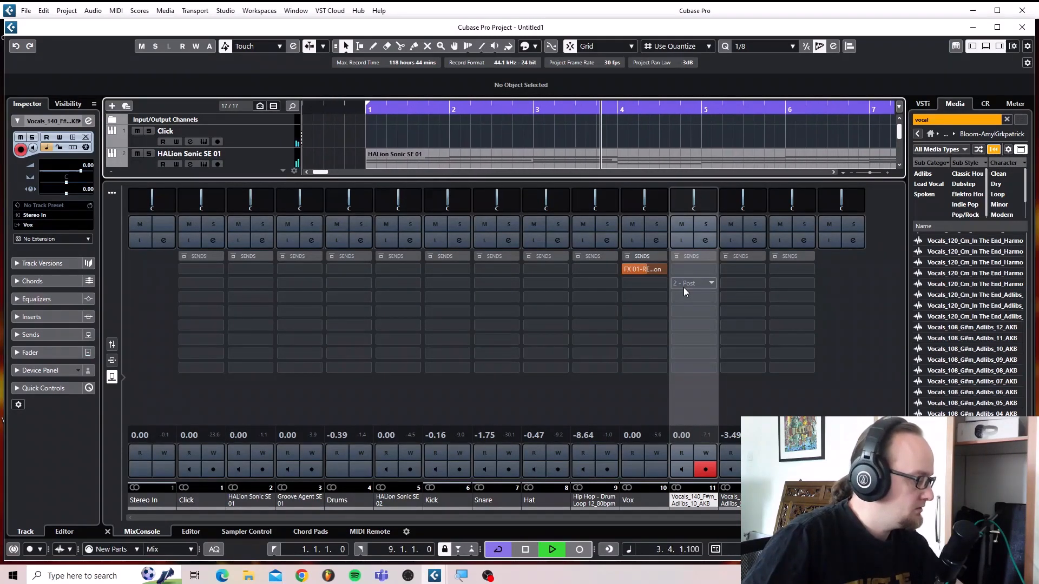
key("space")
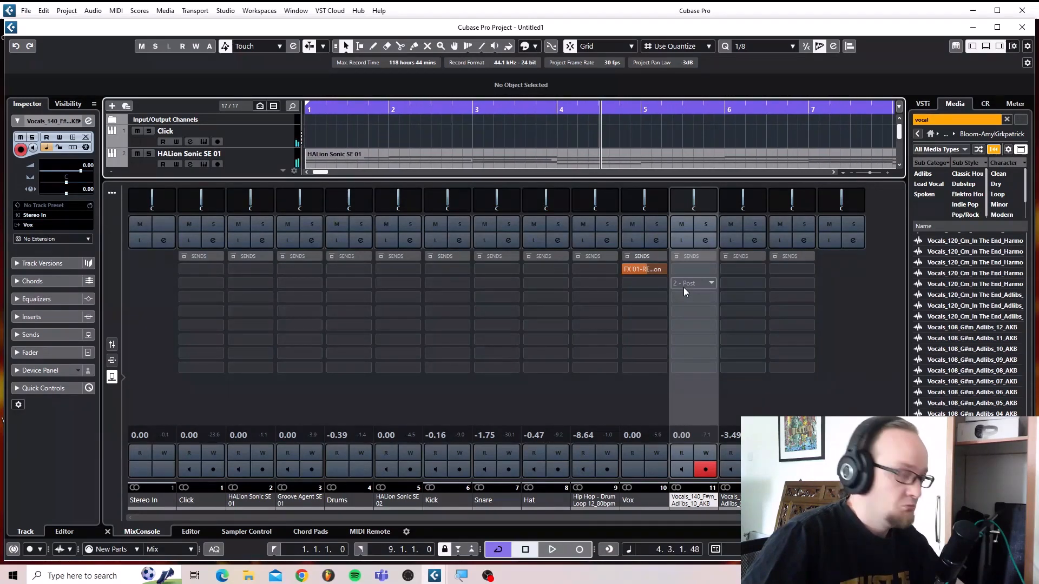
left_click(107, 532)
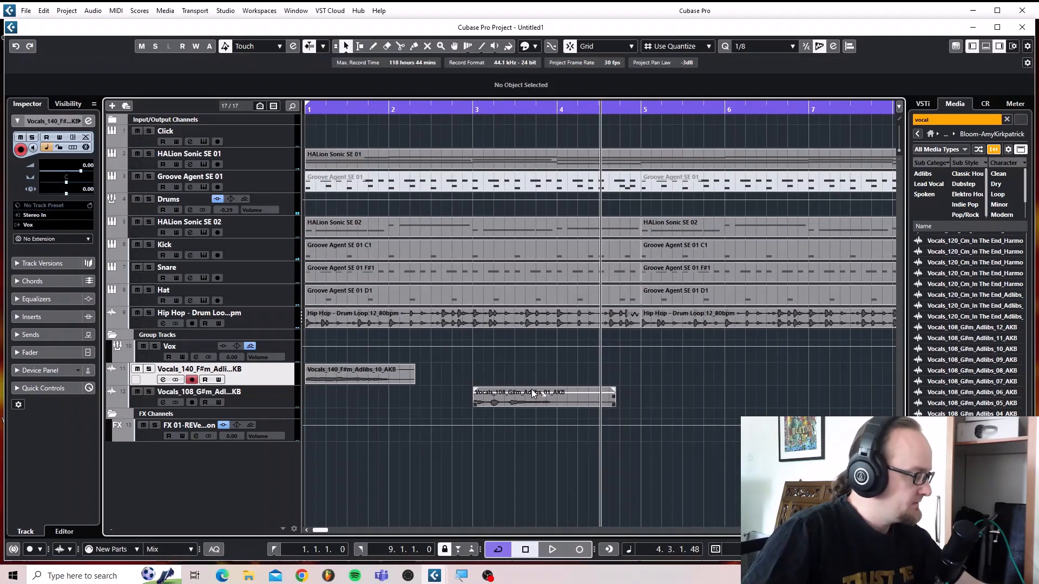
Balance the vocal faders during playback: Vocals_140_F#m_Adlibs_10_AKB at -4.16 dB, the Vox group at -1.30 dB and Vocals_108_G#m_Adlibs_01_AKB at -7.73 dB.
key("ctrl+alt+e")
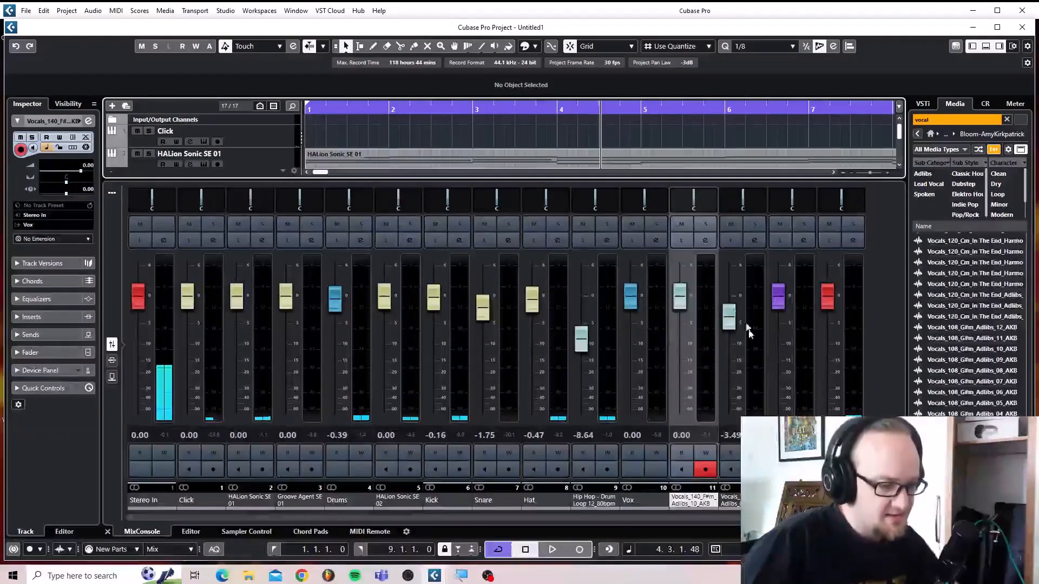
left_click_drag(682, 299, 679, 330)
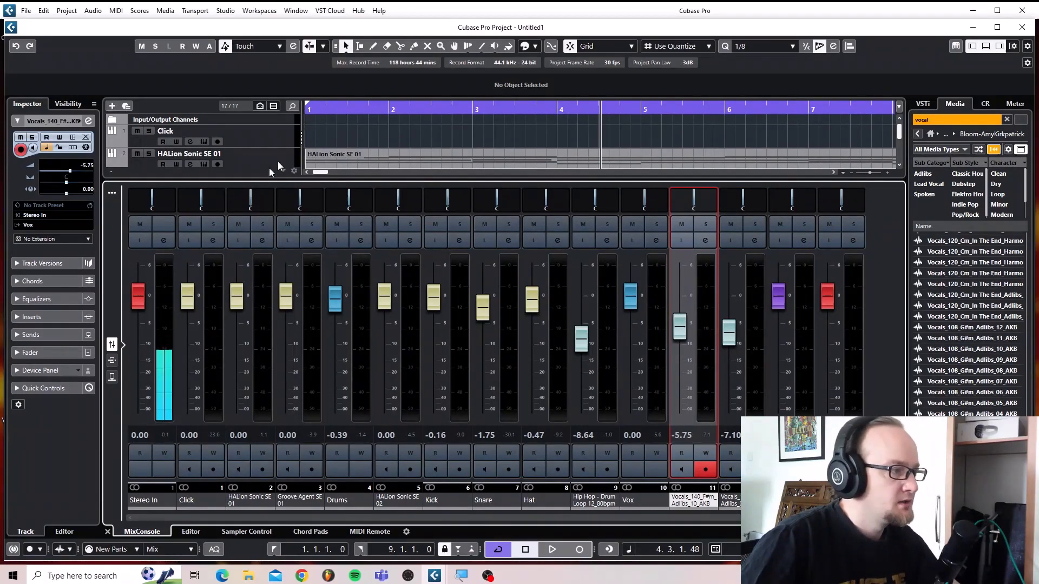
left_click(306, 111)
key("space")
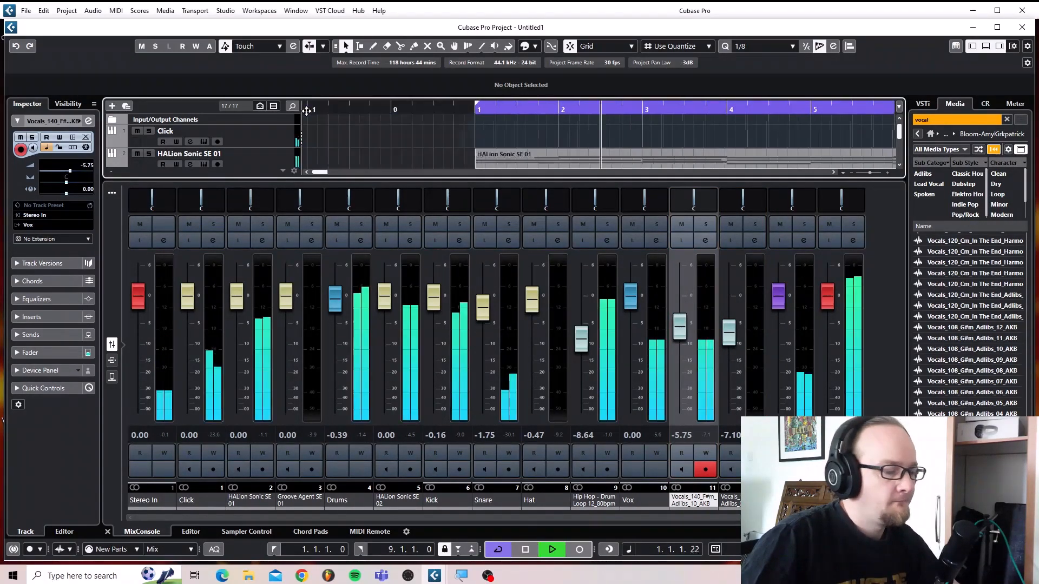
left_click_drag(680, 326, 631, 310)
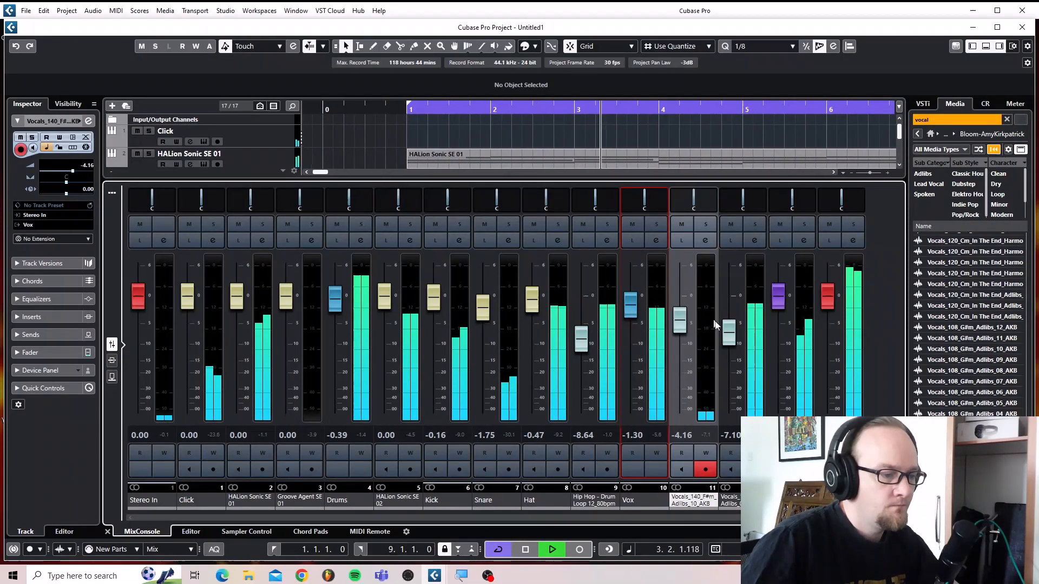
left_click_drag(727, 334, 728, 337)
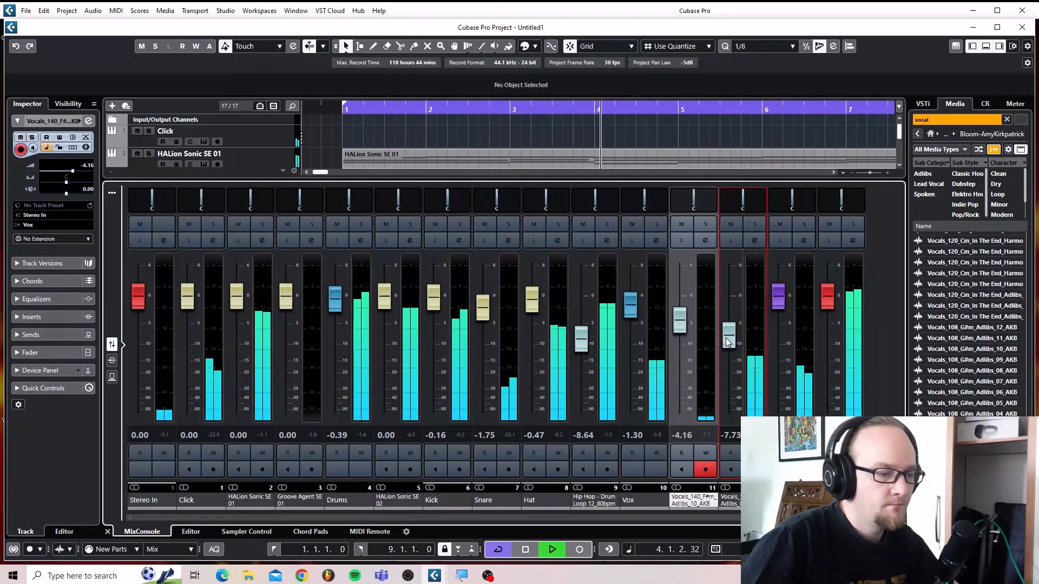
left_click(108, 532)
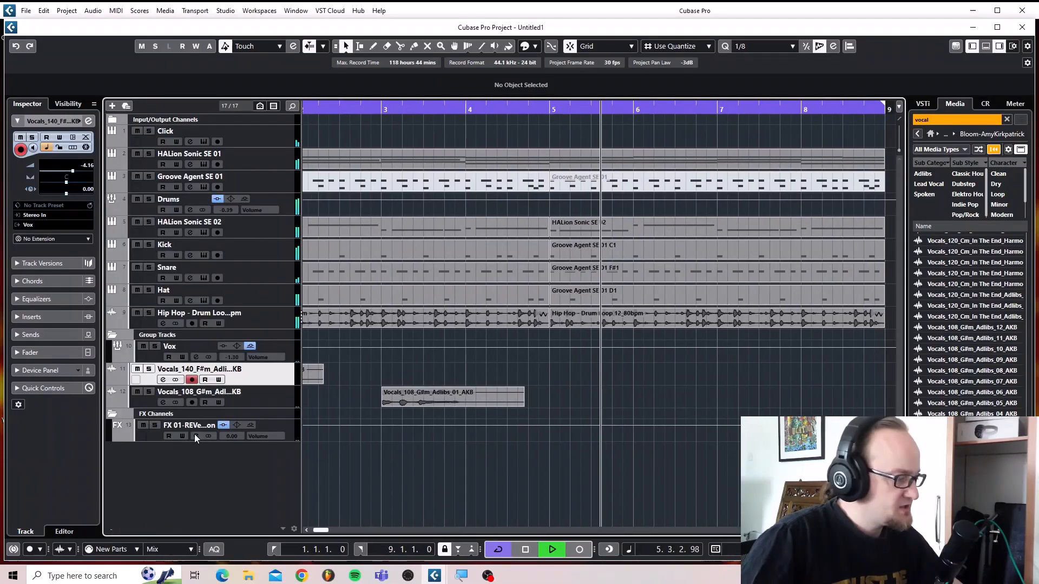
key("space")
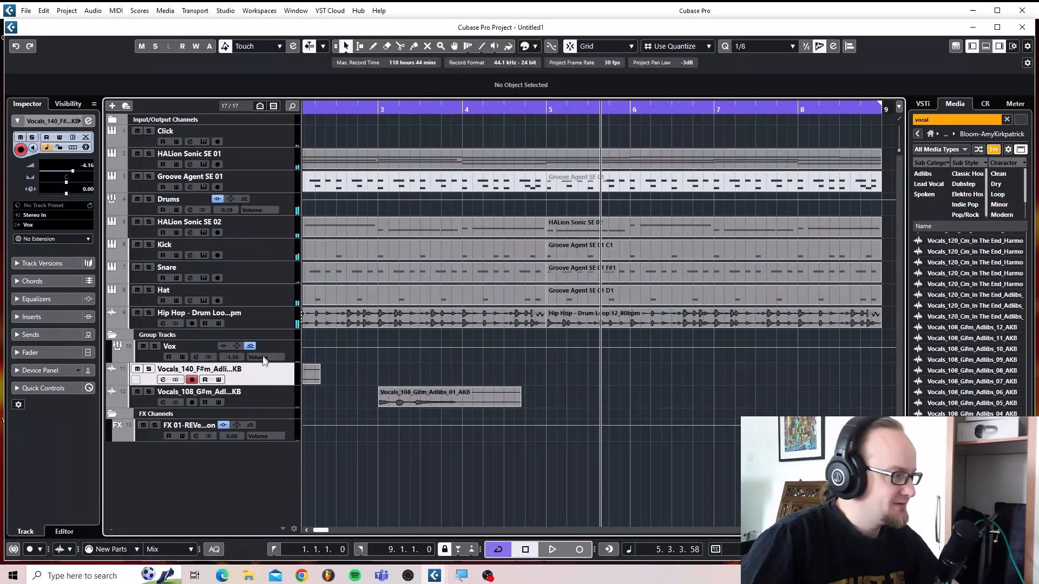
left_click(275, 403)
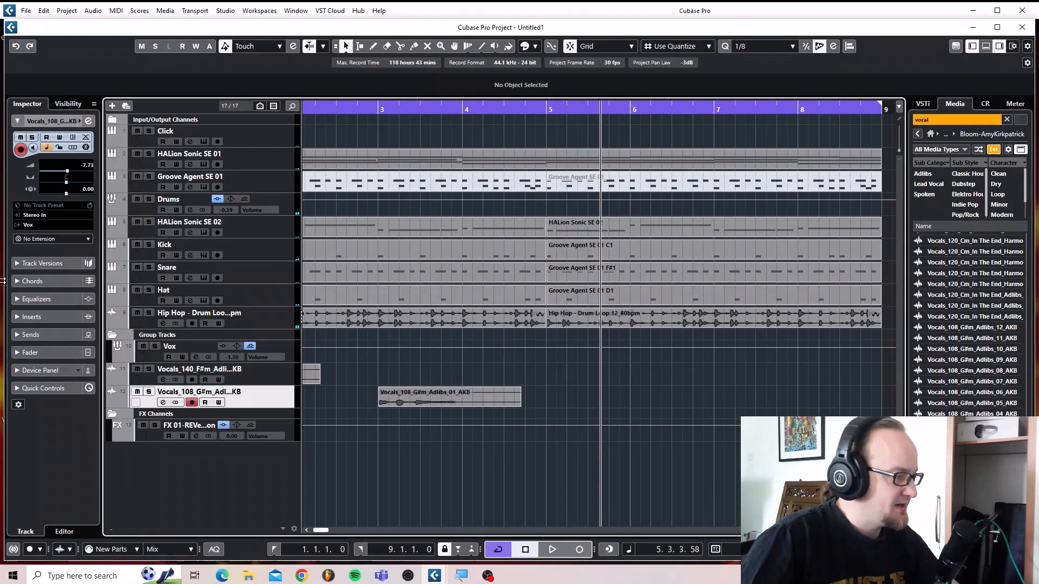
Insert the Chorus modulation effect in the first insert slot of the Vocals_108_G#m_Adlibs_01_AKB track.
left_click(33, 317)
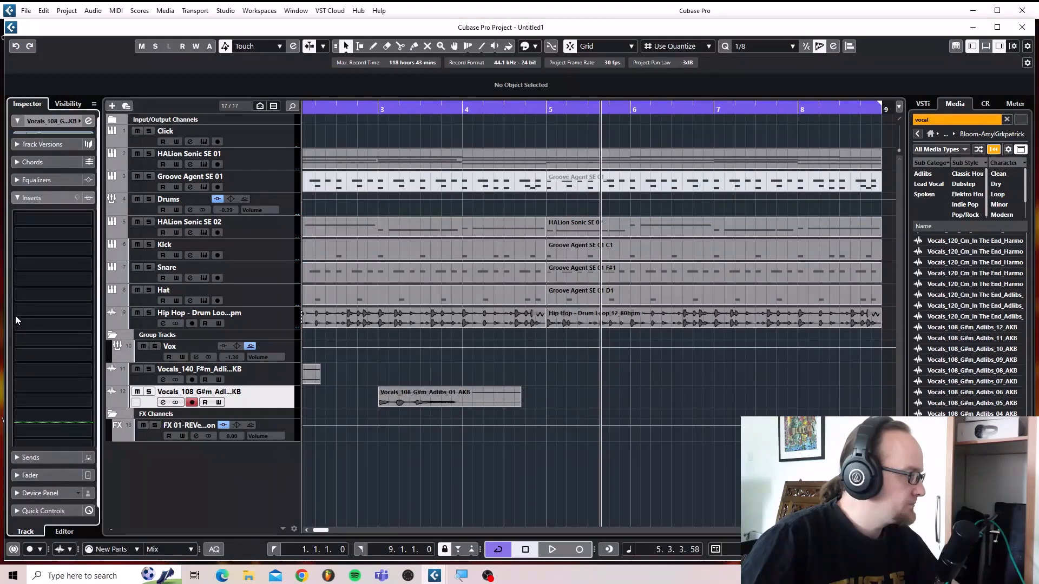
left_click(77, 212)
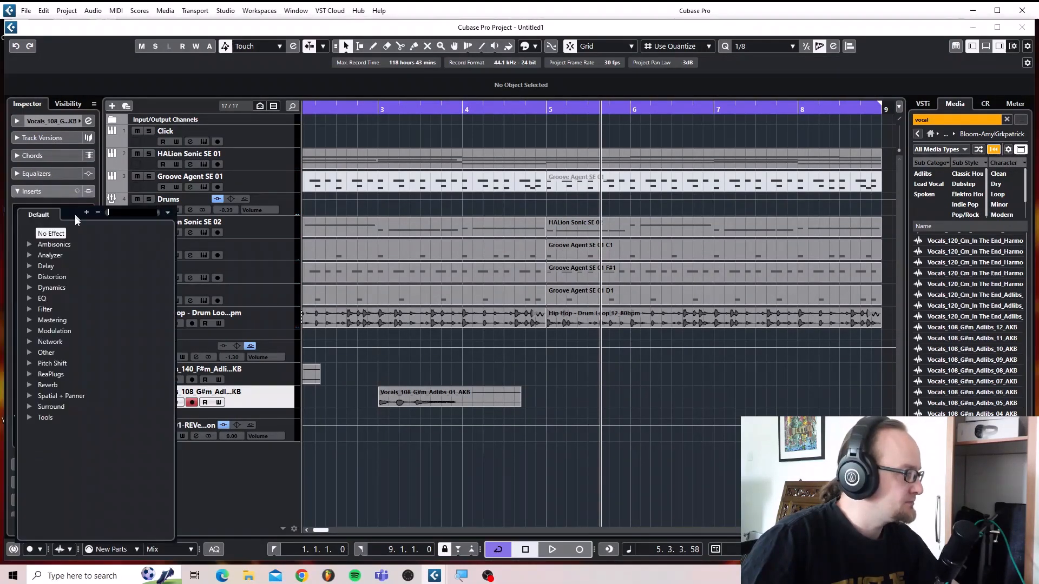
left_click(28, 331)
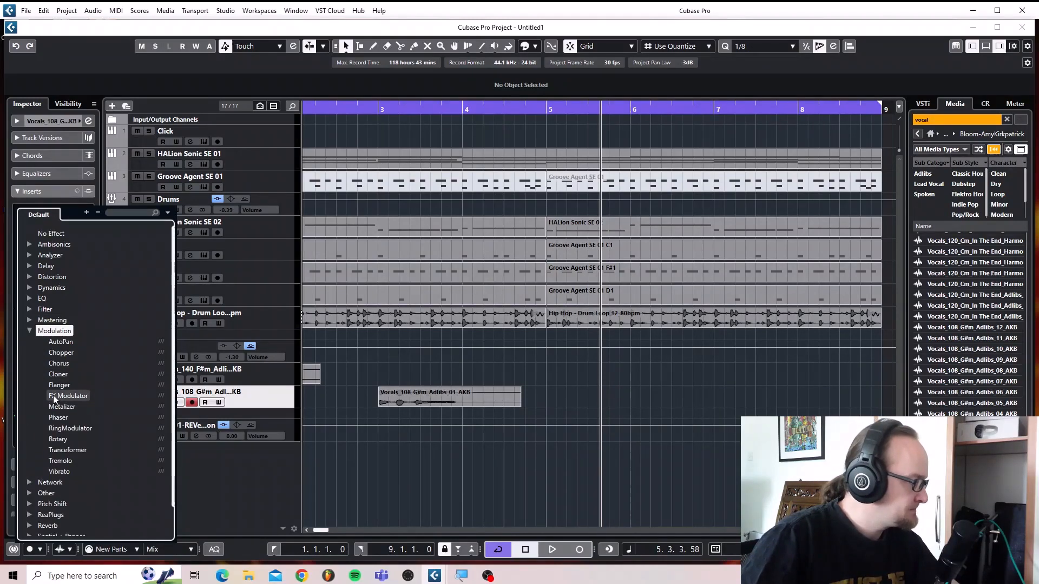
left_click(54, 366)
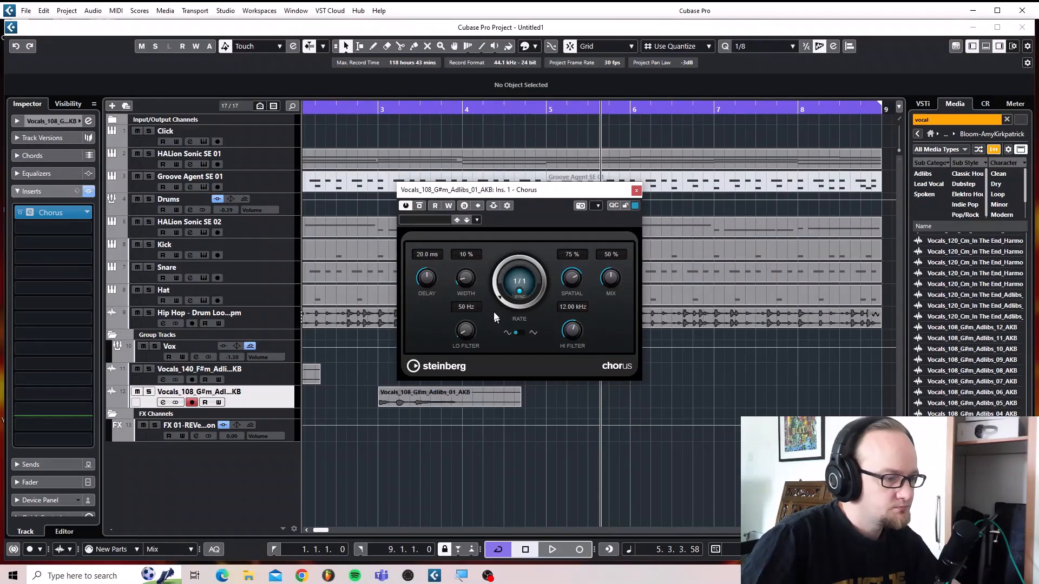
Try Chorus rates of 1/16, 1/32 and 1/2 while playing the ad-lib at bar 3.
left_click(376, 111)
key("space")
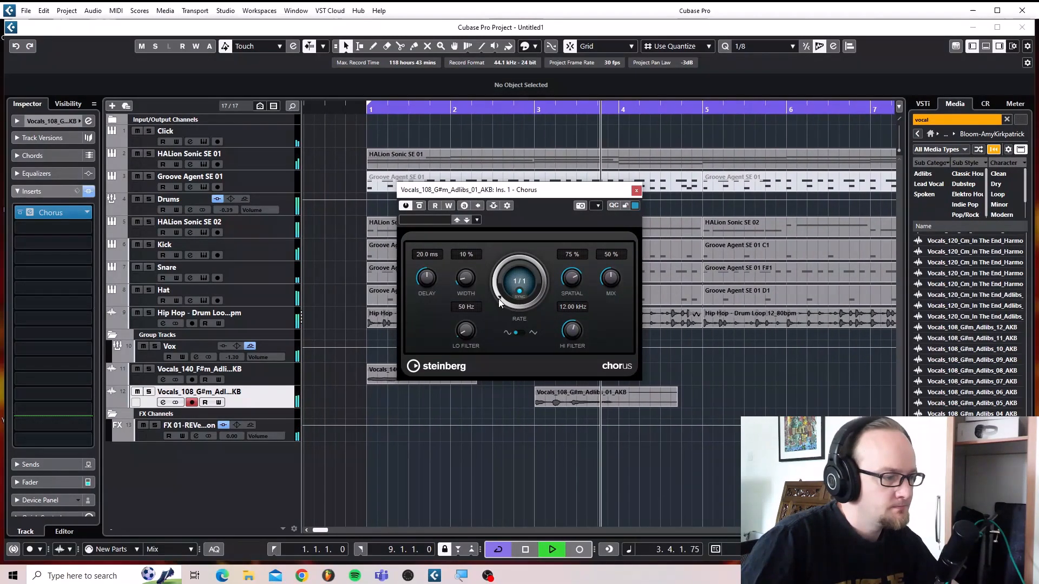
left_click_drag(491, 292, 492, 258)
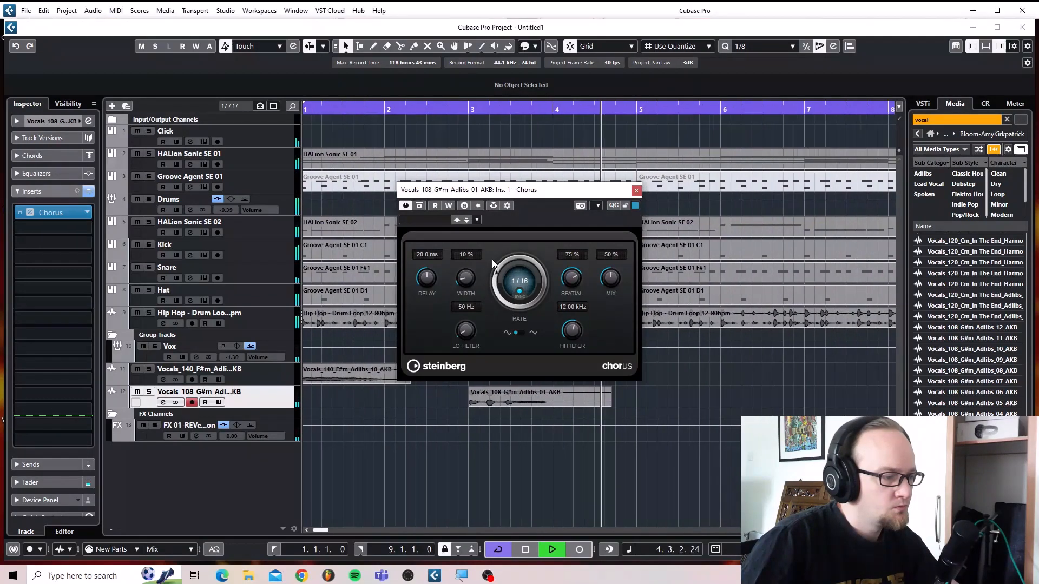
left_click(344, 109)
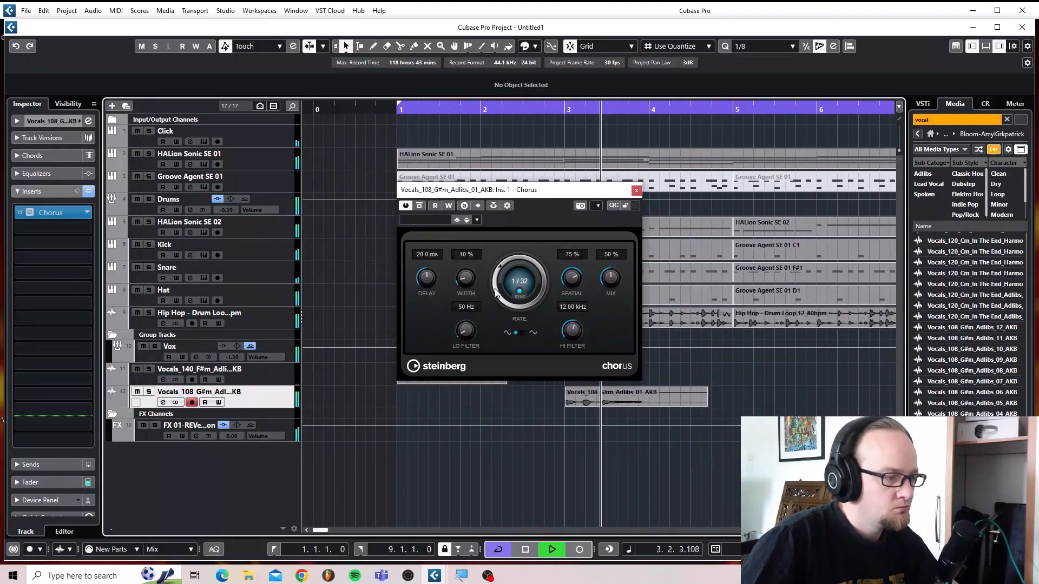
mouse_move(499, 292)
left_mouse_down()
mouse_move(533, 317)
mouse_move(511, 305)
left_mouse_up()
key("space")
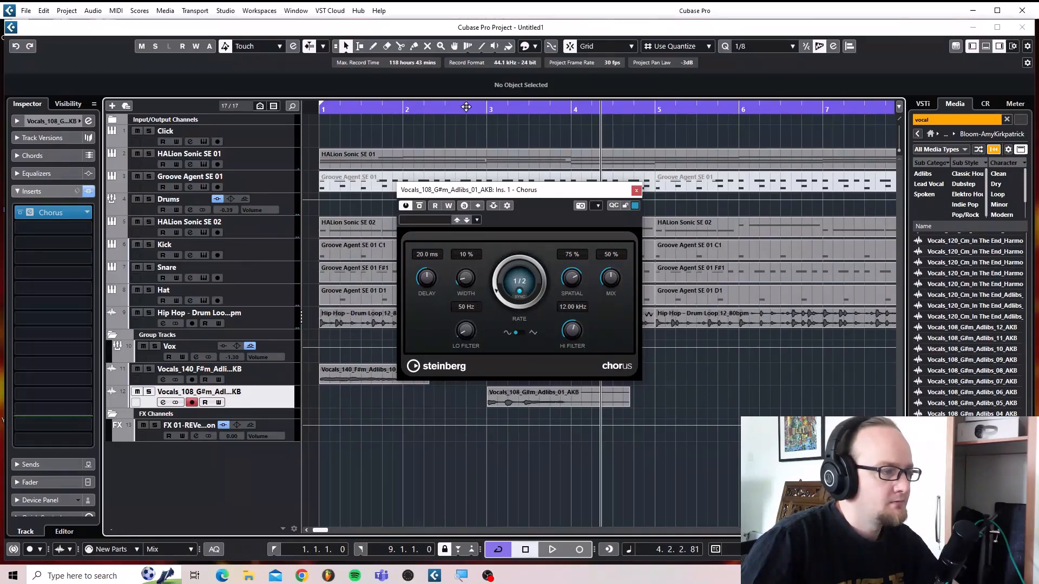
key("space")
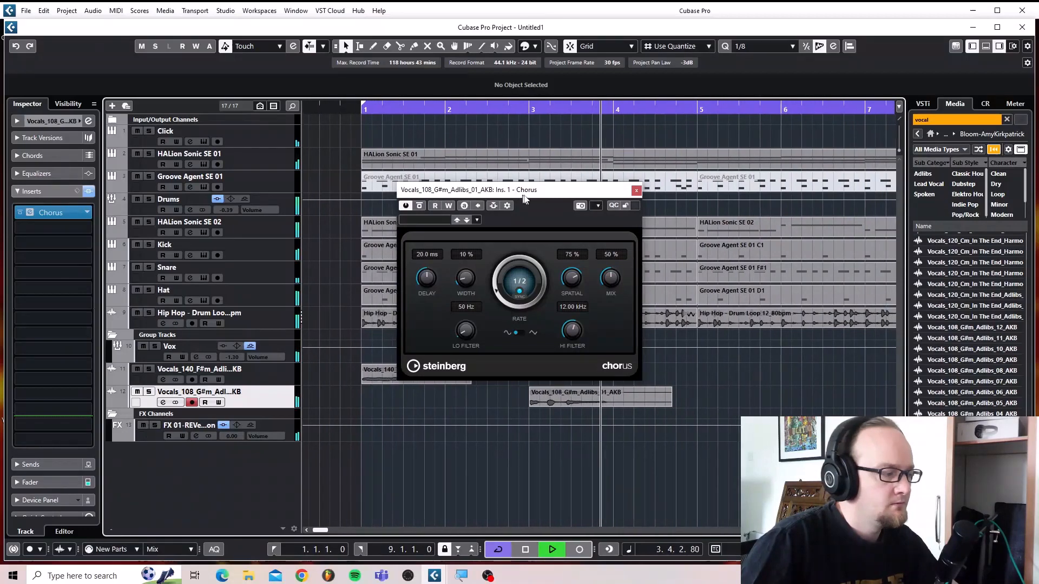
left_click(636, 191)
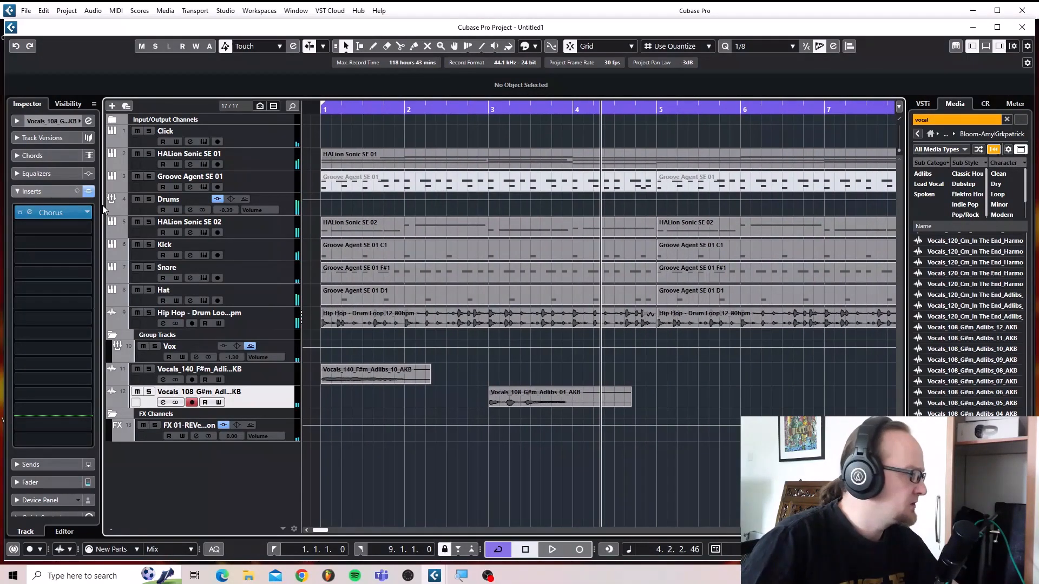
Replace the Chorus insert on Vocals_108_G#m_Adlibs_01_AKB with Flanger, discarding the Chorus changes.
left_click(86, 213)
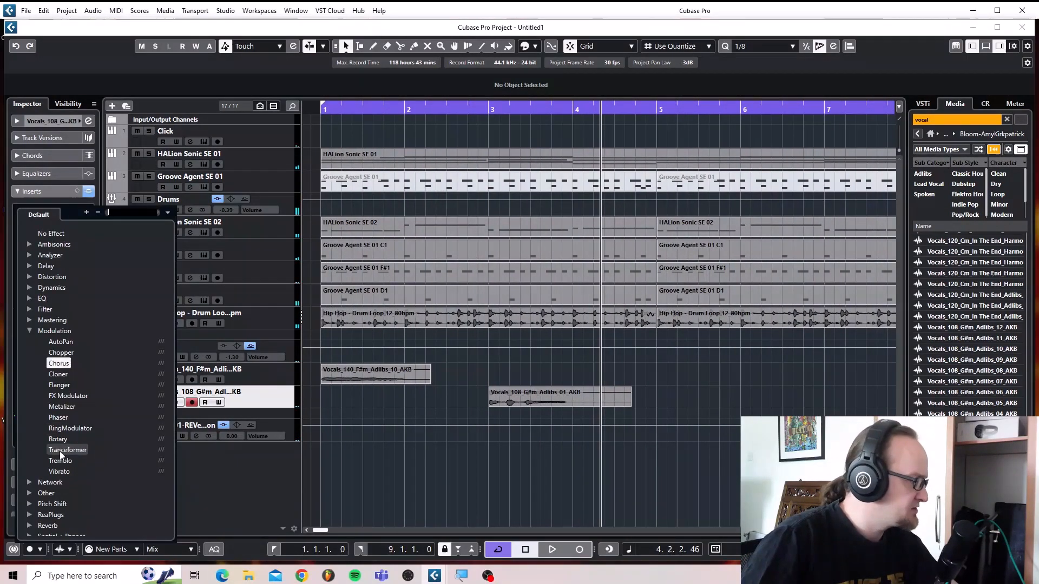
left_click(46, 386)
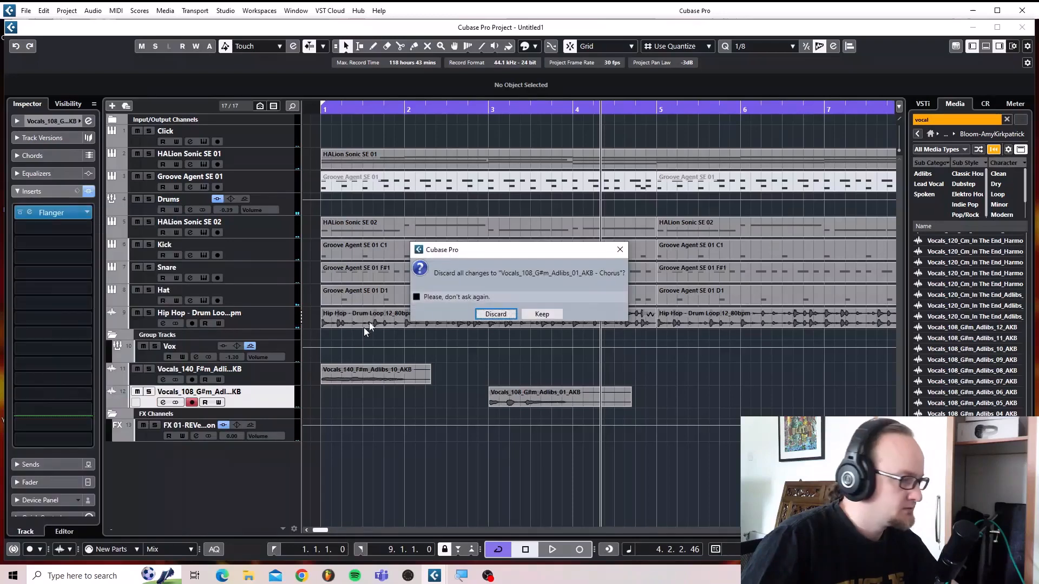
left_click(492, 314)
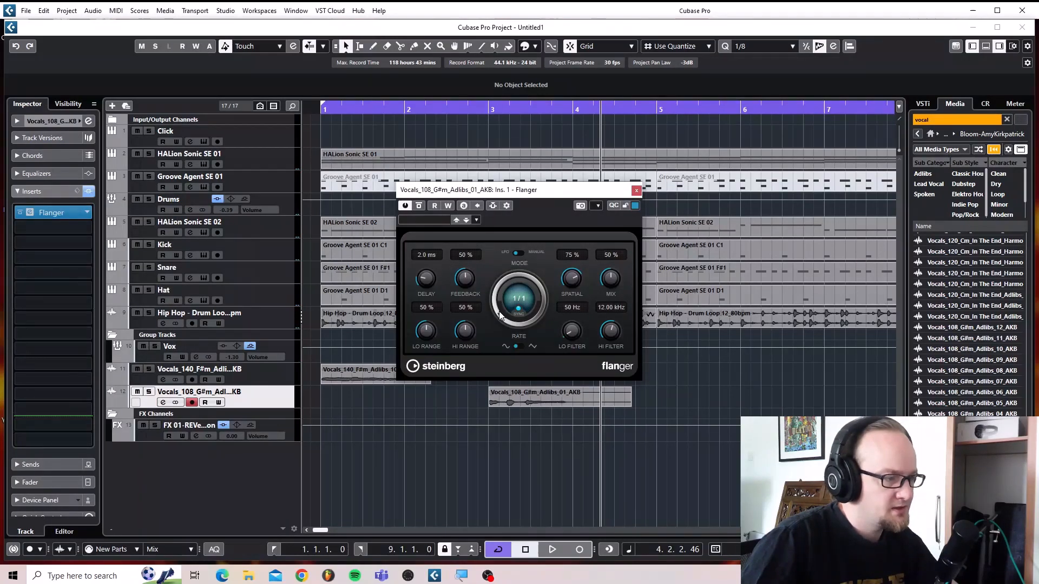
Set the Flanger rate to 1/2 while playing from bar 3, and return the cursor to just before the ad-lib.
key("space")
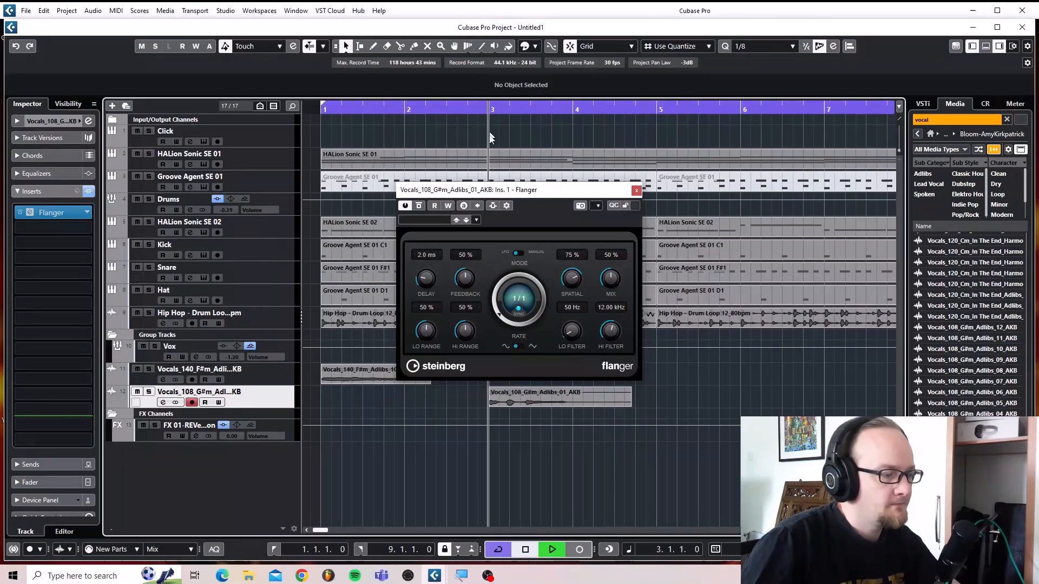
left_click_drag(499, 318, 495, 309)
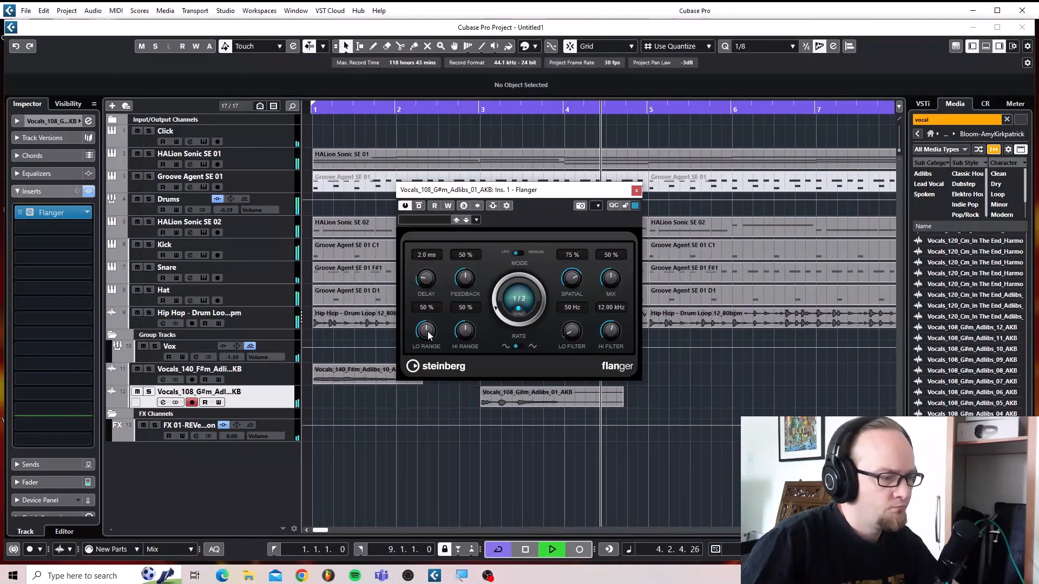
key("space")
left_click(467, 101)
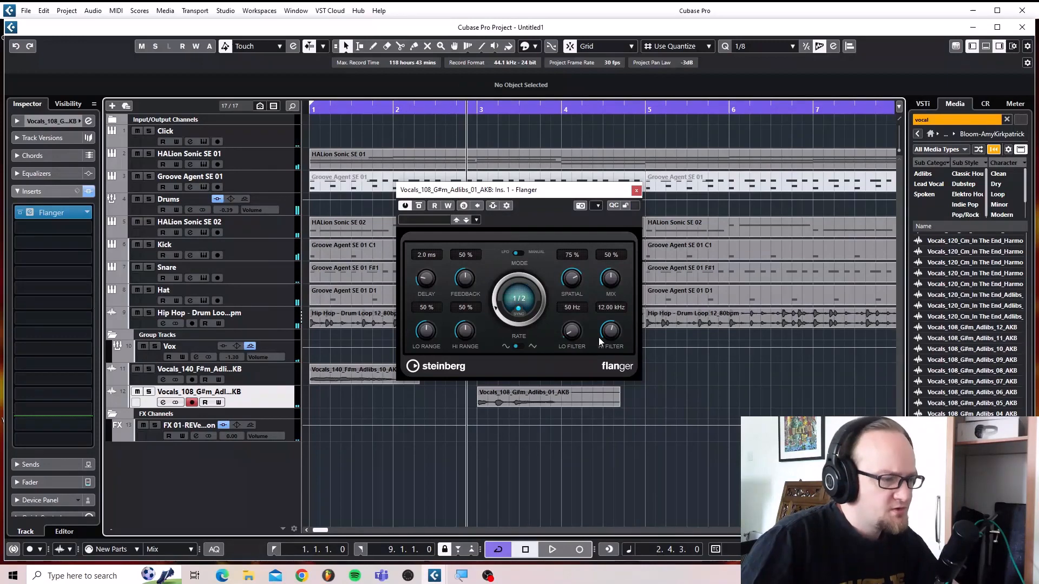
Raise the Flanger mix to 67%, fine-tune it during playback and close the effect window.
left_click_drag(609, 285, 612, 278)
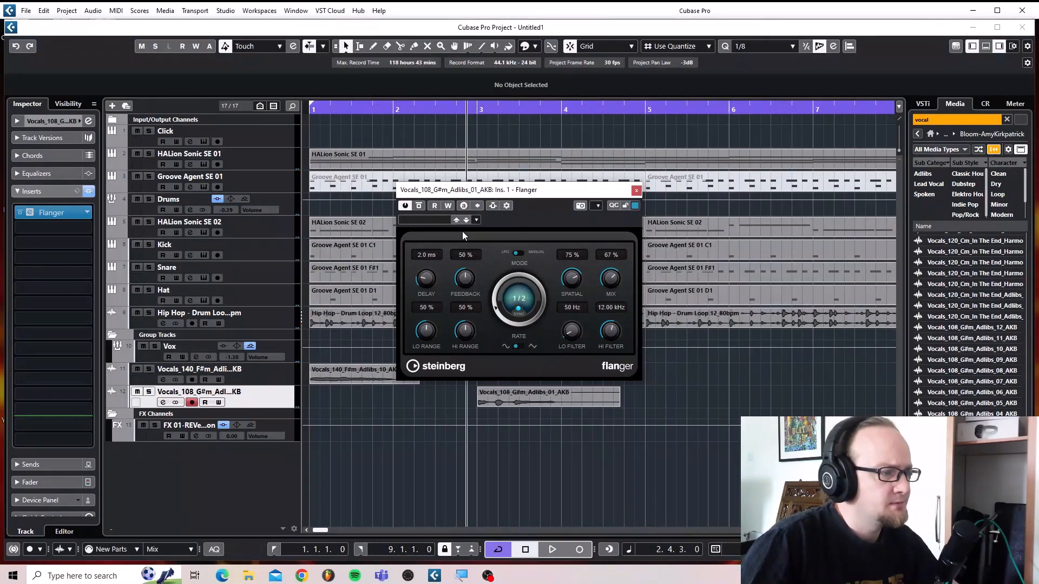
key("space")
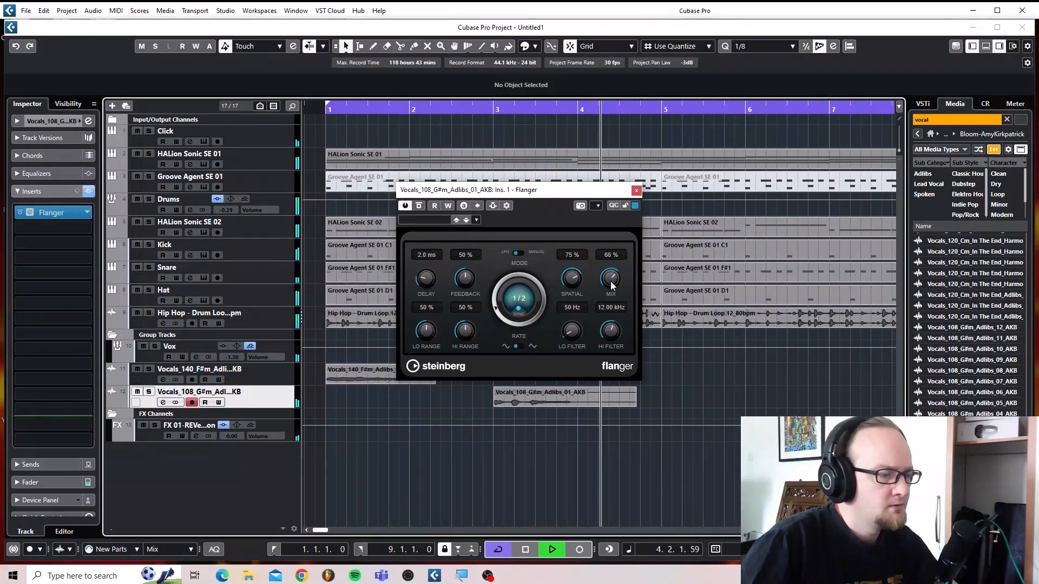
left_click_drag(612, 284, 611, 289)
left_click(636, 191)
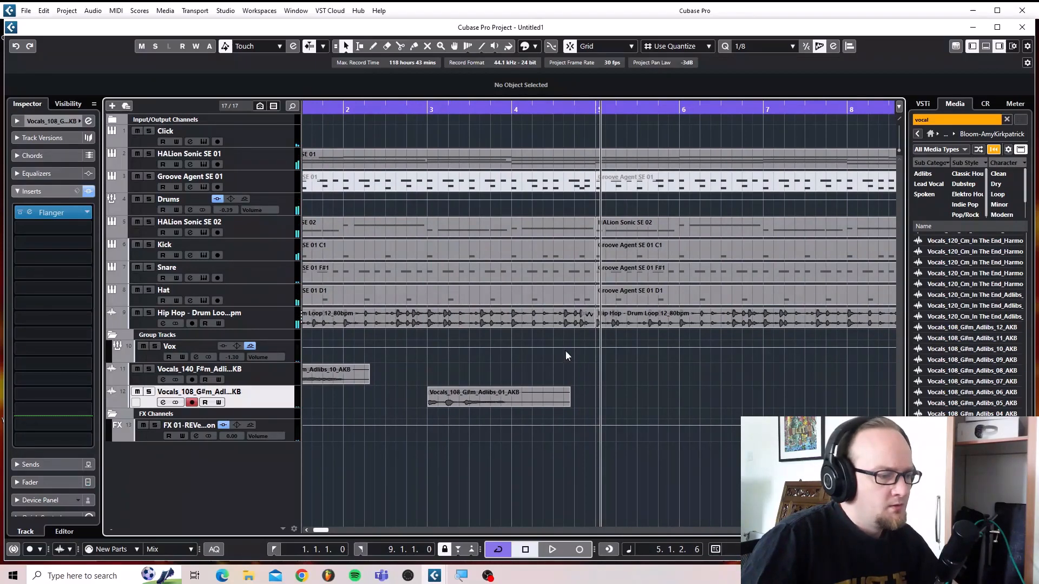
Copy the Vocals_140_F#m_Adlibs_10_AKB clip from bar 1 to bar 5 on the same track.
left_click(323, 368)
key("space")
left_click_drag(323, 366, 608, 376)
Duplicate the Vocals_108_G#m_Adlibs_01_AKB clip at bar 3 and place the copy just before bar 7, at 6.4.3.
left_click(537, 396)
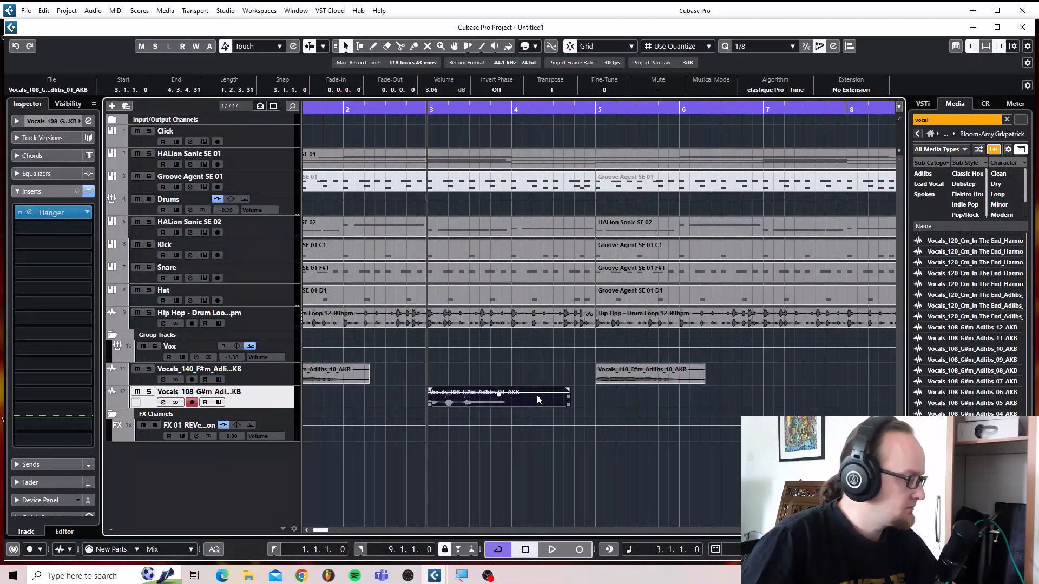
key("ctrl+d")
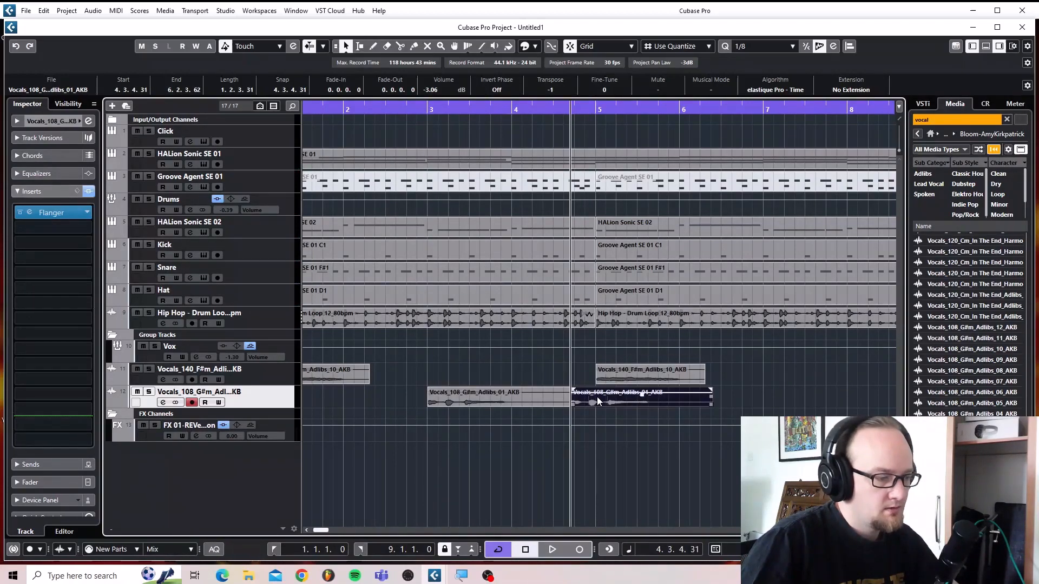
left_click_drag(615, 398, 772, 405)
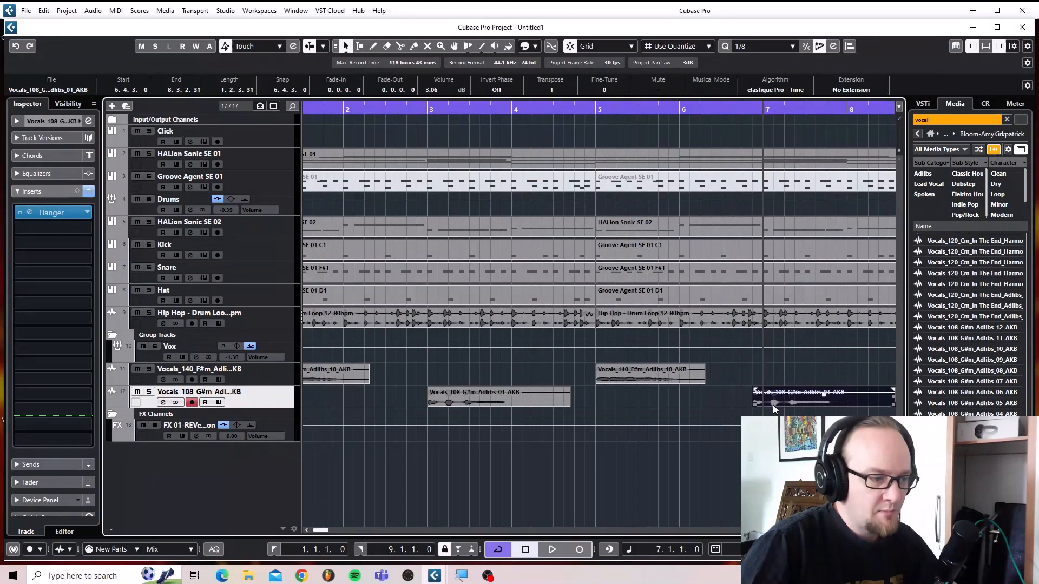
scroll(768, 404, "right", 4)
scroll(768, 404, "left", 4)
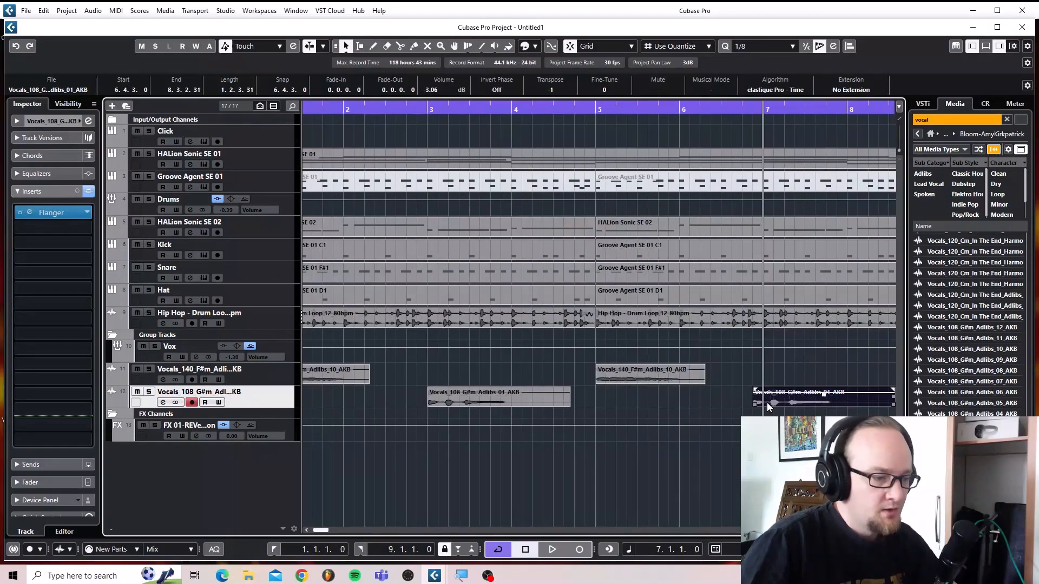
Move the Vocals_108_G#m_Adlibs_01_AKB copy near bar 7 onto a new audio track at bar 3 and transpose it by -11.
left_click(486, 402)
key("l")
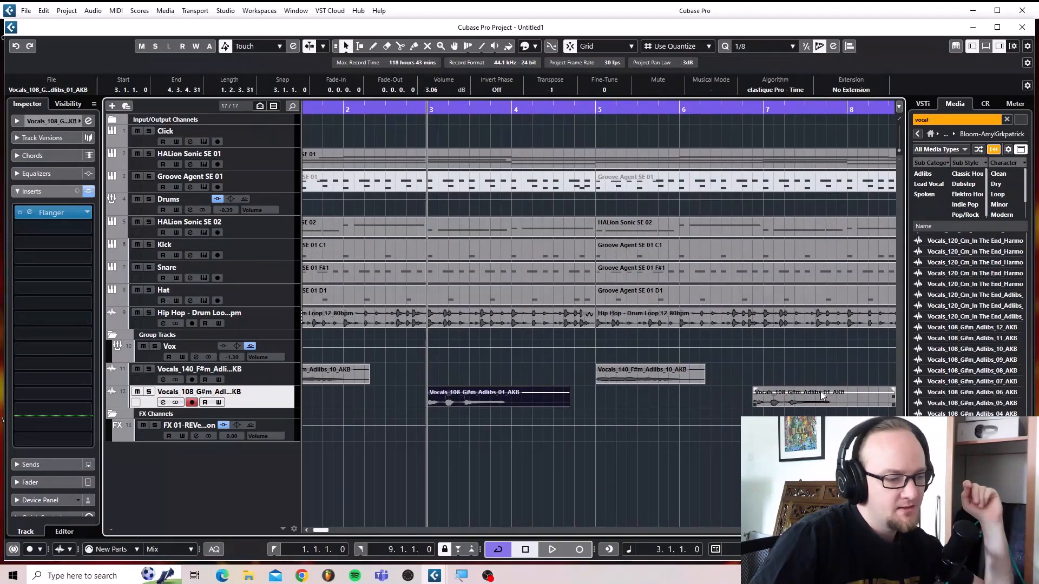
left_click_drag(820, 398, 495, 454)
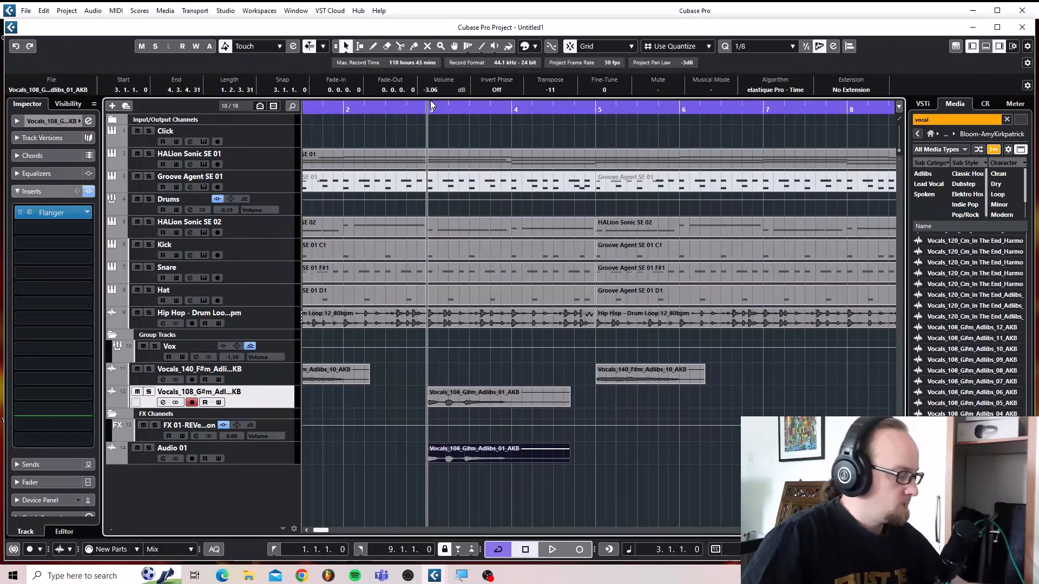
Check the layered ad-lib in playback from bar 3, changing the Audio 01 copy's transposition to 11.
key("space")
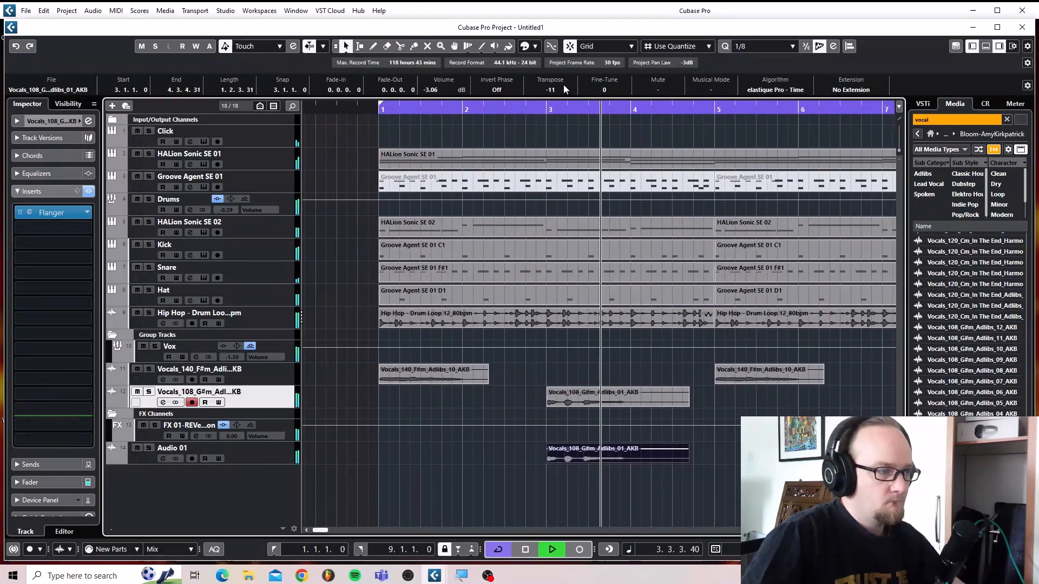
key("space")
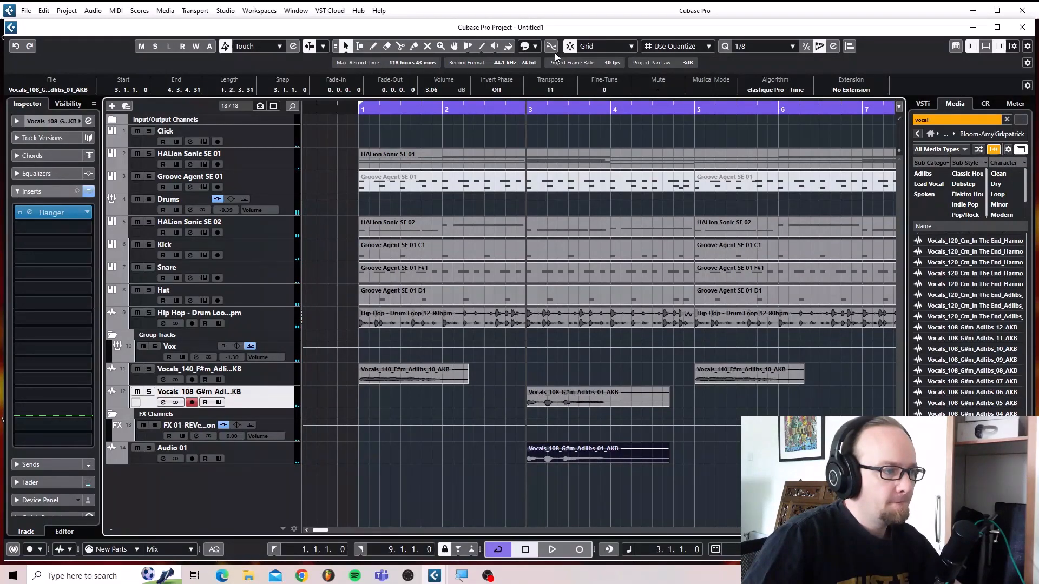
key("space")
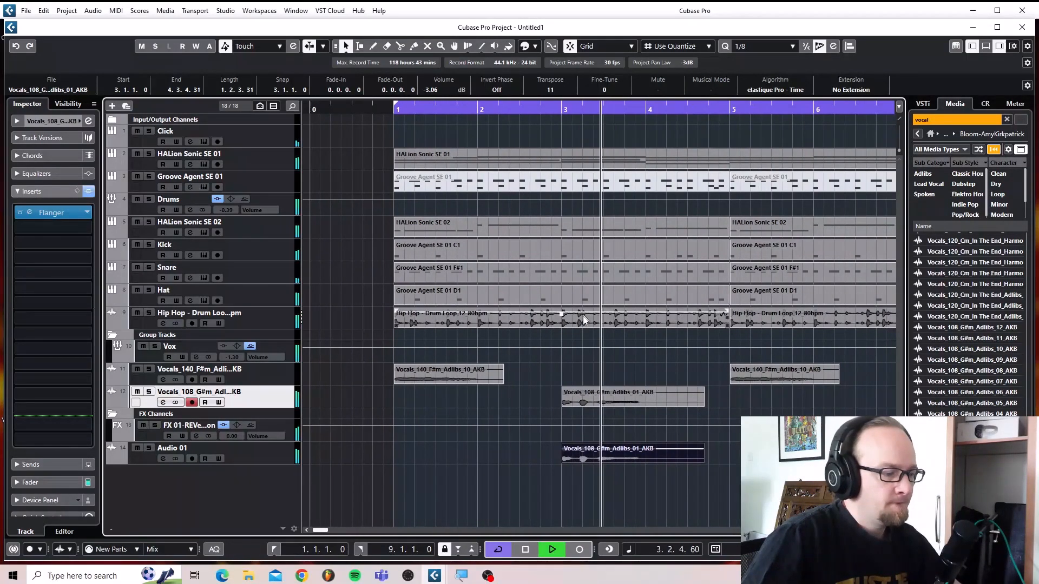
key("space")
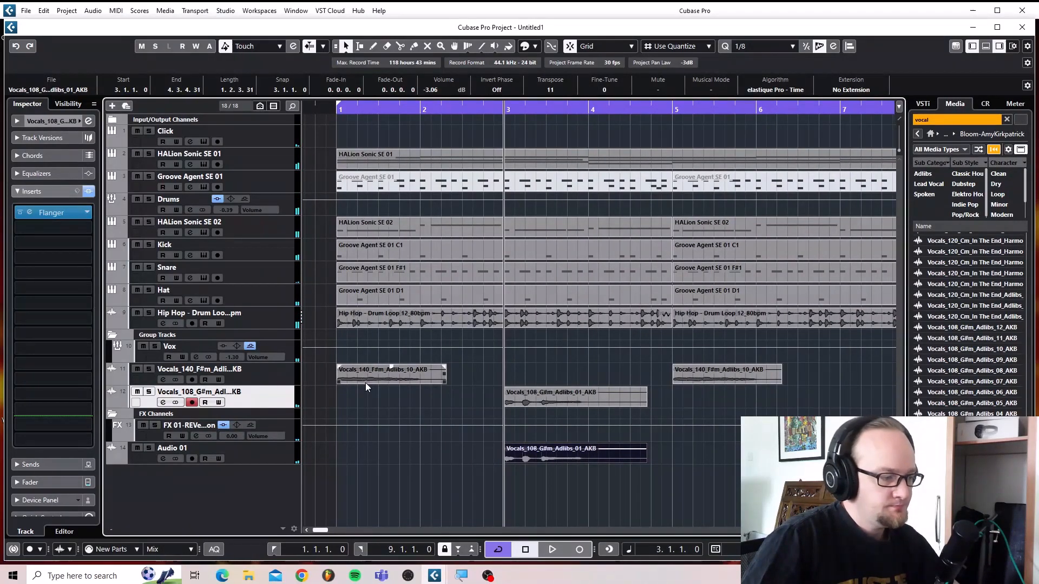
Move the Vocals_140_F#m_Adlibs_10_AKB copy from bar 5 to bar 1 of Audio 01 and transpose it by 12.
left_click(381, 372)
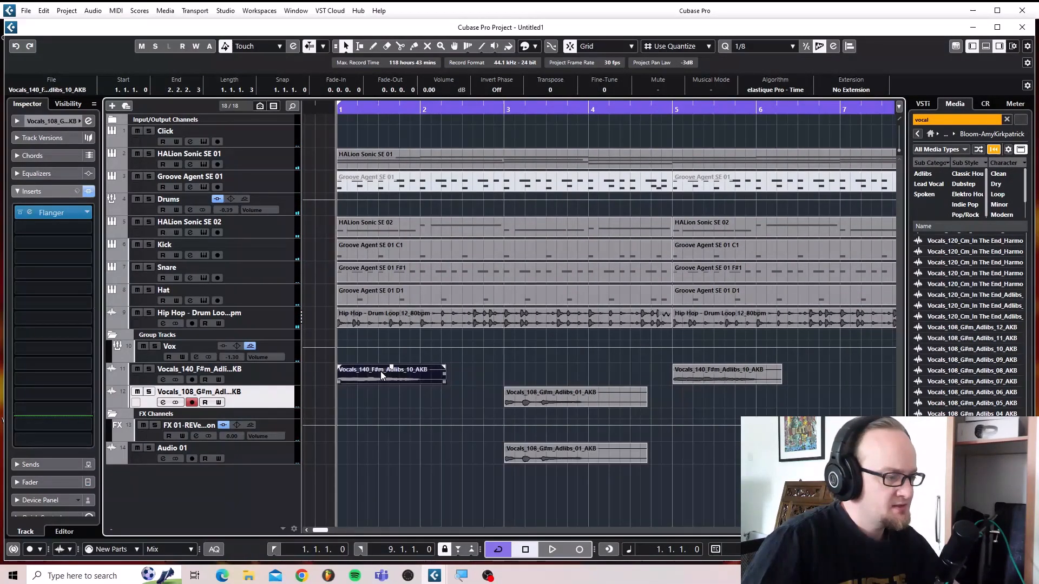
left_click(740, 373)
left_click_drag(742, 373, 406, 451)
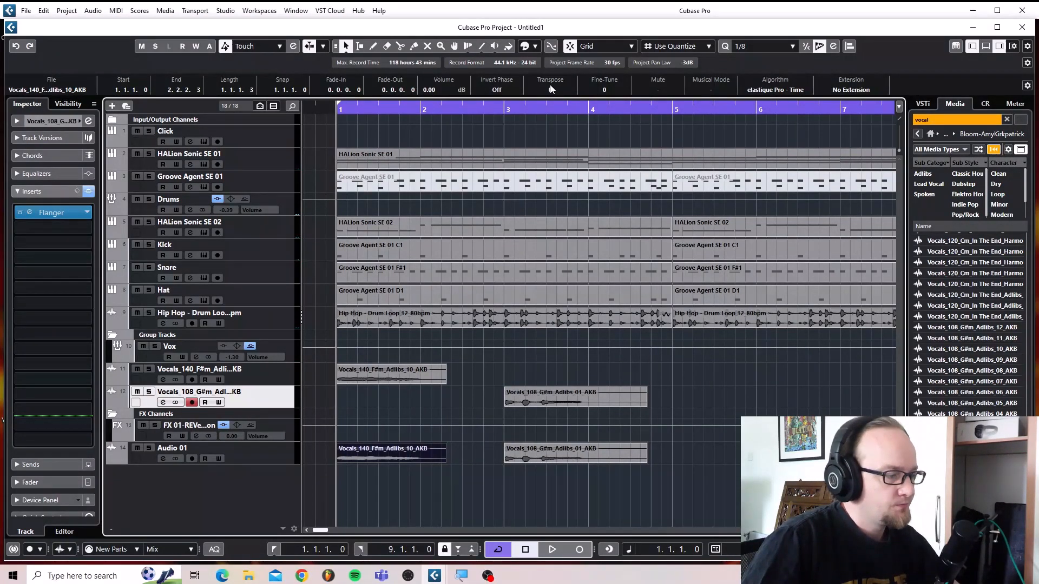
scroll(550, 85, "up", 6)
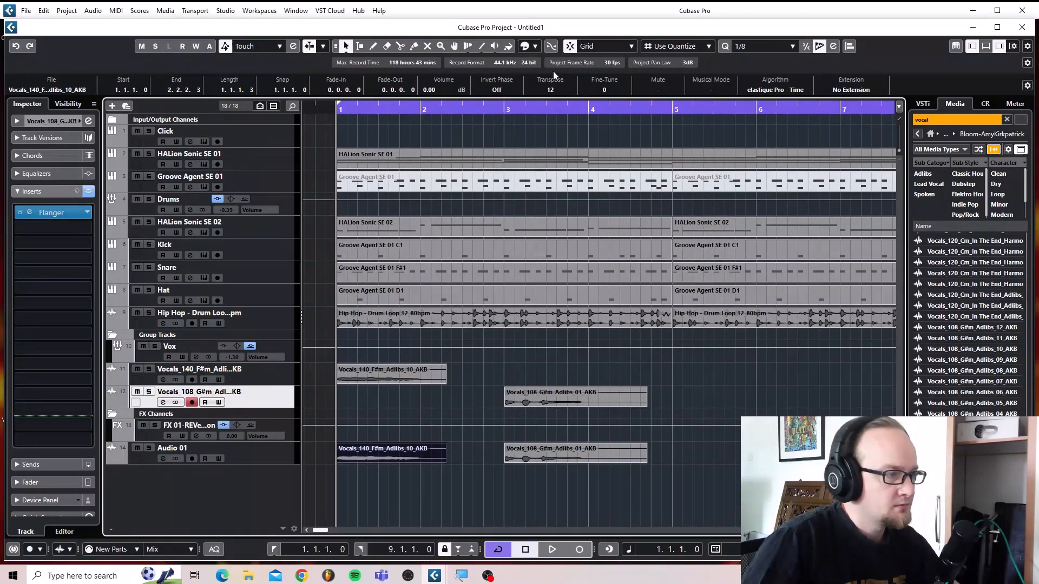
Check the transposed Vocals_140 copy in playback from bar 1 and lower its clip volume to -4.52 dB.
key("space")
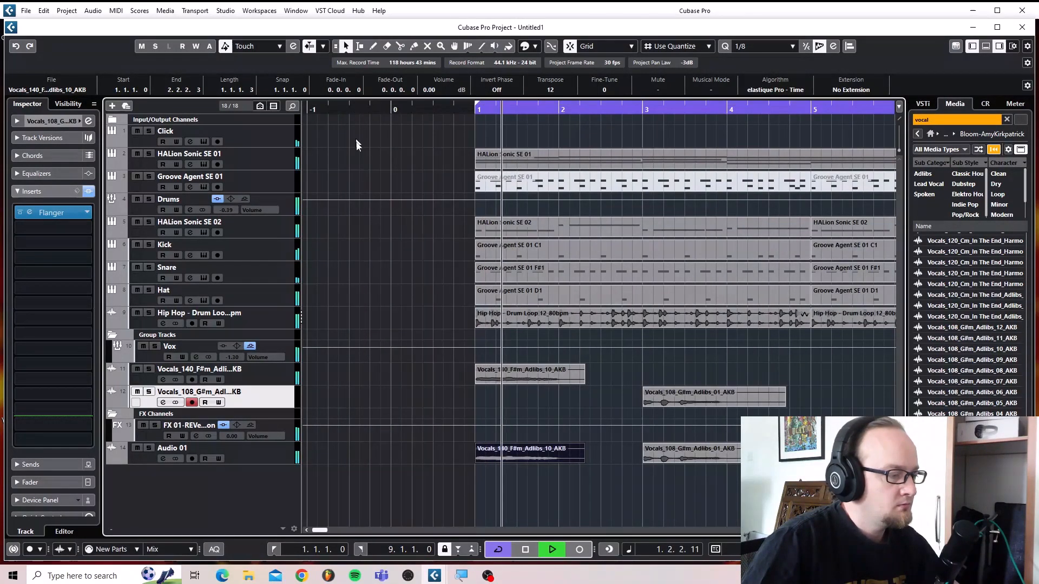
key("space")
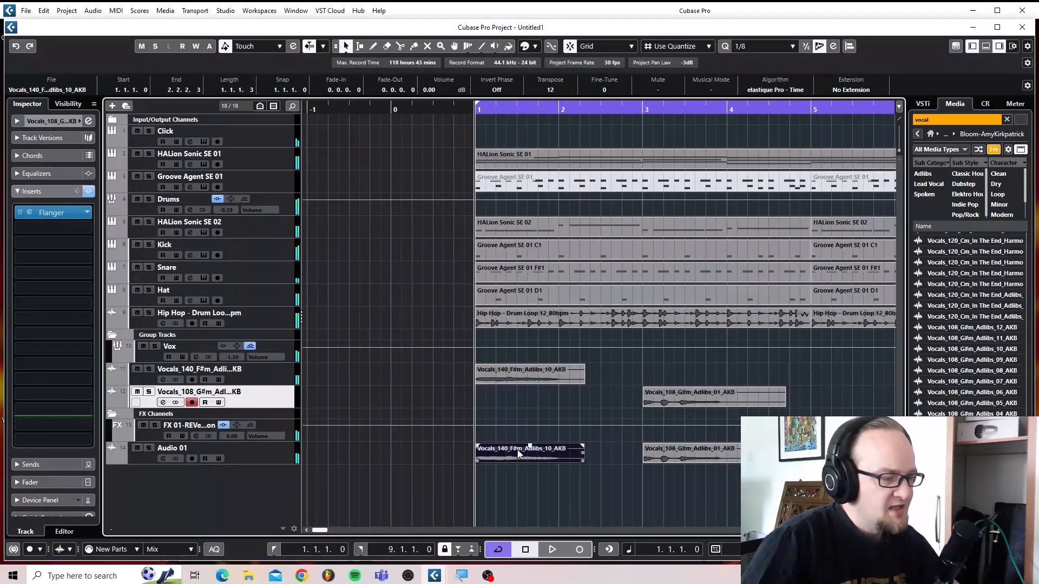
left_click_drag(530, 446, 531, 448)
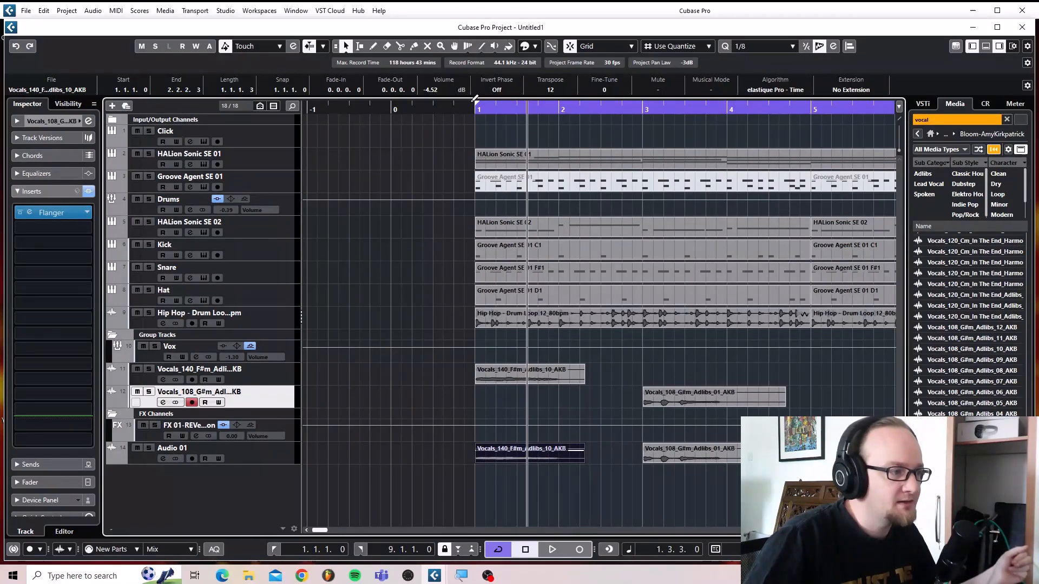
Duplicate the four ad-lib clips across both vocal tracks and Audio 01, and place the copies from bar 5.
left_click(473, 110)
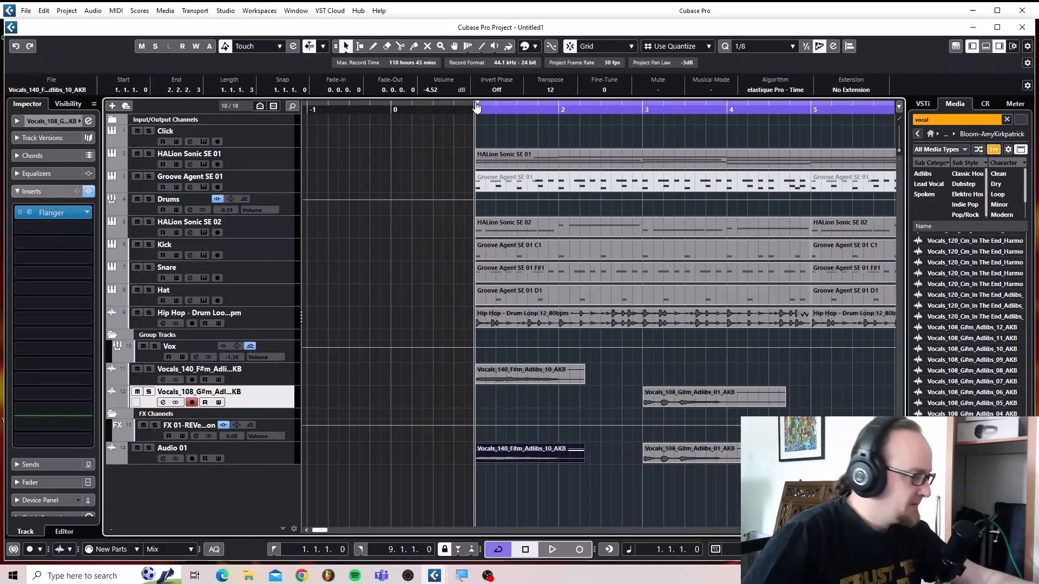
left_click_drag(525, 361, 747, 507)
key("ctrl+d")
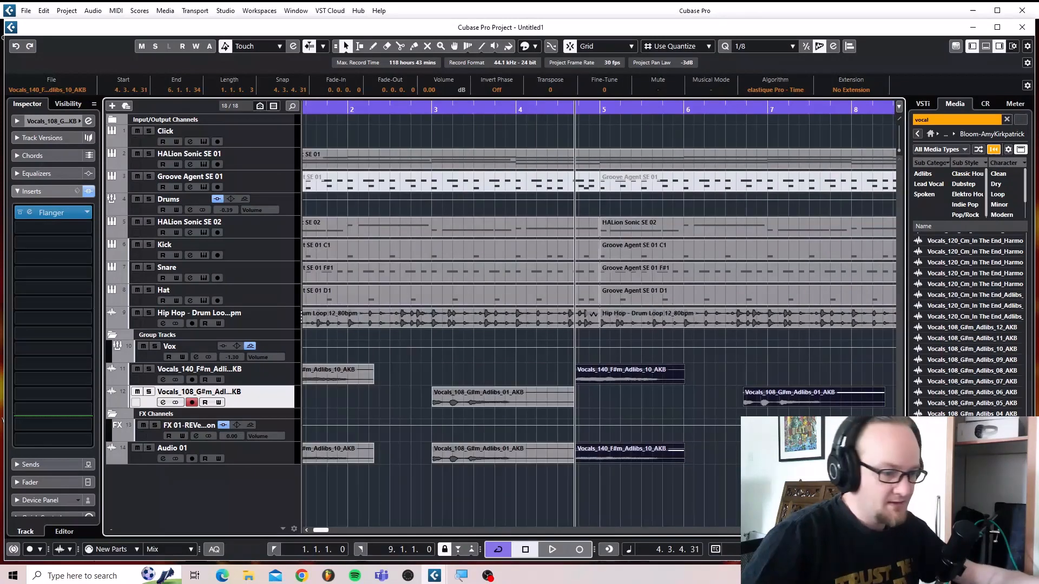
left_click_drag(645, 371, 666, 371)
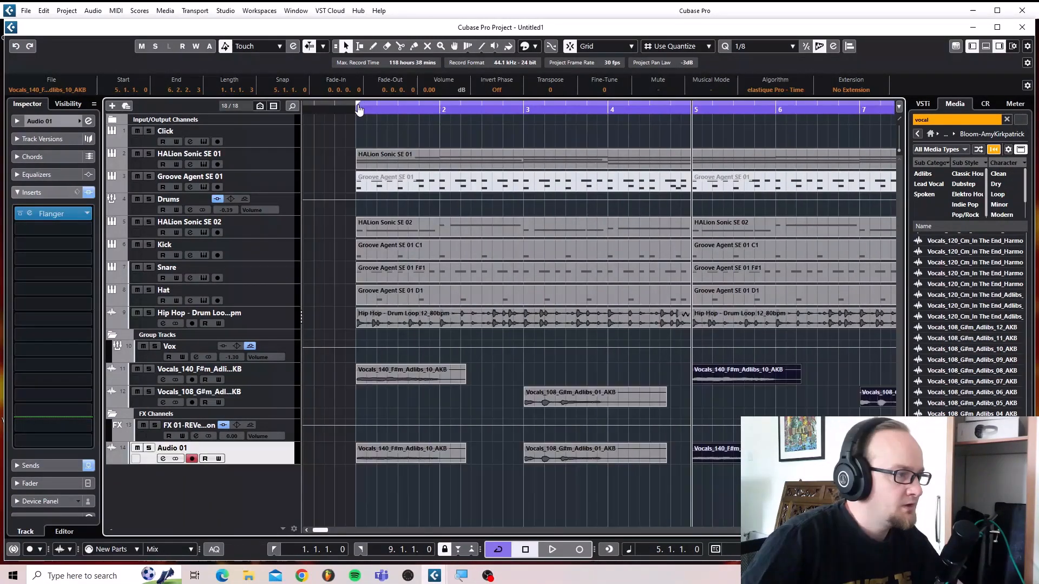
Play the arrangement from bar 1 to check the repeated ad-libs against the instruments.
left_click(355, 109)
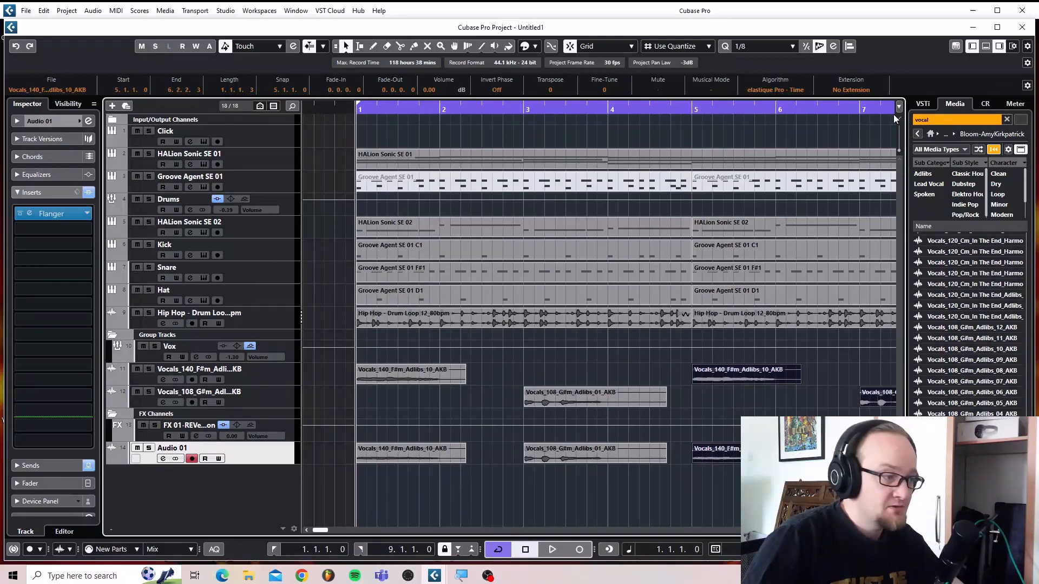
key("space")
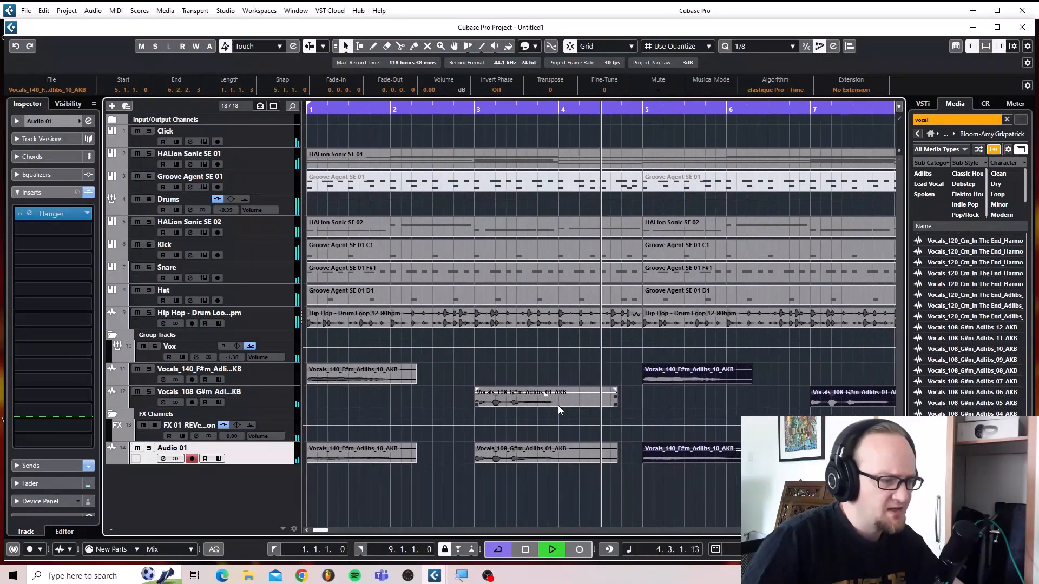
key("space")
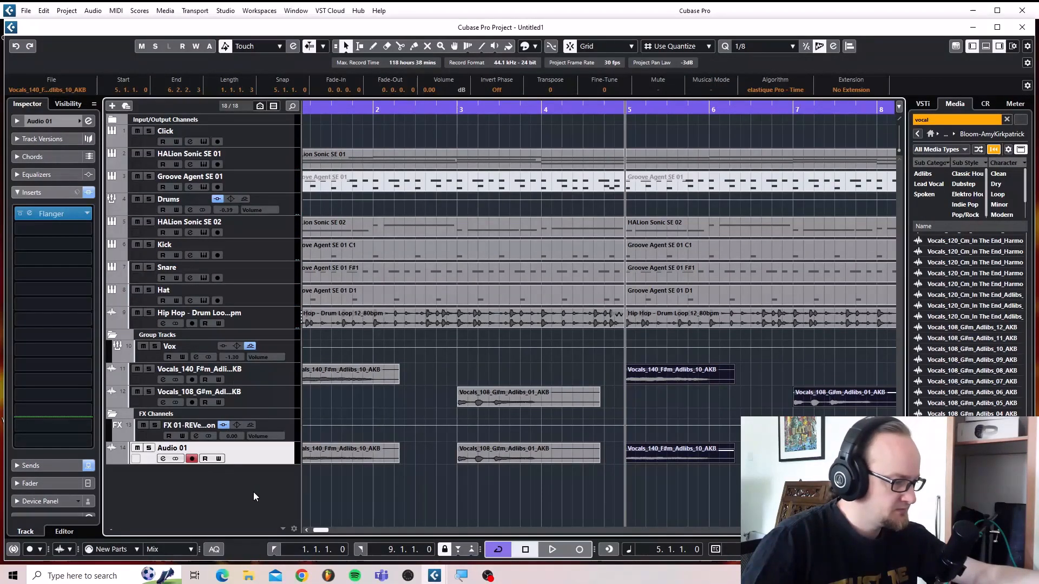
Lower the Vocals_108_G#m_Adlibs_01_AKB channel to about -14.6 dB in the MixConsole and also reduce the Audio 01 channel level.
key("alt+F3")
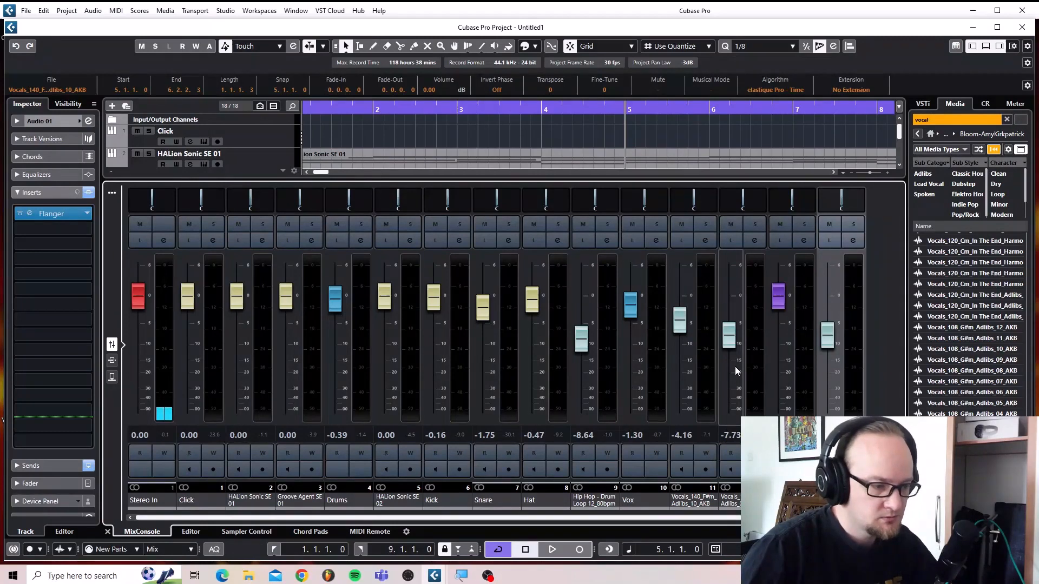
left_click_drag(727, 342, 725, 365)
left_click_drag(829, 336, 826, 352)
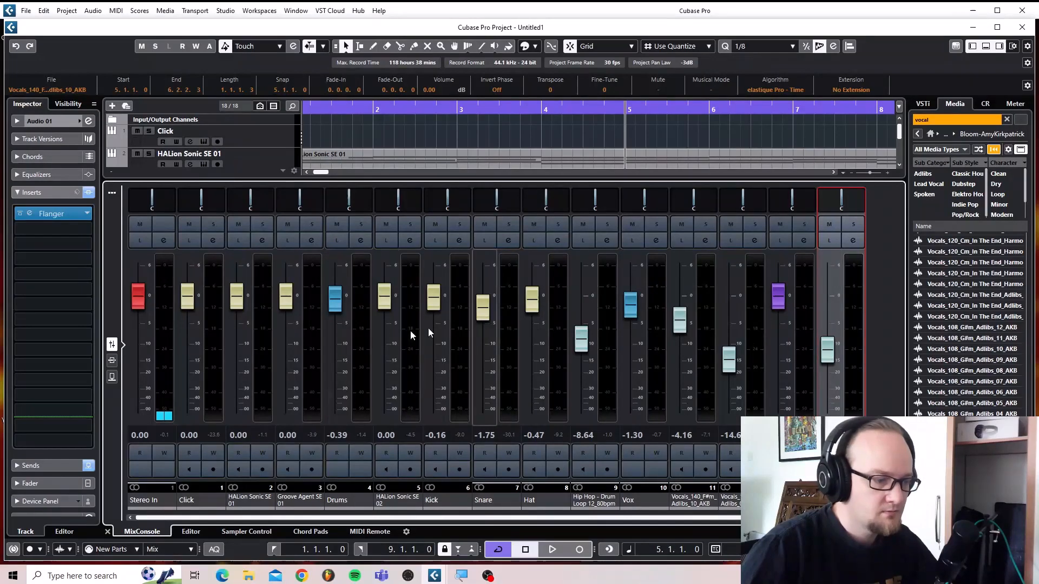
left_click(106, 531)
During playback, set the clip volume of the bar 3 Vocals_108 ad-lib on Audio 01 to -5.79 dB, and return to bar 1.
key("space")
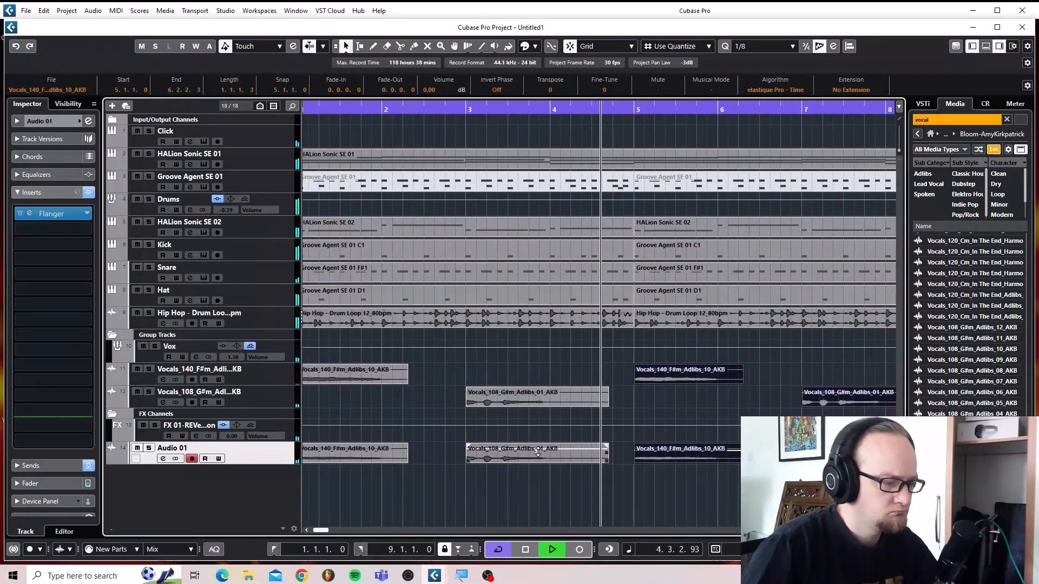
left_click_drag(541, 448, 524, 454)
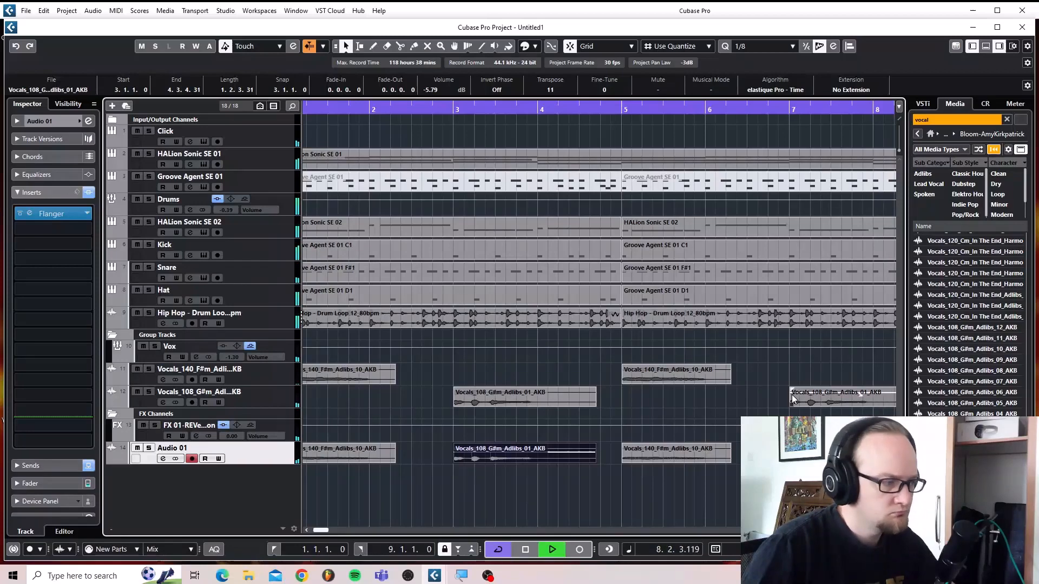
key("space")
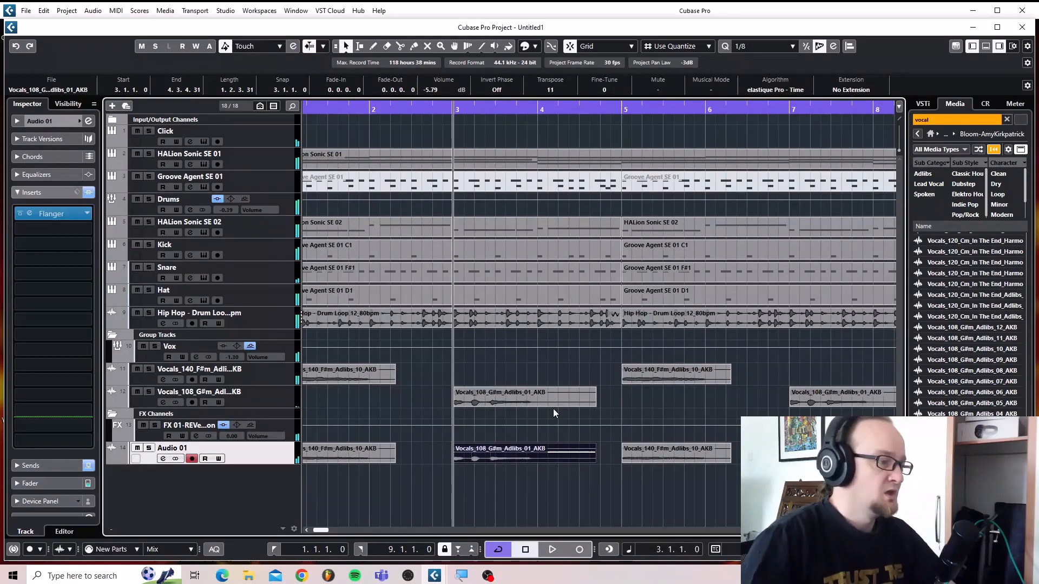
scroll(550, 370, "down", 2)
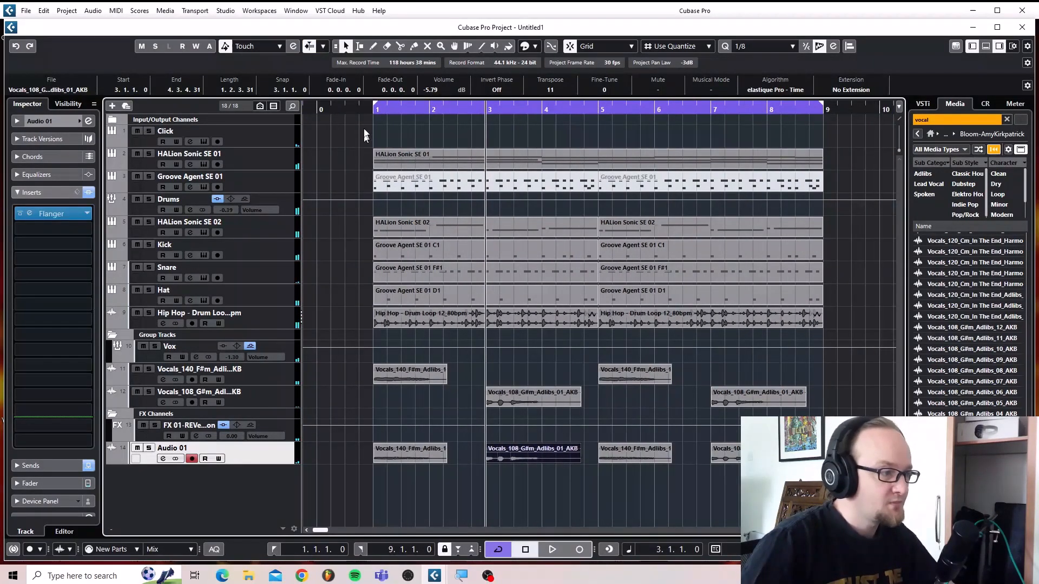
left_click(373, 110)
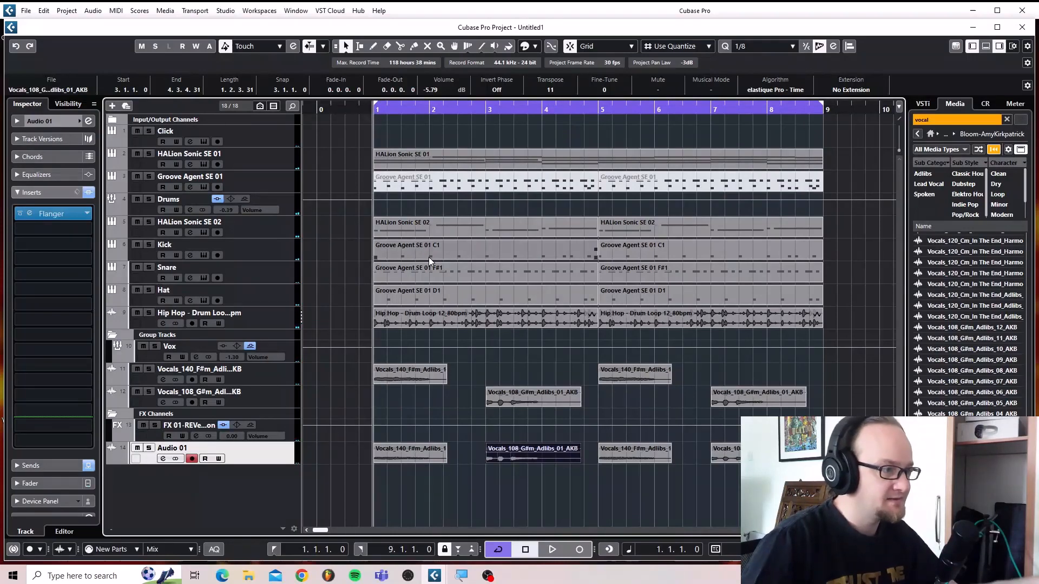